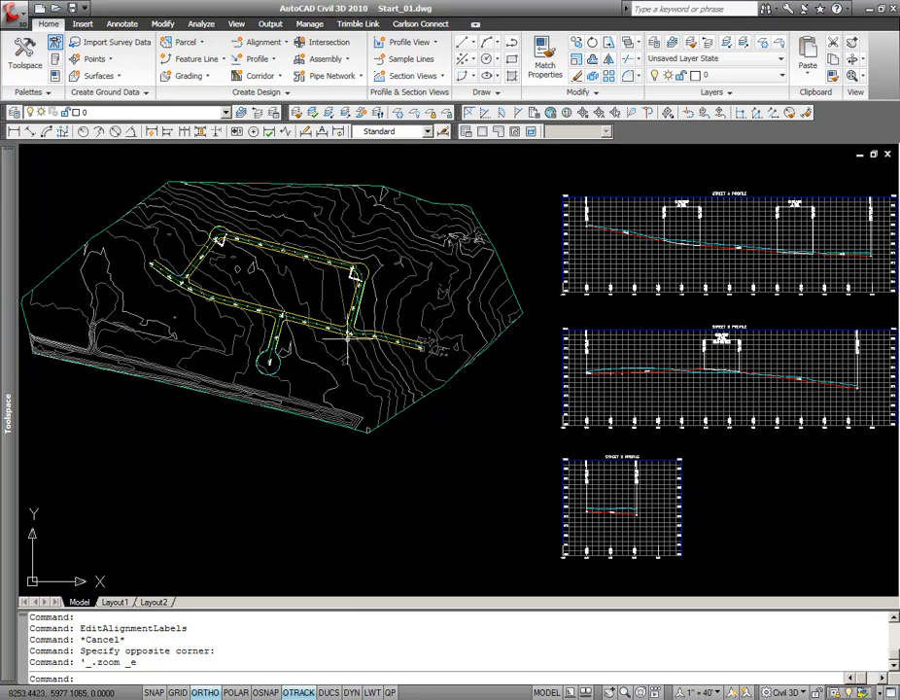
- Create an intersection with a new corridor where Street B meets Street A, keeping the default geometry and assembly settings
scroll(333, 304, up, 5)
mouse_move(334, 304)
middle_down()
mouse_move(352, 350)
mouse_move(369, 358)
middle_up()
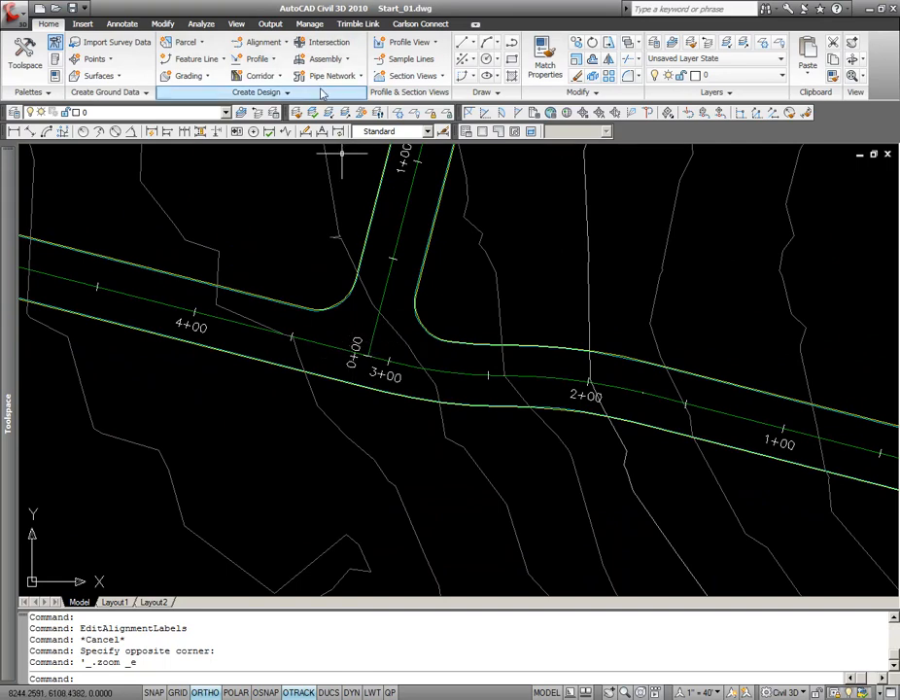
click(325, 45)
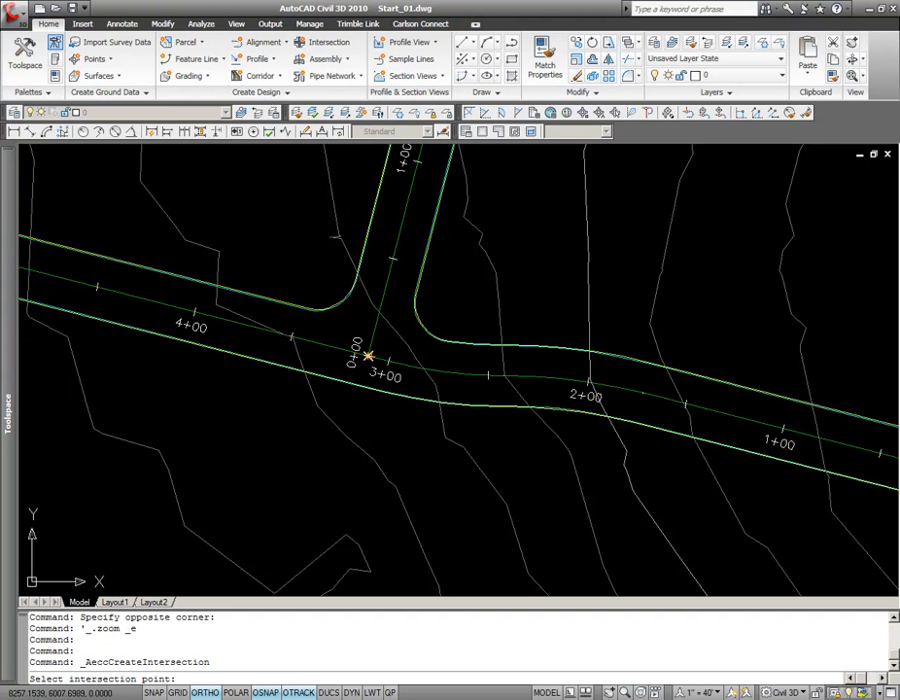
click(368, 356)
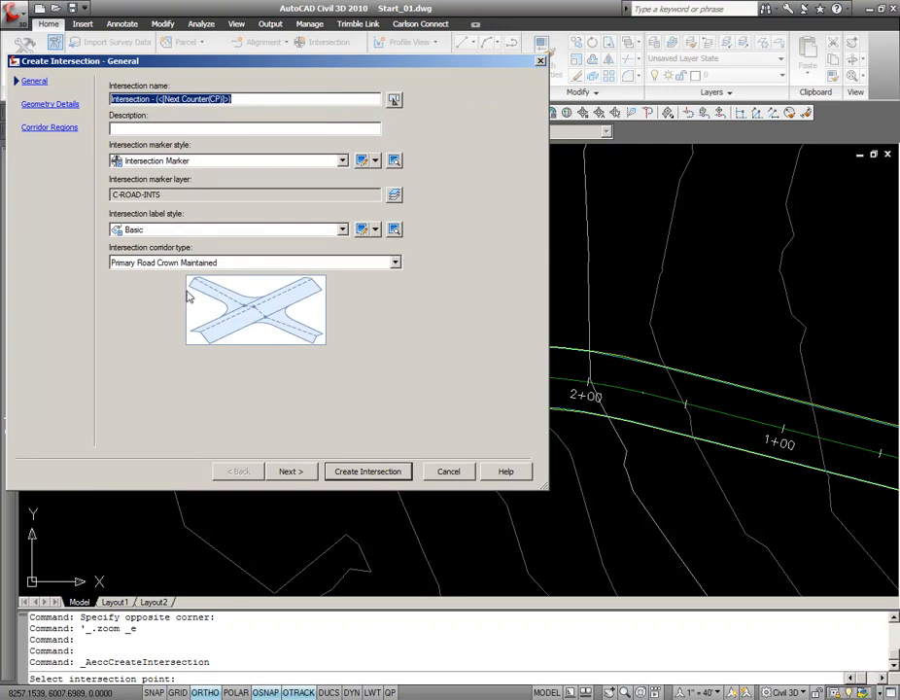
click(53, 105)
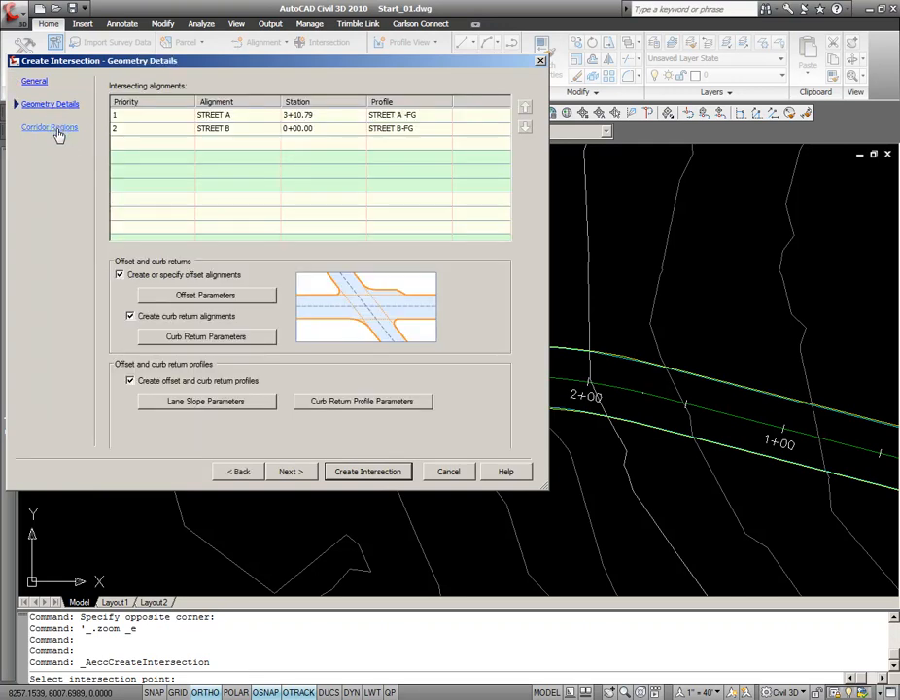
click(50, 128)
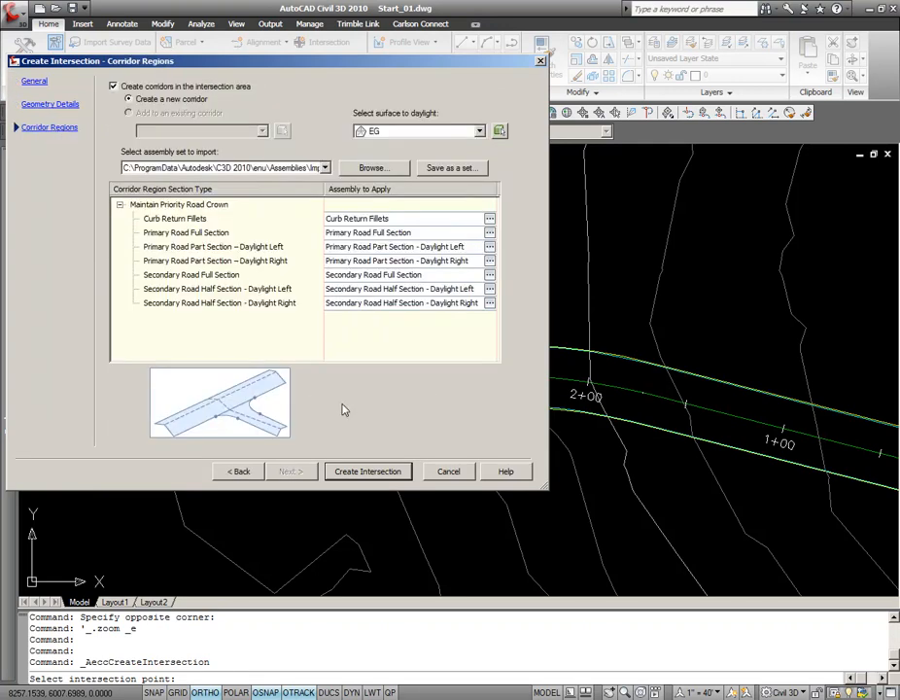
click(369, 473)
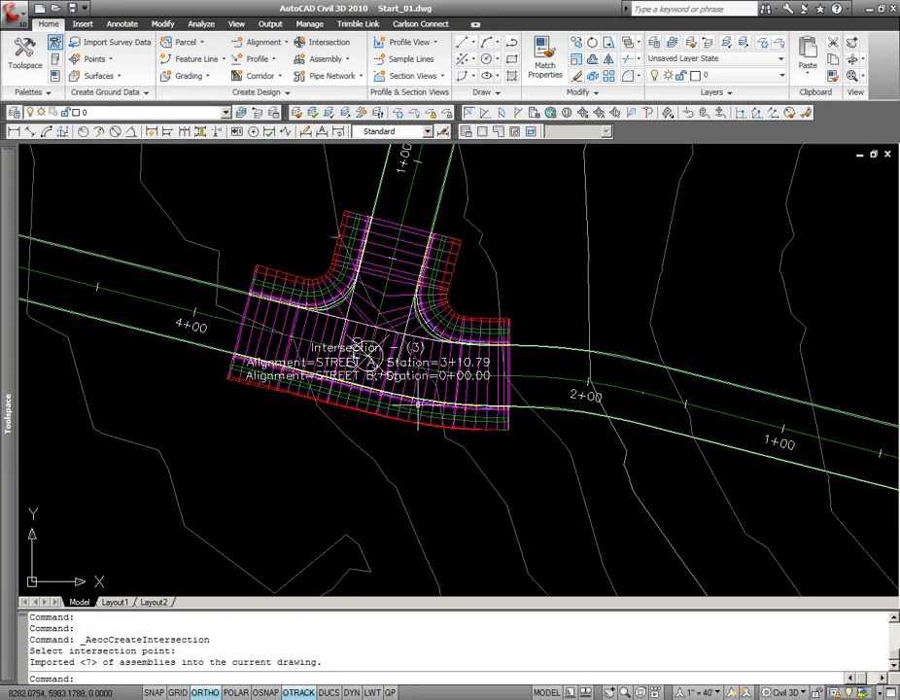
- Move the seven imported assemblies into the empty area between the site plan and the profile views, and regenerate the drawing
scroll(360, 352, down, 5)
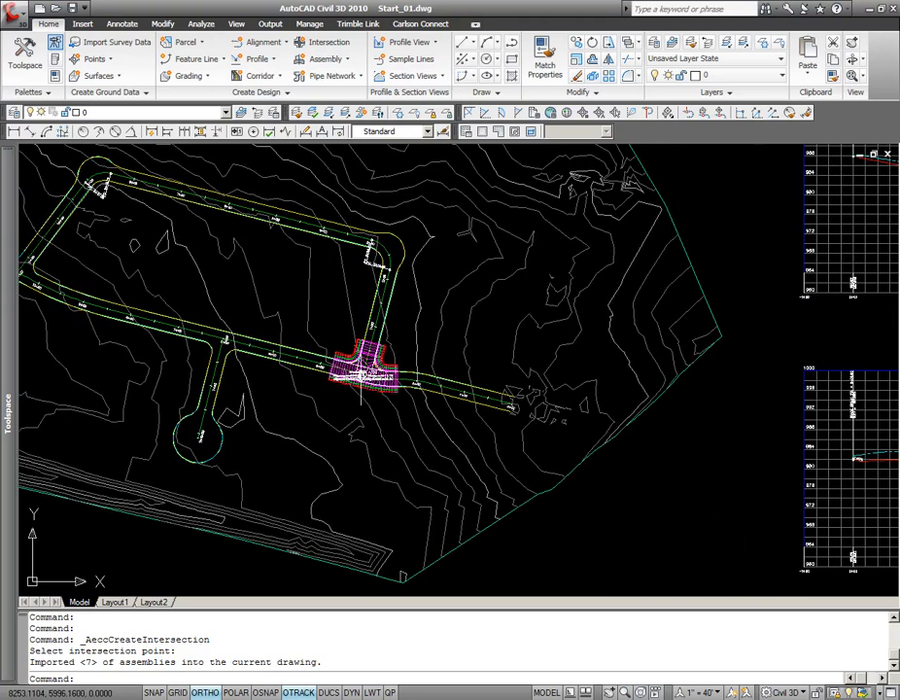
mouse_move(523, 311)
middle_down()
mouse_move(397, 400)
mouse_move(322, 483)
middle_up()
scroll(322, 483, down, 4)
scroll(694, 382, up, 4)
scroll(686, 296, up, 2)
middle_drag(686, 297, 597, 362)
mouse_move(583, 412)
middle_down()
mouse_move(566, 352)
mouse_move(552, 346)
mouse_move(552, 359)
middle_up()
scroll(561, 350, up, 2)
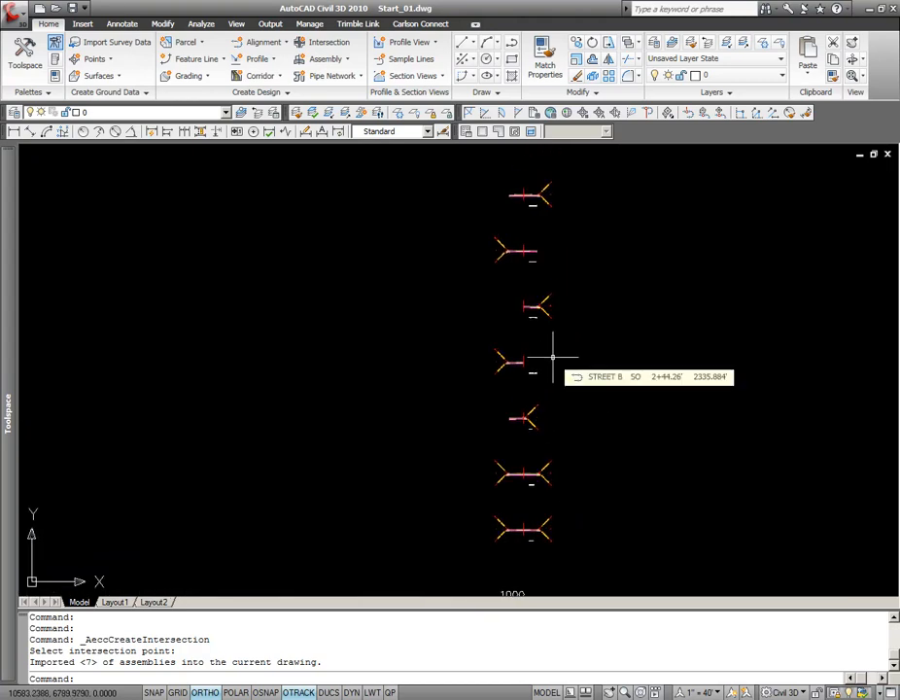
text(m)
key(Return)
click(607, 568)
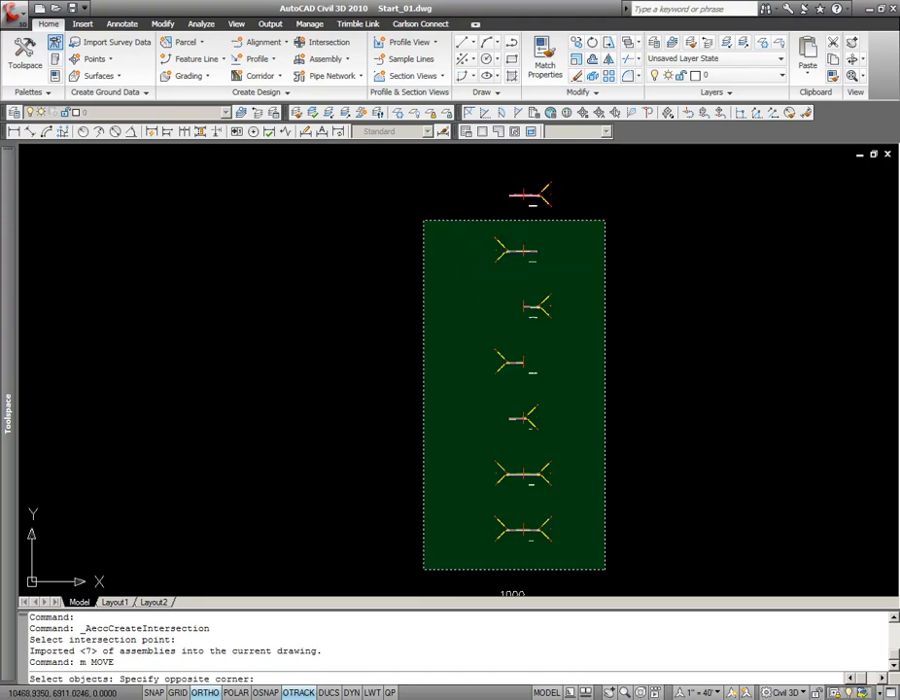
click(424, 177)
key(Return)
click(604, 216)
scroll(439, 331, down, 5)
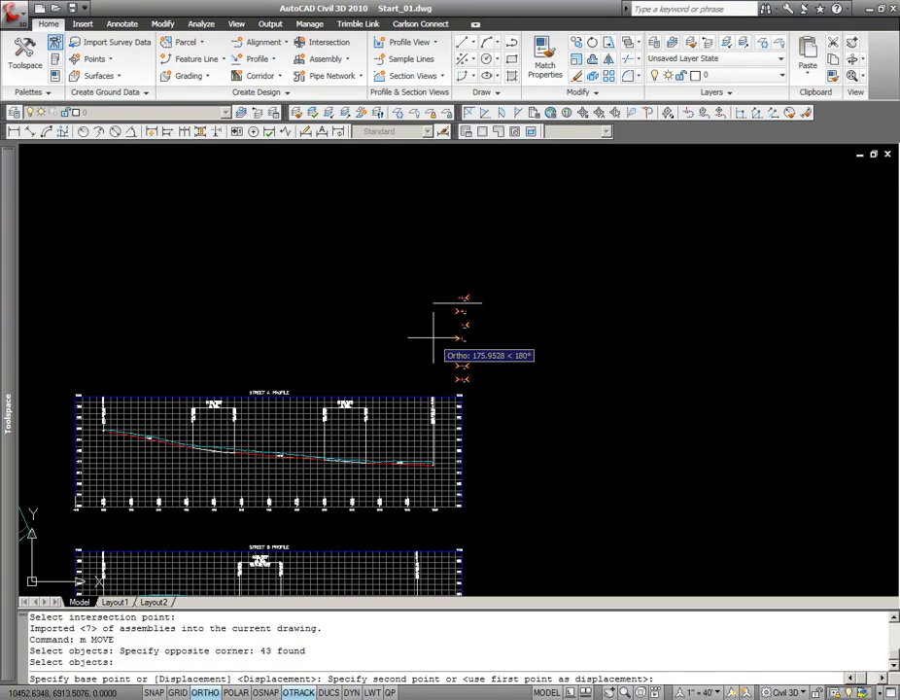
middle_drag(423, 343, 582, 174)
key(F8)
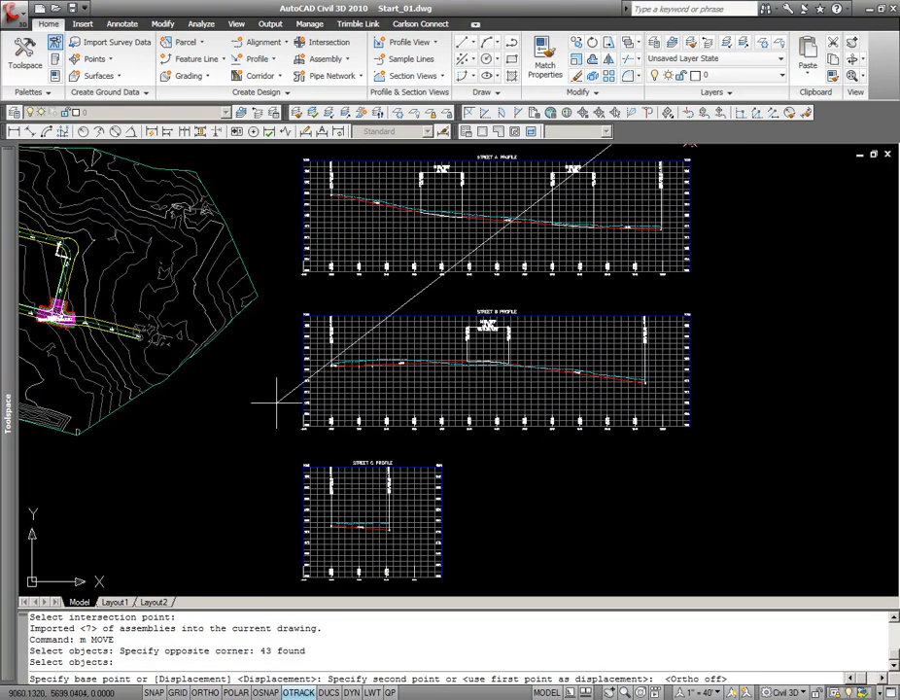
key(Escape)
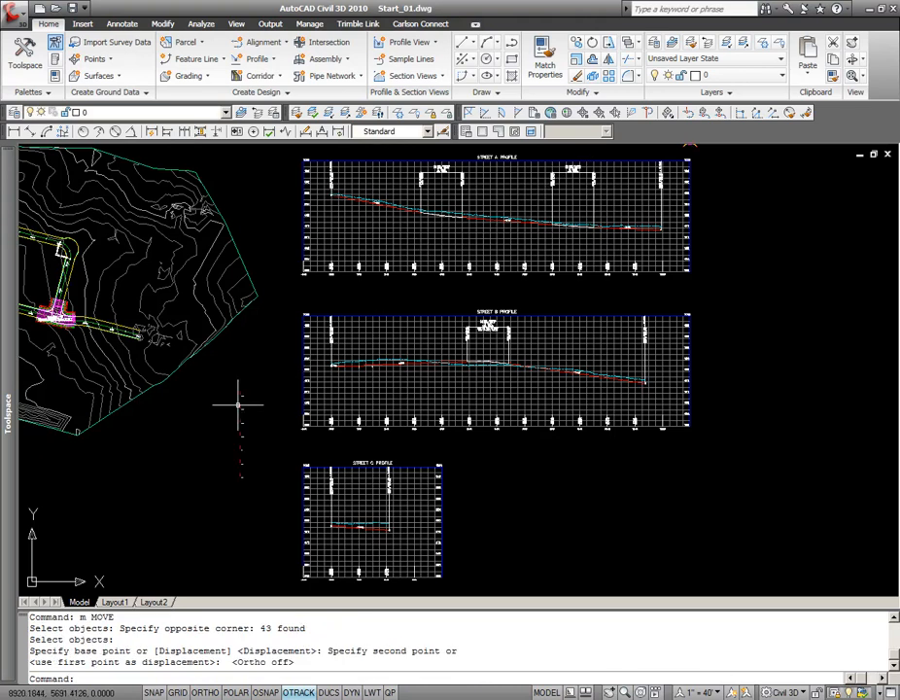
text(re)
key(Return)
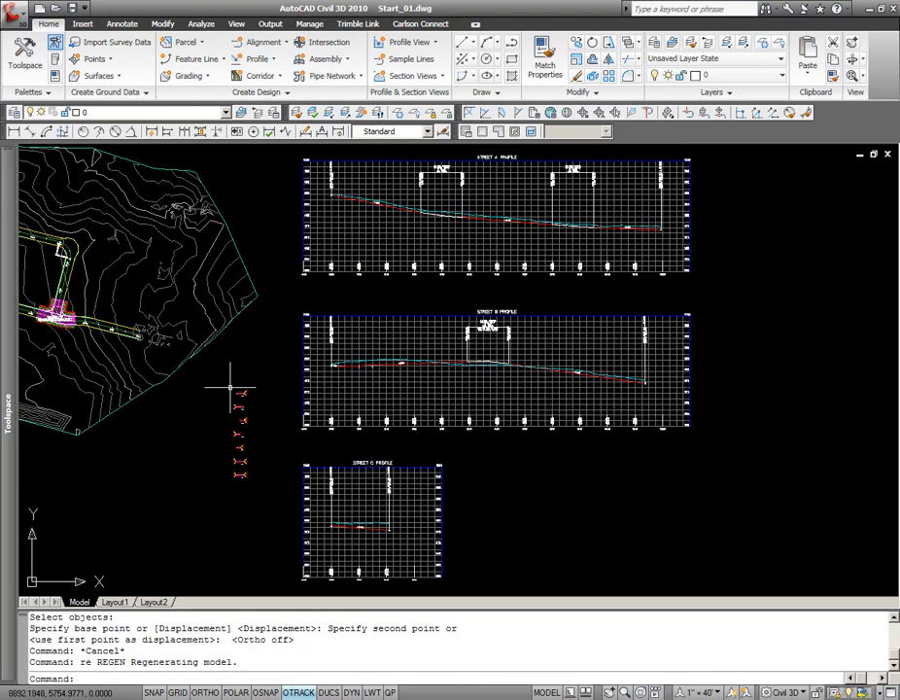
- Stretch the eastern end of the intersection corridor's Street A region to the alignment start at station 0+00
middle_drag(177, 392, 318, 397)
scroll(175, 309, up, 6)
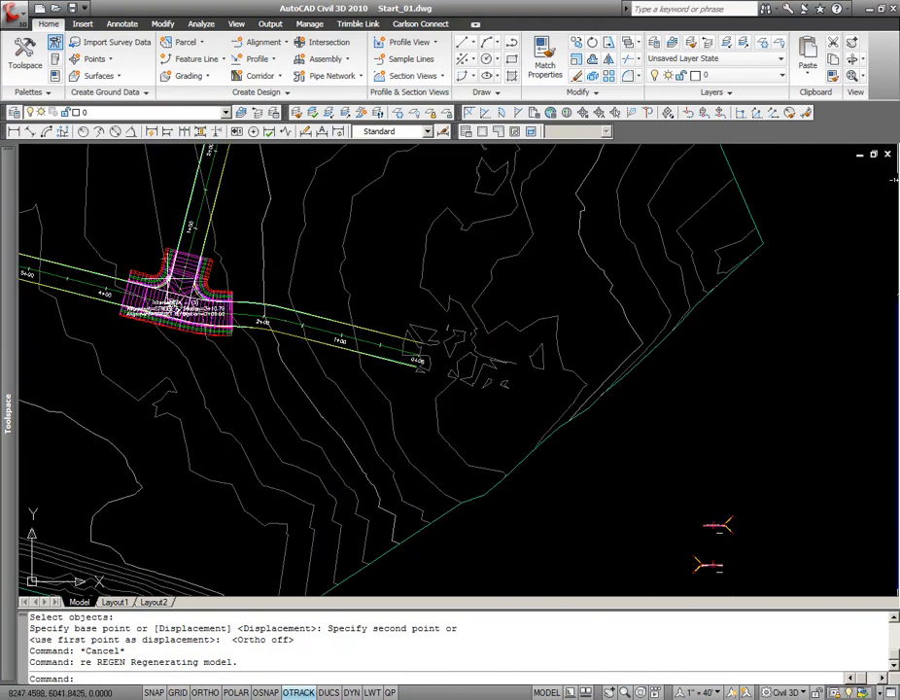
middle_drag(202, 314, 226, 321)
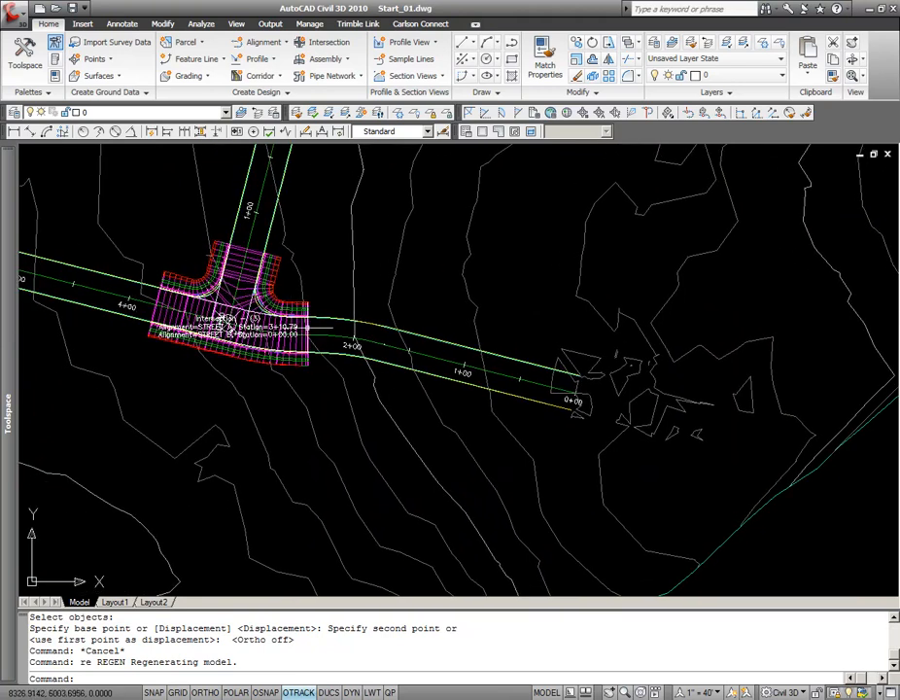
click(224, 319)
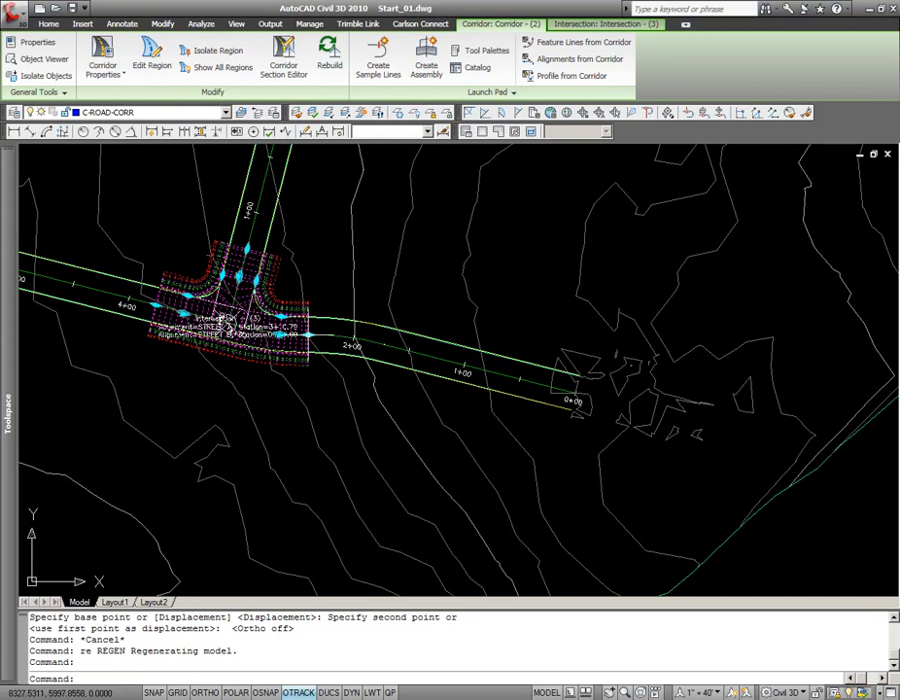
click(307, 335)
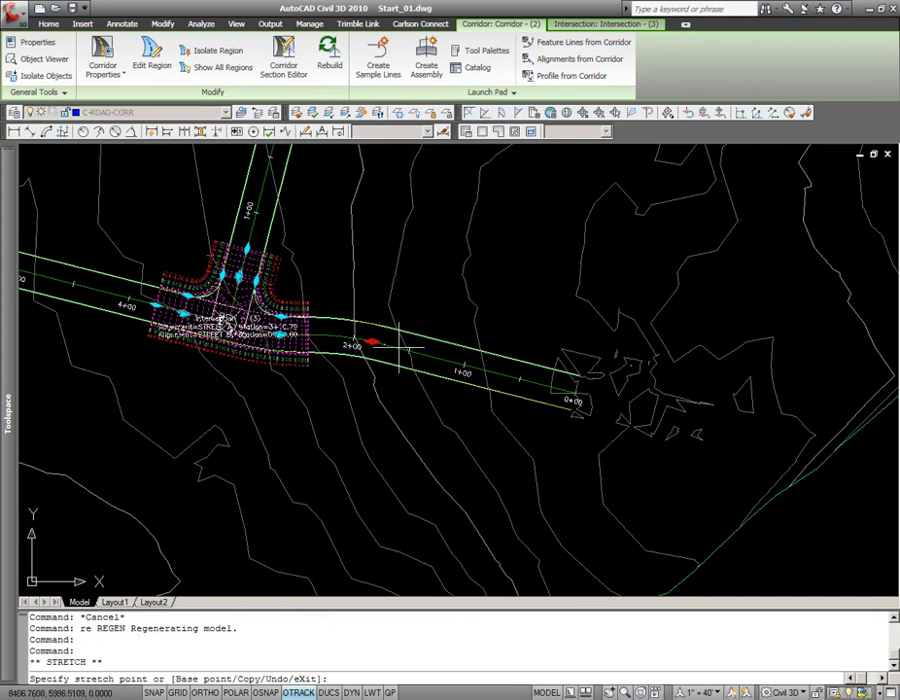
scroll(541, 385, up, 2)
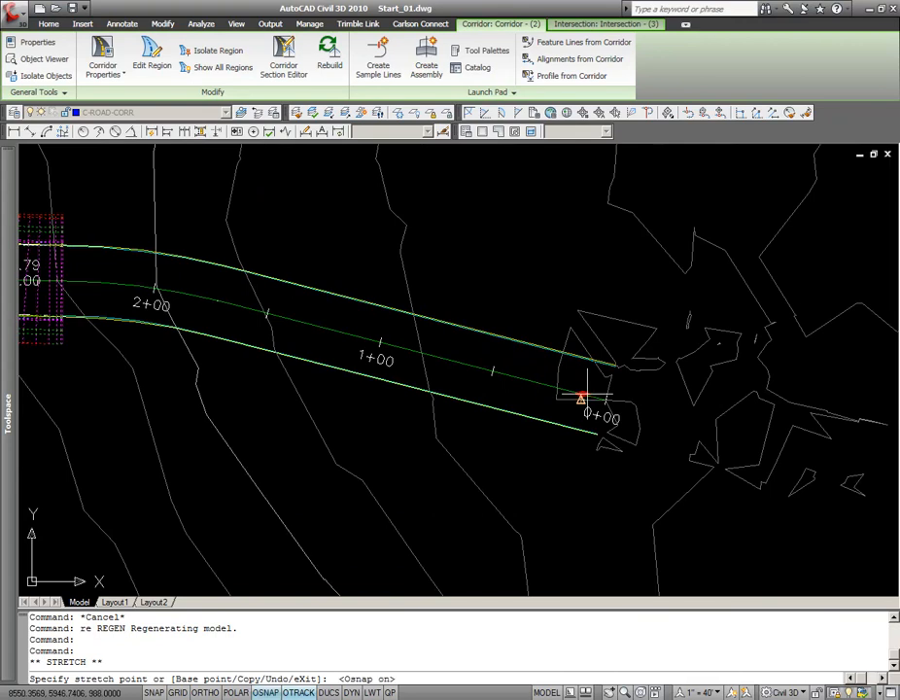
scroll(582, 399, up, 1)
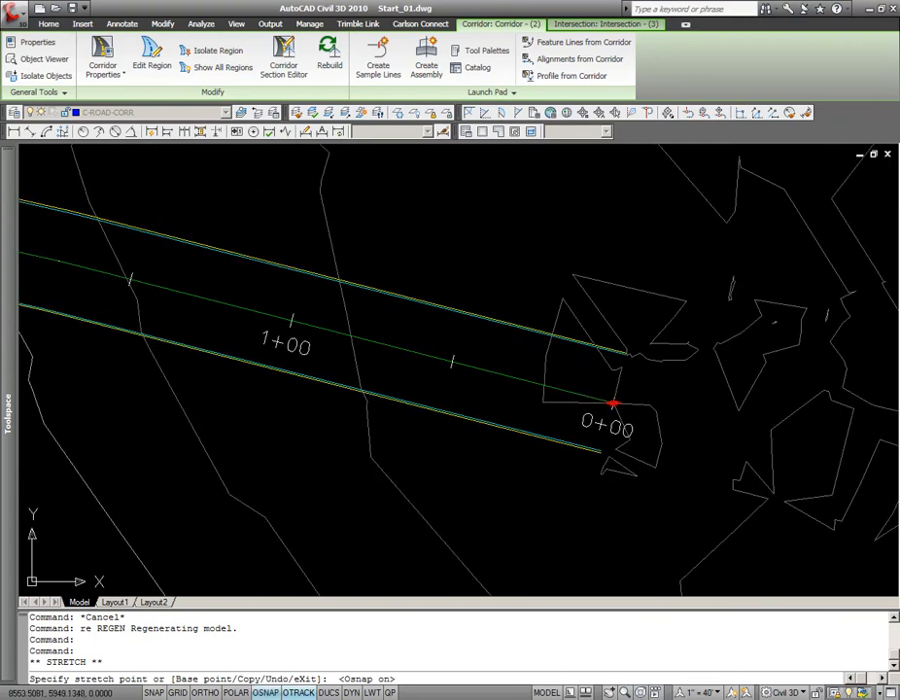
click(613, 402)
scroll(548, 378, down, 6)
key(Escape)
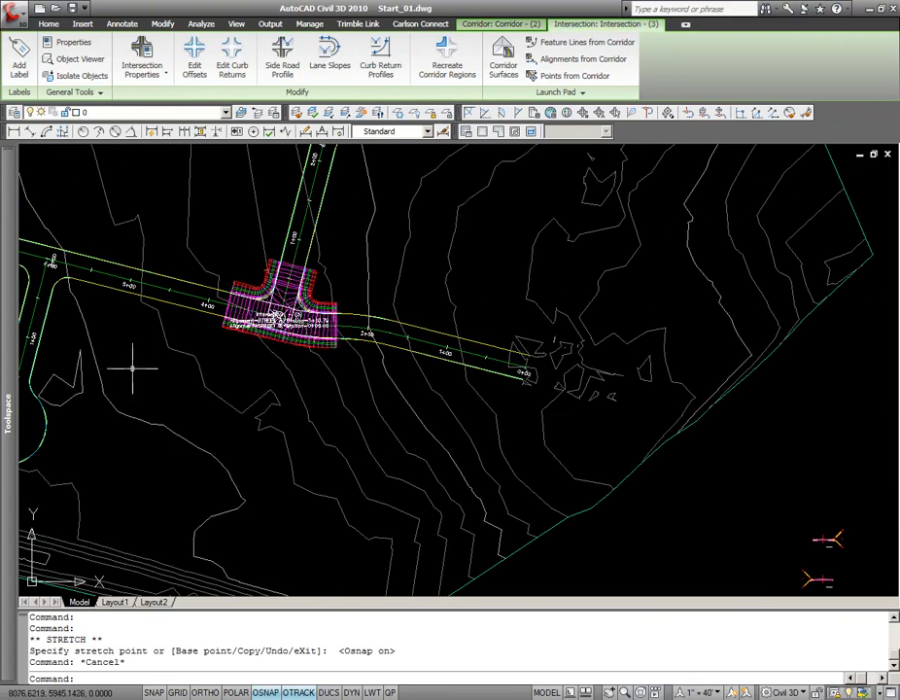
- Rebuild Corridor - (2) to apply the changed region extents
mouse_move(4, 361)
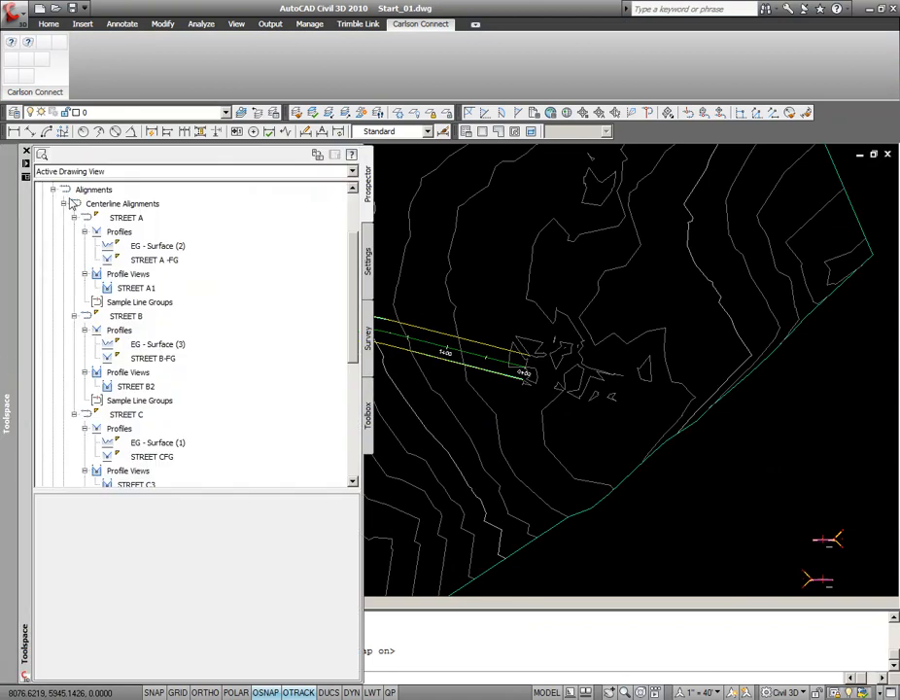
click(65, 203)
click(53, 386)
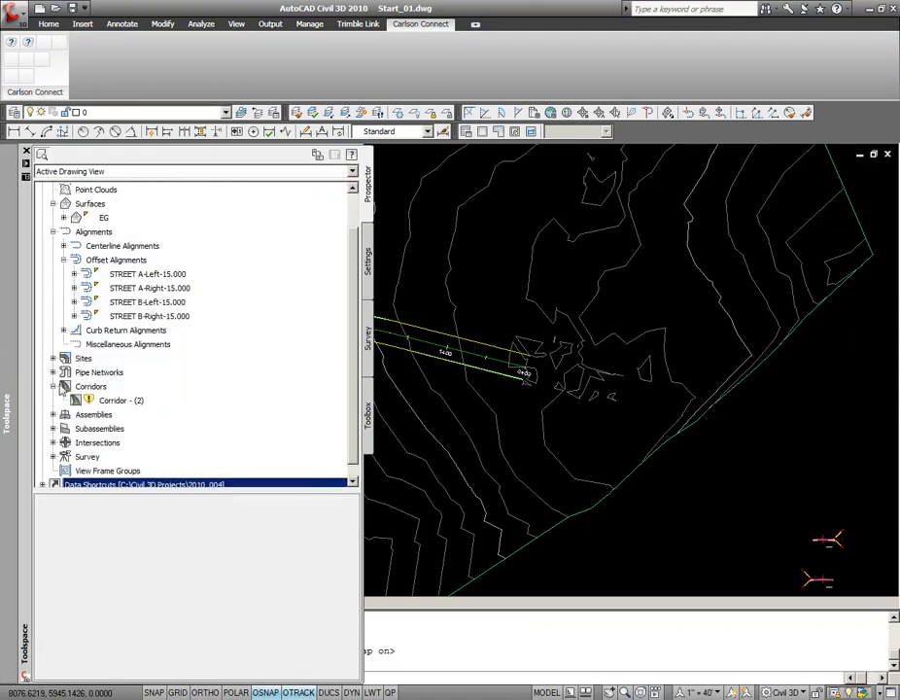
right_click(100, 403)
click(161, 440)
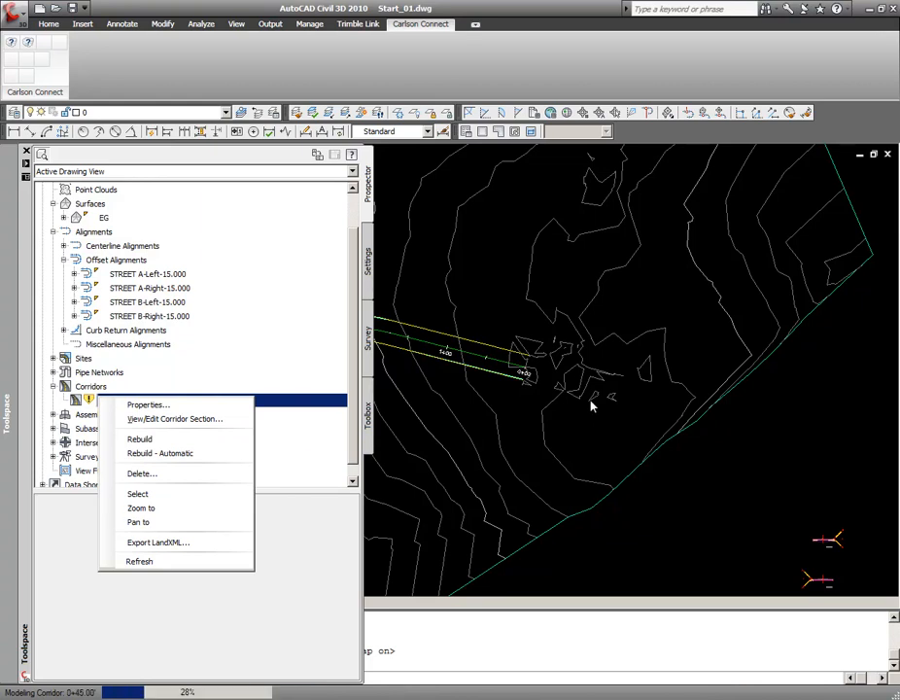
mouse_move(511, 416)
middle_down()
mouse_move(577, 415)
mouse_move(595, 427)
middle_up()
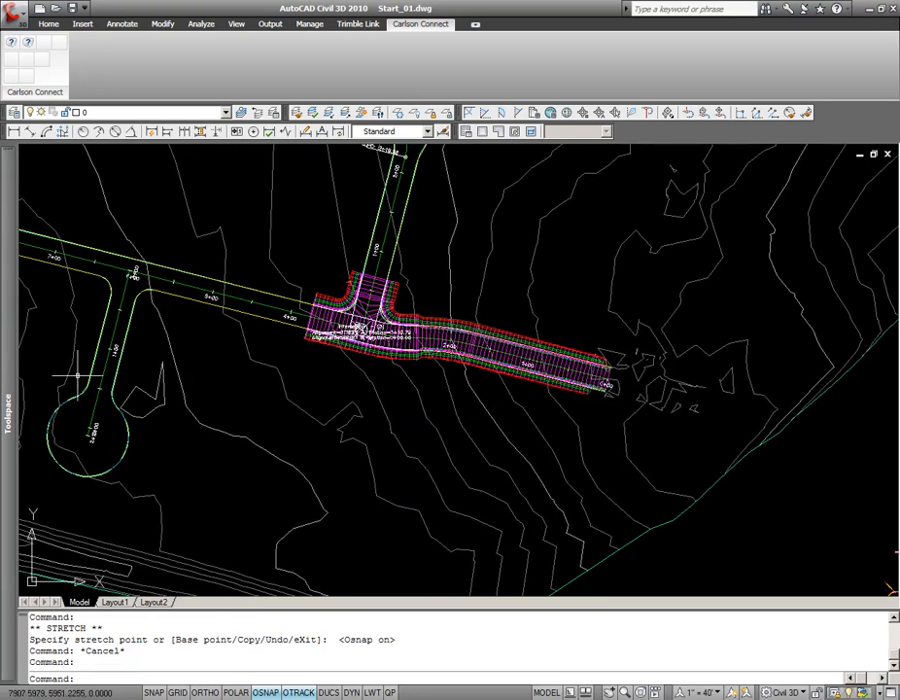
- Update the corridor regions of Intersection - (3) and rebuild its corridor, discarding the manually defined region extents
mouse_move(9, 387)
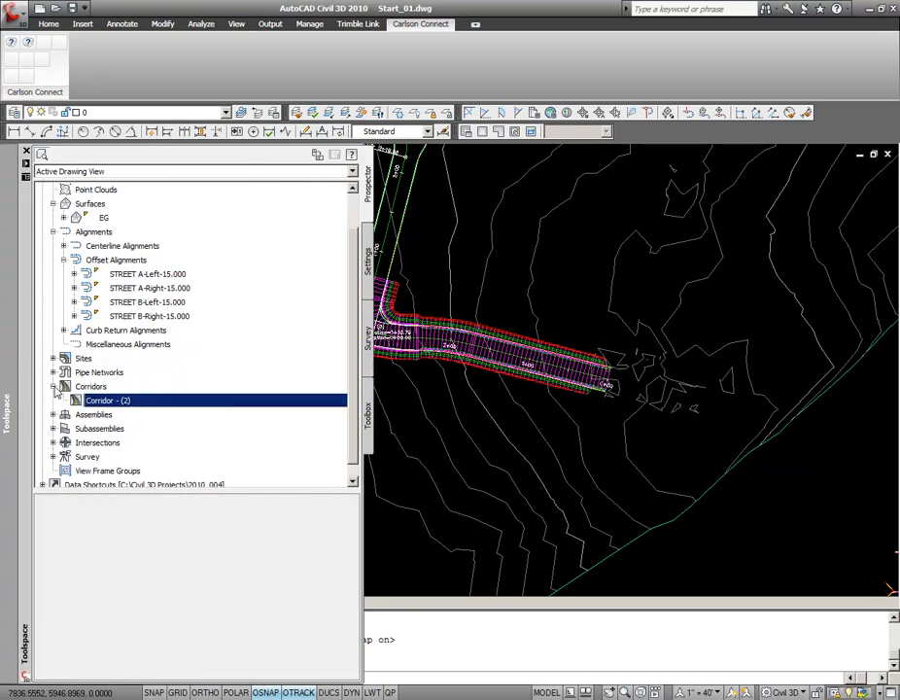
click(52, 386)
click(53, 428)
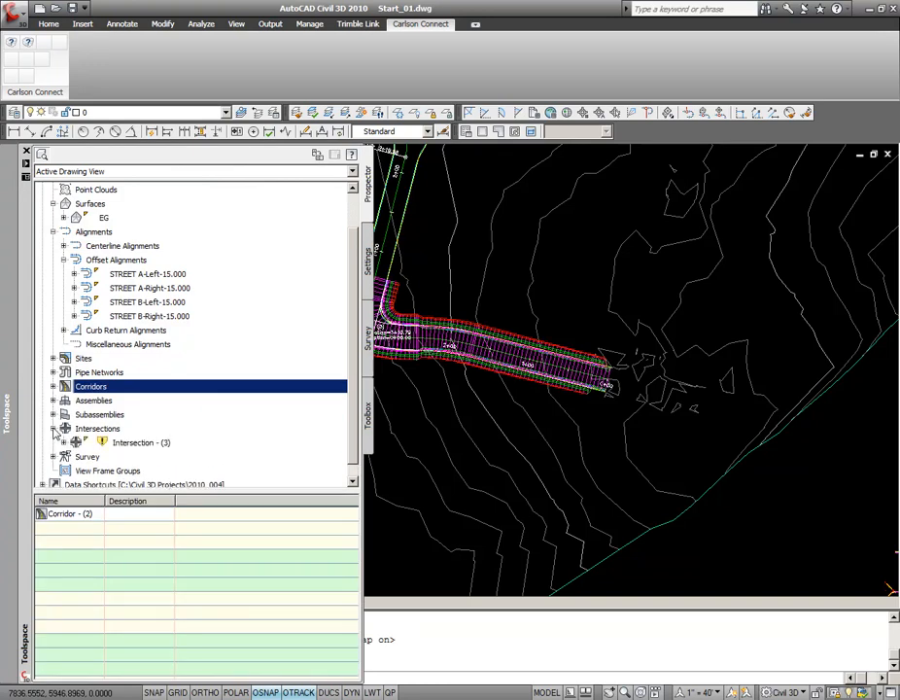
click(127, 444)
right_click(124, 444)
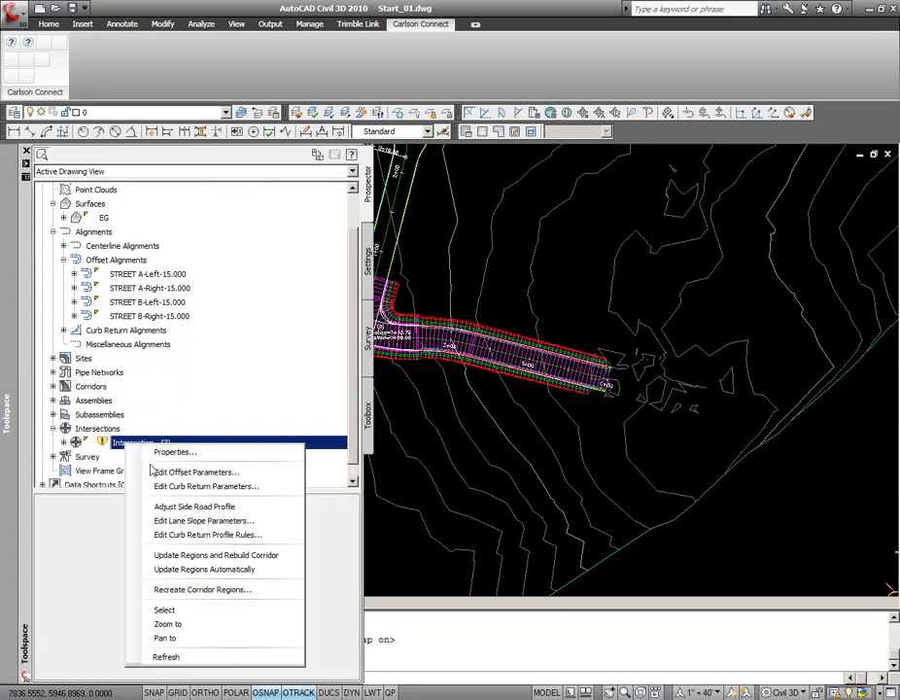
click(236, 556)
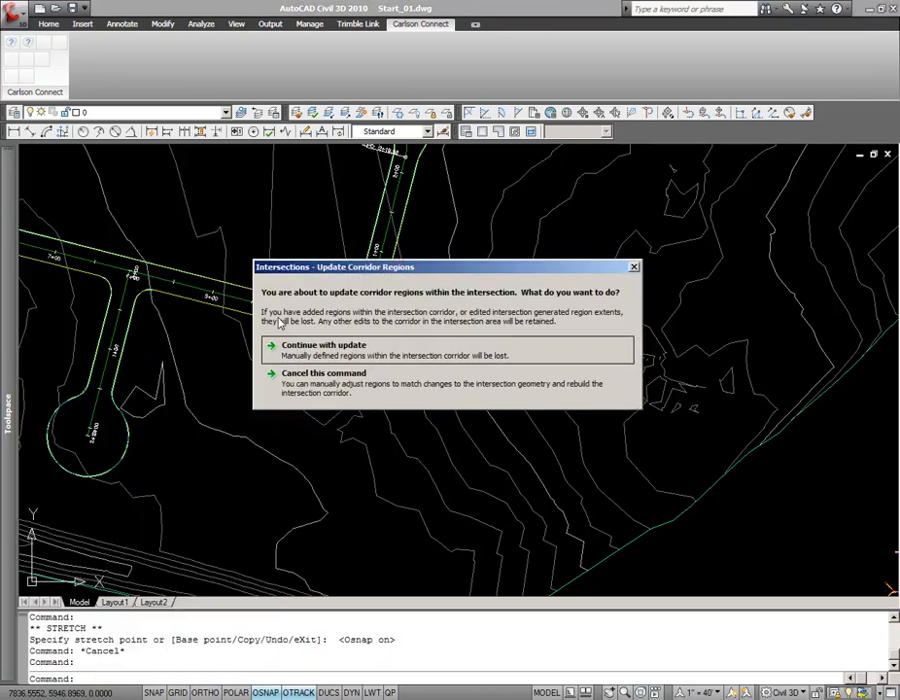
click(347, 351)
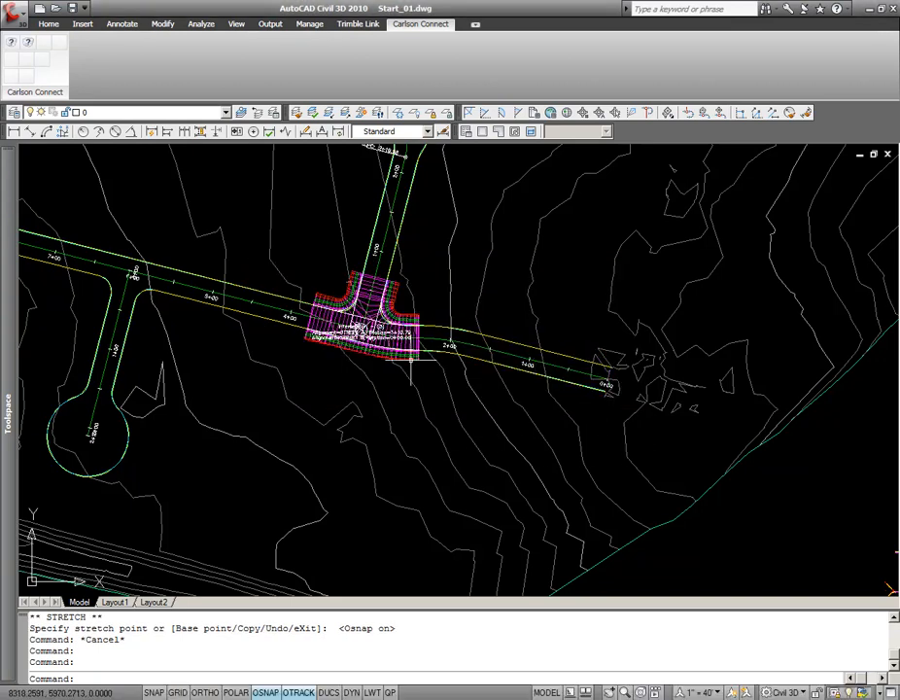
- Delete the intersection corridor and the intersection's text label
click(372, 309)
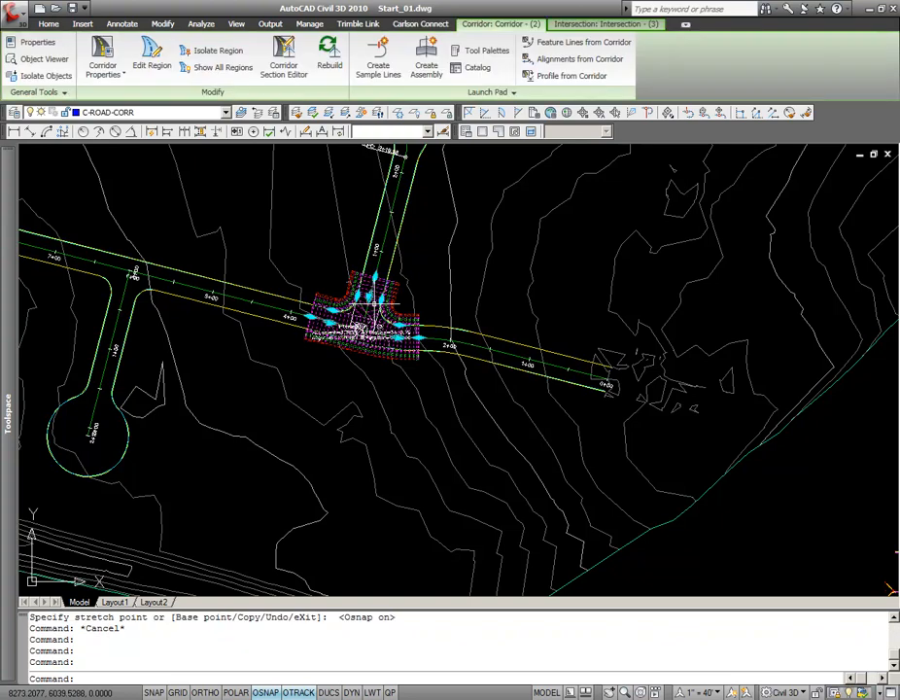
key(Delete)
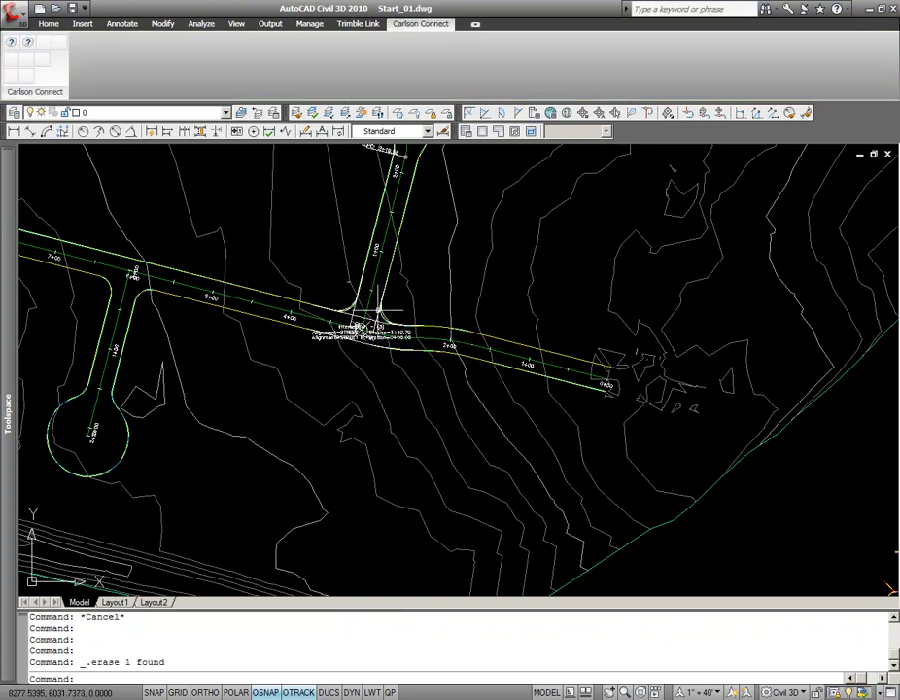
click(354, 325)
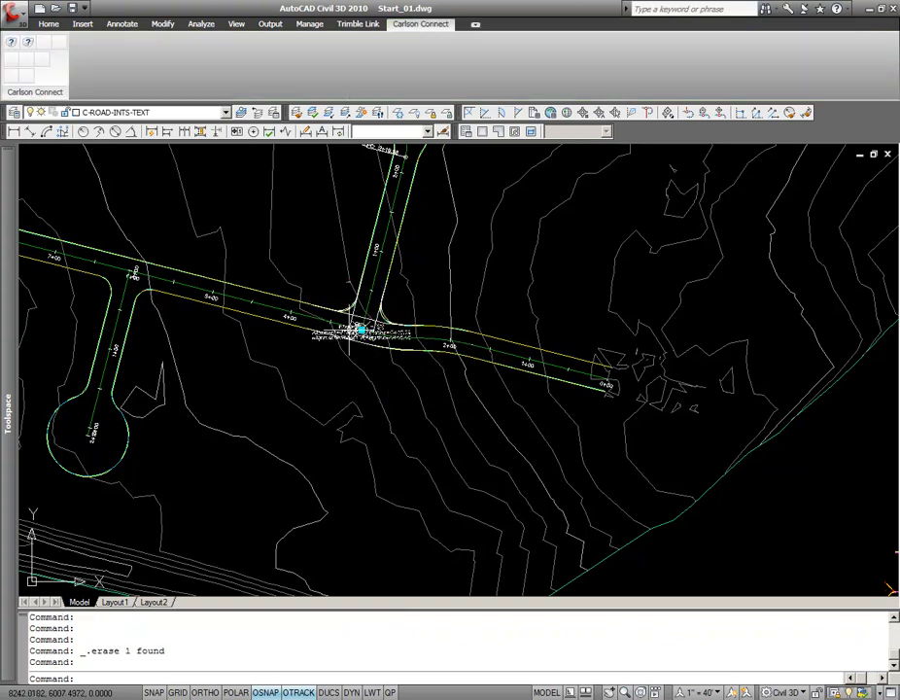
key(Delete)
- Delete the leftover Street B and Street A offset alignments running through the intersection
scroll(343, 292, up, 3)
click(339, 280)
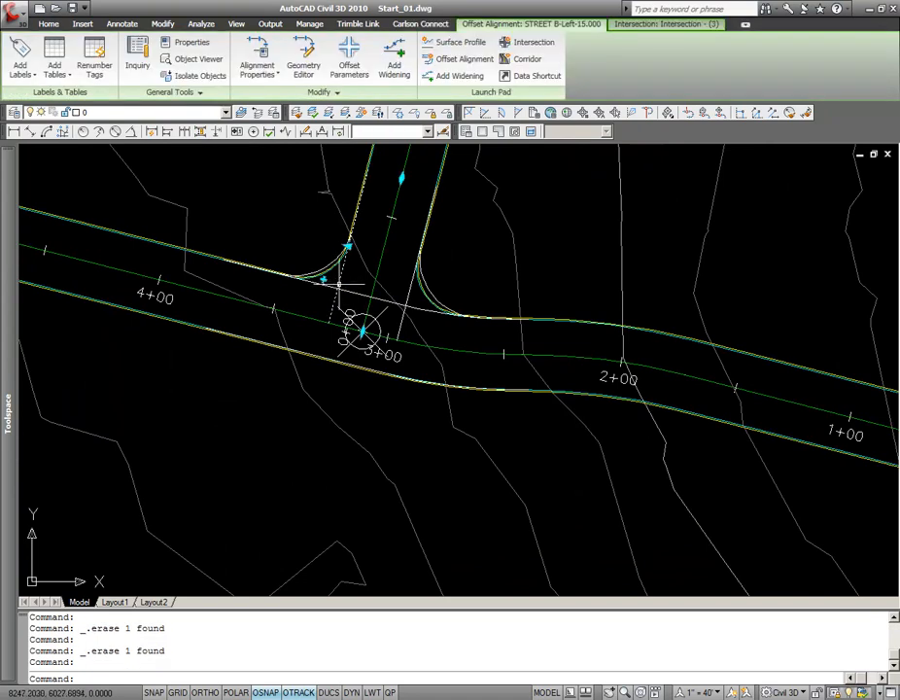
click(335, 287)
key(Delete)
click(412, 300)
key(Delete)
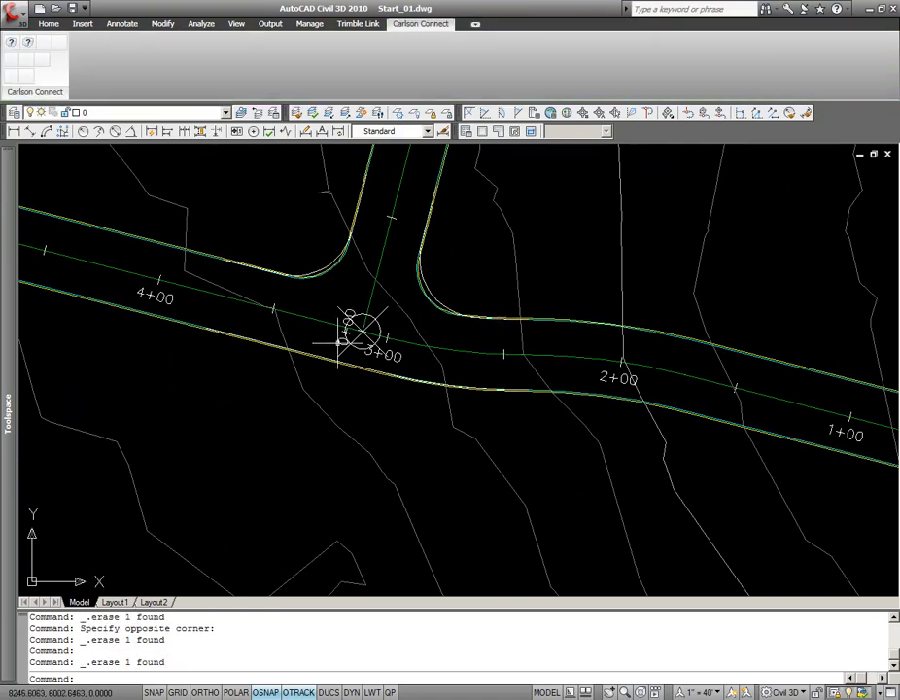
click(324, 359)
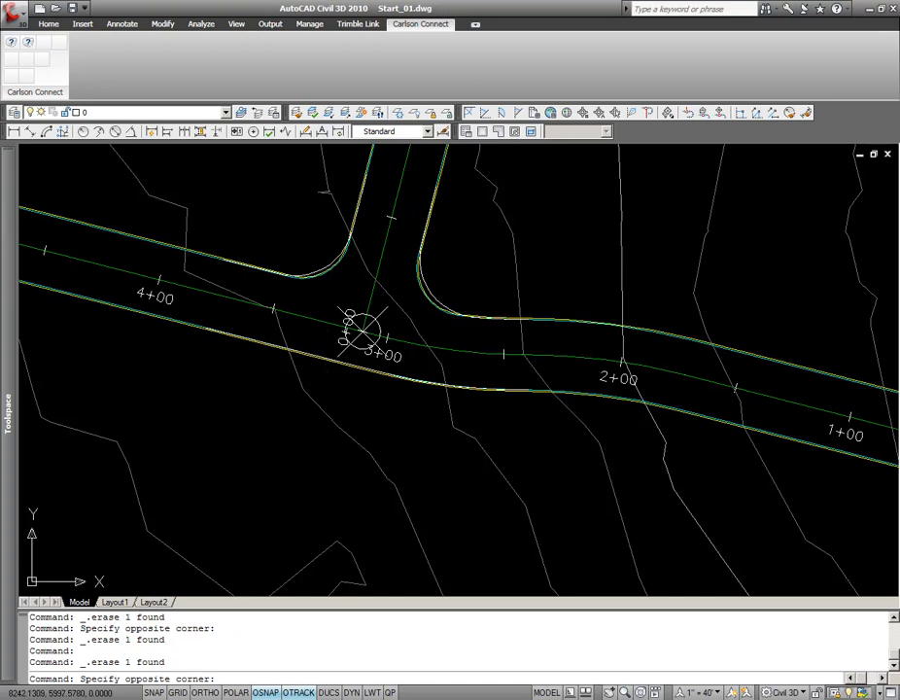
click(327, 358)
key(Delete)
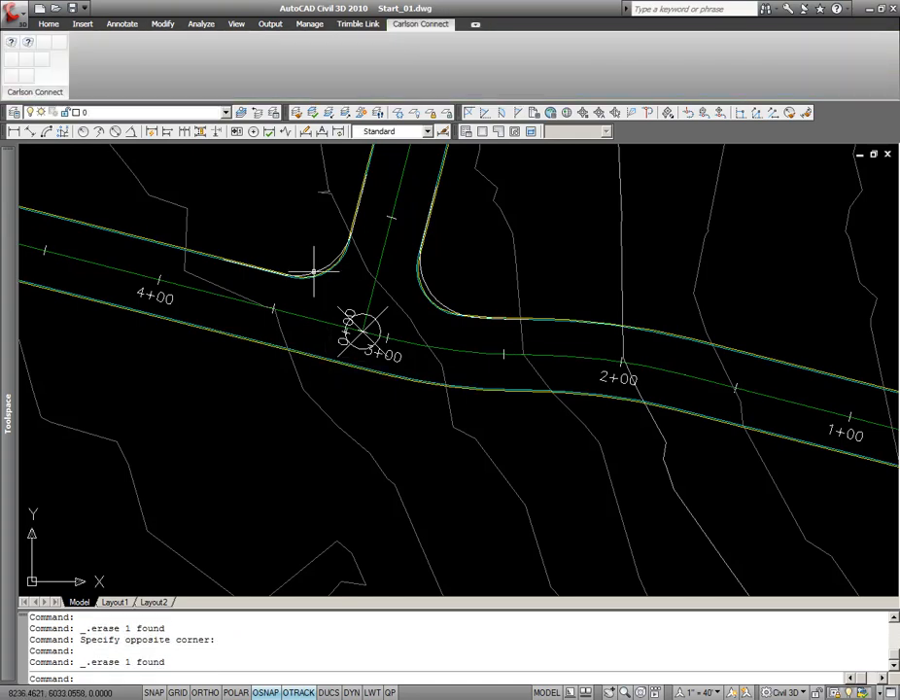
- Delete the two curb return alignments at the corners of the Street A and Street B intersection
click(314, 268)
key(Delete)
click(434, 290)
key(Delete)
- Start a simple corridor named Street A with the Basic style, using the STREET A alignment as its baseline
scroll(433, 290, down, 3)
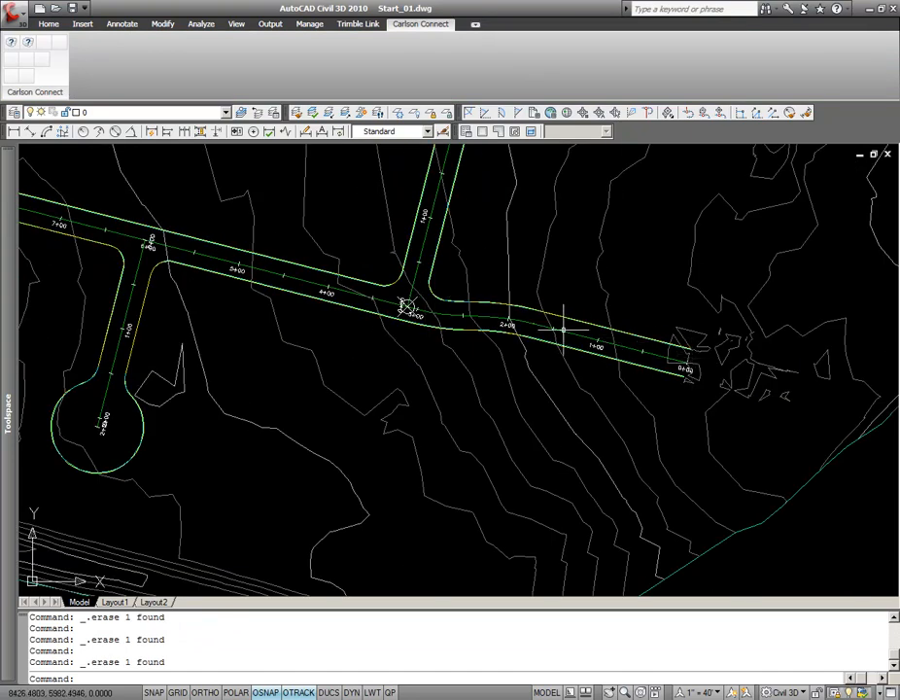
middle_drag(550, 318, 507, 397)
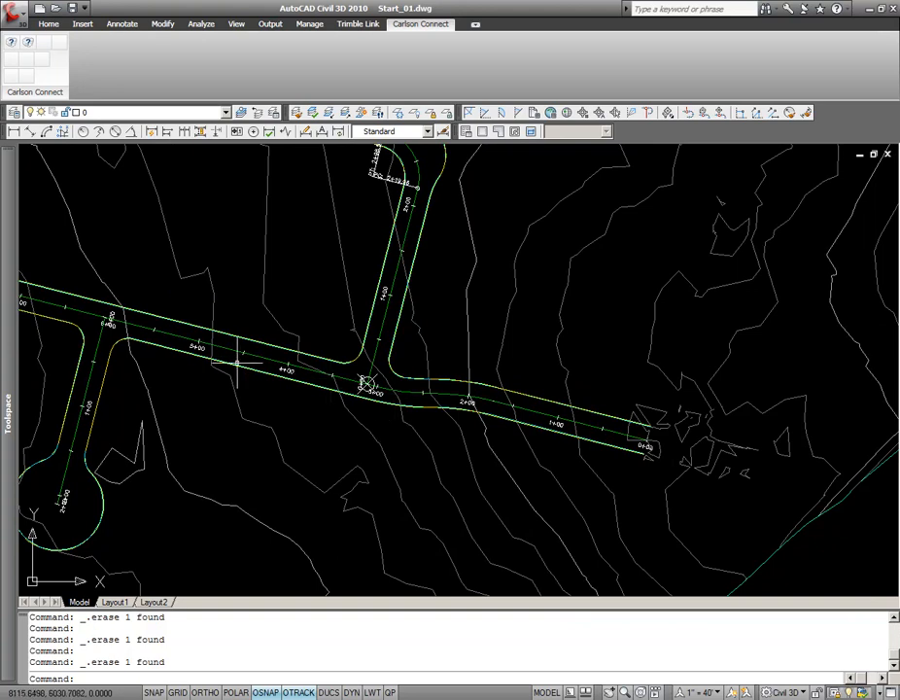
mouse_move(127, 360)
middle_down()
mouse_move(311, 408)
mouse_move(134, 350)
middle_up()
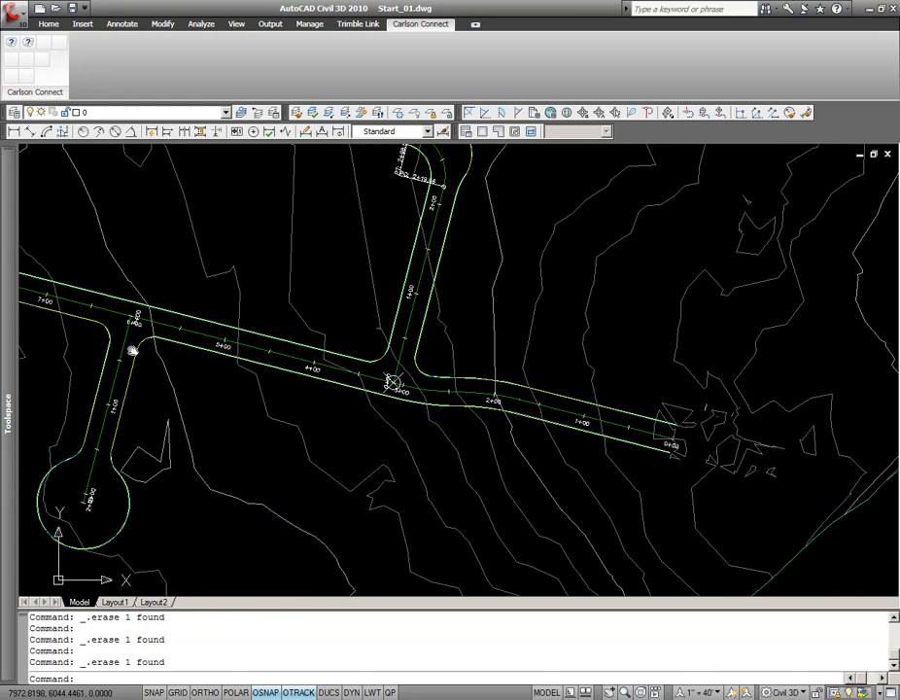
click(49, 24)
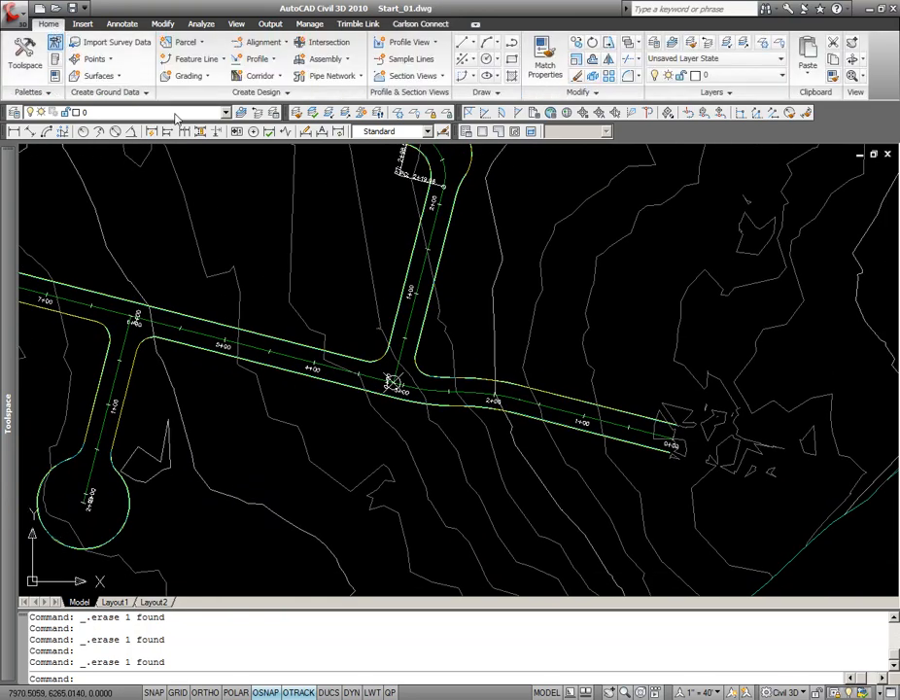
click(280, 79)
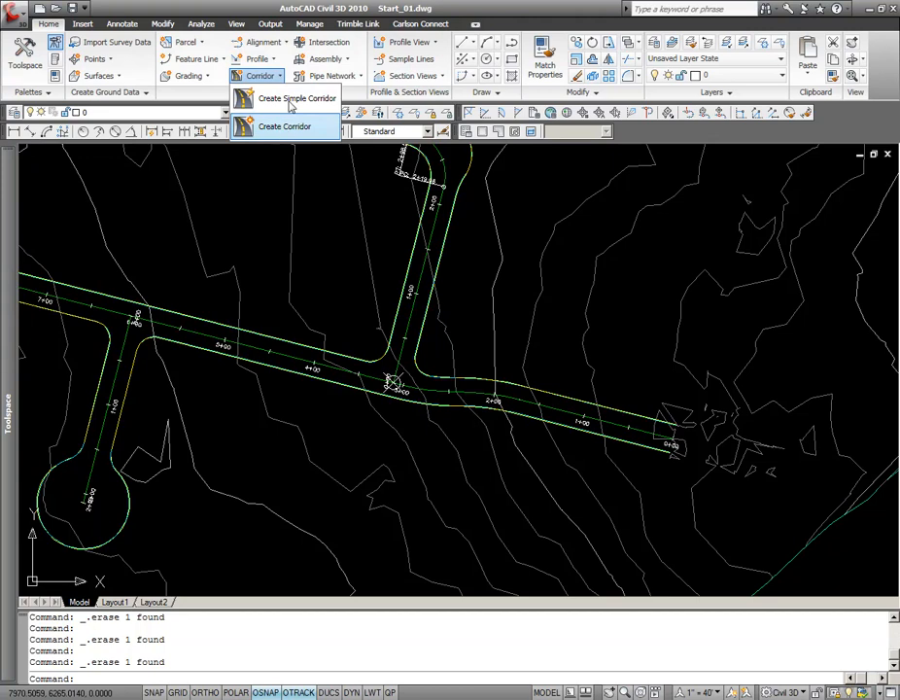
click(291, 100)
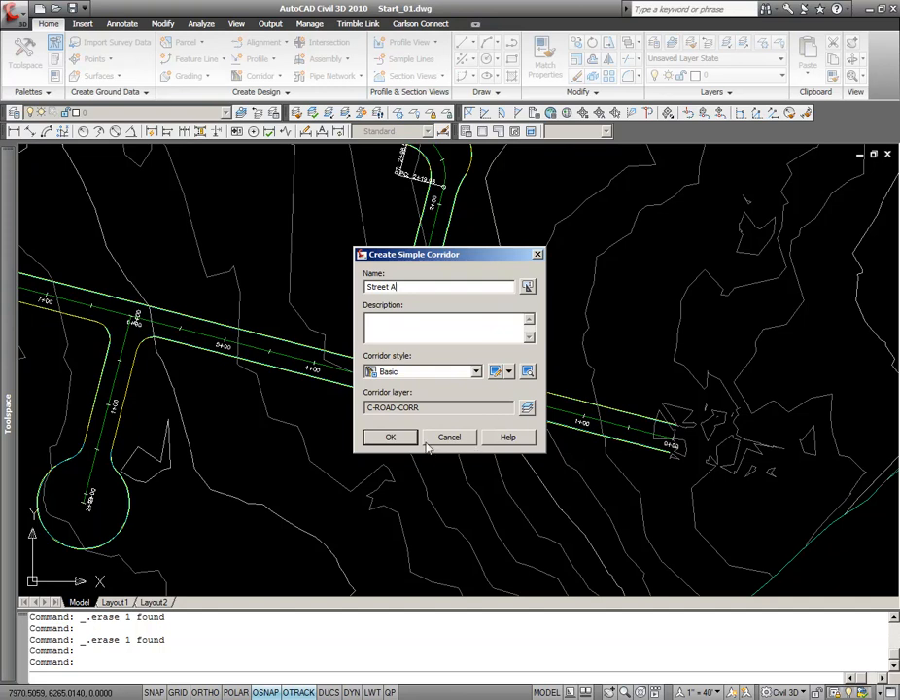
click(406, 438)
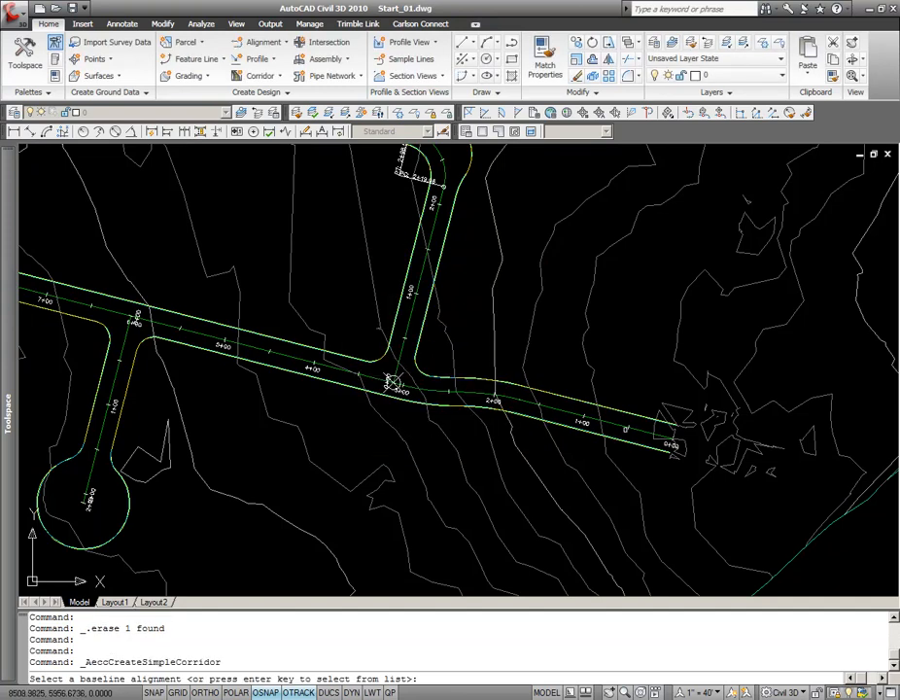
click(391, 381)
- Assign the STREET A -FG profile and the Primary Road Full Section assembly to the new corridor
key(Return)
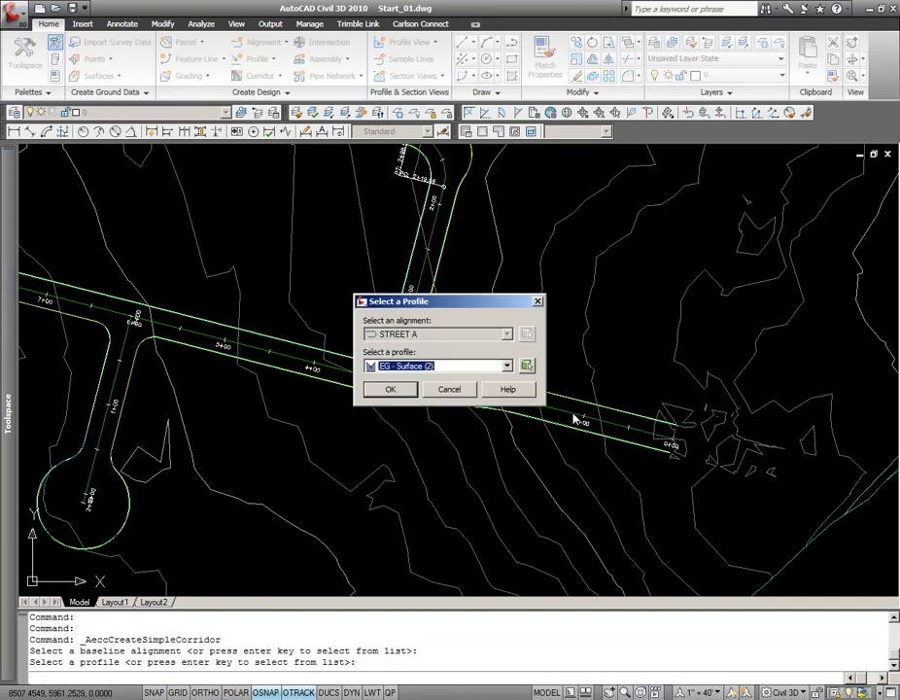
click(409, 368)
click(407, 388)
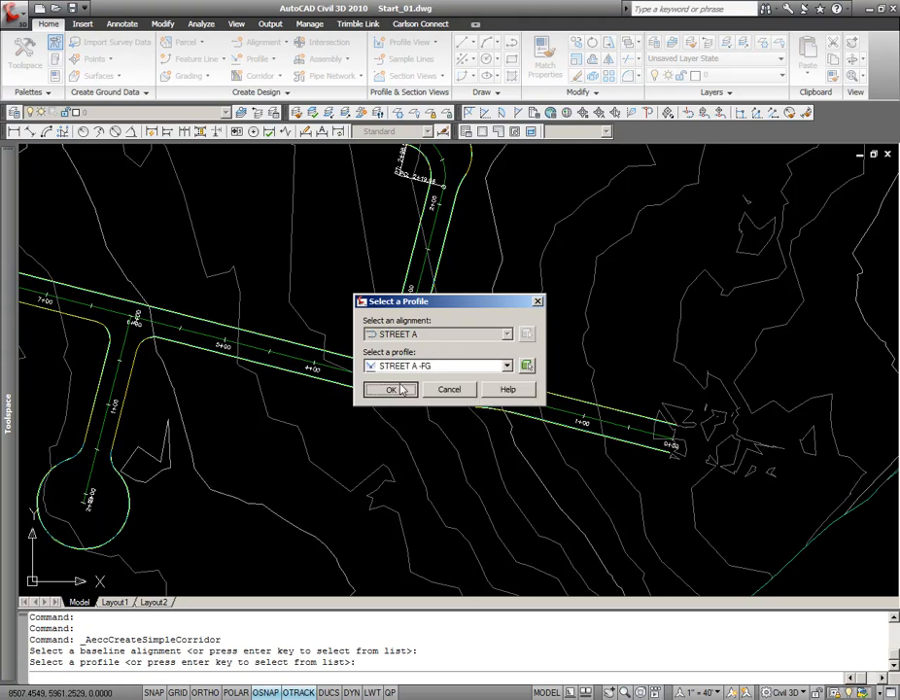
click(391, 389)
key(Return)
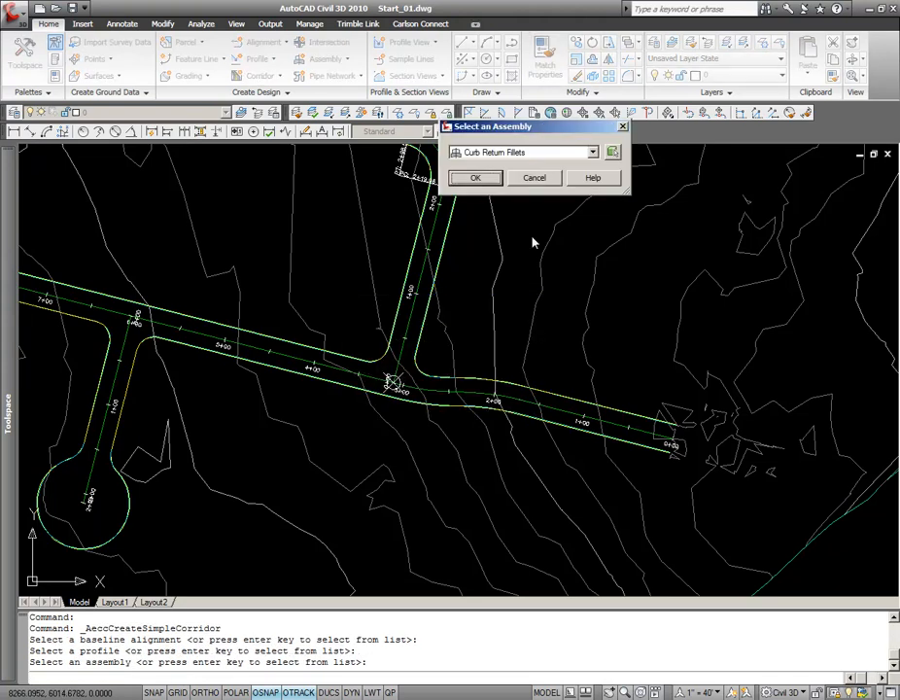
click(592, 152)
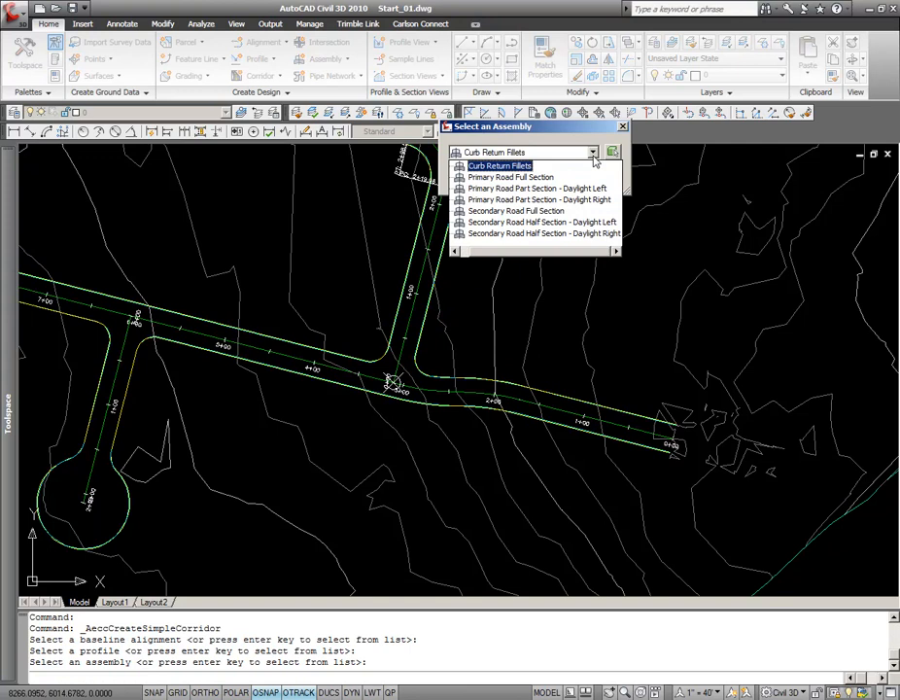
click(486, 174)
click(481, 182)
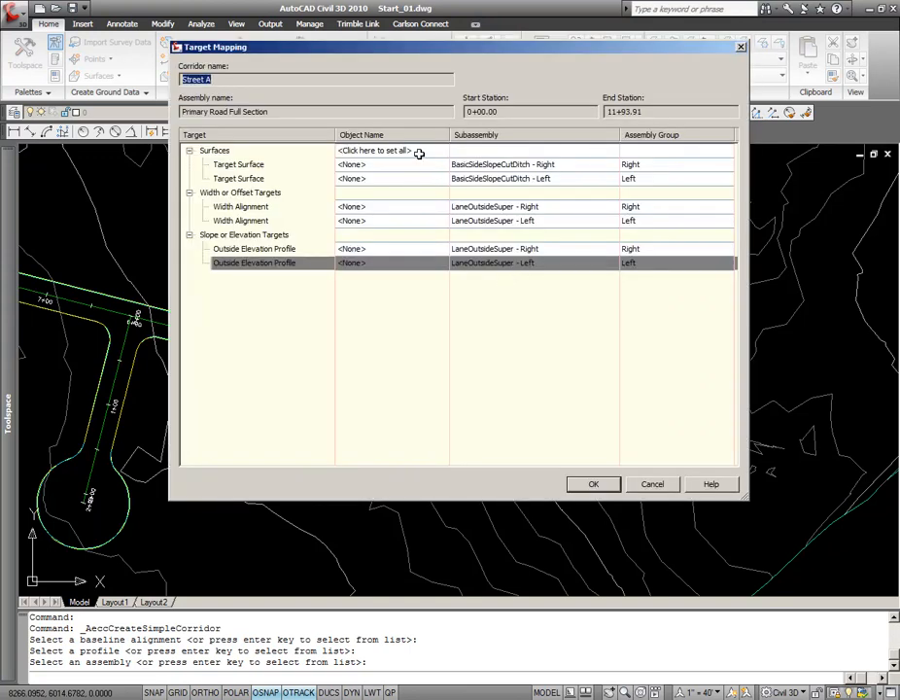
- Set one surface as the target for all surface targets and create the Street A corridor
click(417, 151)
click(397, 293)
click(520, 420)
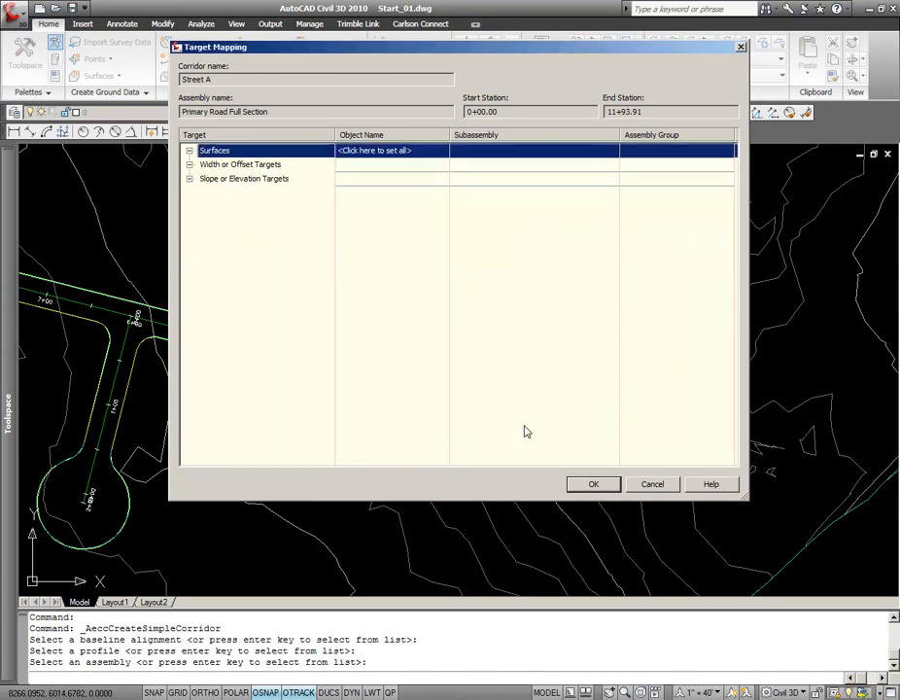
click(589, 485)
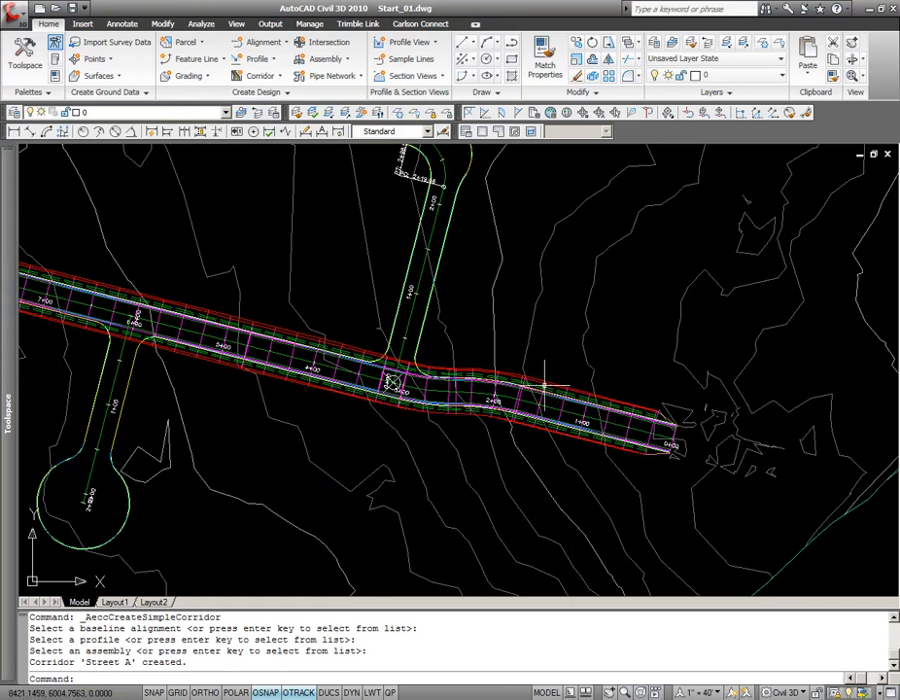
- Open the properties of the Street A corridor and show its baseline and region parameters
scroll(453, 399, up, 3)
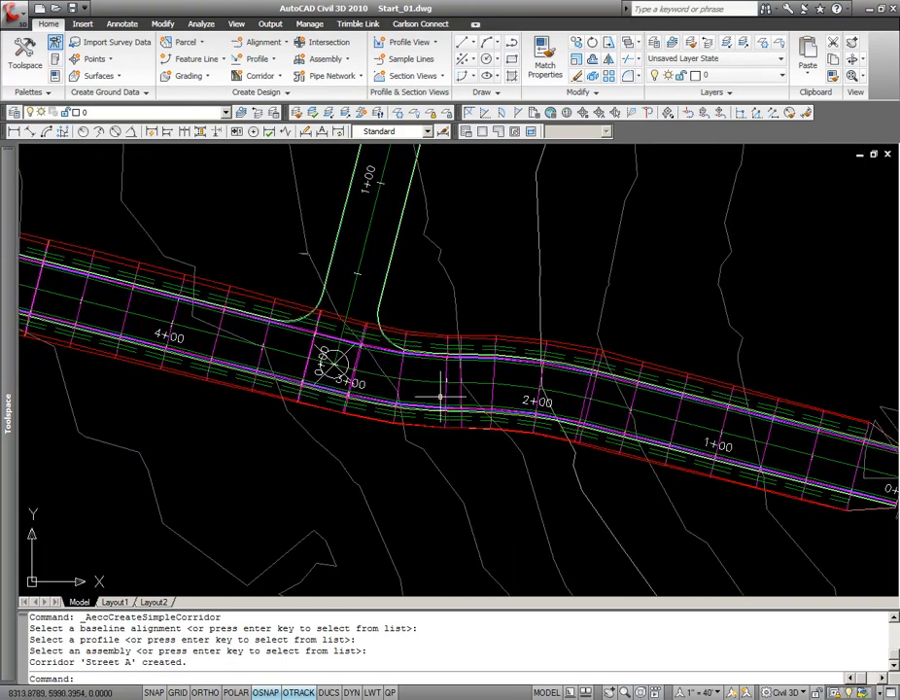
middle_drag(428, 419, 428, 455)
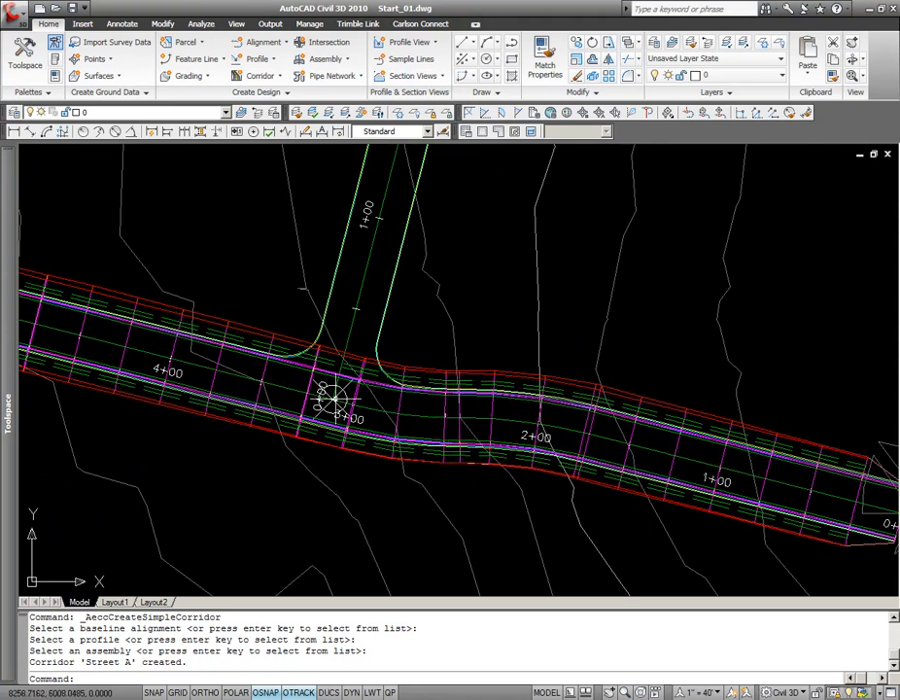
click(433, 416)
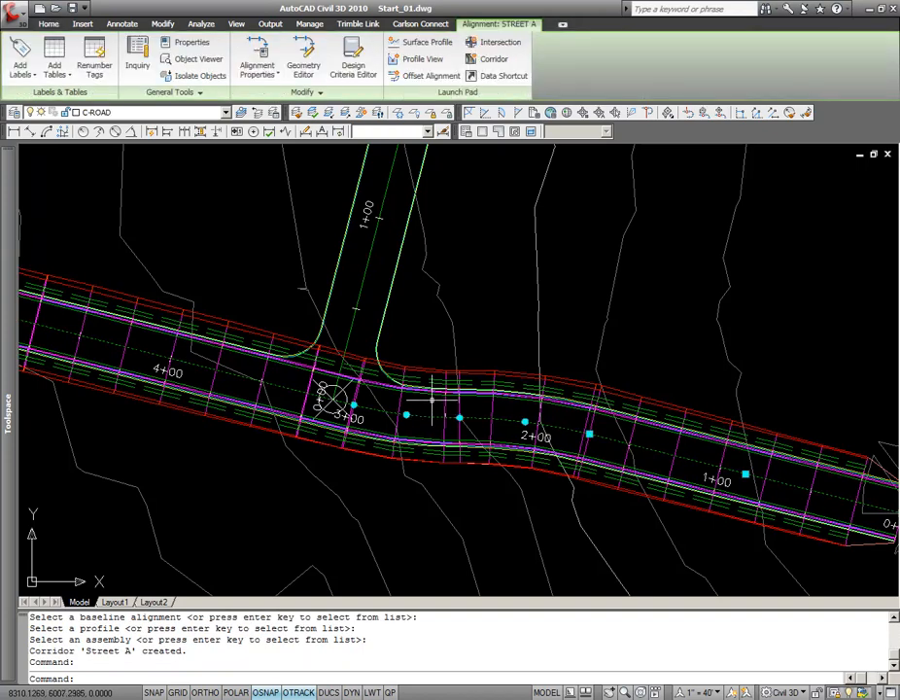
key(Escape)
click(443, 396)
right_click(445, 402)
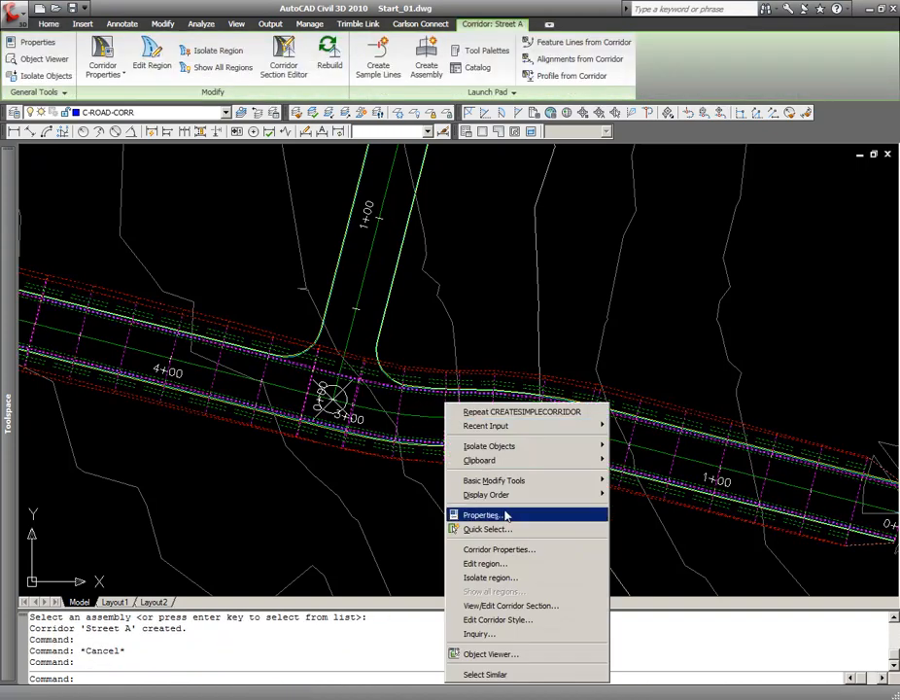
click(513, 551)
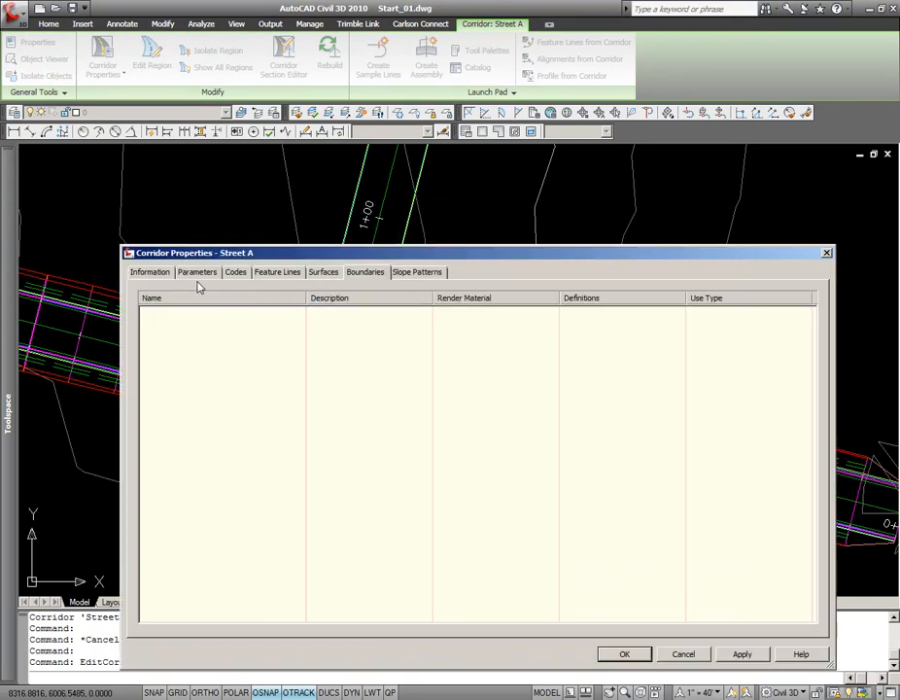
click(200, 273)
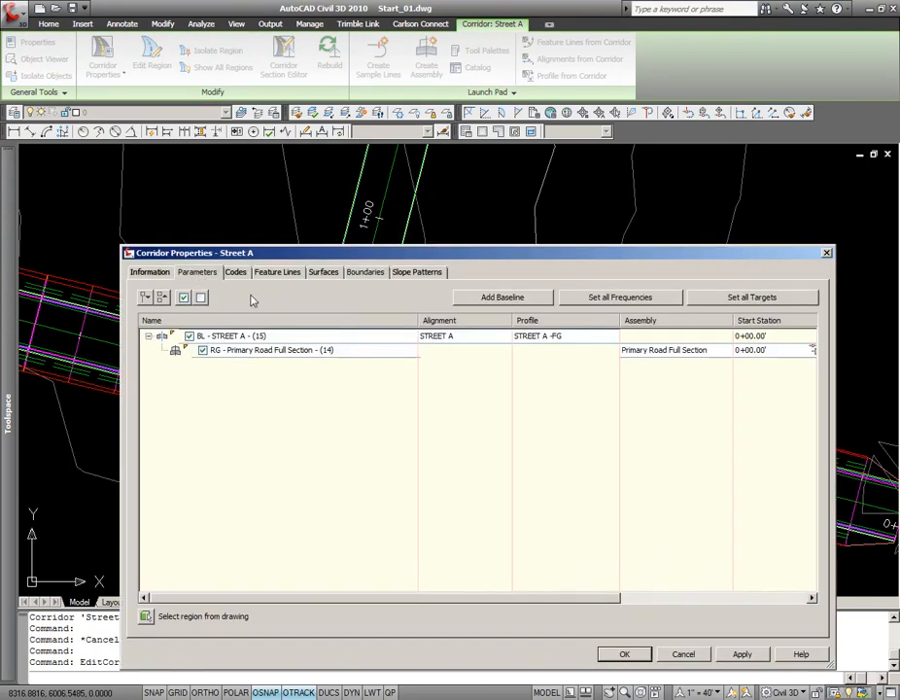
- Set the Primary Road Full Section region's end station to 2+31.83, picked in the drawing east of the intersection, and rebuild the corridor
drag(601, 599, 768, 597)
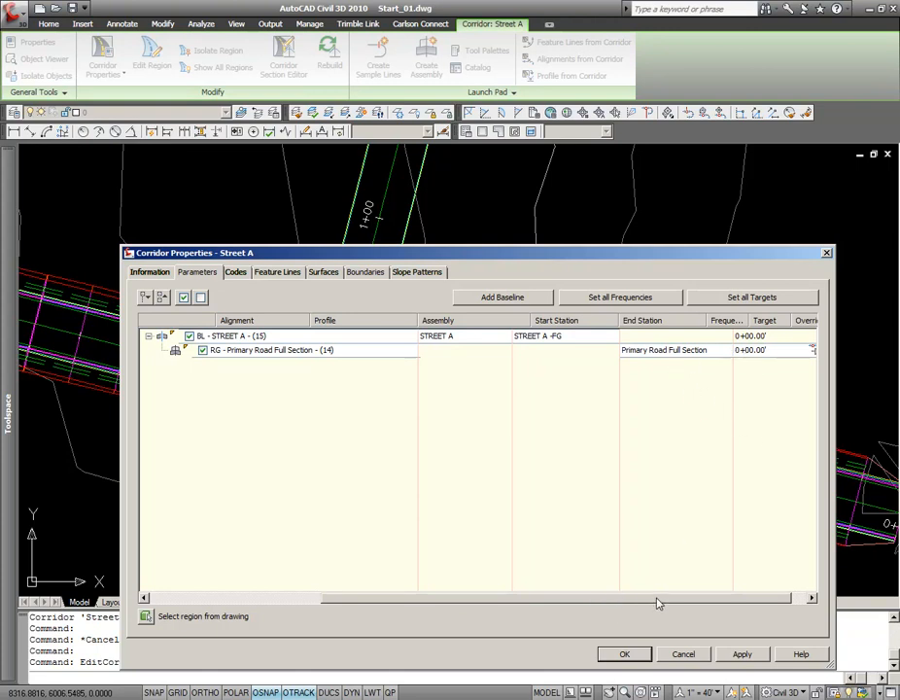
drag(656, 602, 727, 597)
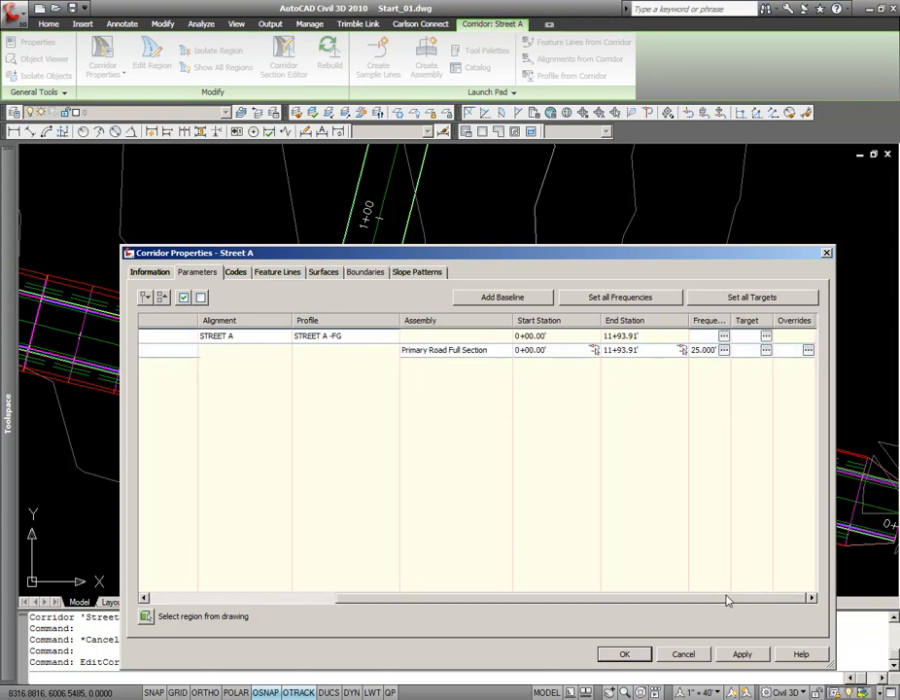
click(682, 351)
scroll(439, 416, up, 2)
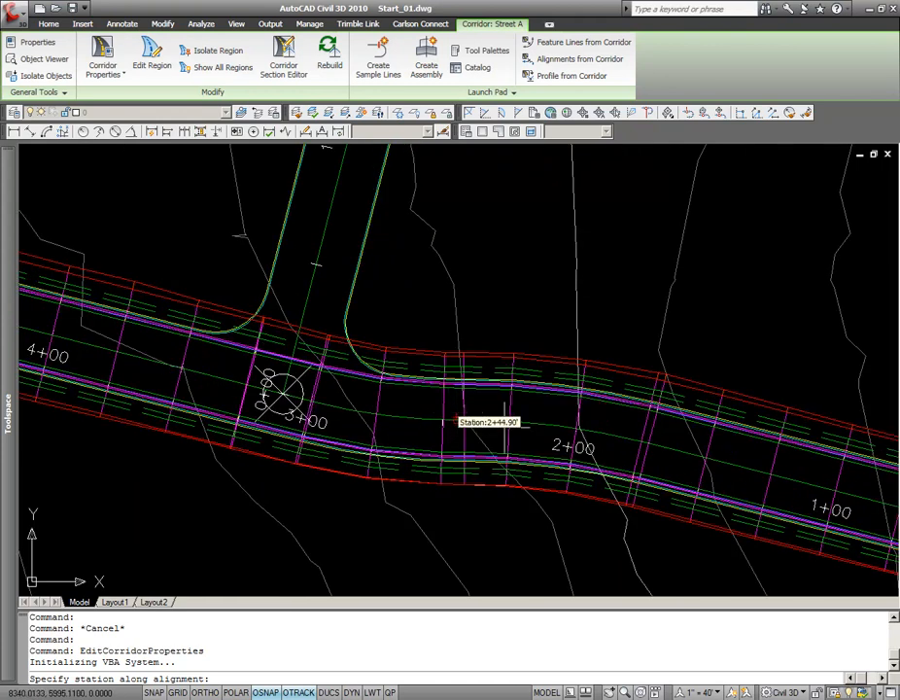
click(467, 413)
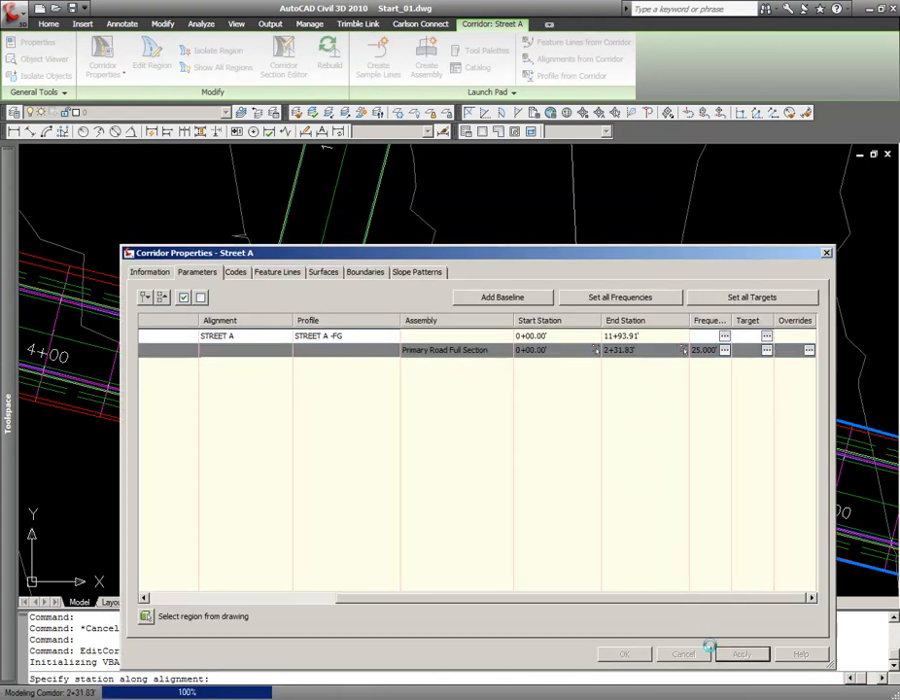
click(645, 659)
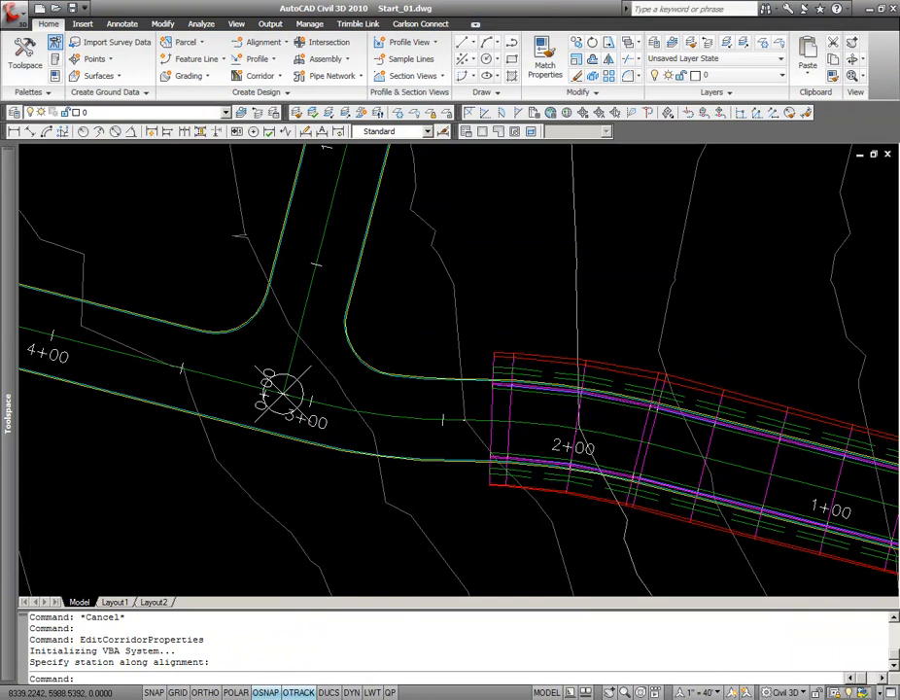
- Delete the Intersection - (3) marker where Street A and Street B meet
scroll(499, 438, down, 5)
middle_drag(416, 424, 386, 426)
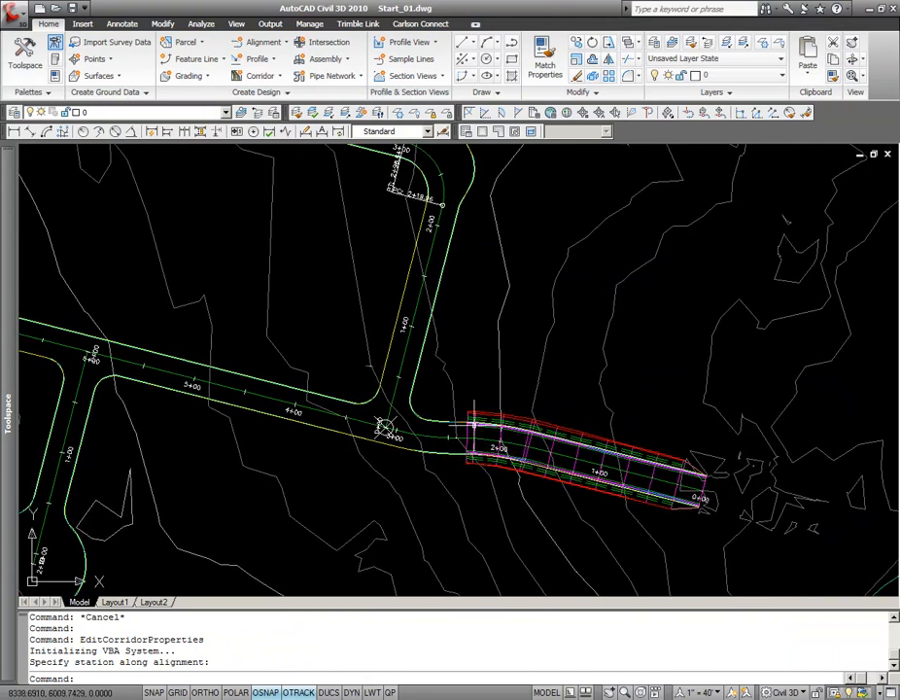
key(Delete)
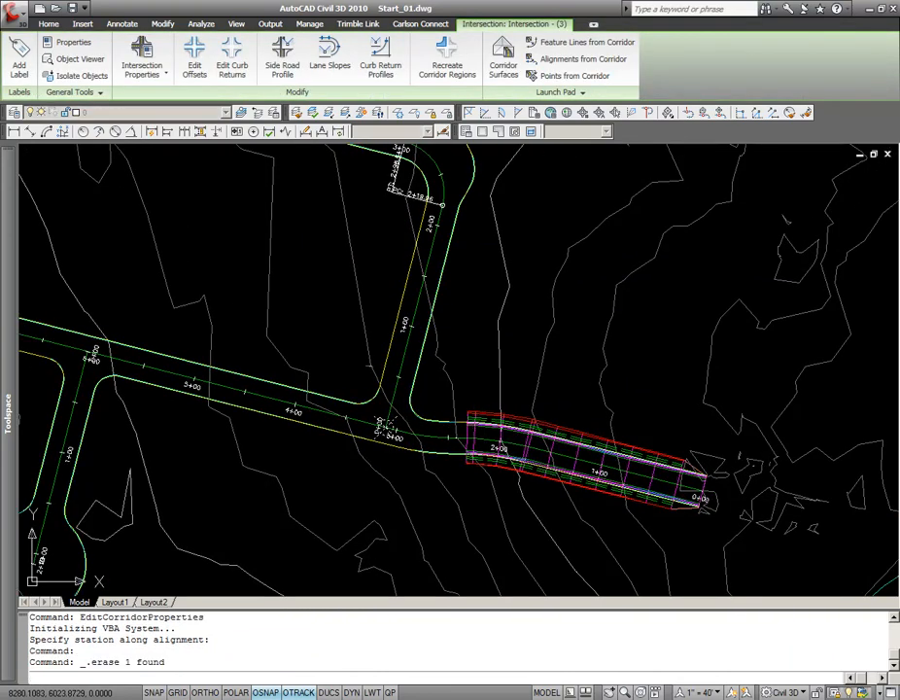
- Start a new intersection where Street A and Street B meet and name it "St A vs St B"
scroll(386, 425, up, 3)
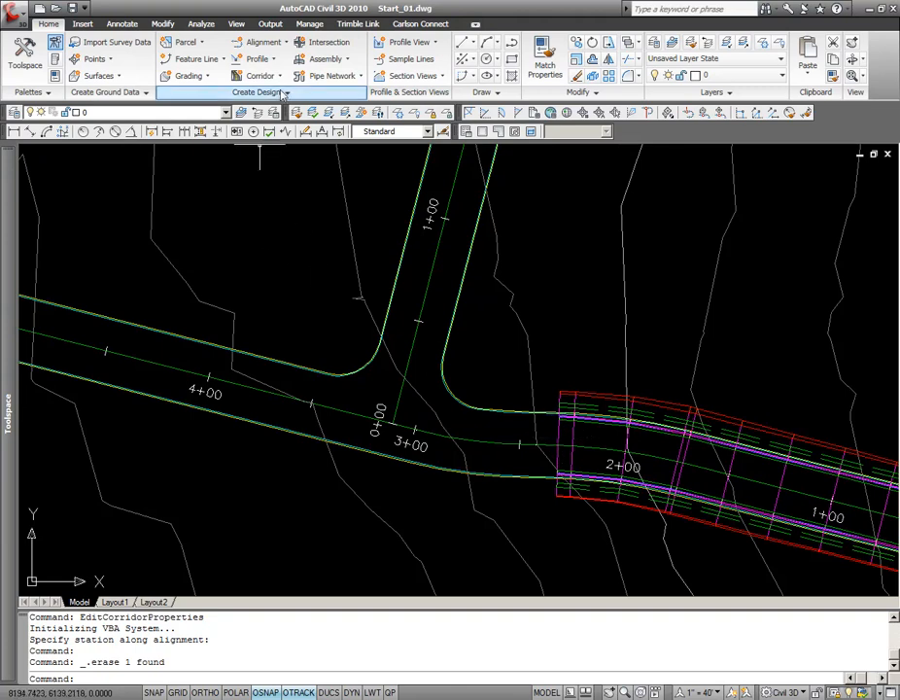
click(324, 42)
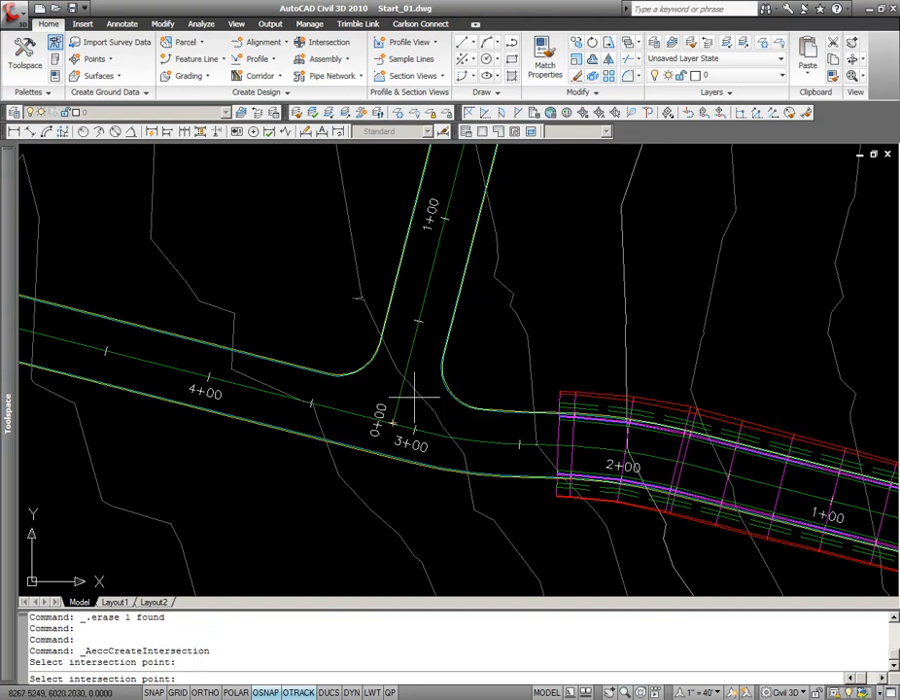
click(390, 423)
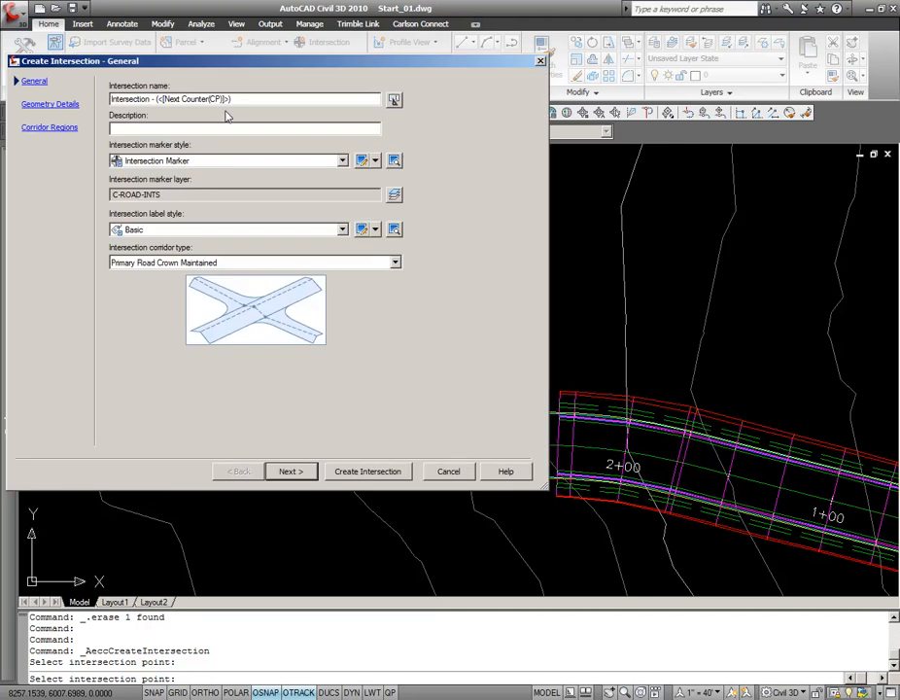
text(St A vs)
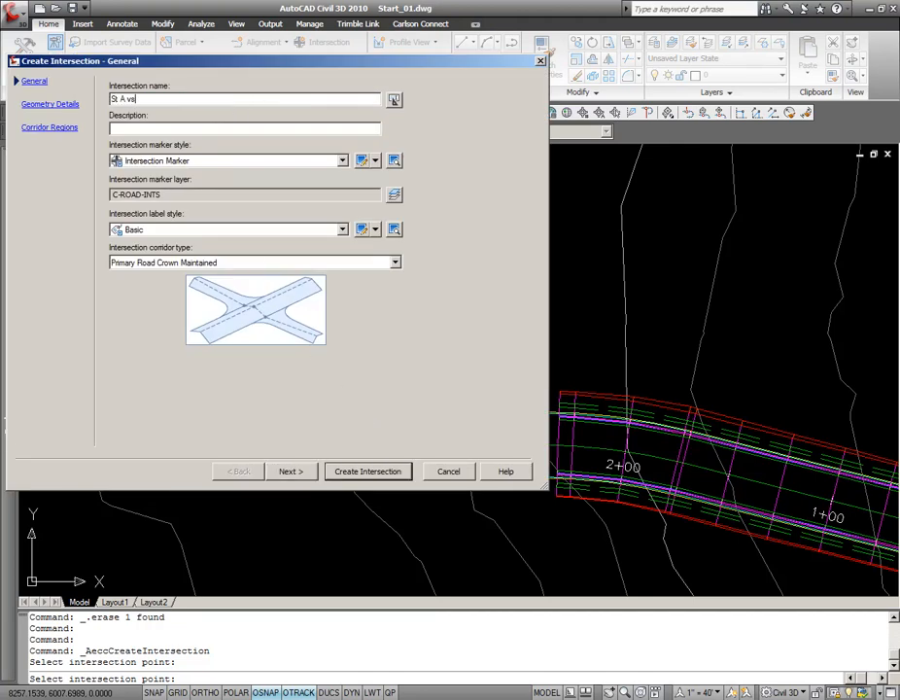
text( St B)
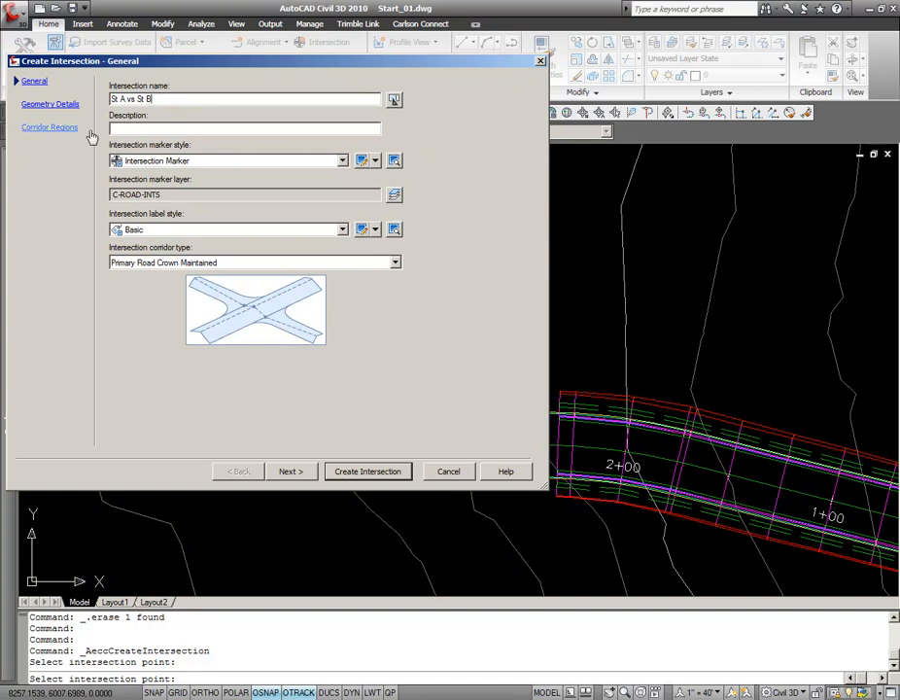
- Review the intersecting alignments and the left and right offset values for Street A and Street B, and accept the offset parameters
click(54, 104)
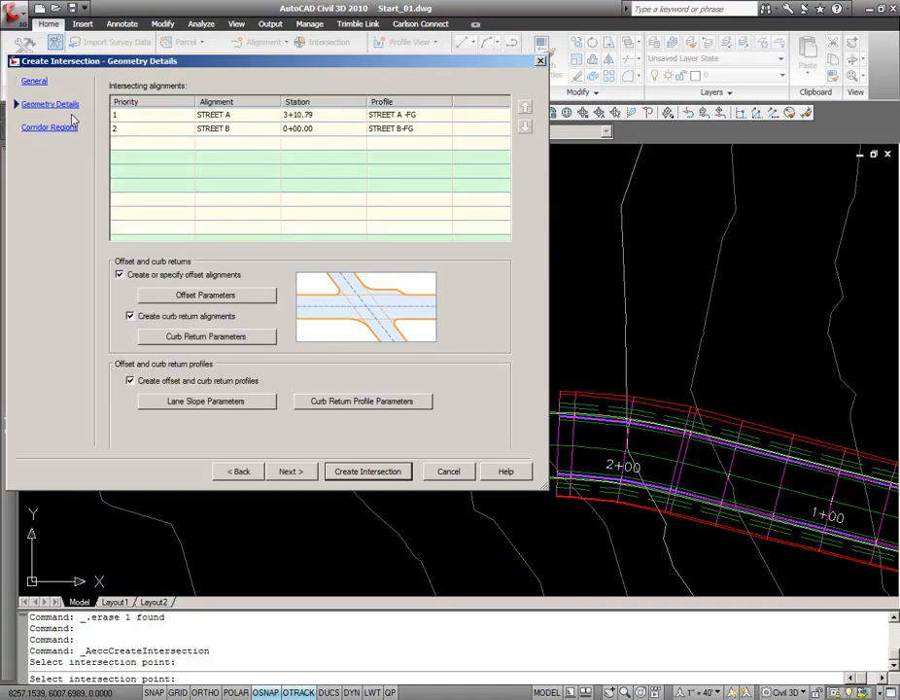
click(324, 118)
click(331, 130)
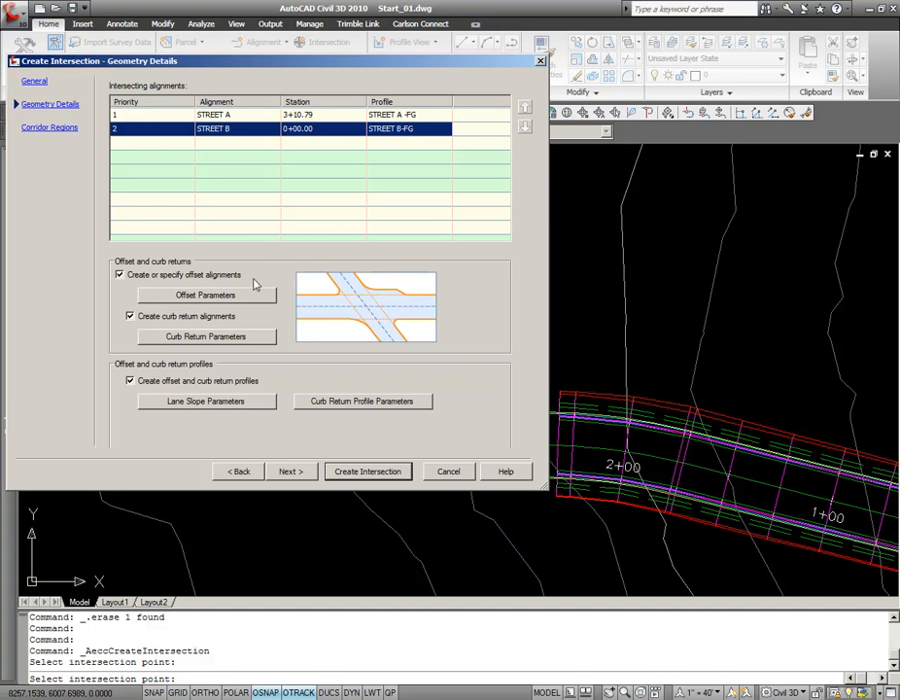
click(234, 299)
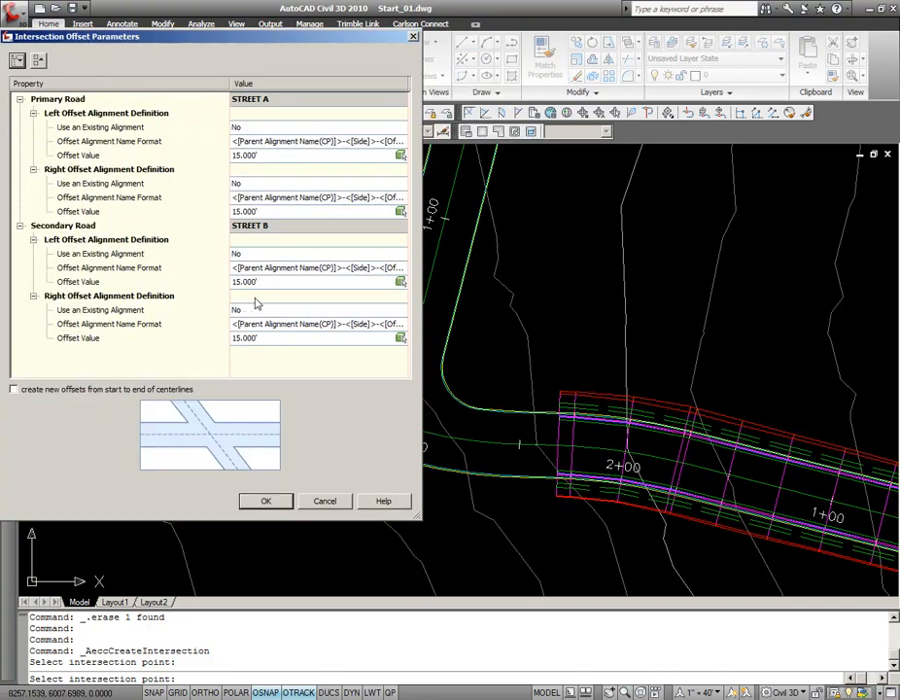
click(282, 154)
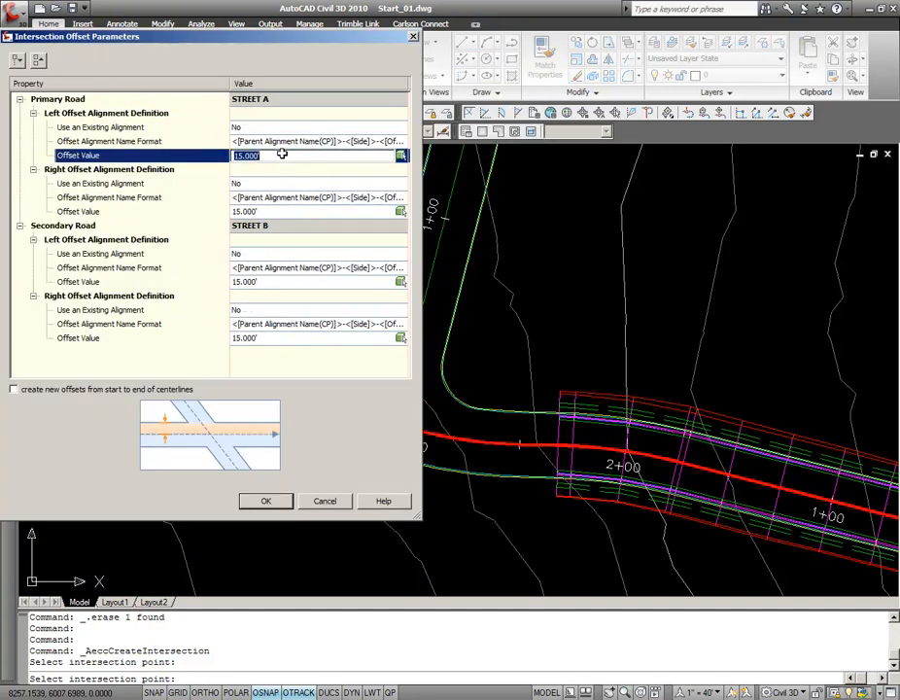
click(277, 210)
click(266, 282)
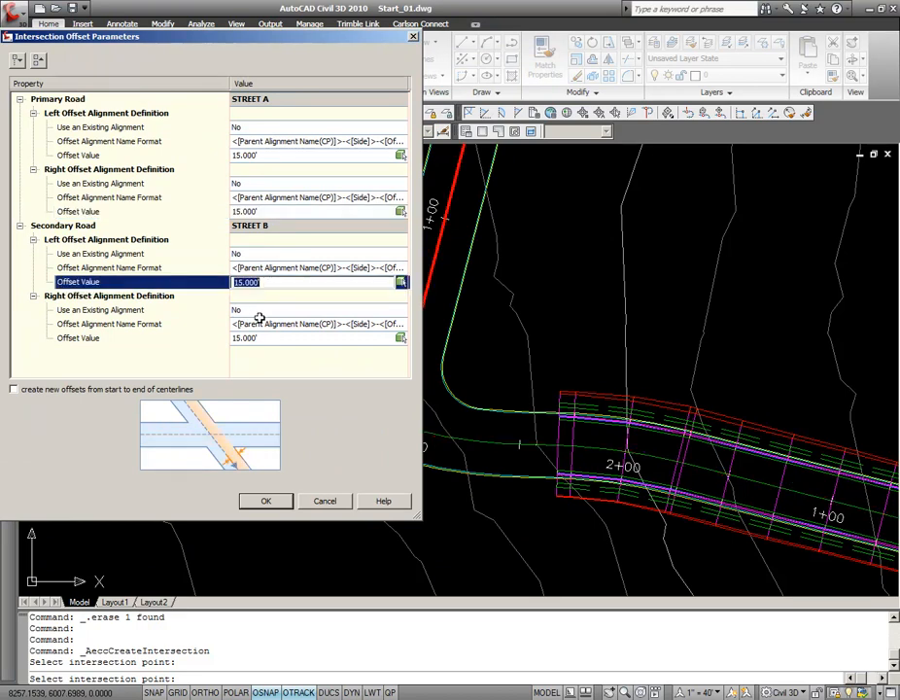
click(257, 338)
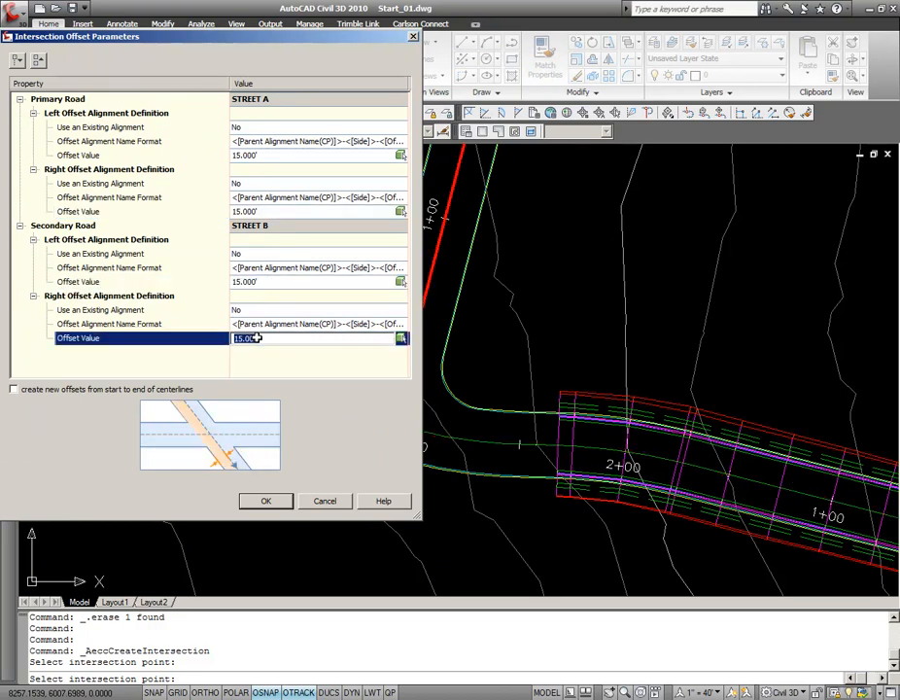
click(266, 502)
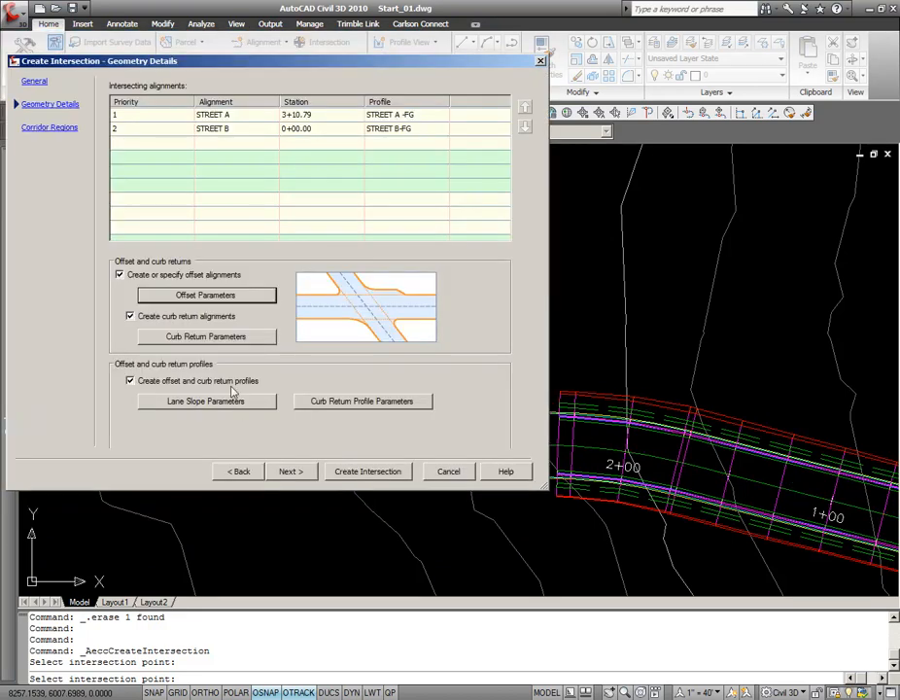
- Check the curb return type options for the NE quadrant, keep Circular Fillet and accept the parameters
click(175, 336)
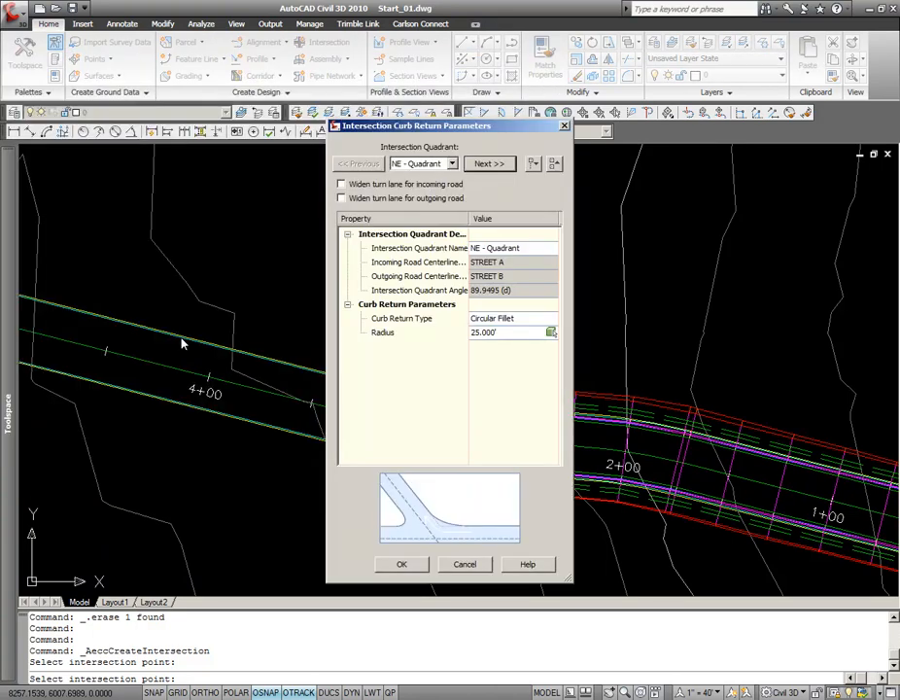
click(520, 318)
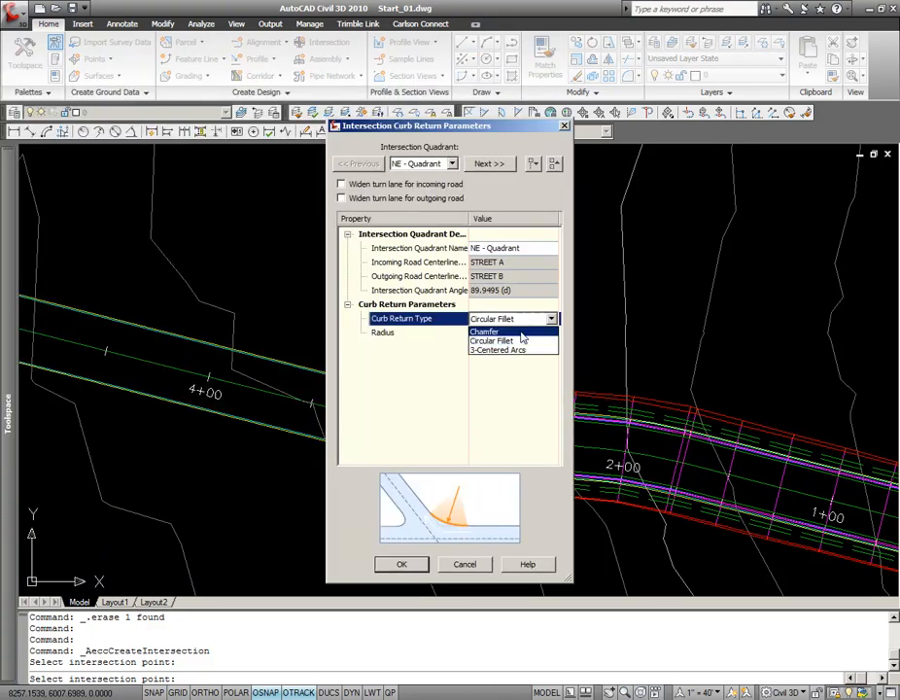
click(504, 396)
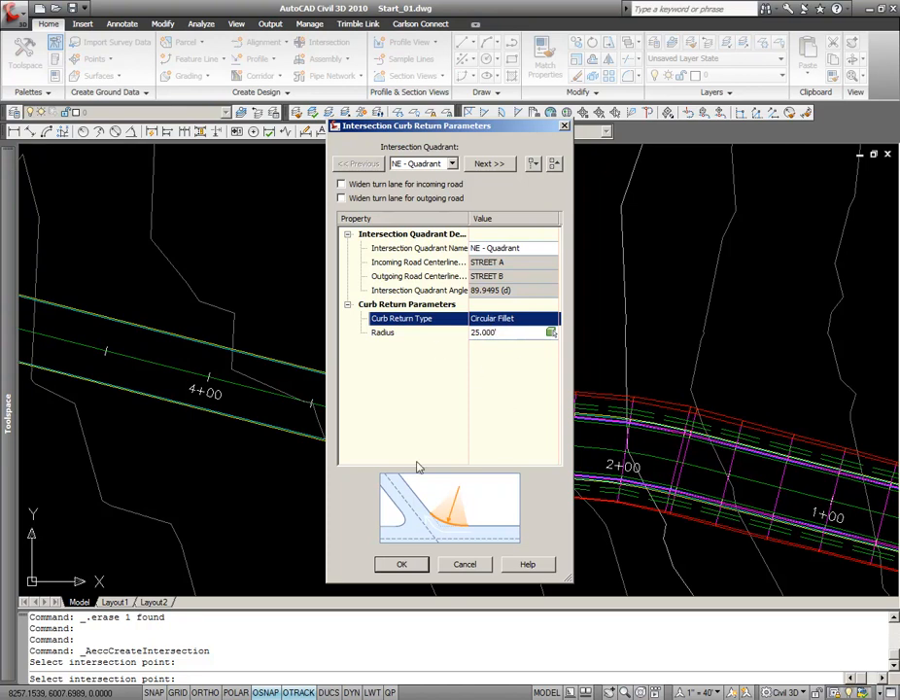
click(401, 565)
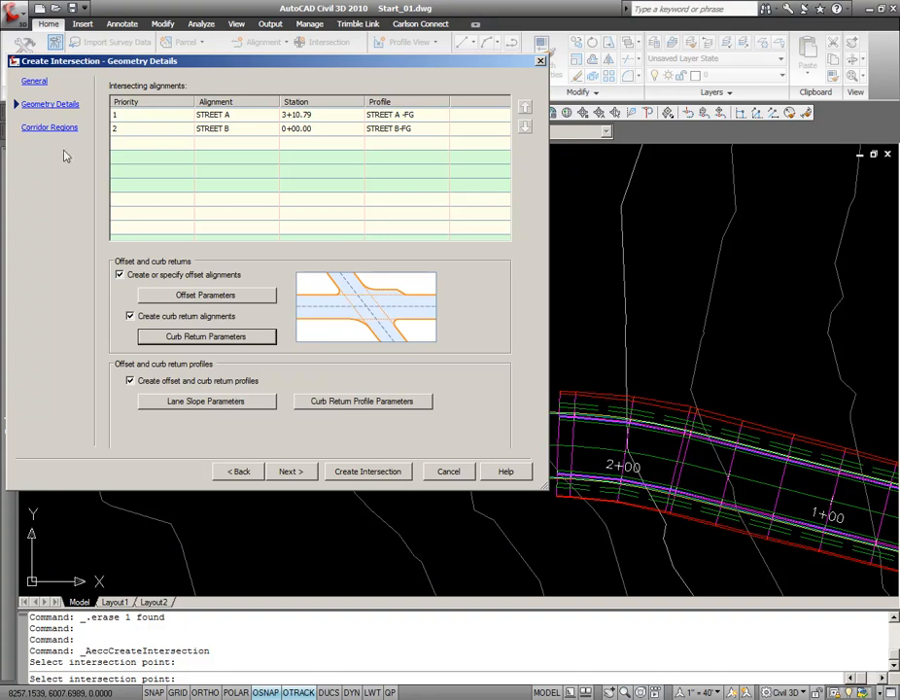
- Set the intersection to be added to the existing Street A corridor with EG as the daylight surface, and create it
click(51, 127)
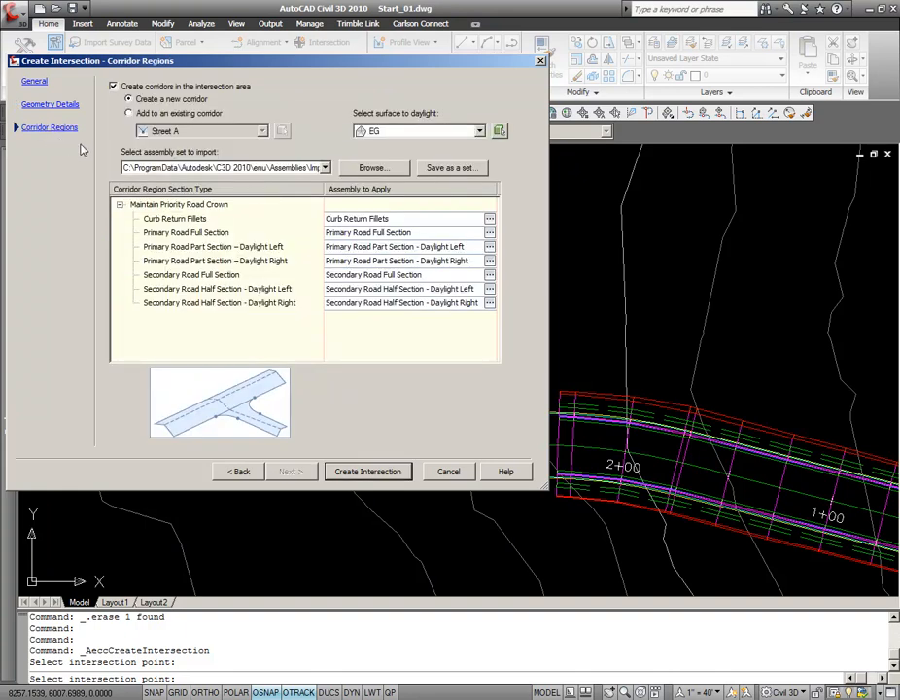
click(129, 113)
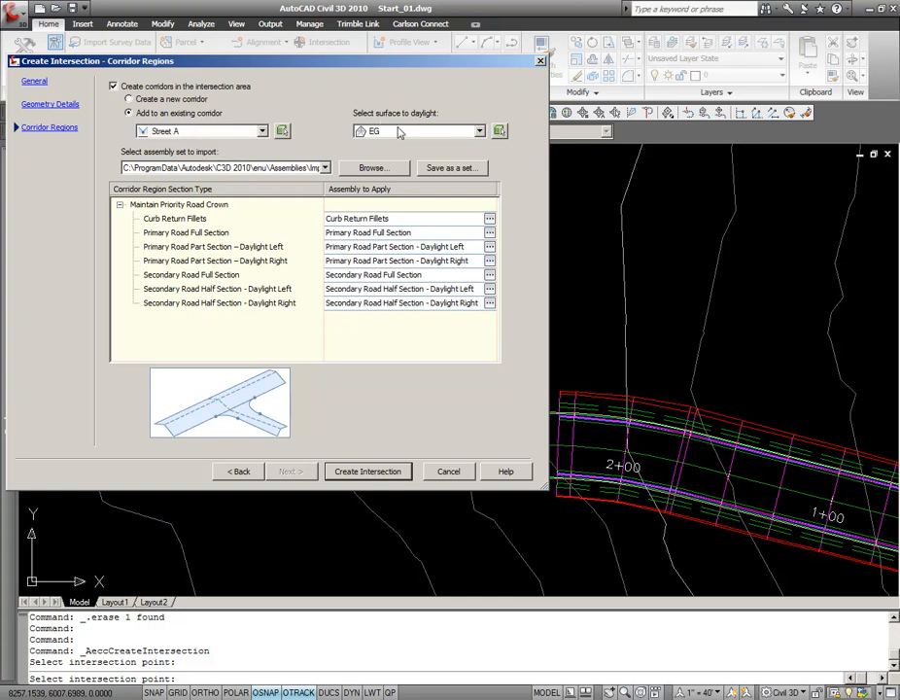
click(359, 471)
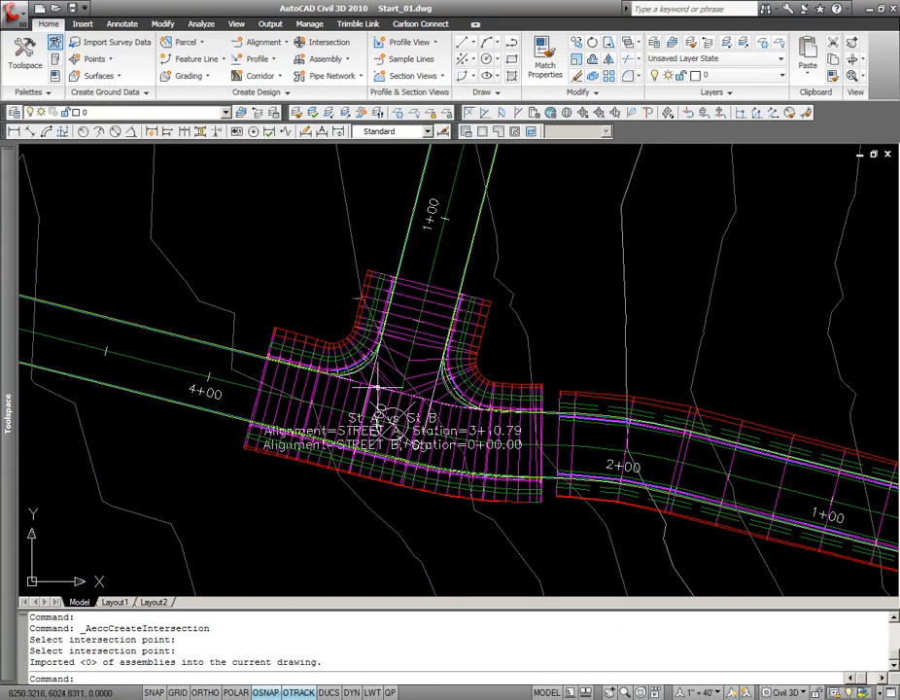
- Stretch the end of the Street A corridor region to meet the start of the new intersection region
scroll(557, 444, up, 2)
scroll(557, 445, up, 4)
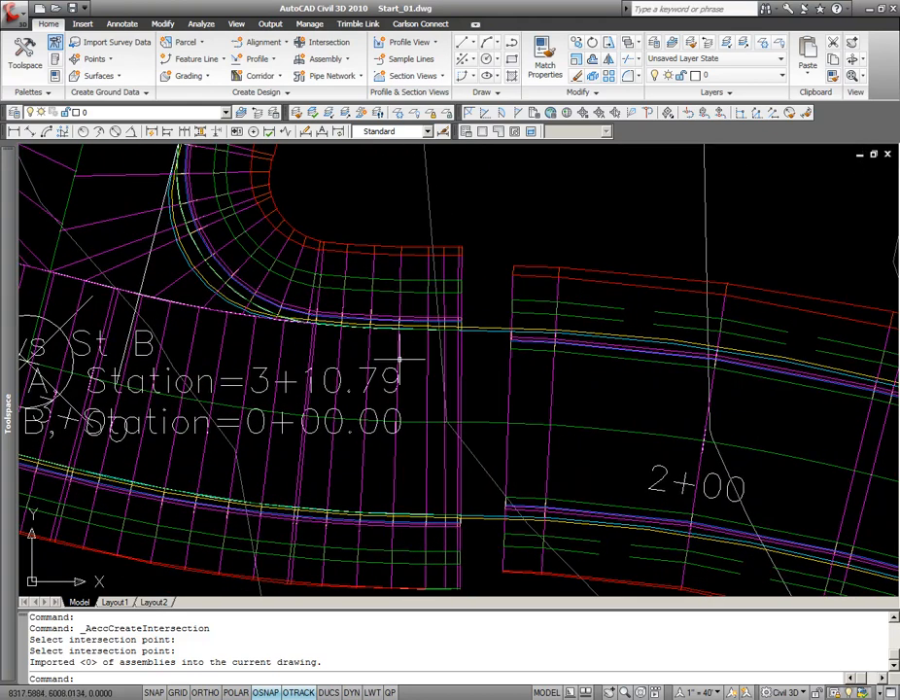
click(515, 374)
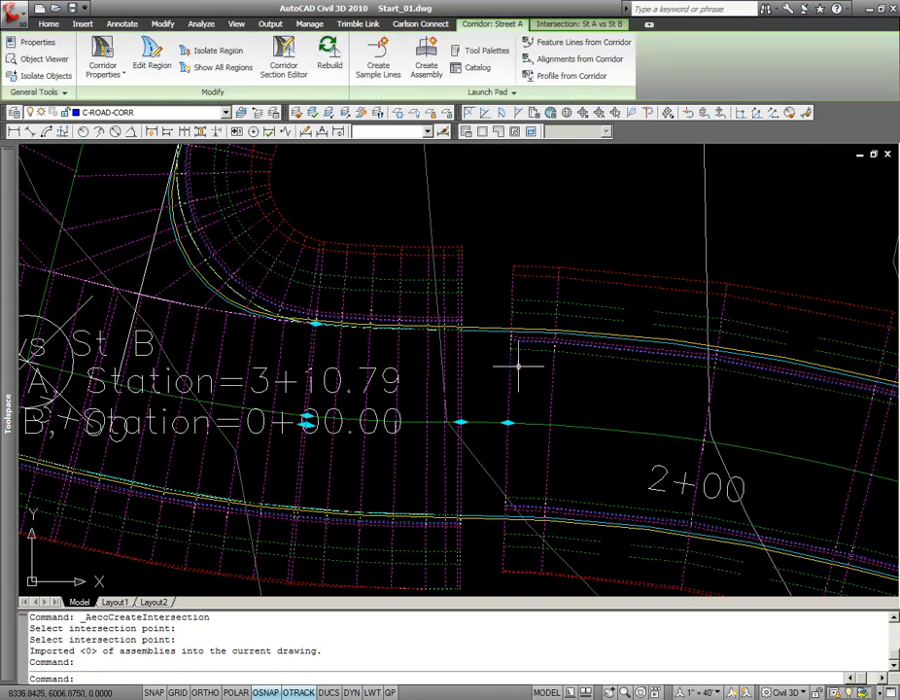
click(507, 422)
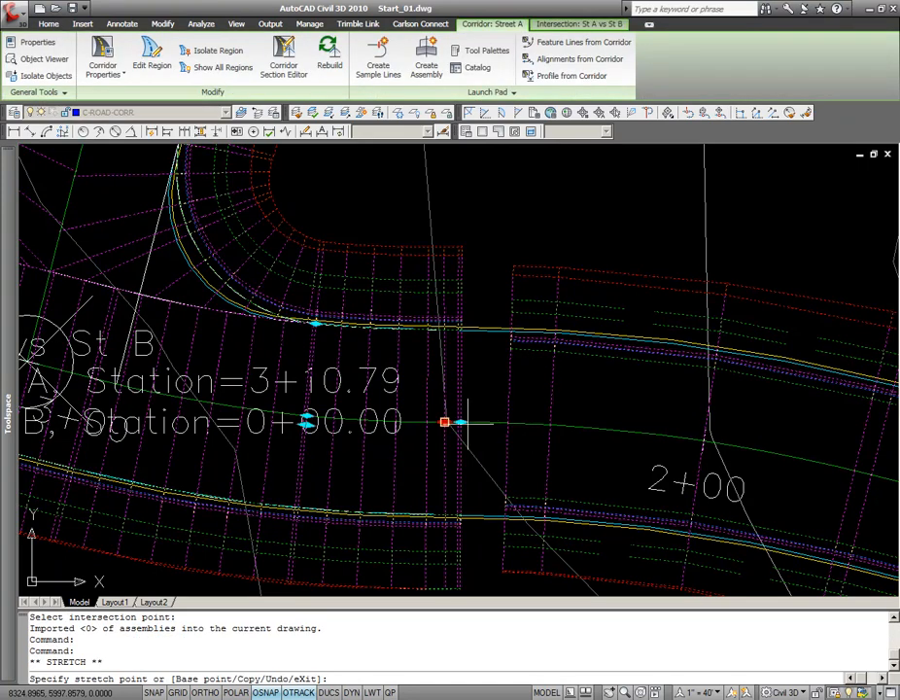
click(462, 422)
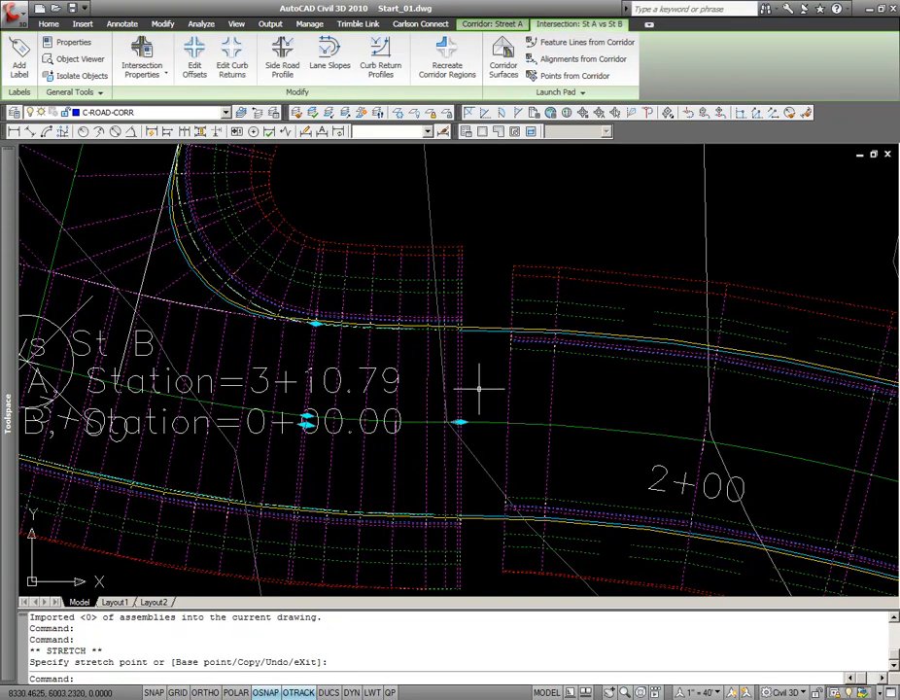
key(Escape)
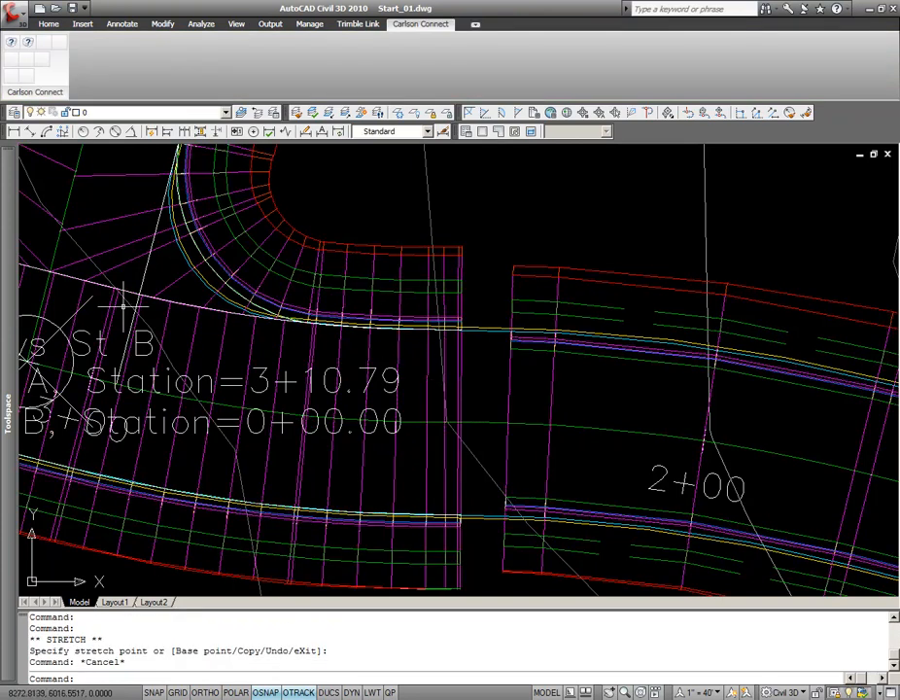
- Rebuild the Street A corridor
mouse_move(7, 408)
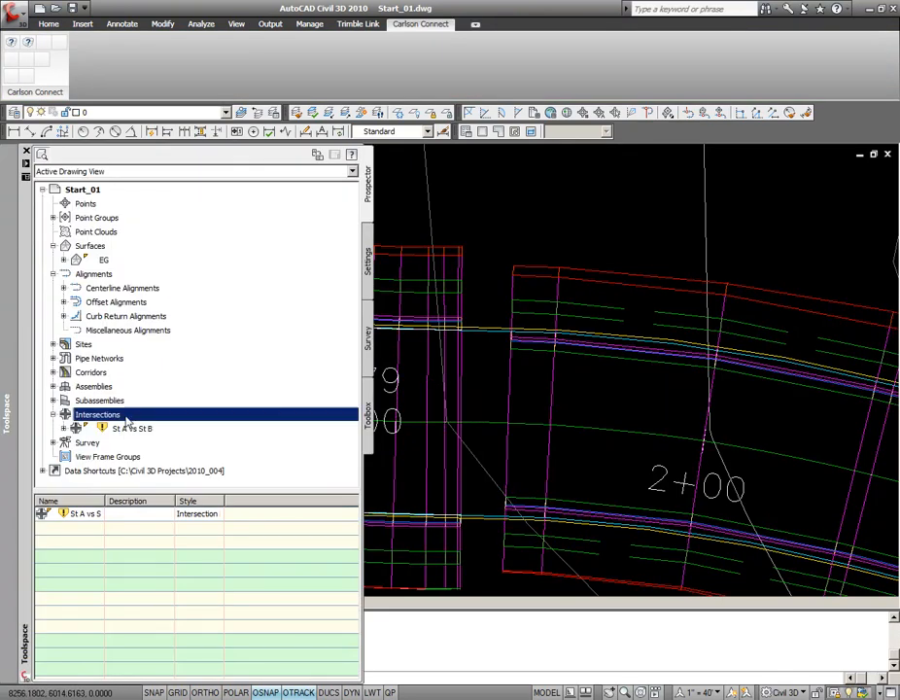
click(52, 373)
right_click(100, 386)
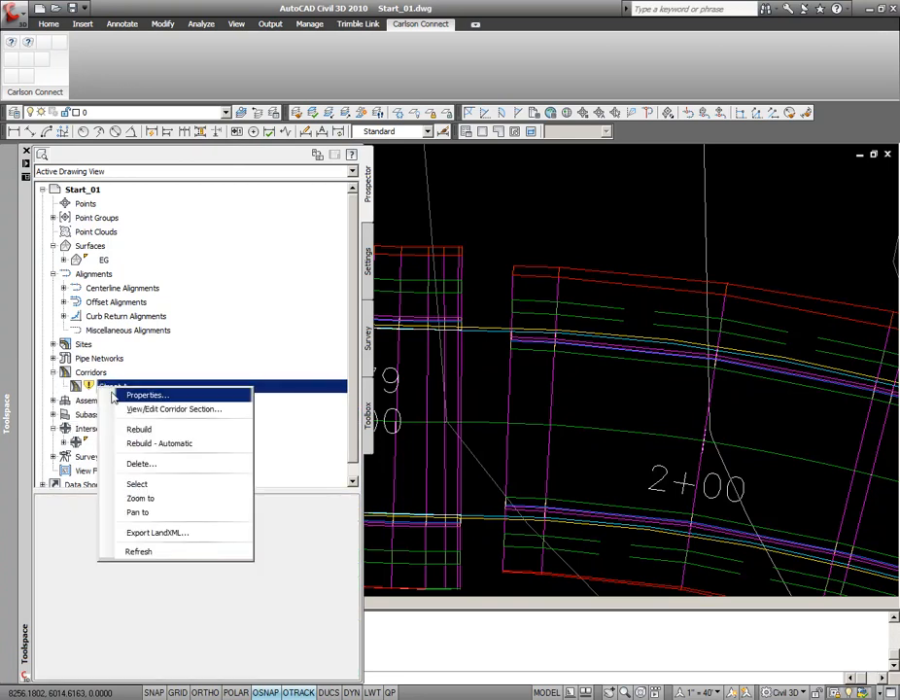
click(140, 428)
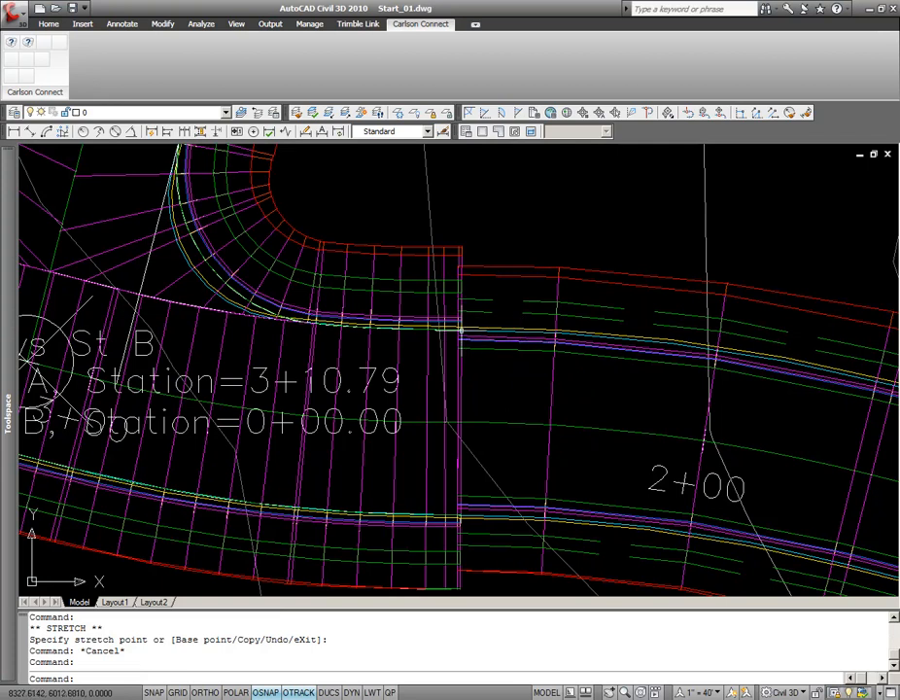
- Select the lane subassemblies of the upper three assemblies in the column beside the profile views
scroll(459, 326, down, 6)
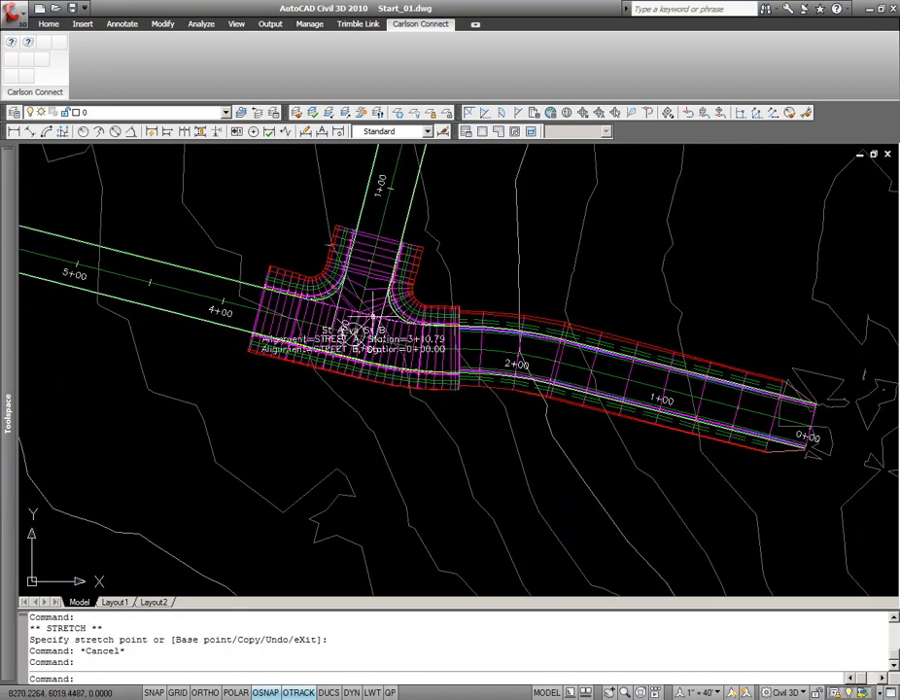
scroll(339, 312, down, 2)
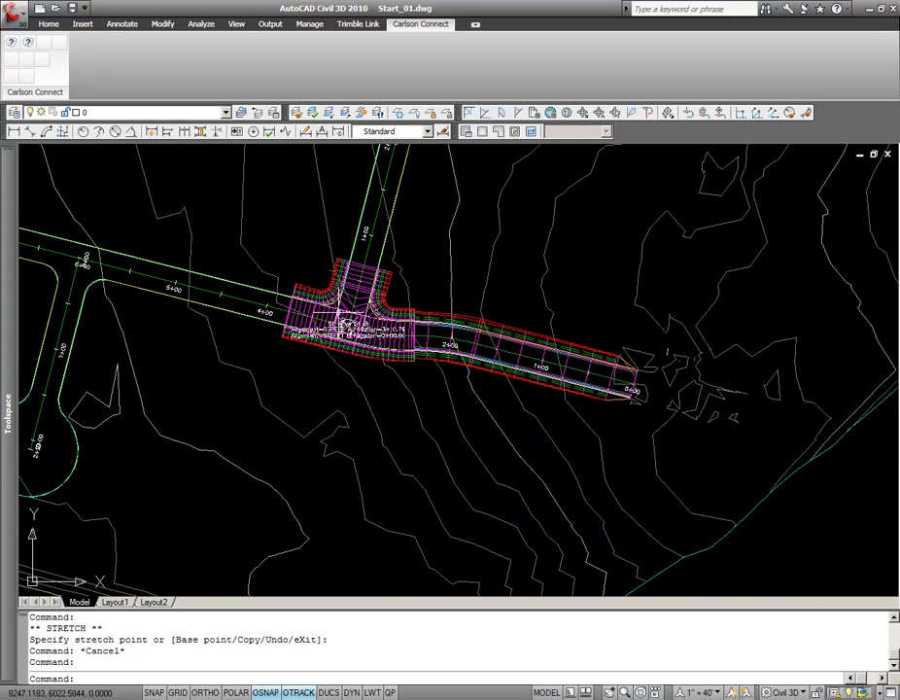
middle_drag(758, 487, 644, 323)
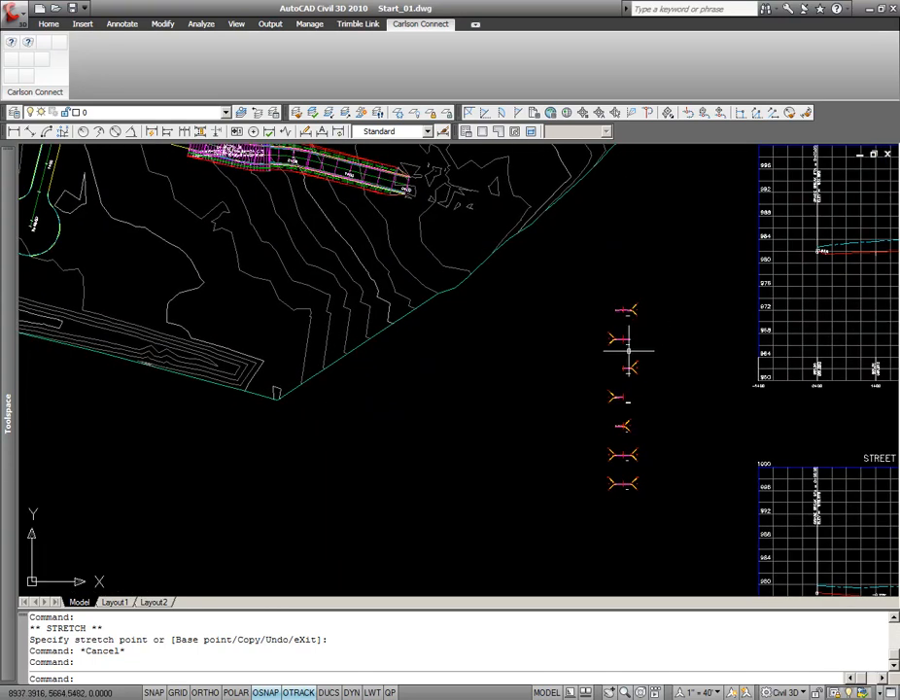
scroll(637, 335, up, 5)
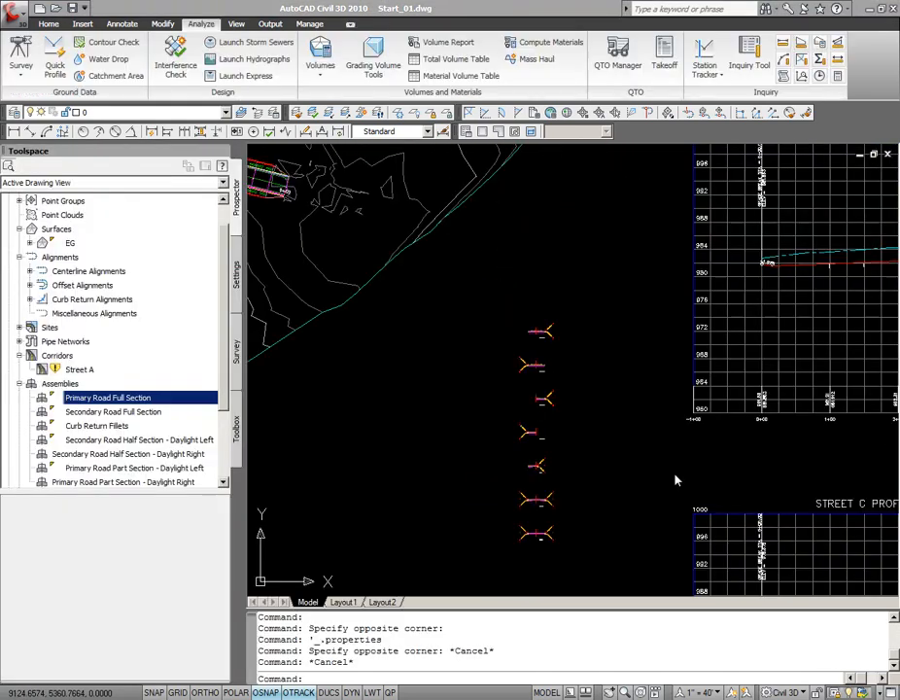
scroll(502, 322, up, 5)
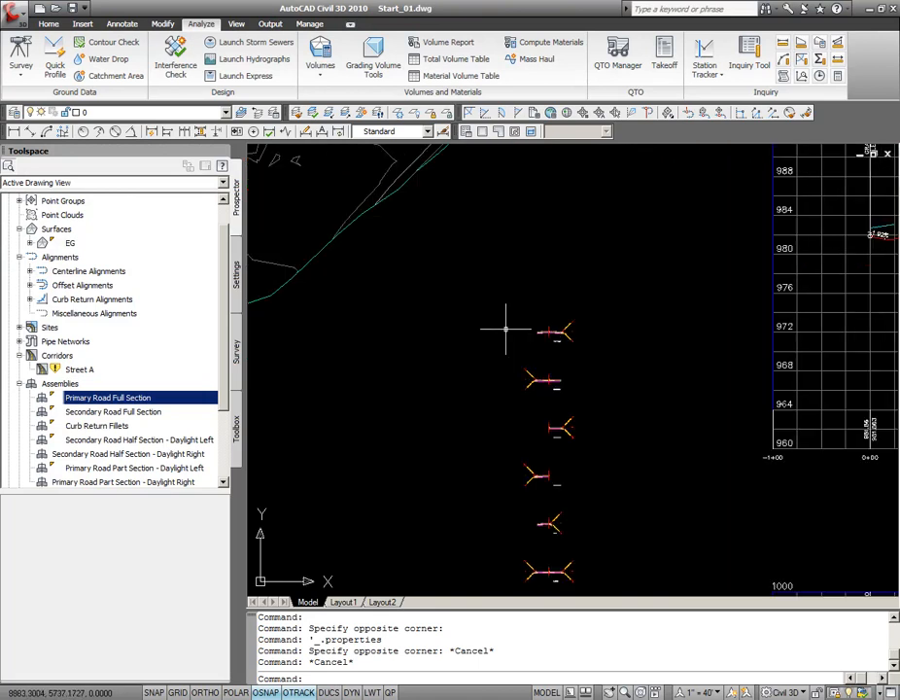
click(502, 322)
click(519, 310)
click(554, 323)
click(546, 316)
click(550, 404)
click(538, 415)
click(525, 405)
click(513, 414)
click(541, 510)
- Add the lane subassemblies of the remaining four assemblies to the selection and open the selection's properties
middle_drag(532, 547, 505, 318)
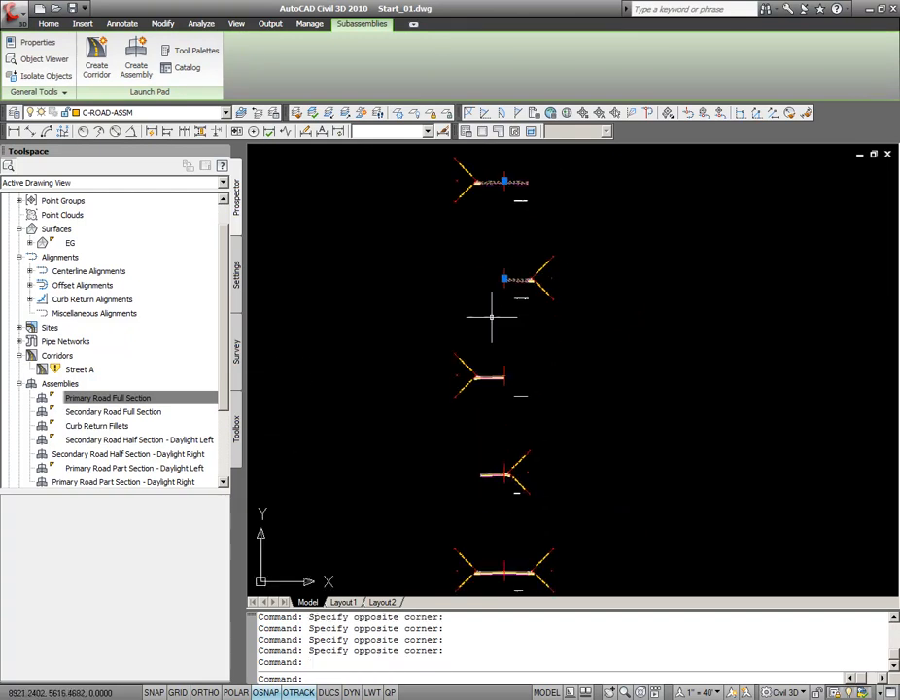
click(487, 374)
click(482, 382)
click(497, 470)
click(491, 481)
middle_drag(496, 501, 485, 297)
click(482, 353)
click(477, 365)
click(508, 362)
click(486, 462)
click(494, 460)
click(508, 462)
right_click(577, 414)
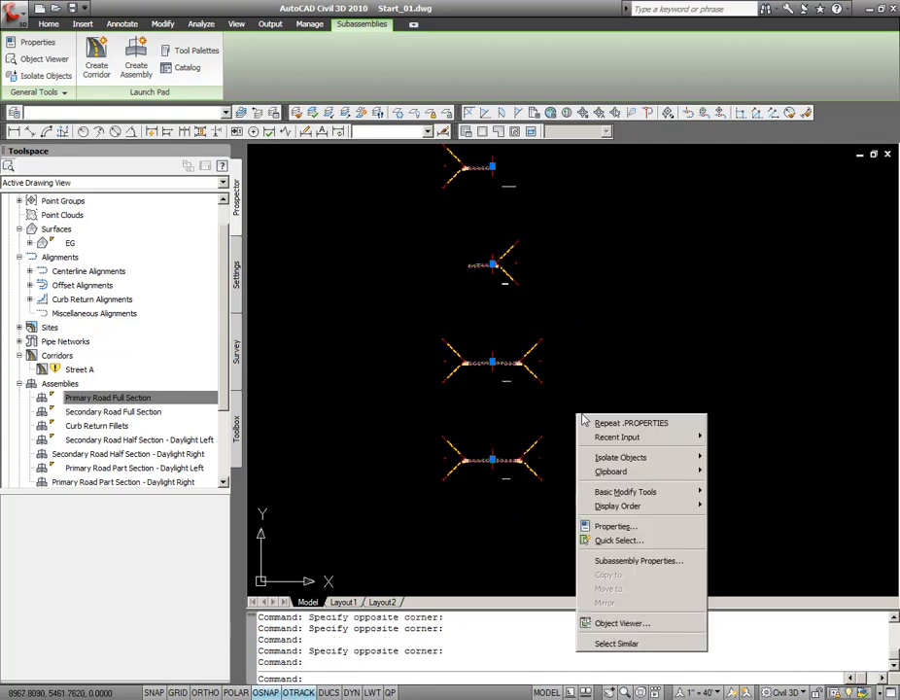
click(653, 529)
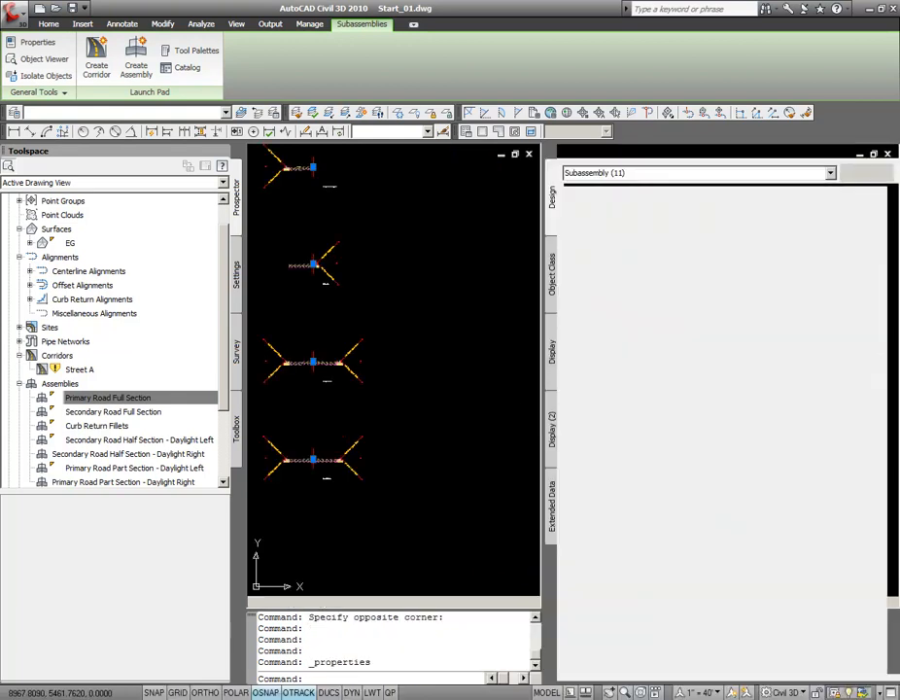
- Set the Width parameter of the selected lane subassemblies to 15 feet and clear the selection
click(763, 483)
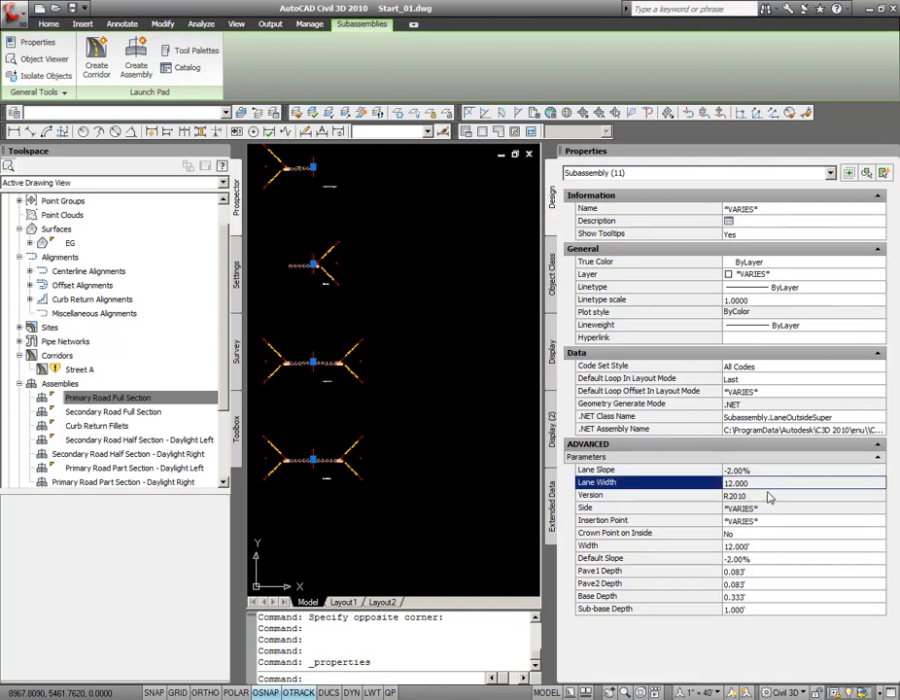
click(767, 546)
text(1)
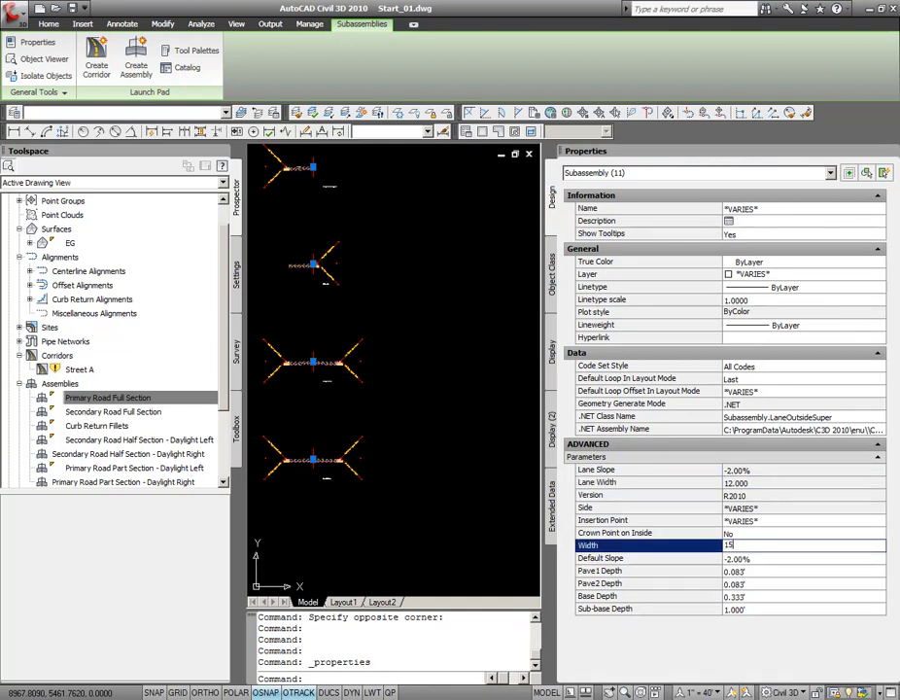
text(5)
key(Return)
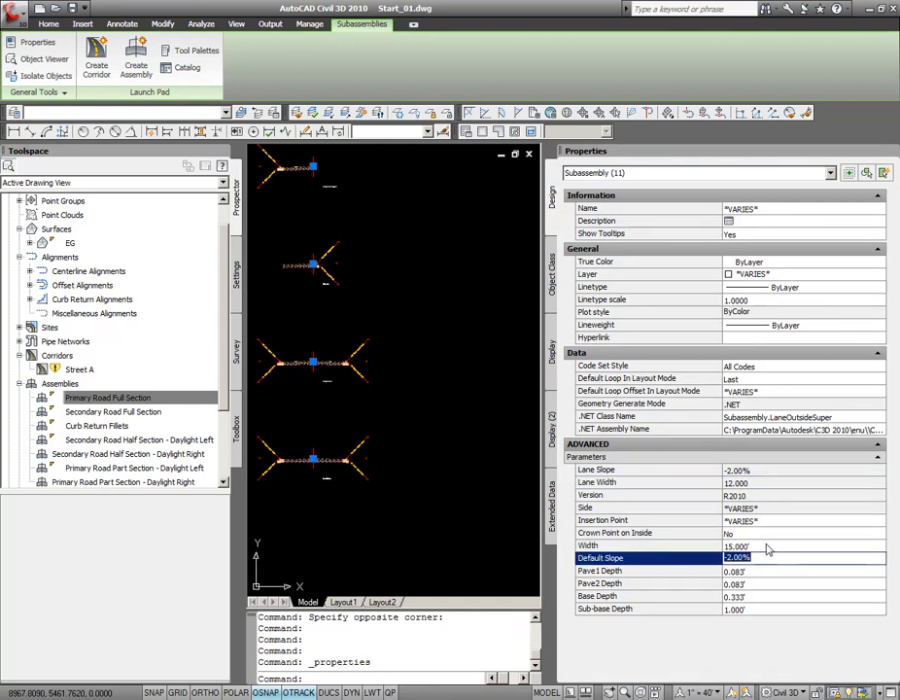
key(Escape)
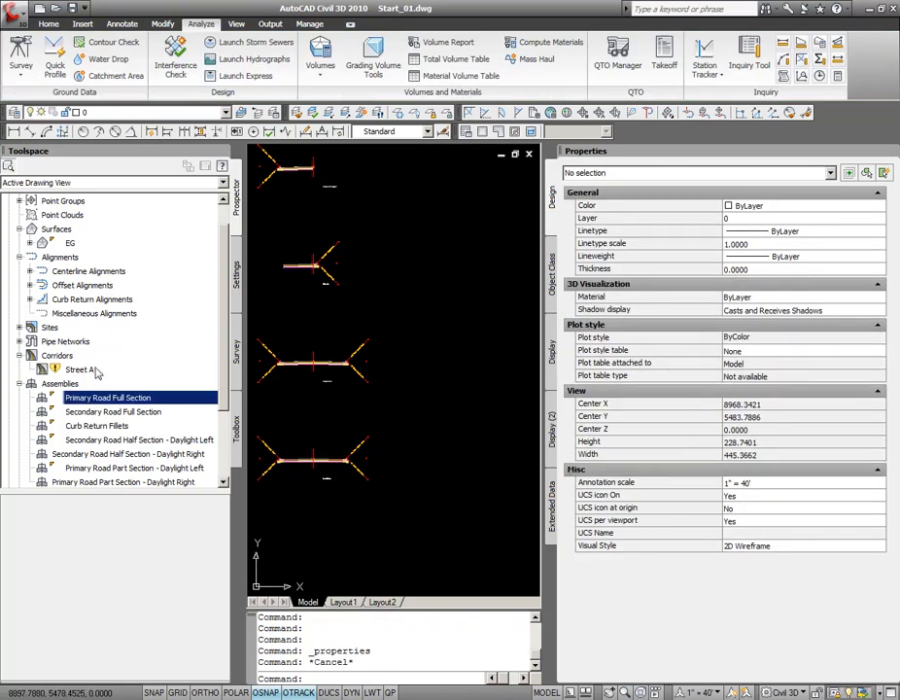
- Rebuild the Street A corridor with the widened lanes and close the object properties palette
right_click(78, 369)
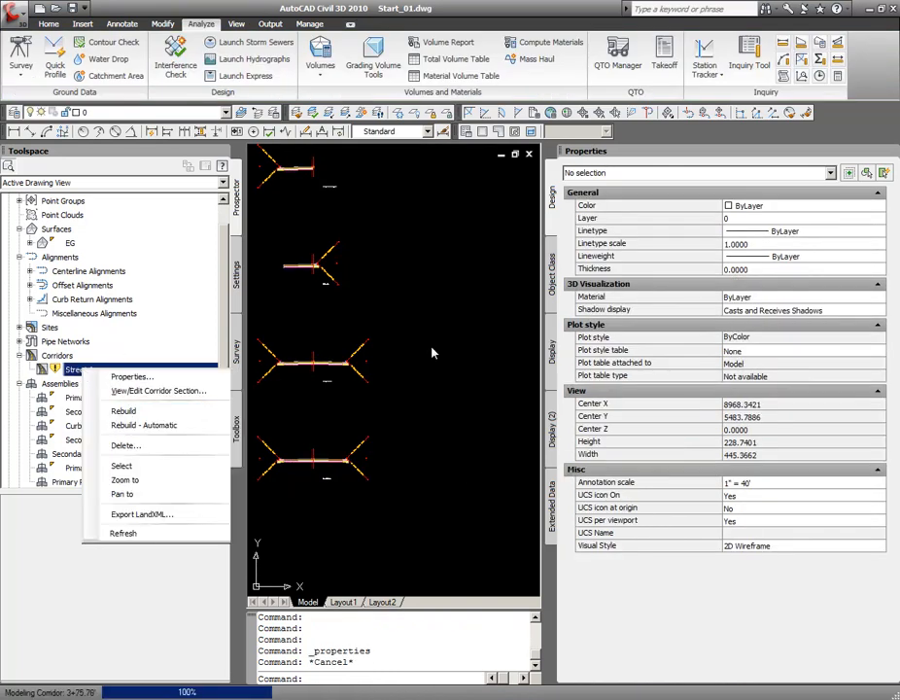
click(884, 153)
scroll(446, 358, down, 2)
middle_drag(416, 365, 823, 448)
scroll(823, 449, down, 1)
scroll(659, 293, up, 2)
scroll(673, 281, up, 4)
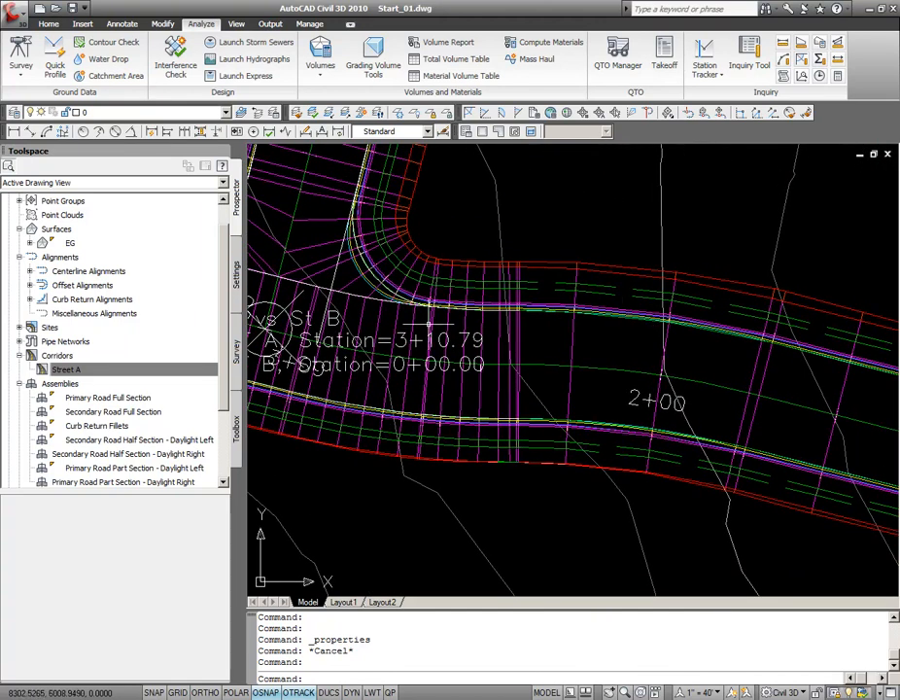
- Select the Street A corridor at the west side of the intersection and open its corridor properties
scroll(429, 324, down, 1)
middle_drag(343, 316, 584, 346)
scroll(584, 346, down, 1)
middle_drag(463, 330, 587, 358)
key(Escape)
scroll(554, 352, down, 2)
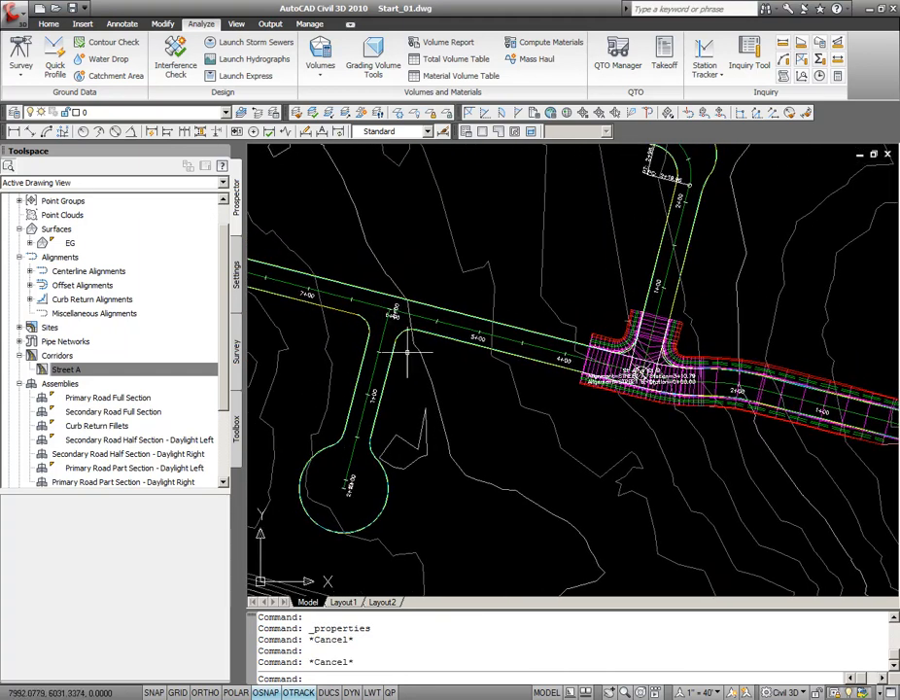
scroll(566, 353, up, 2)
click(605, 355)
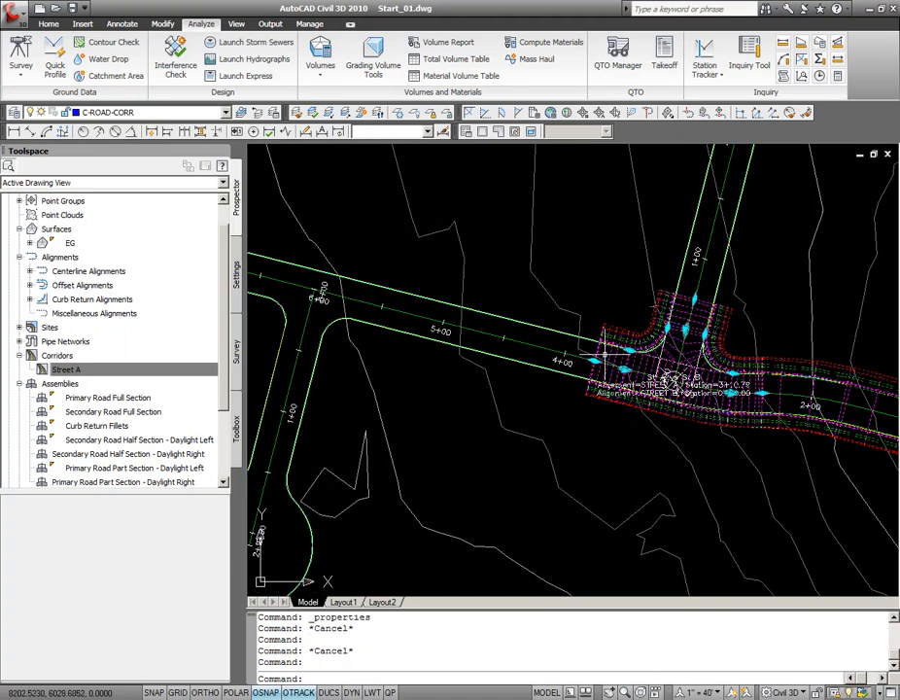
right_click(438, 356)
click(482, 501)
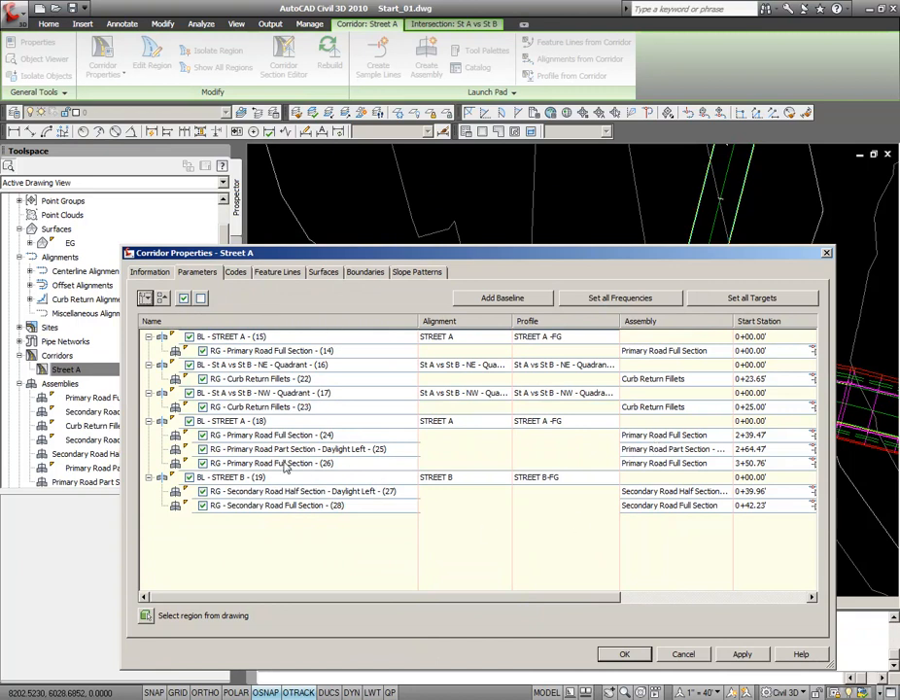
- Rename the first STREET A baseline of the corridor as "Begin of Corridor"
mouse_move(286, 468)
click(278, 336)
click(282, 336)
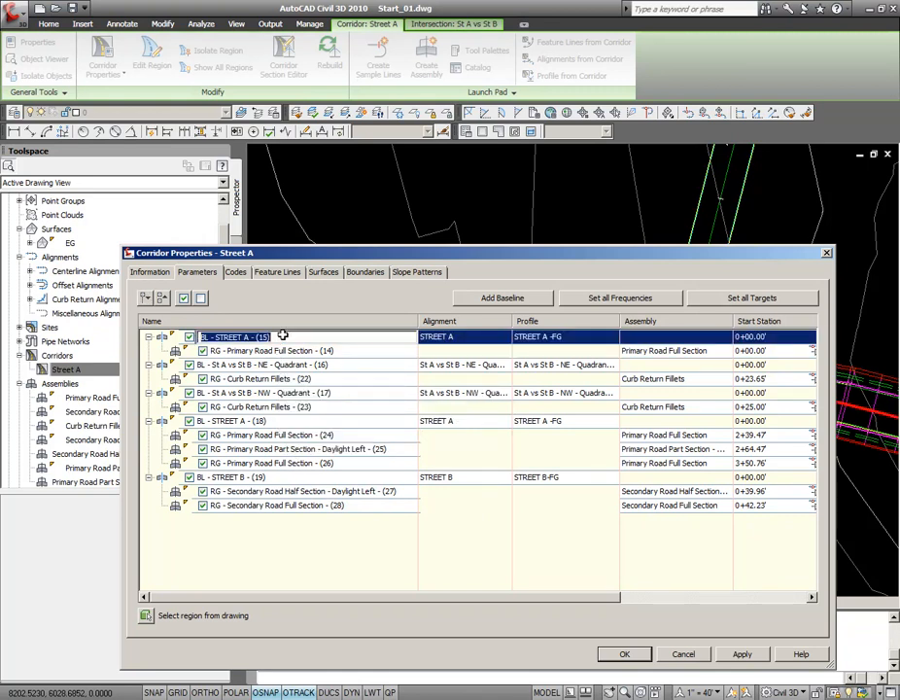
text(Begin of Corridor)
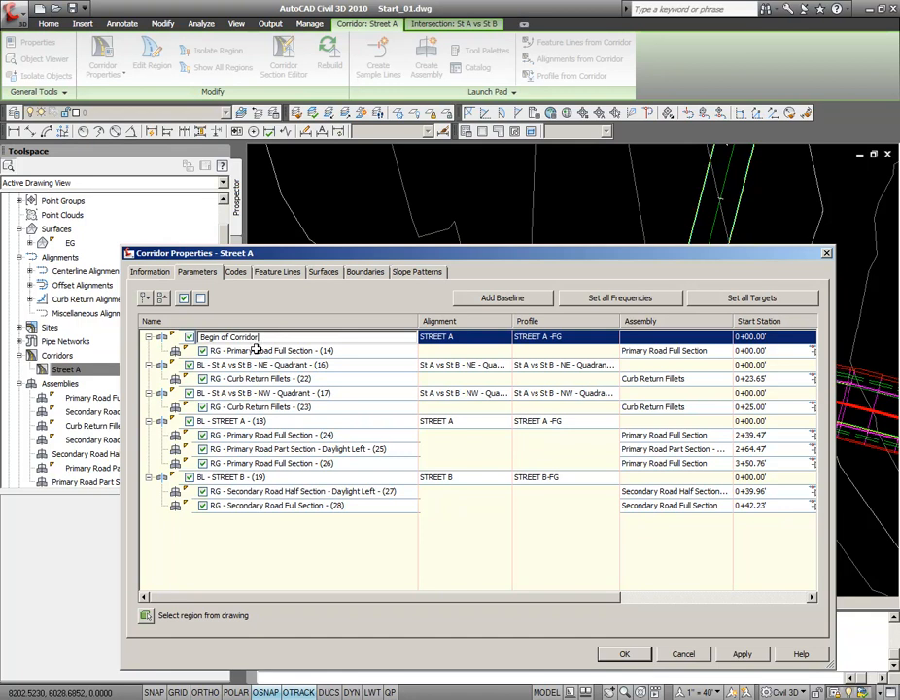
click(221, 530)
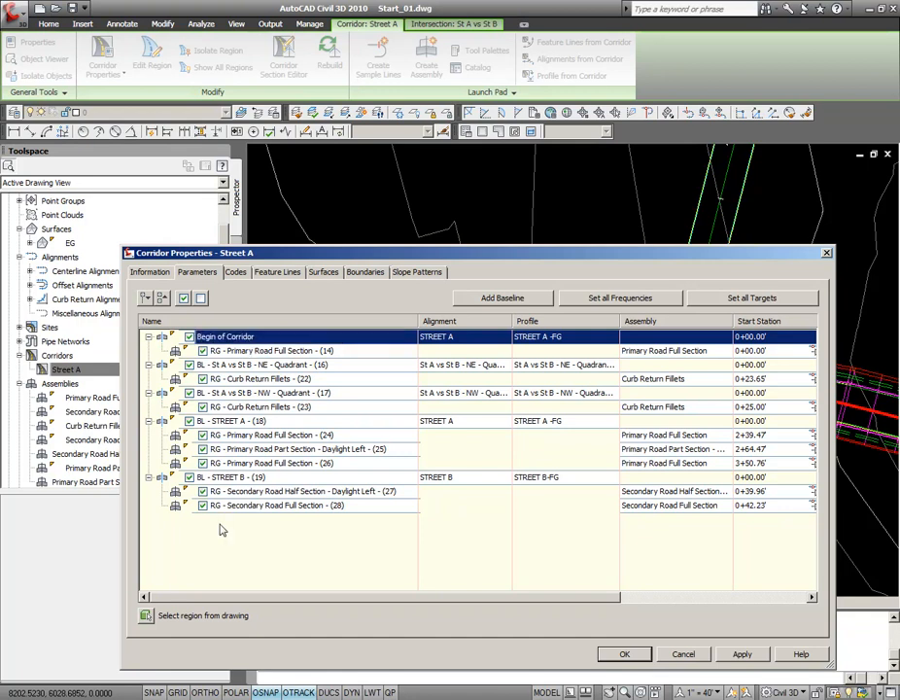
- Add a corridor baseline named "After 1st Int" on the STREET A alignment
click(504, 298)
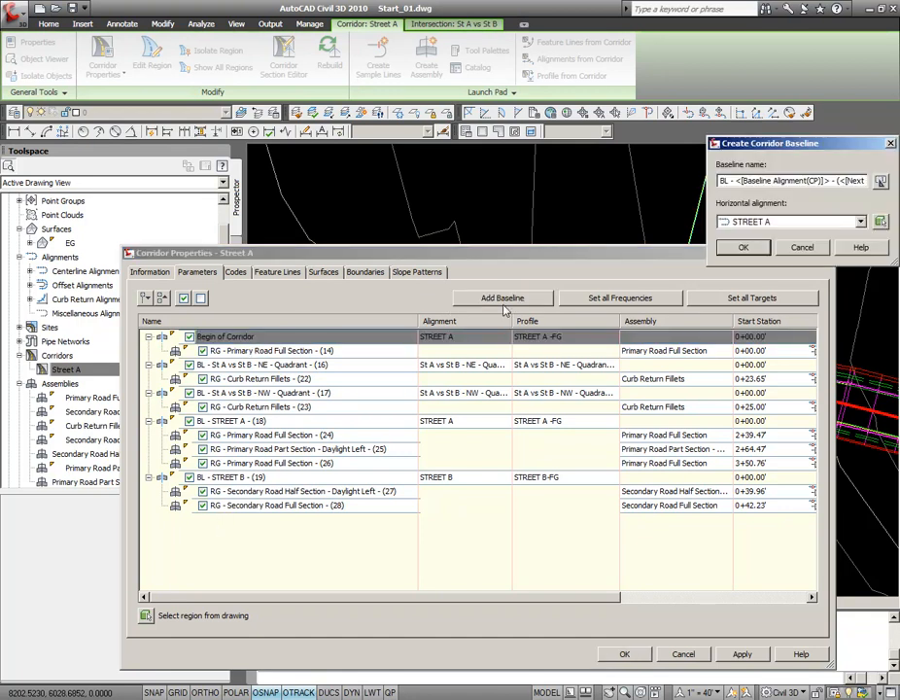
triple_click(720, 181)
text(After 1st Int)
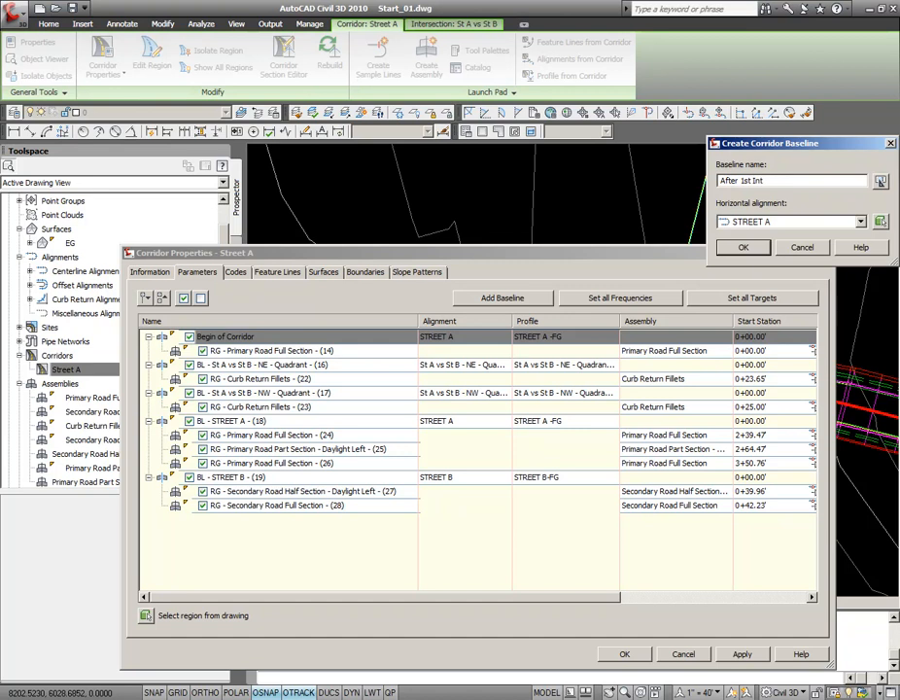
click(744, 247)
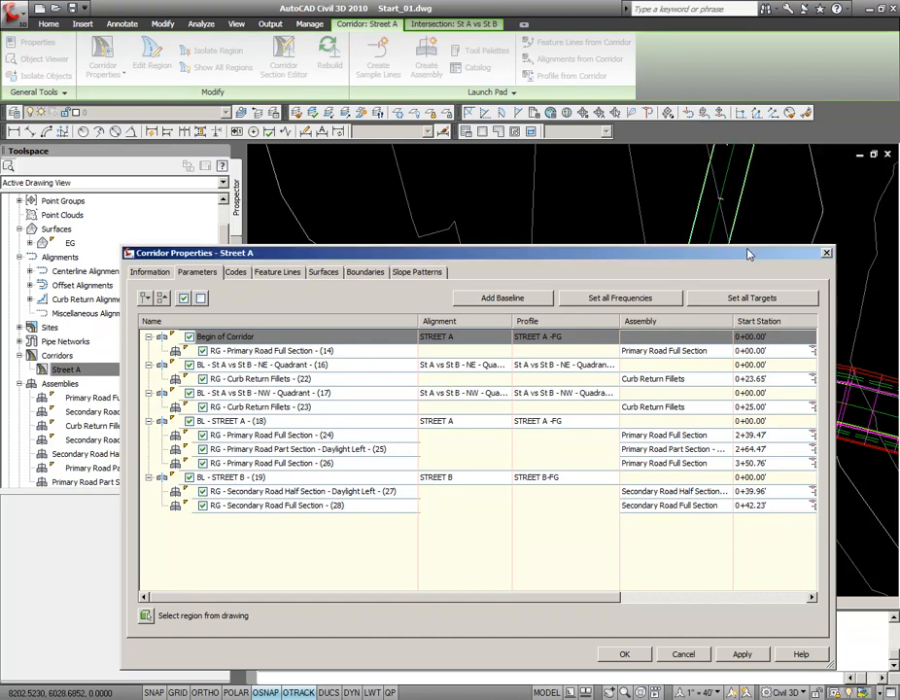
- Add a region using the Primary Road Full Section assembly to the "After 1st Int" baseline
click(264, 520)
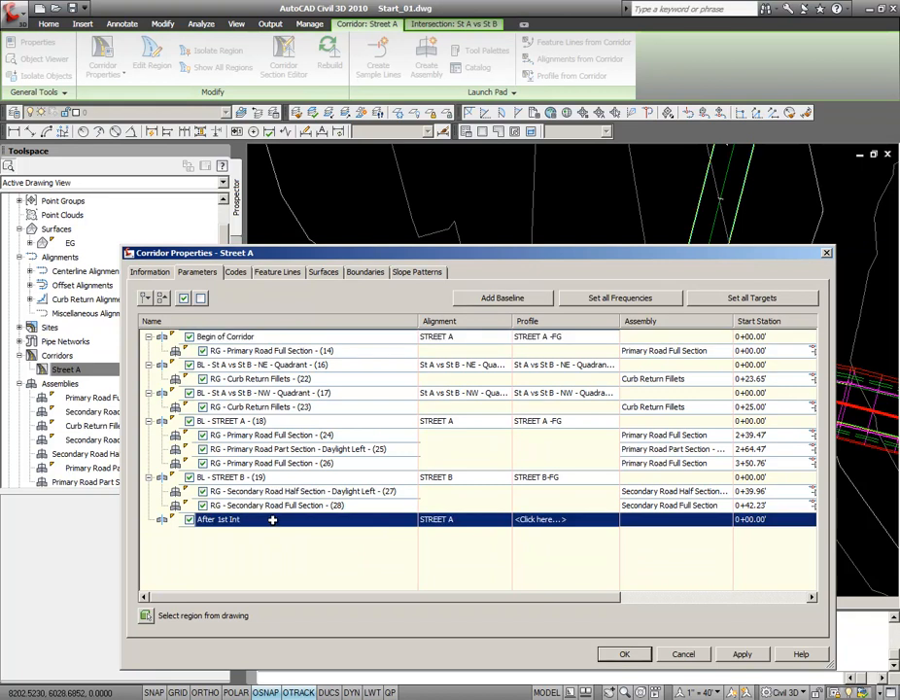
right_click(282, 519)
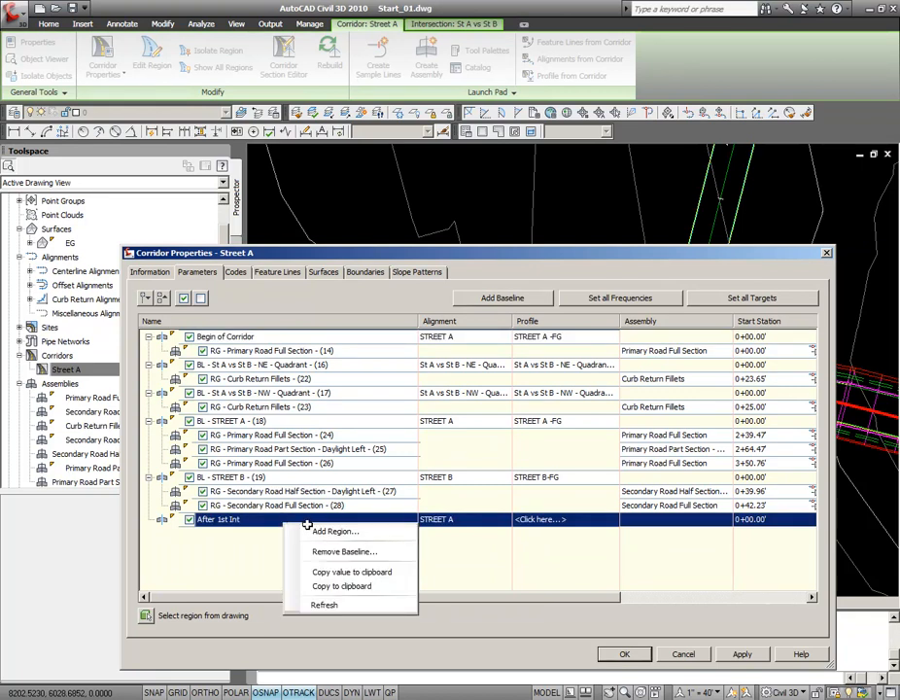
click(313, 531)
click(765, 222)
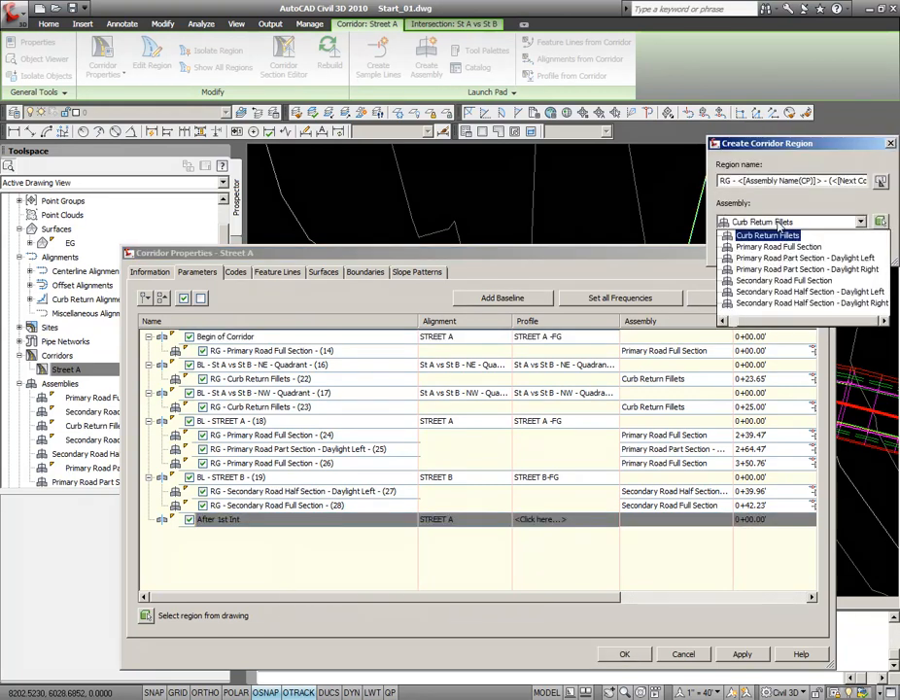
click(774, 247)
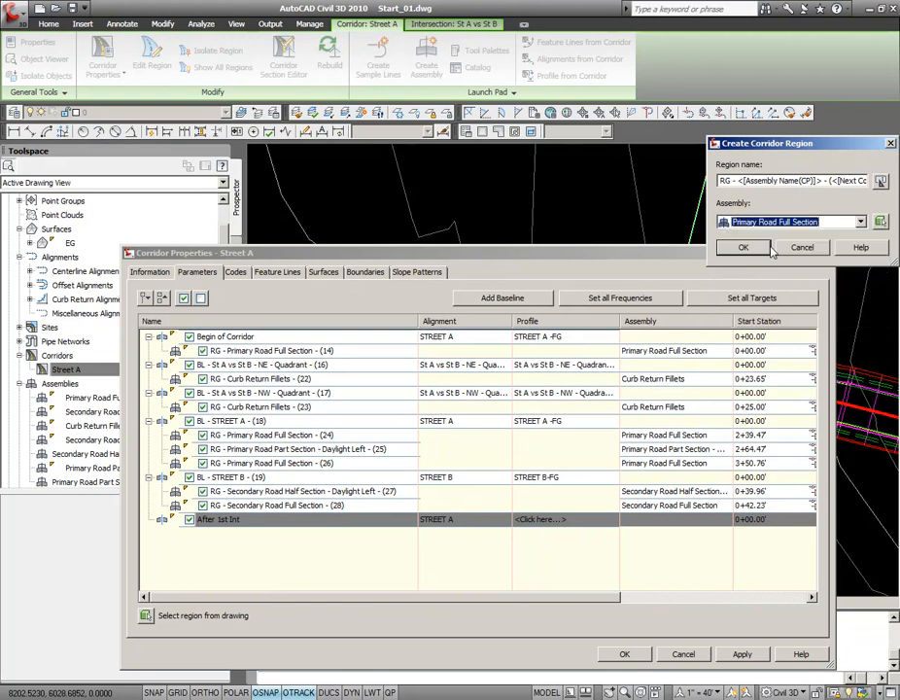
click(745, 248)
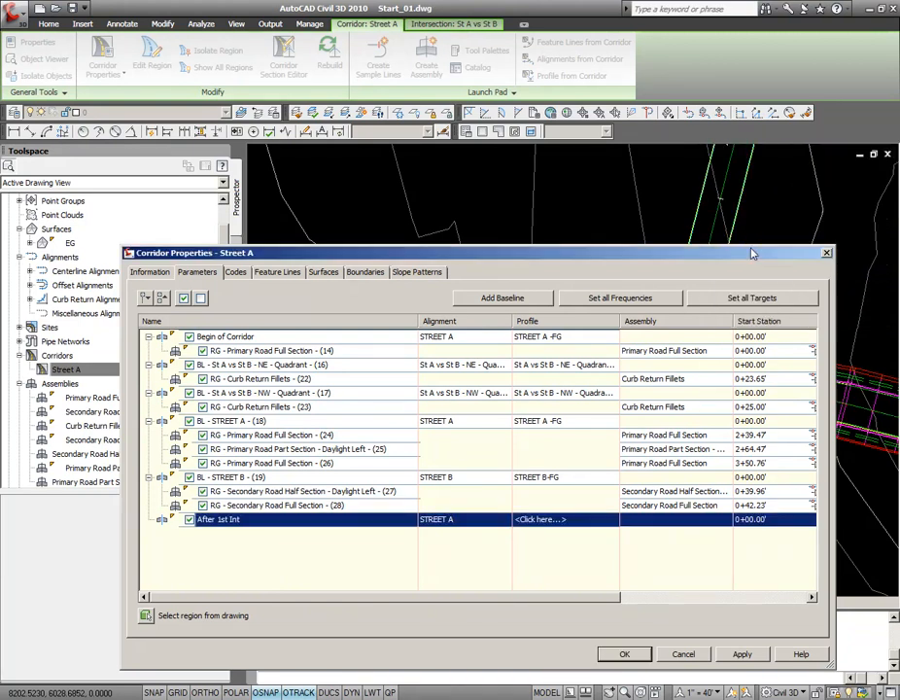
- Assign the STREET A -FG profile to the "After 1st Int" baseline
click(575, 519)
click(443, 476)
click(438, 500)
click(418, 495)
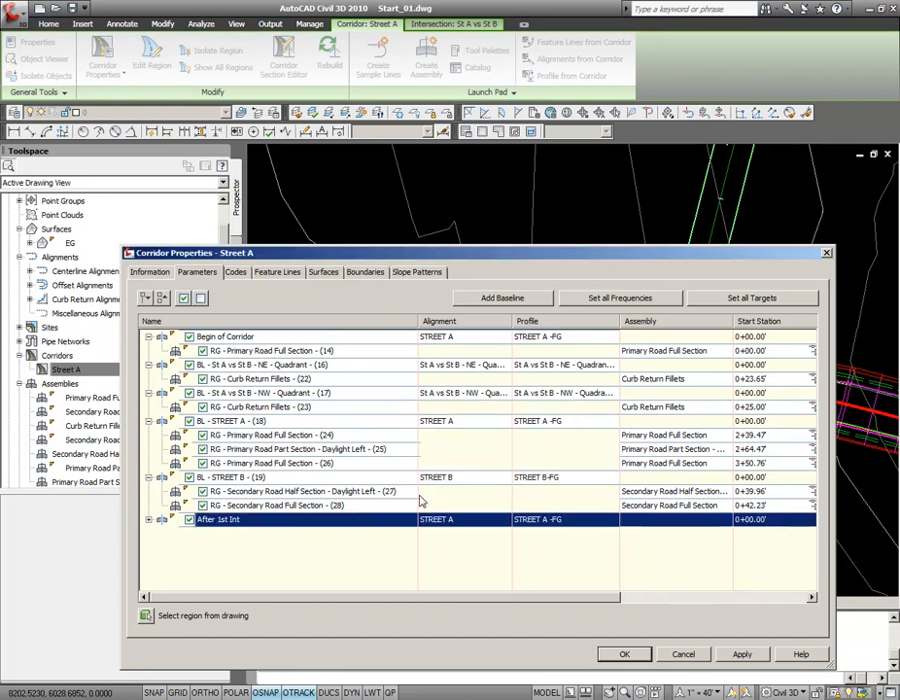
- Set the new region's start station to 3+75.76 by picking the Street A end of the intersection region in the drawing
click(149, 520)
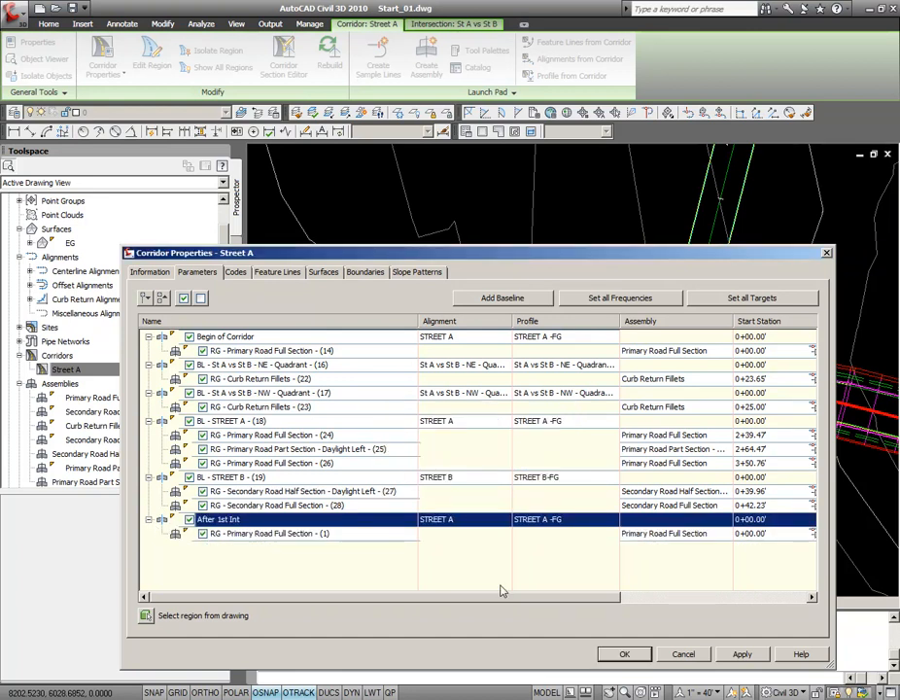
click(777, 535)
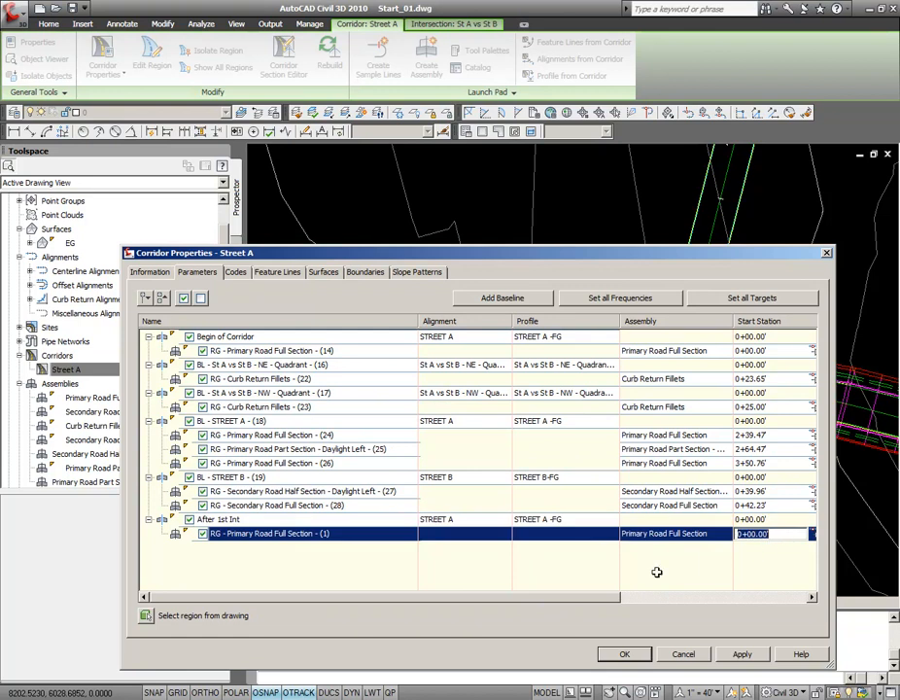
drag(619, 599, 678, 597)
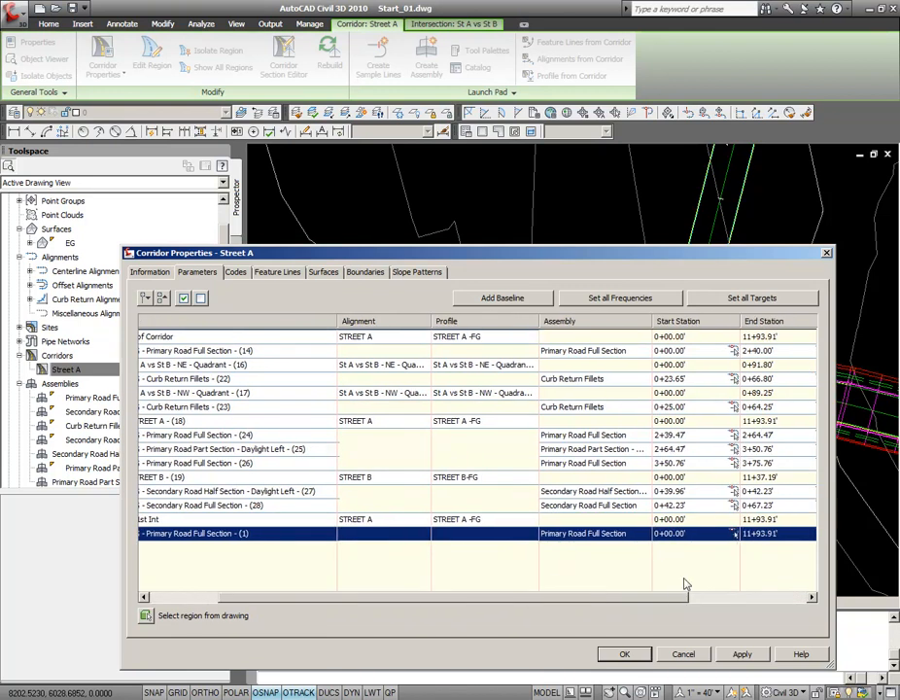
click(734, 535)
scroll(617, 335, up, 5)
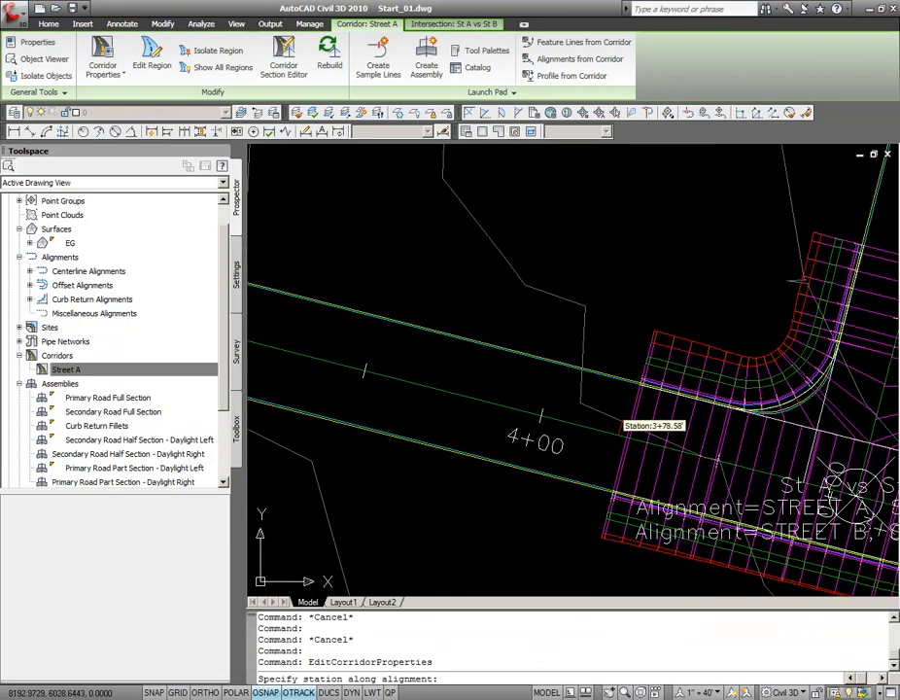
scroll(627, 445, up, 3)
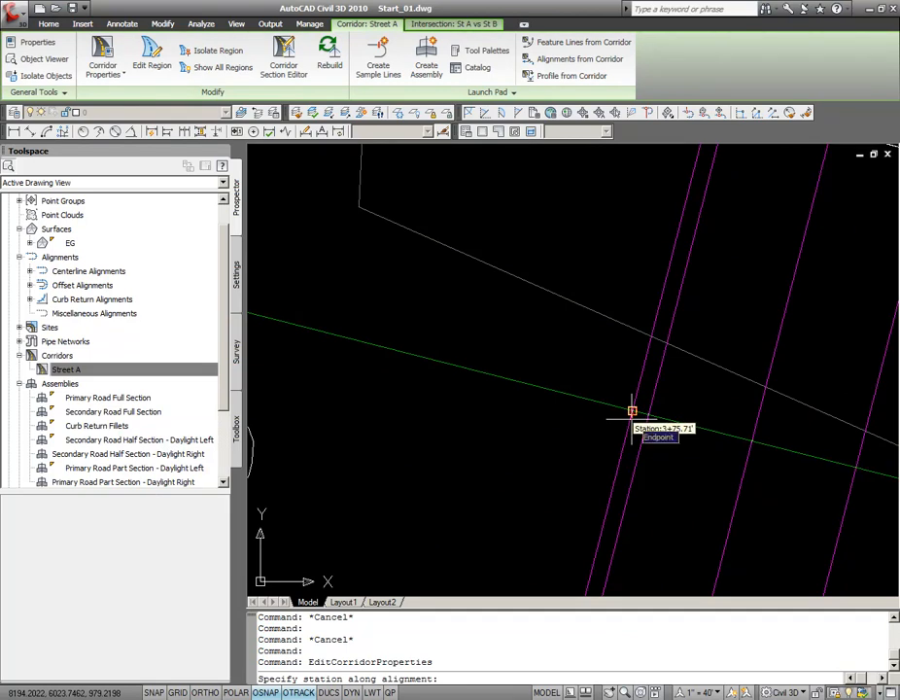
click(632, 411)
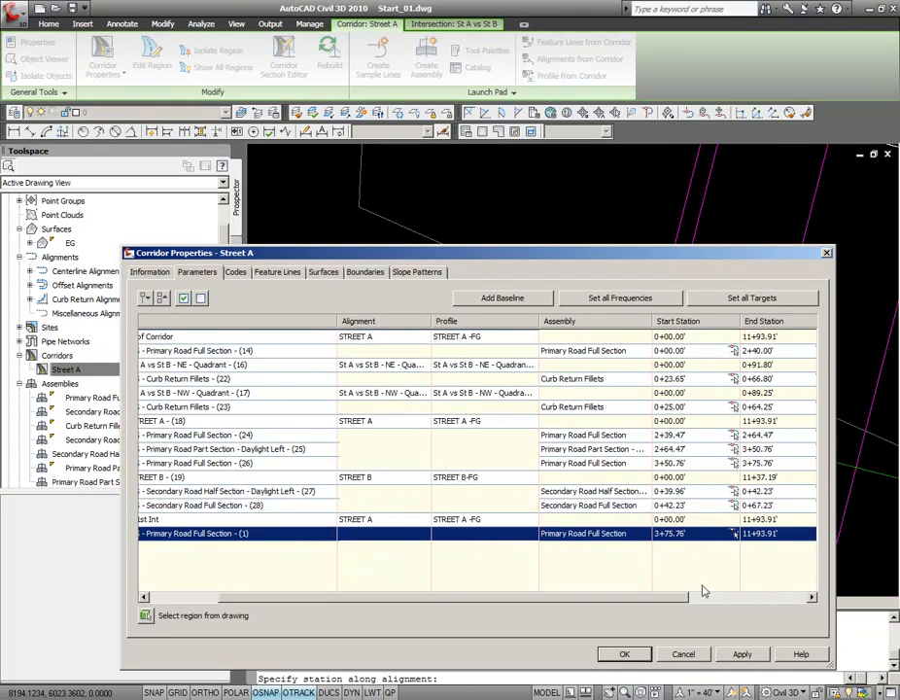
- Set the new region's end station to 5+50.00 by picking it on the Street A alignment before the next intersection
drag(685, 598, 745, 590)
click(755, 534)
scroll(627, 446, up, 5)
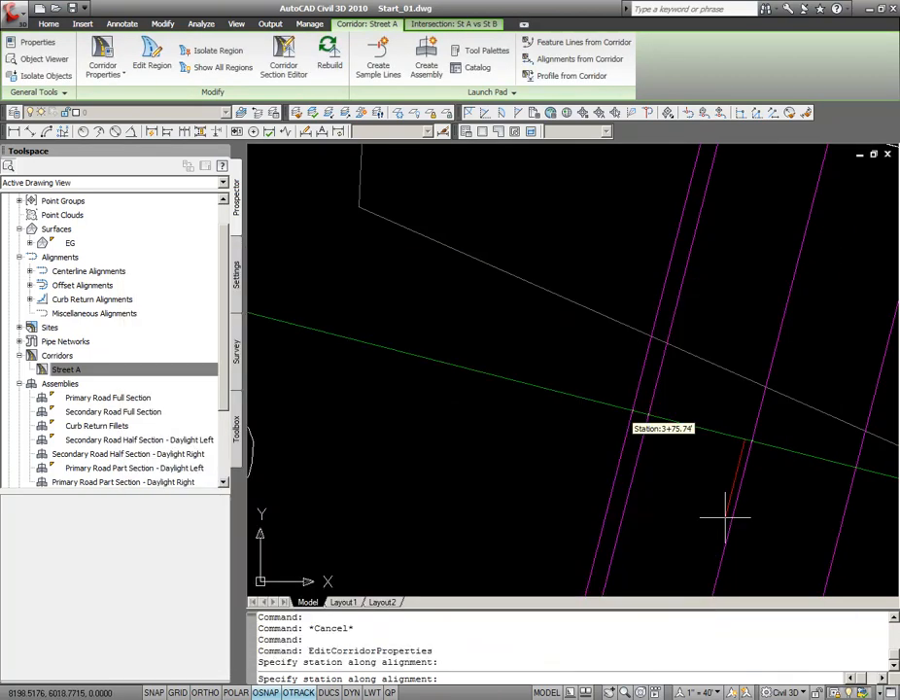
scroll(583, 438, up, 2)
scroll(559, 432, down, 2)
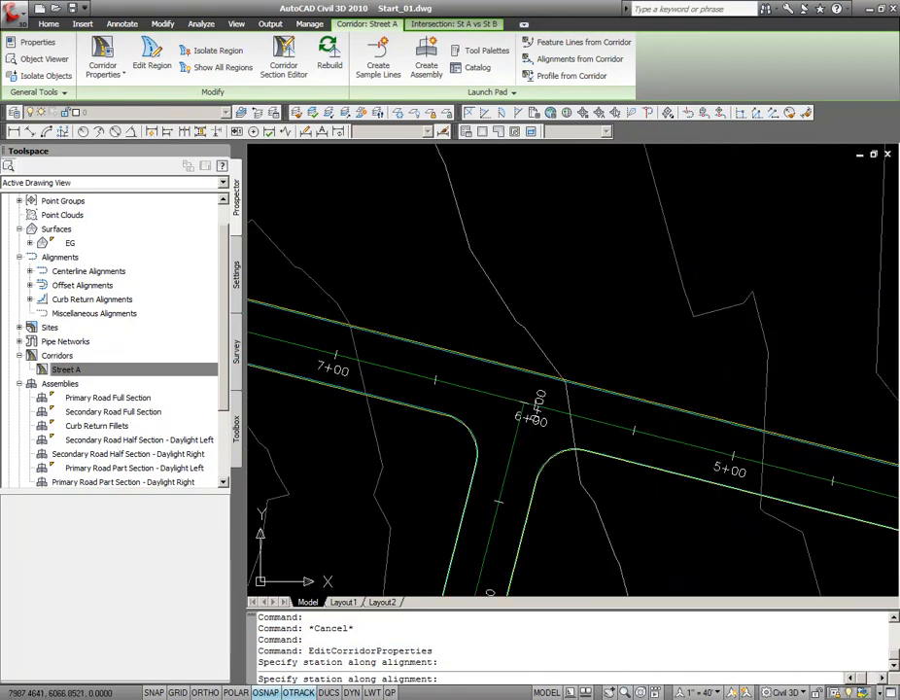
scroll(635, 420, up, 2)
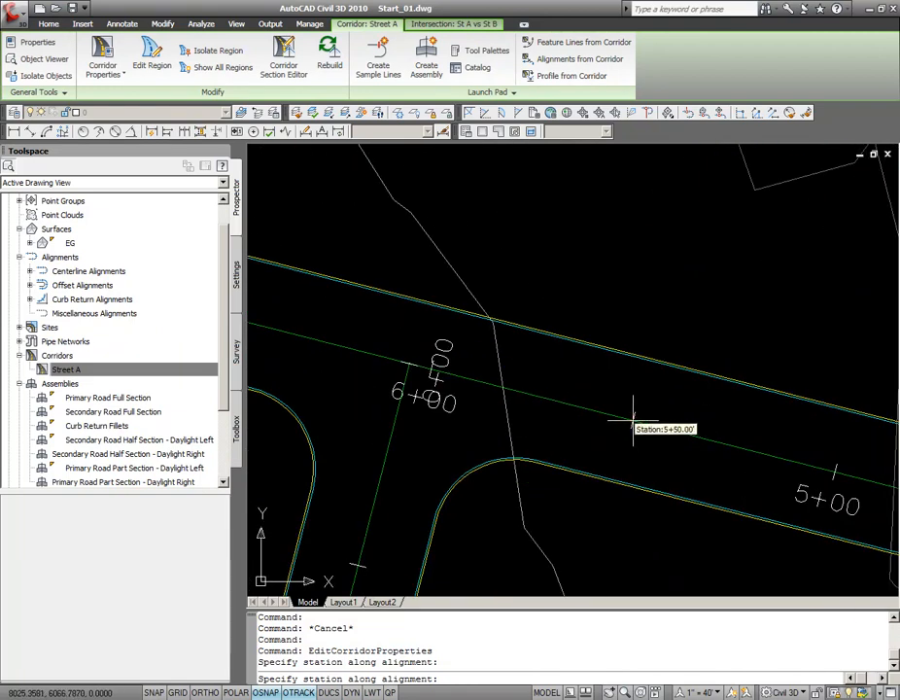
click(634, 420)
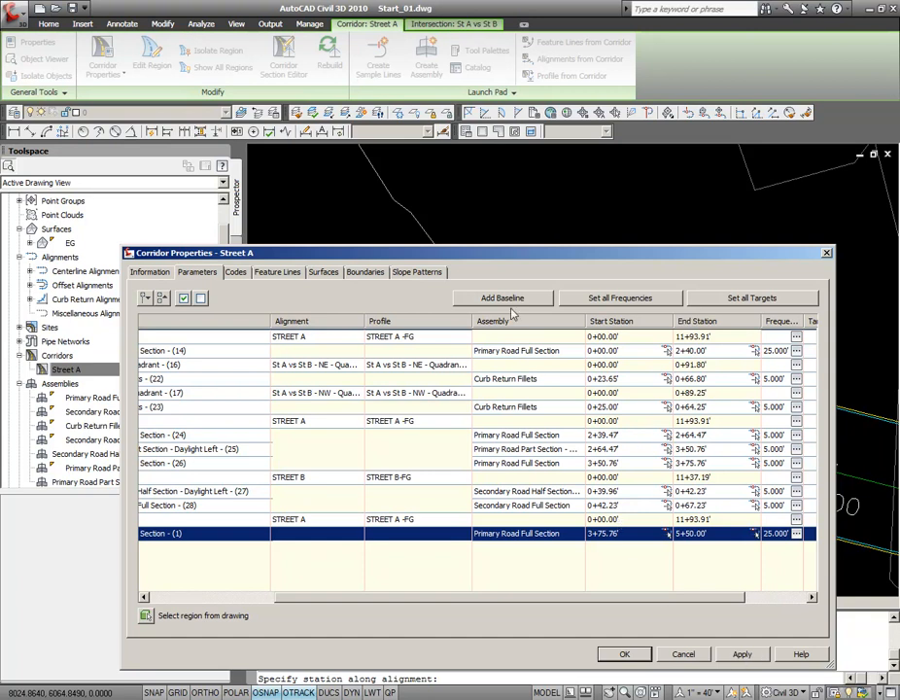
- Target the EG surface for the right and left BasicSideSlopeCutDitch subassemblies that have no target surface
click(739, 298)
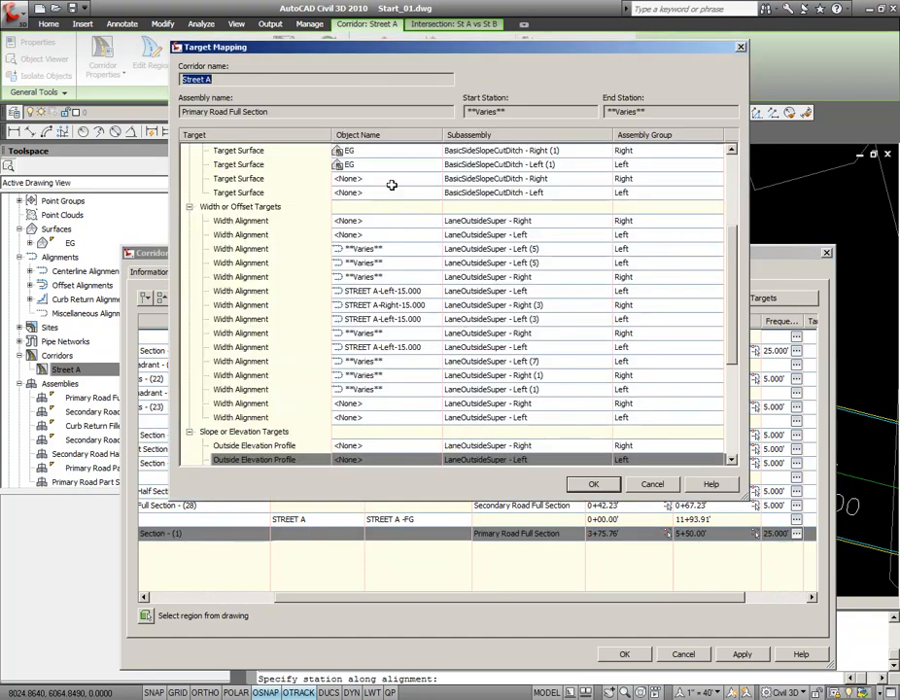
click(392, 179)
click(399, 292)
click(523, 426)
click(457, 193)
click(398, 292)
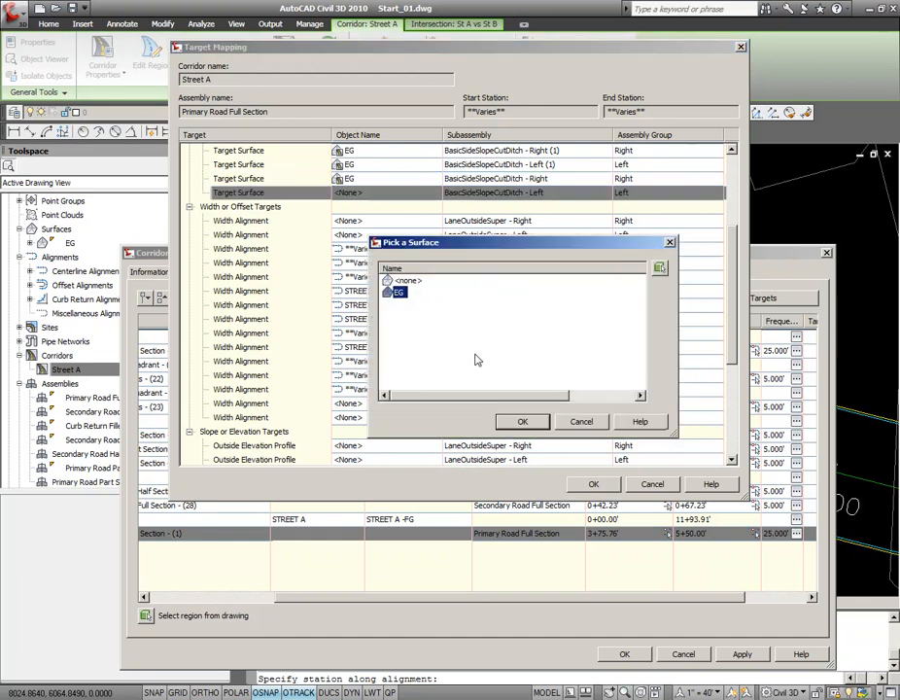
click(525, 422)
click(594, 484)
- Apply the corridor property changes, rebuild the Street A corridor and close its properties
click(749, 658)
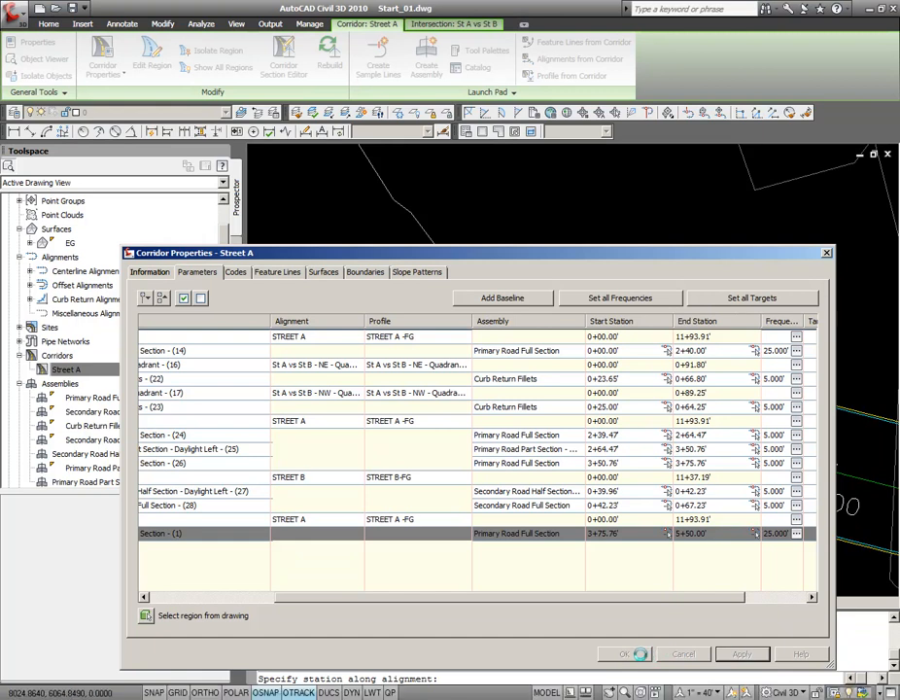
scroll(538, 416, down, 3)
scroll(616, 466, down, 2)
scroll(616, 465, up, 3)
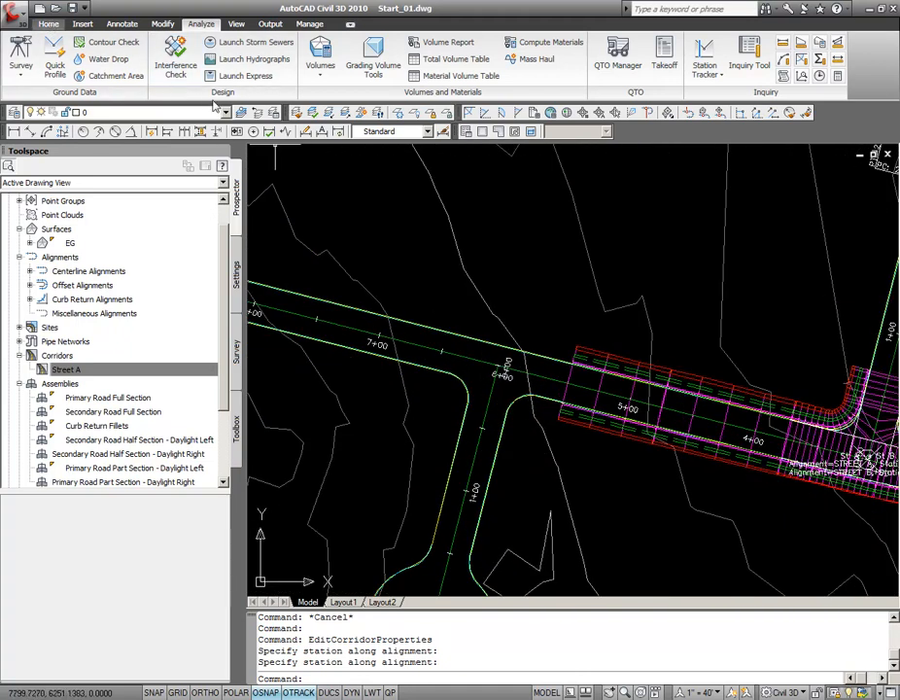
- Start a new intersection where the Street A and Street C alignments meet, and name it St A vs St C
click(50, 25)
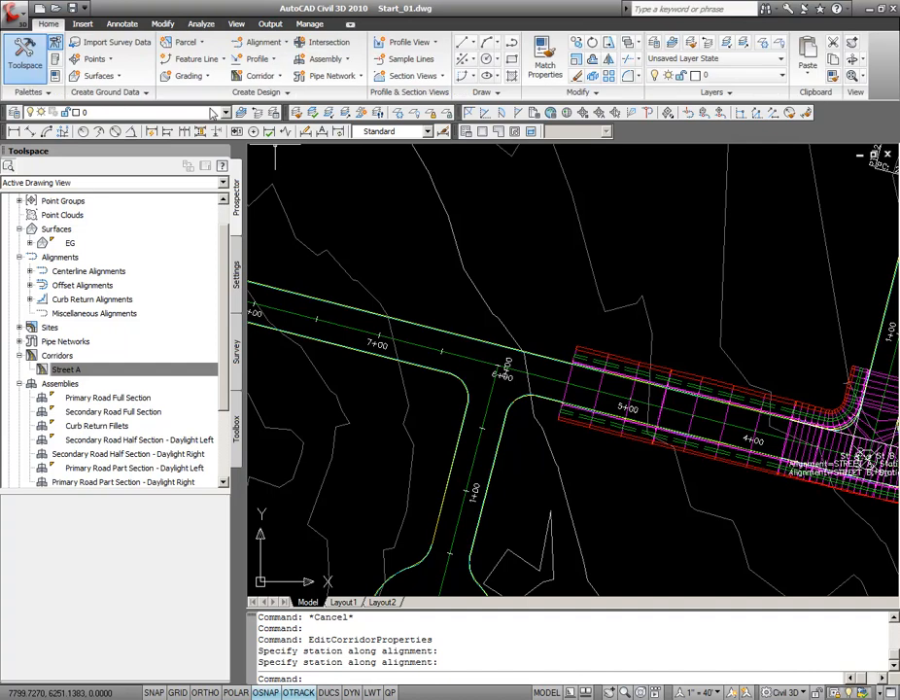
click(301, 41)
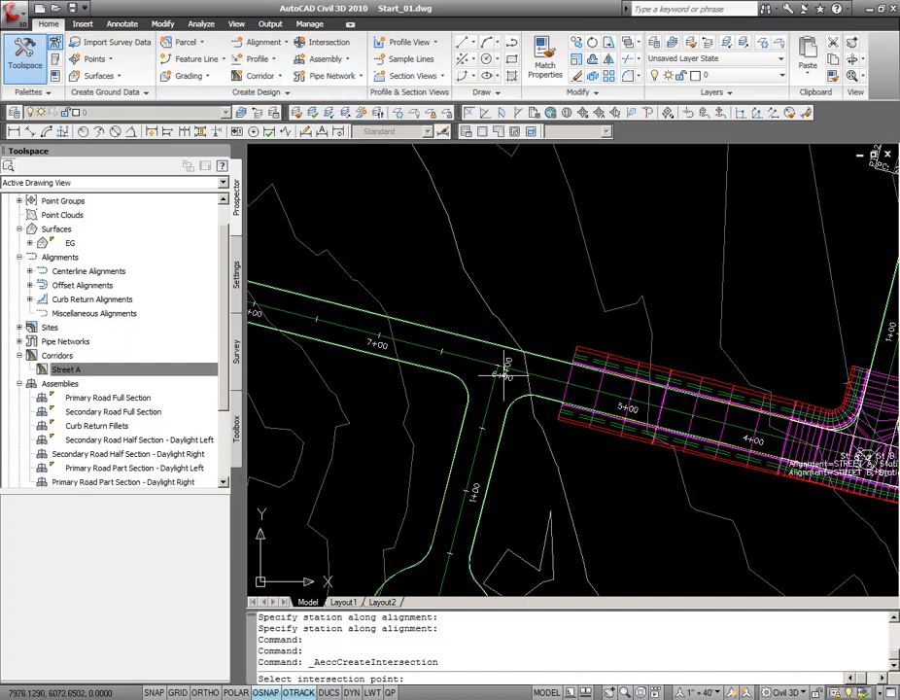
scroll(501, 368, up, 2)
click(480, 339)
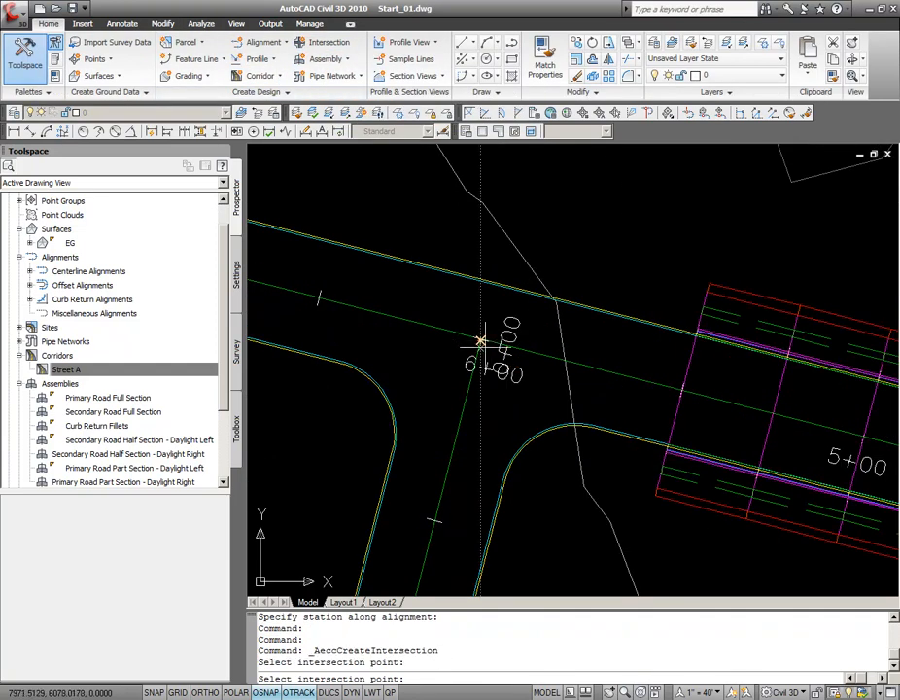
click(481, 339)
click(481, 339)
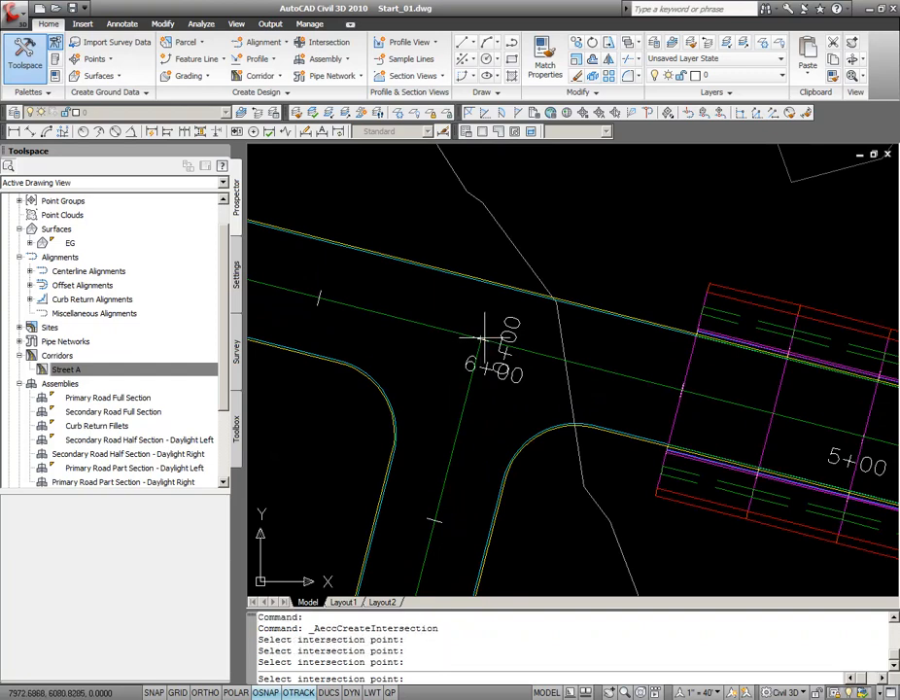
click(480, 339)
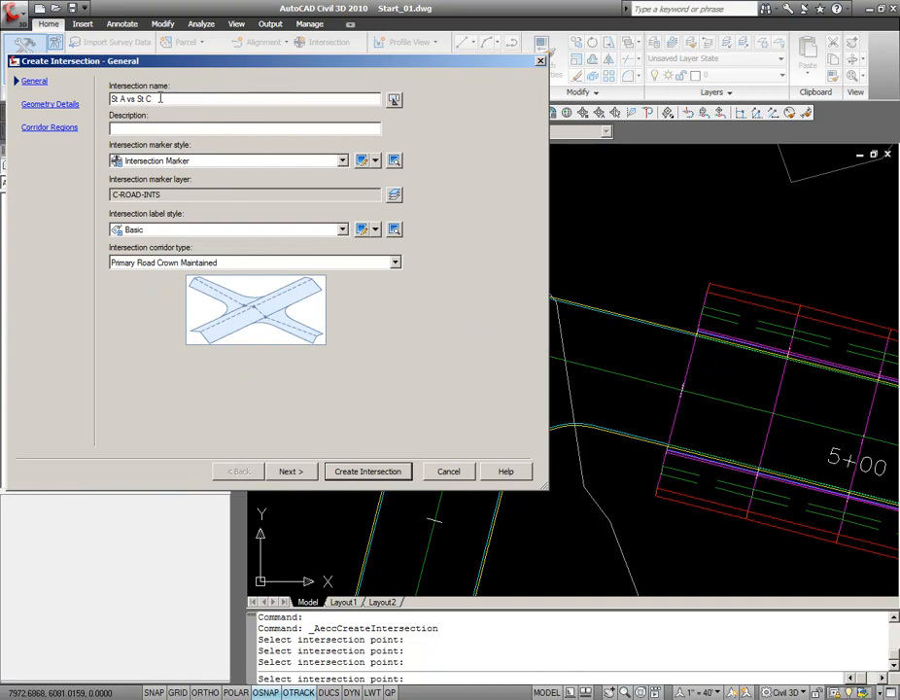
- Add the intersection's regions to the existing Street A corridor, daylighting to the EG surface, and create the intersection
click(70, 107)
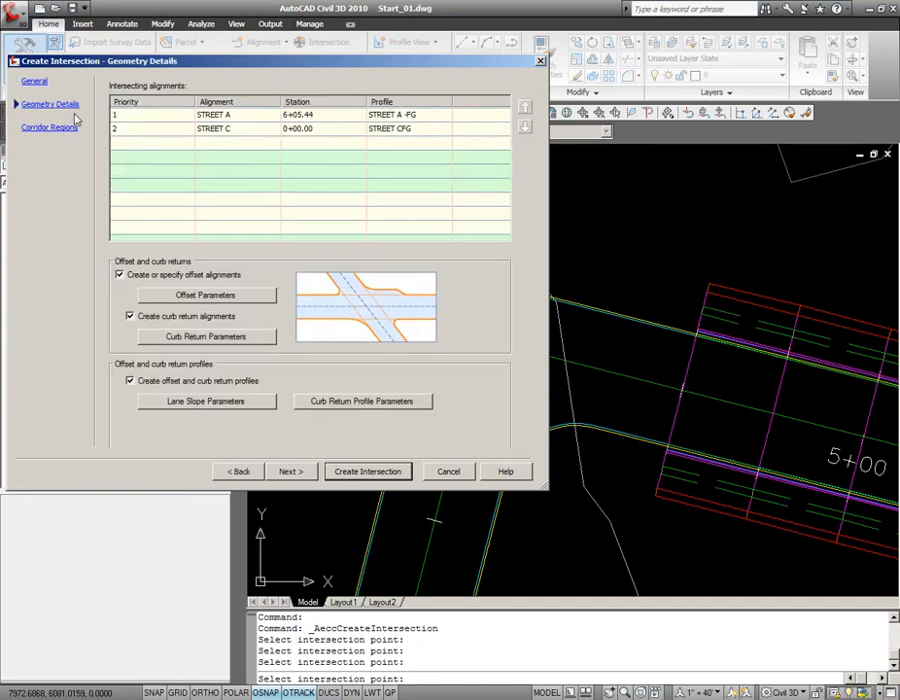
click(48, 128)
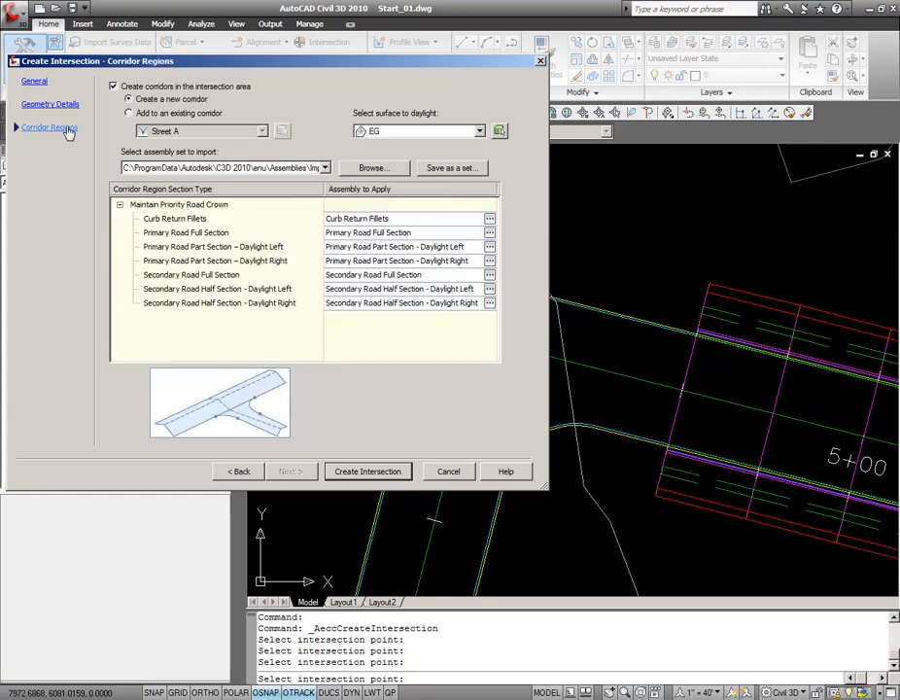
click(131, 114)
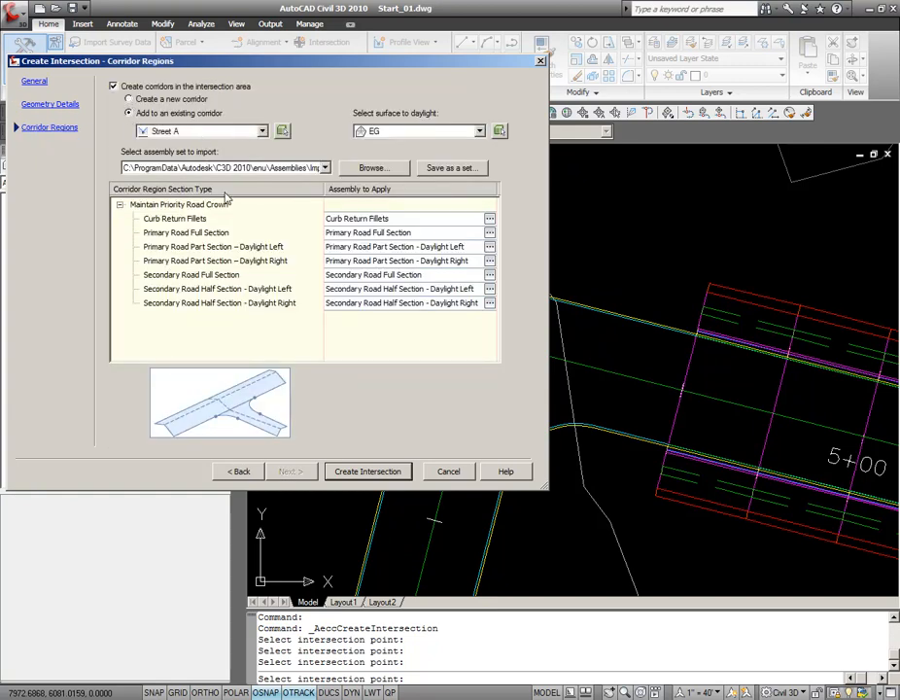
click(379, 473)
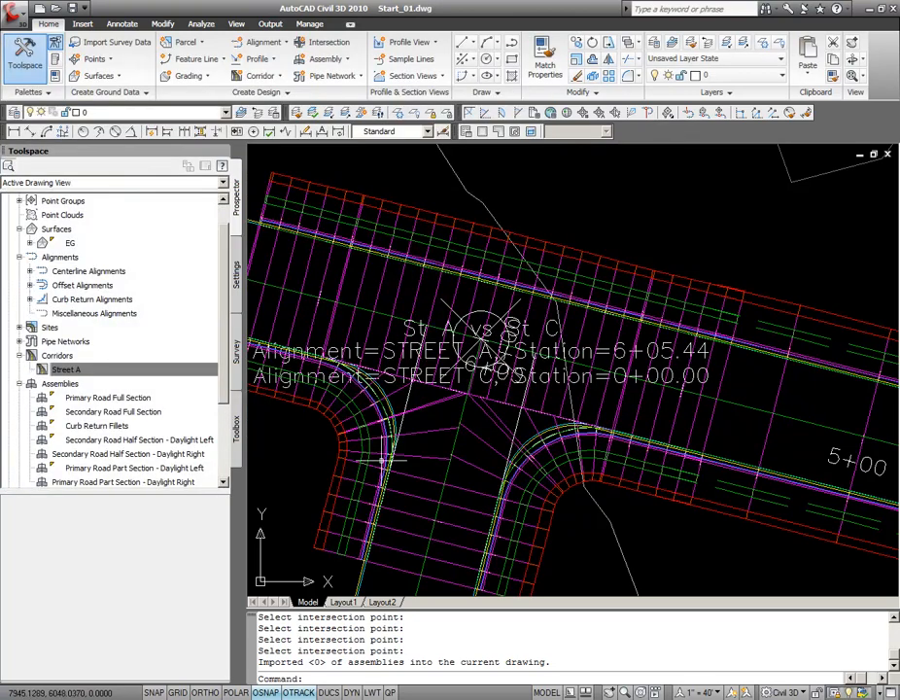
- Stretch the Street A full-section region's end back to the start of the Street C intersection region and rebuild the corridor
middle_drag(692, 428, 516, 376)
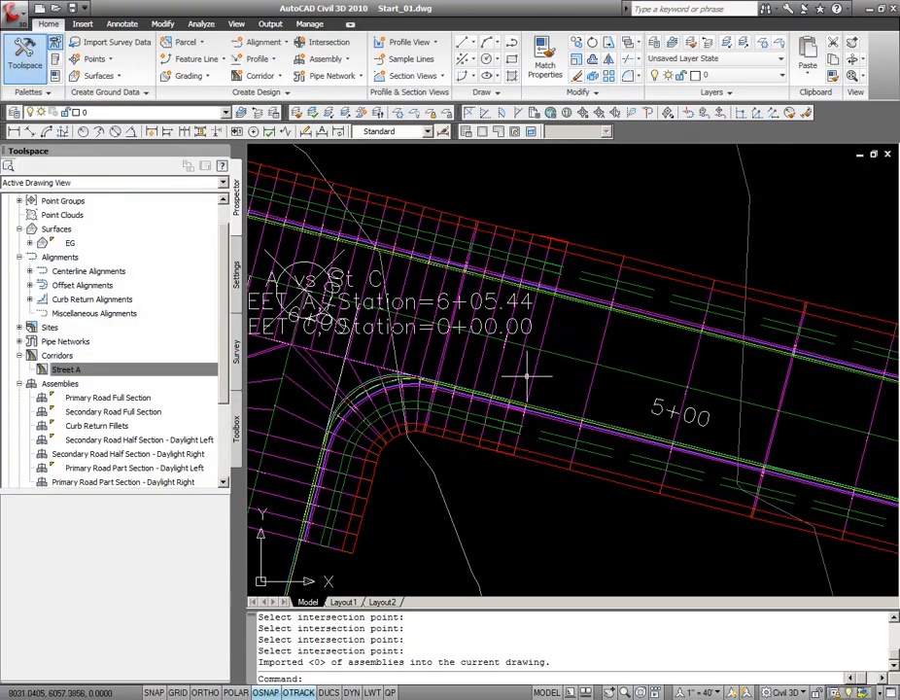
click(589, 388)
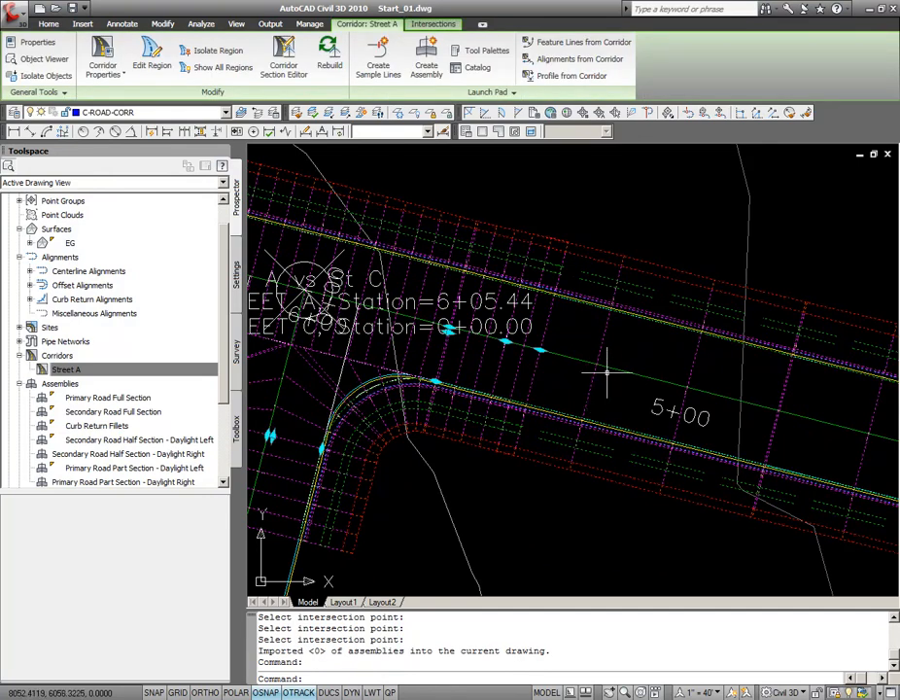
click(506, 341)
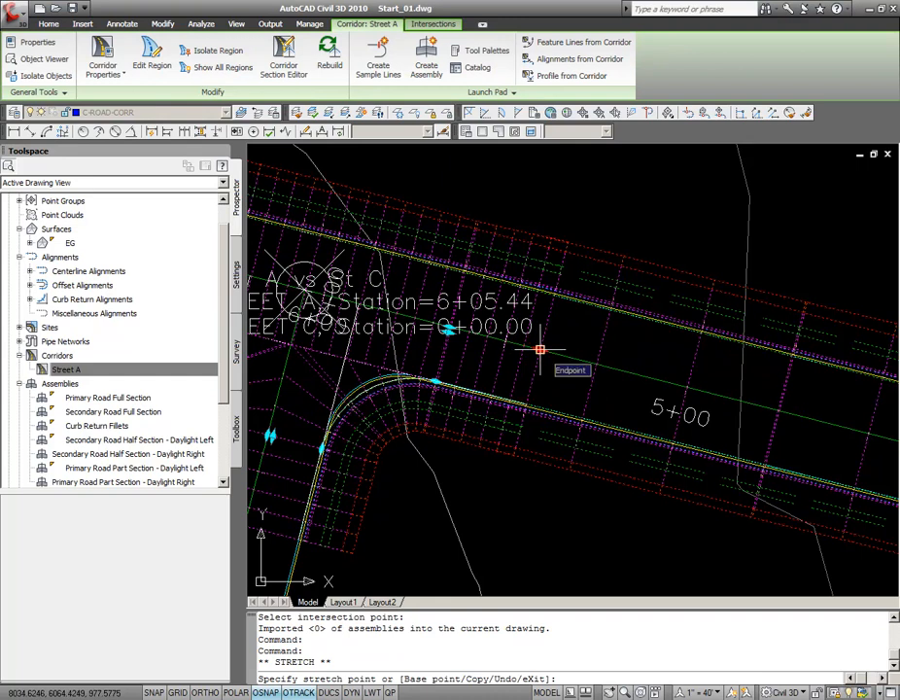
click(543, 352)
click(80, 369)
right_click(113, 370)
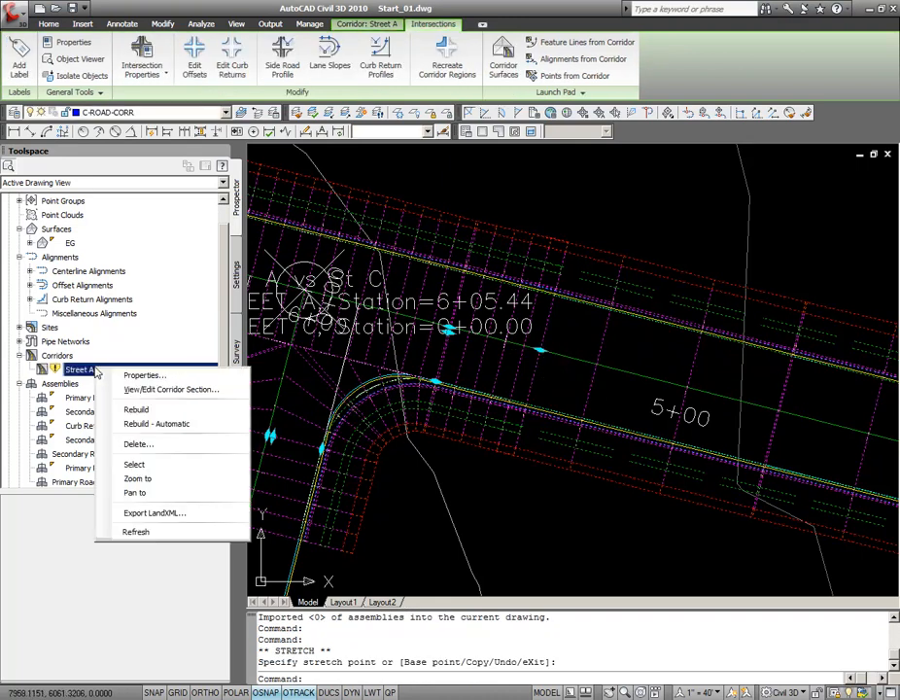
click(137, 410)
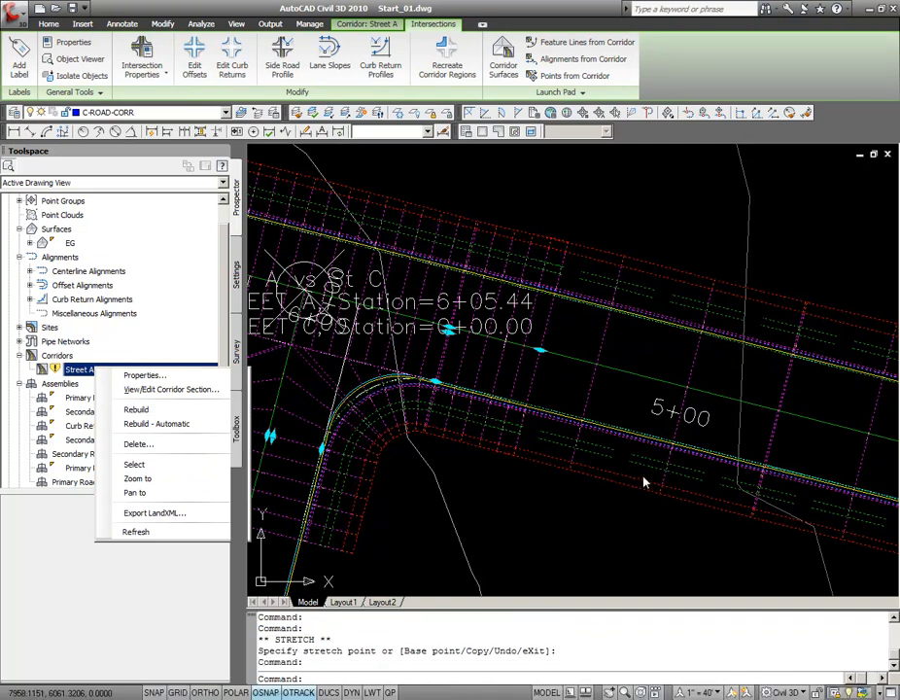
key(Escape)
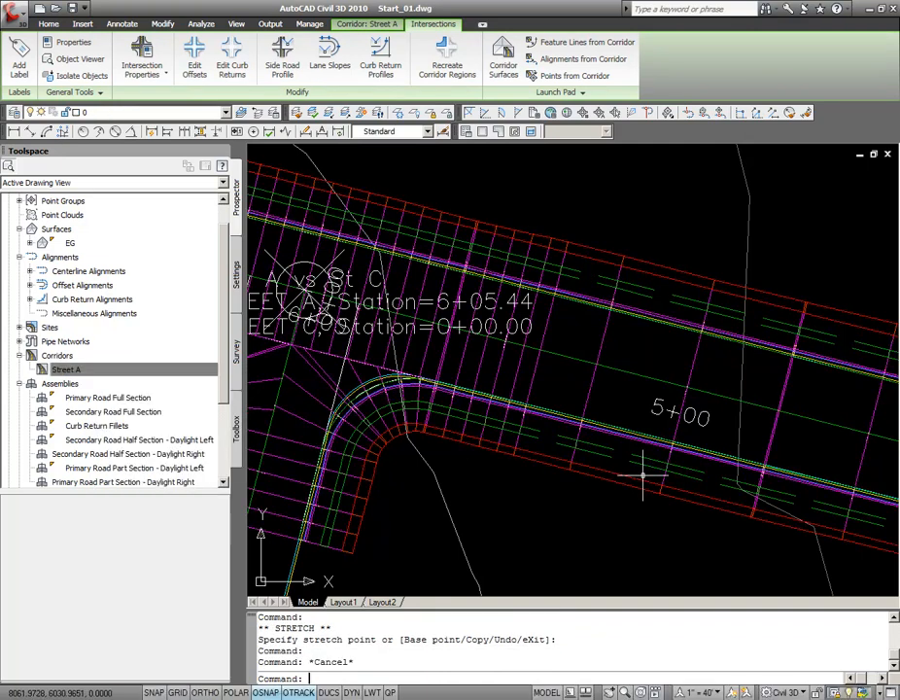
- Move the St A vs St C intersection label off the corridor into the open area to the southwest
scroll(623, 482, down, 1)
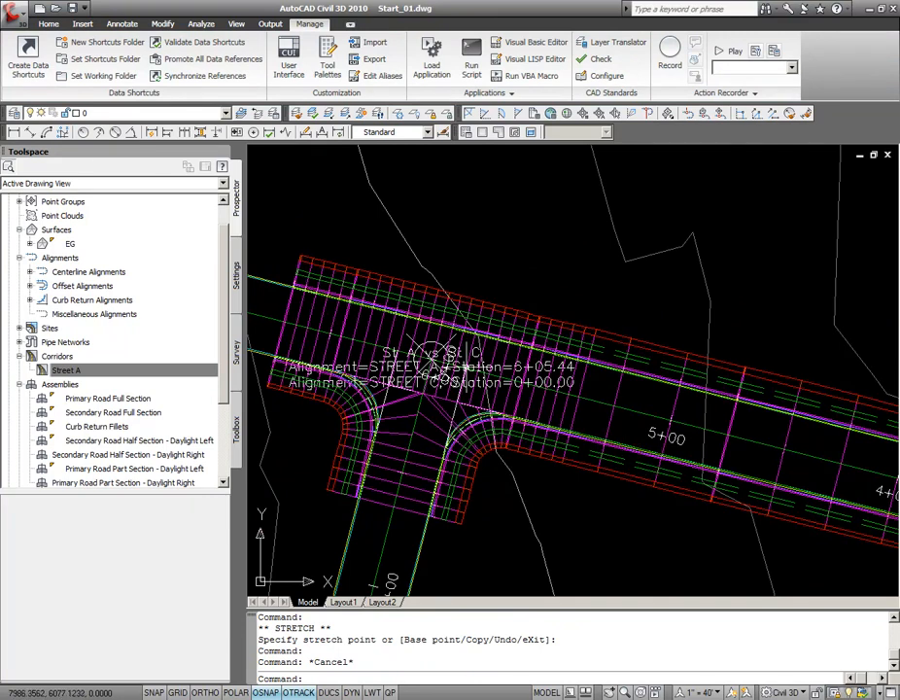
click(443, 374)
key(Escape)
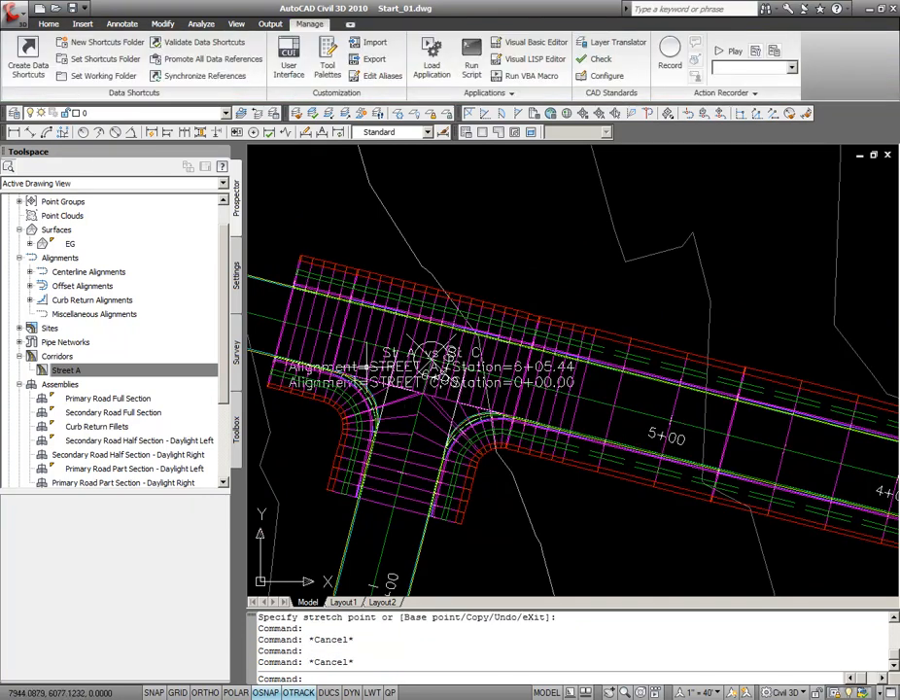
click(431, 361)
click(430, 361)
middle_drag(375, 420, 543, 352)
click(394, 439)
scroll(400, 433, down, 3)
key(Escape)
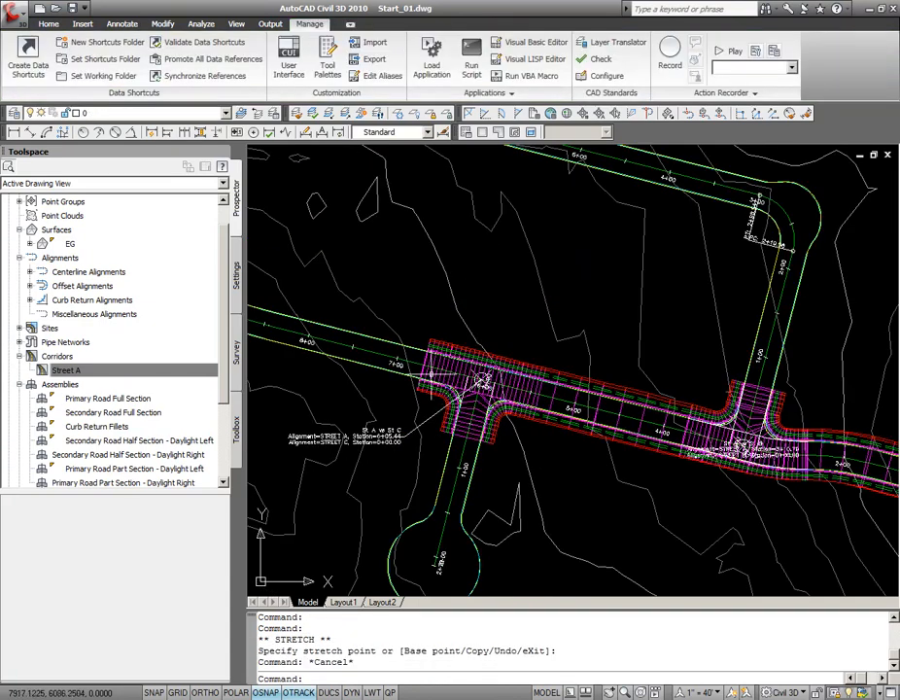
- Start a simple corridor named Street B with the Basic corridor style
scroll(522, 389, up, 2)
mouse_move(678, 362)
middle_down()
mouse_move(568, 383)
mouse_move(428, 435)
middle_up()
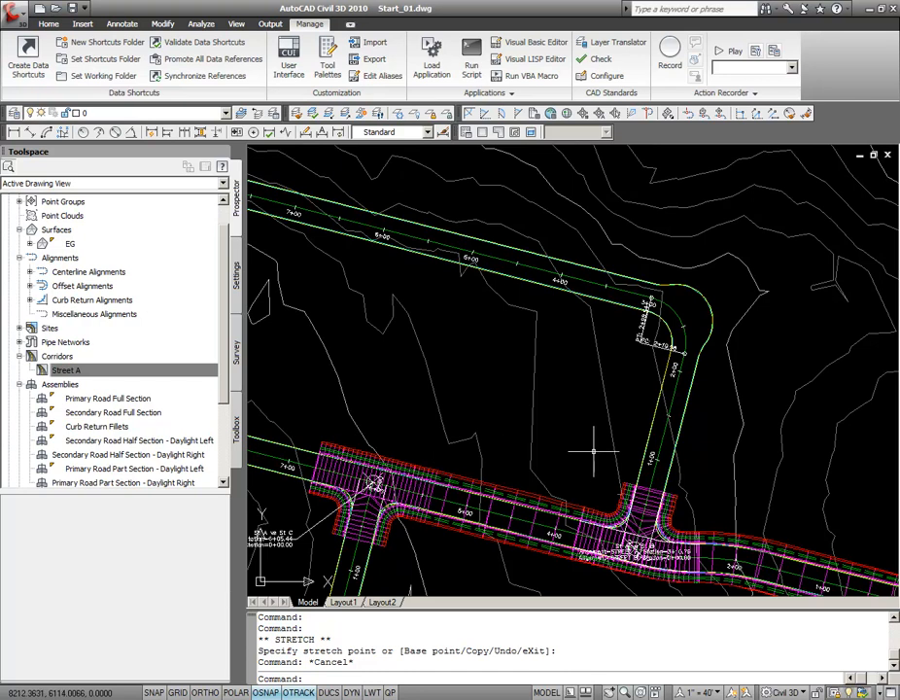
middle_drag(707, 343, 641, 347)
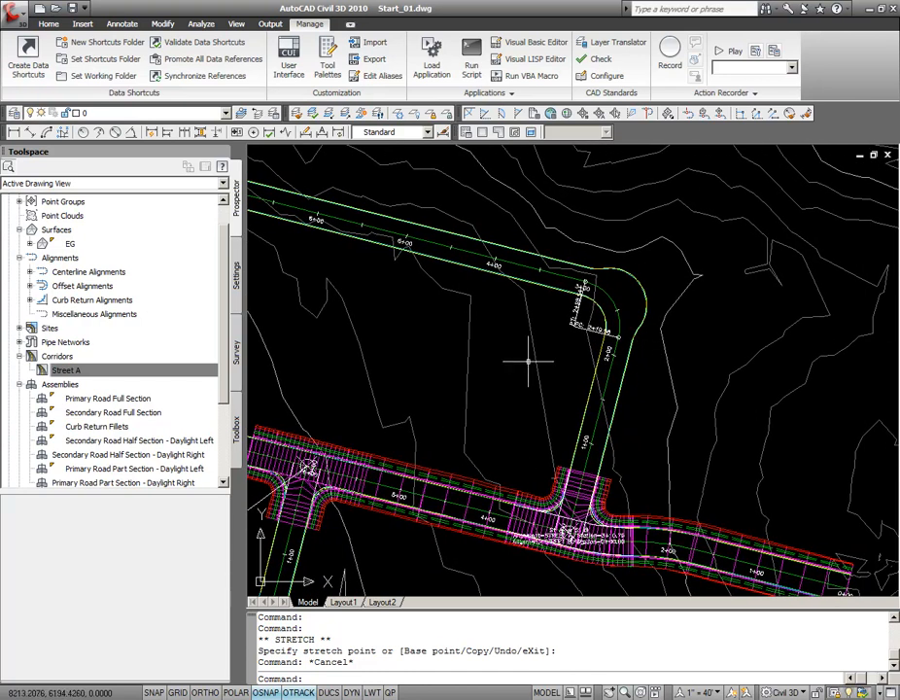
click(53, 25)
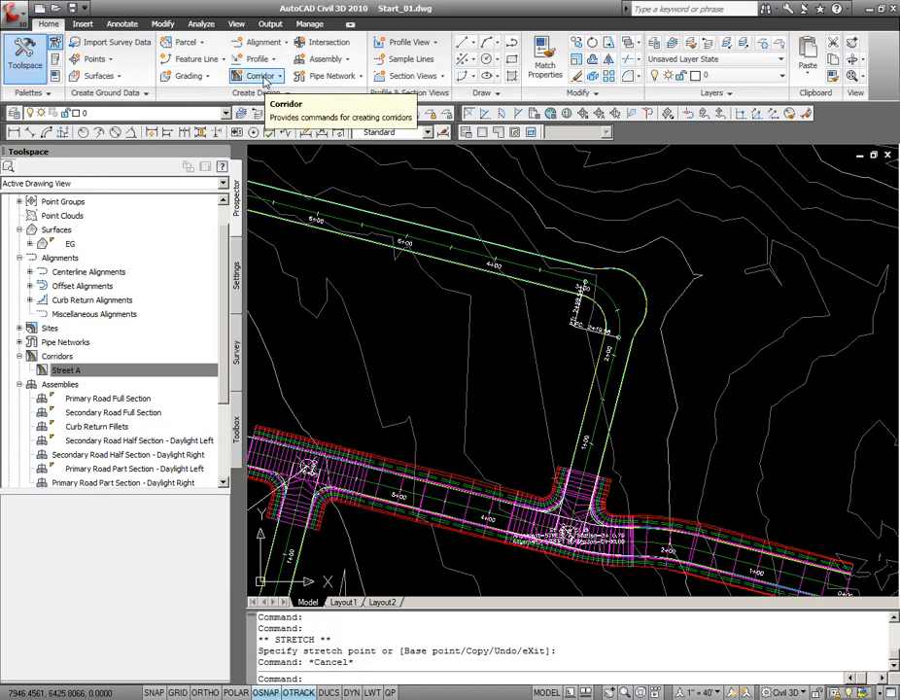
click(278, 78)
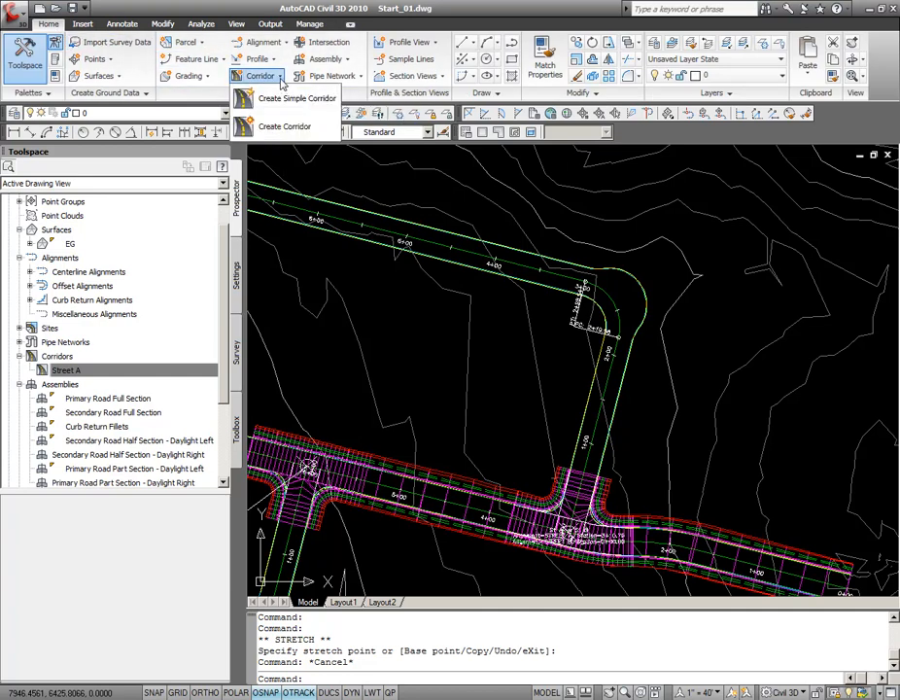
click(284, 105)
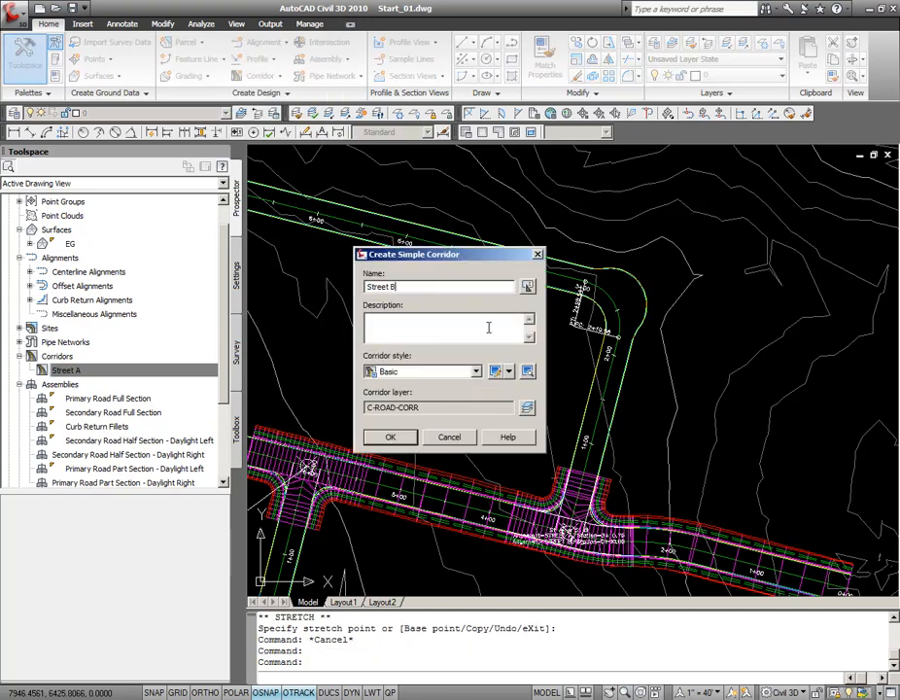
click(389, 438)
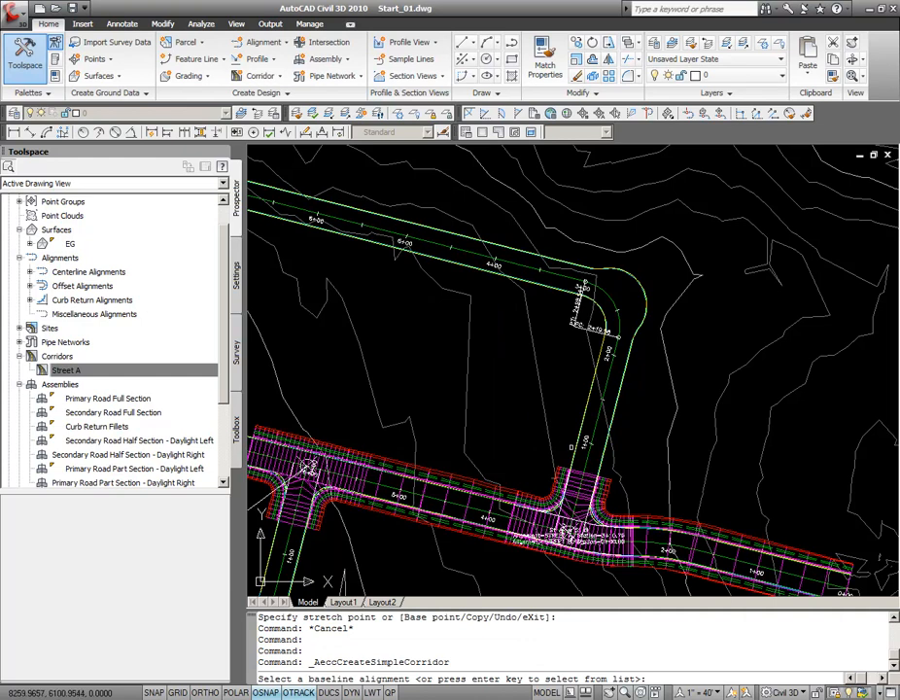
- Choose the STREET B alignment as the corridor's baseline and STREET B-FG as its profile
click(589, 460)
key(Return)
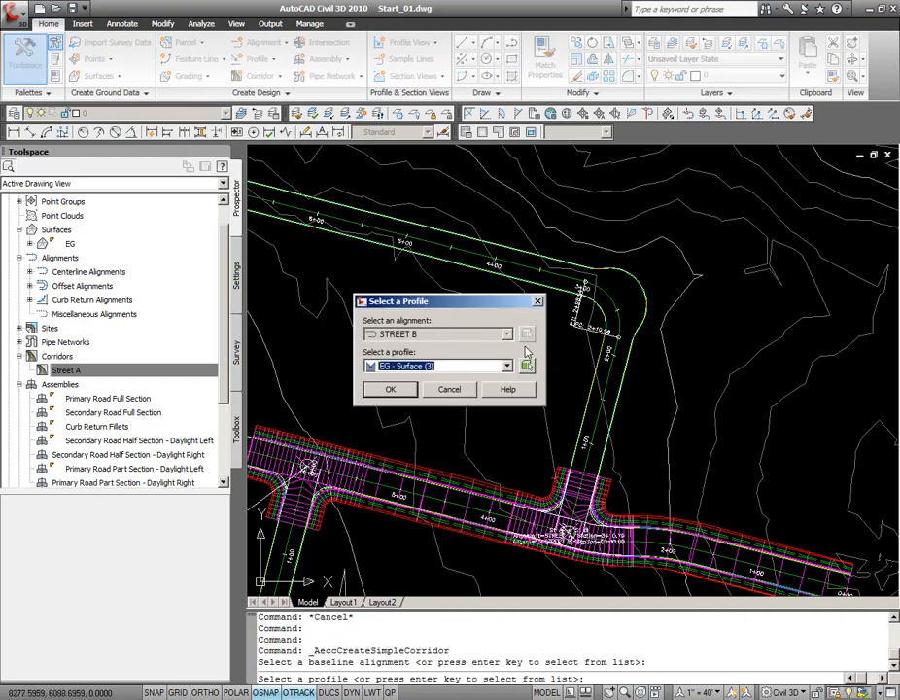
click(392, 366)
click(398, 388)
click(390, 389)
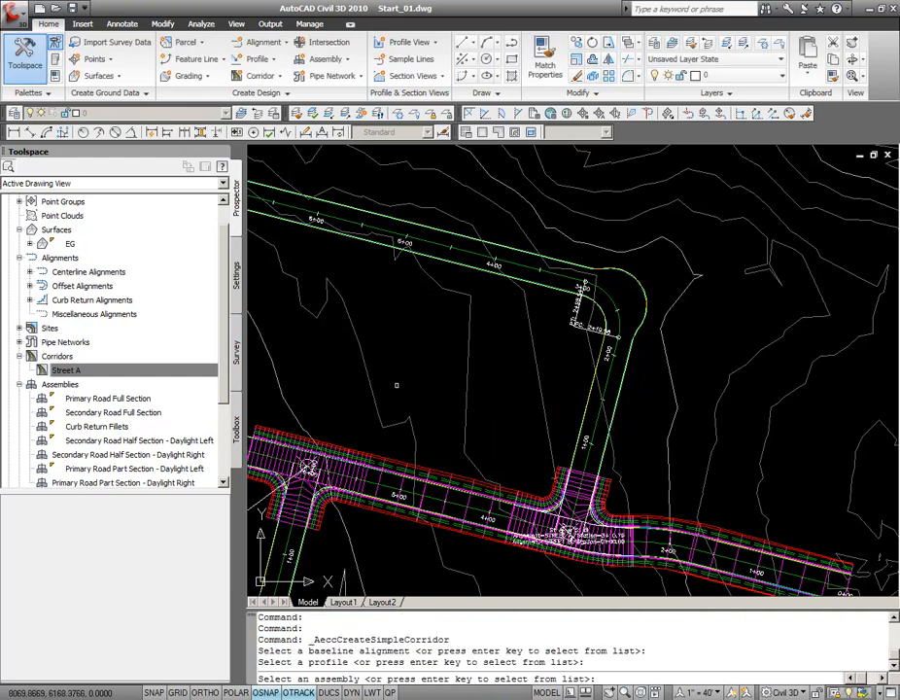
- Assign the Primary Road Full Section assembly to the Street B corridor
key(Return)
click(503, 153)
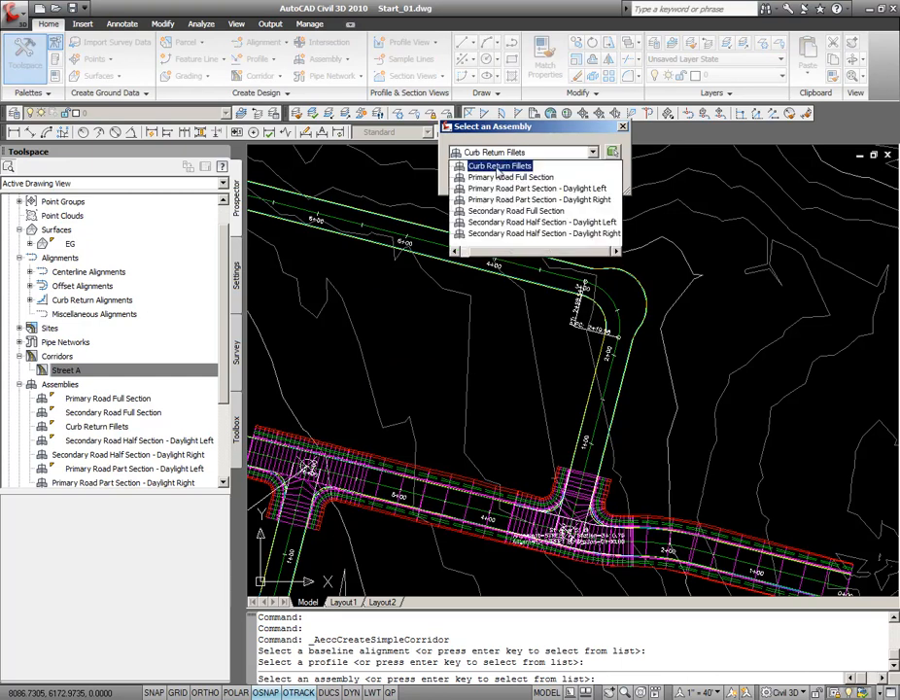
click(498, 177)
click(476, 178)
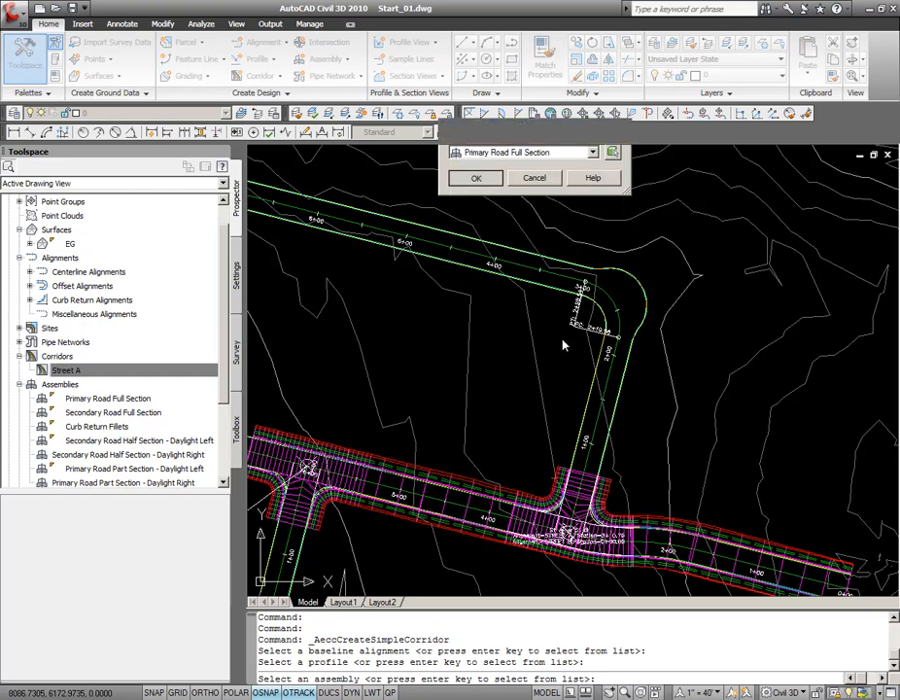
- Set EG as the target for all surfaces in the target mapping and create the Street B corridor
click(432, 152)
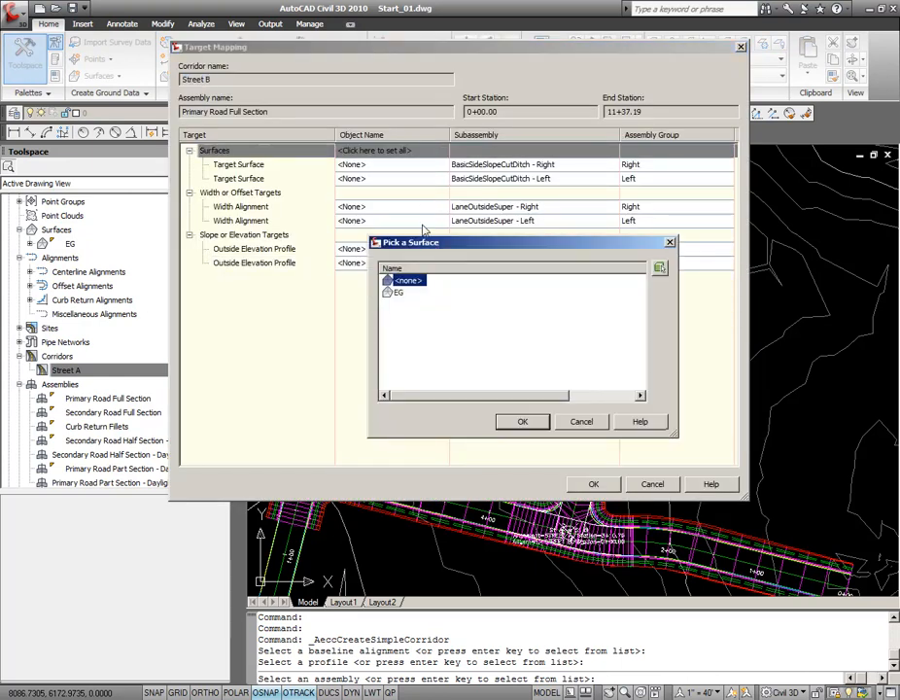
click(400, 293)
click(523, 421)
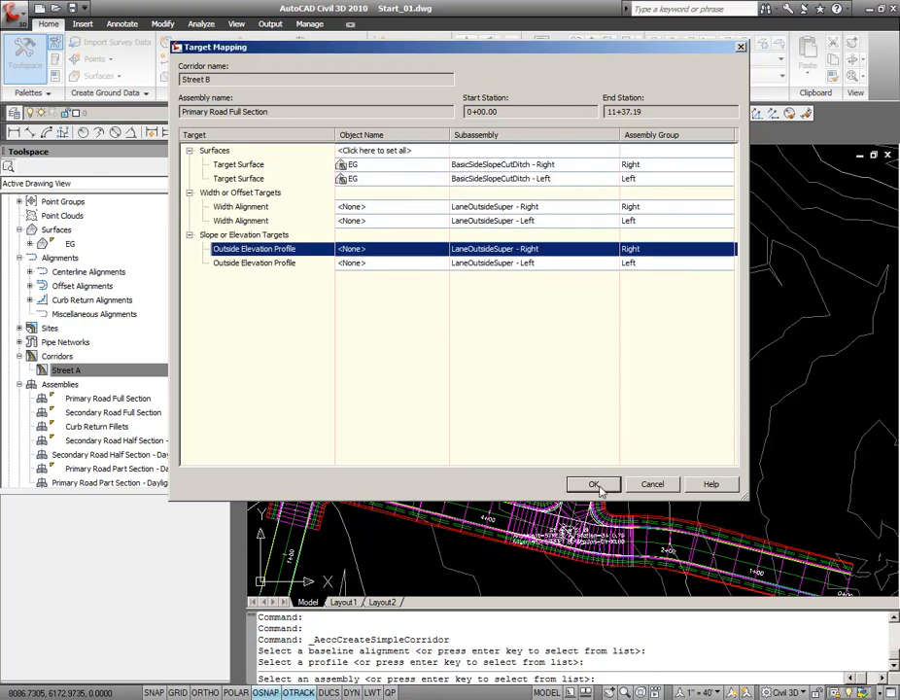
click(593, 484)
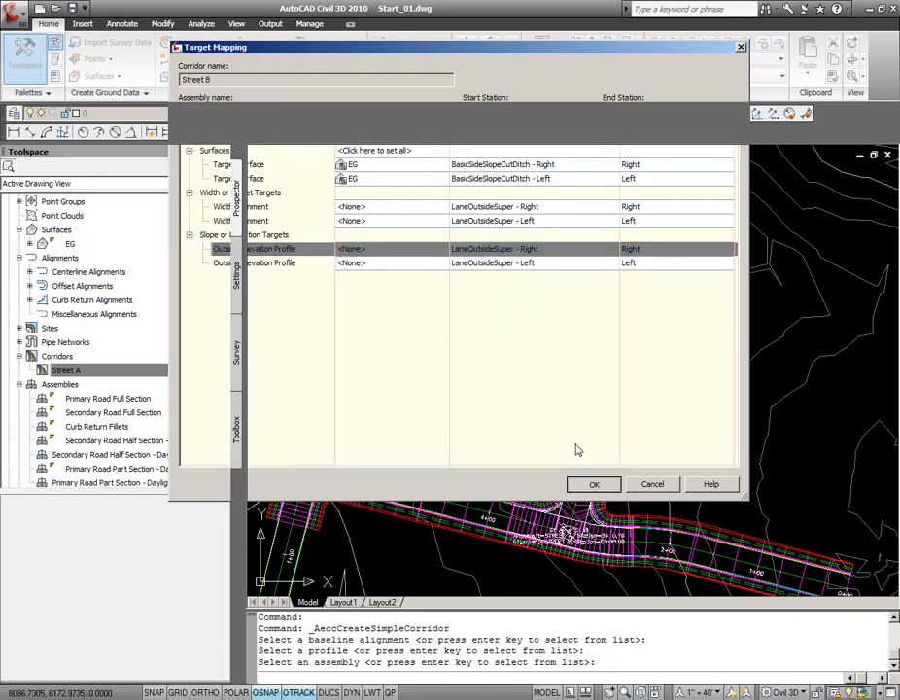
- Set the Street B region's start station to 0+67.23 at the end of the Street A intersection's curb returns
scroll(556, 345, down, 5)
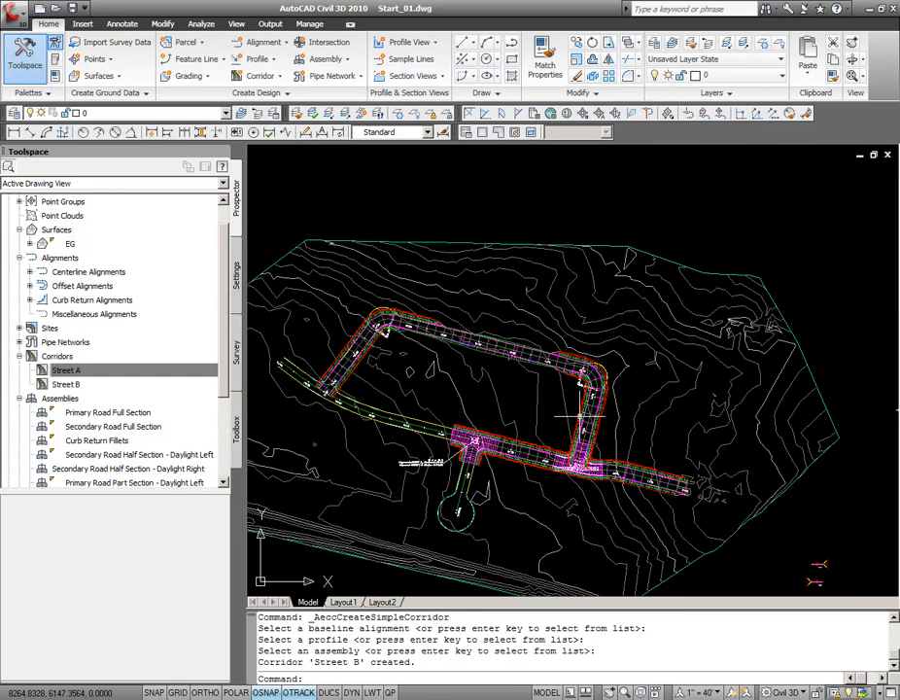
scroll(584, 435, up, 4)
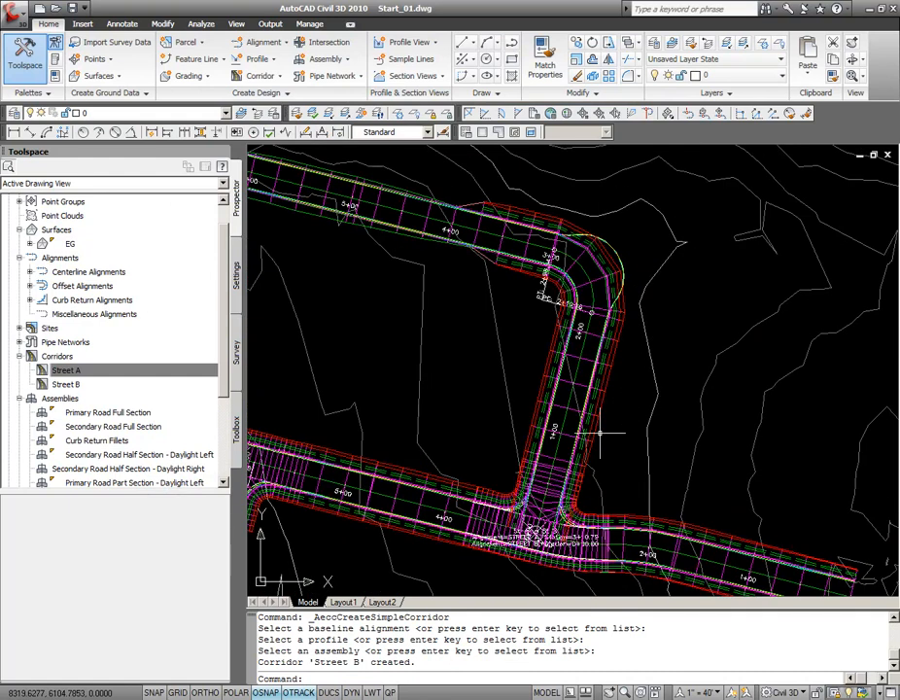
scroll(573, 438, up, 2)
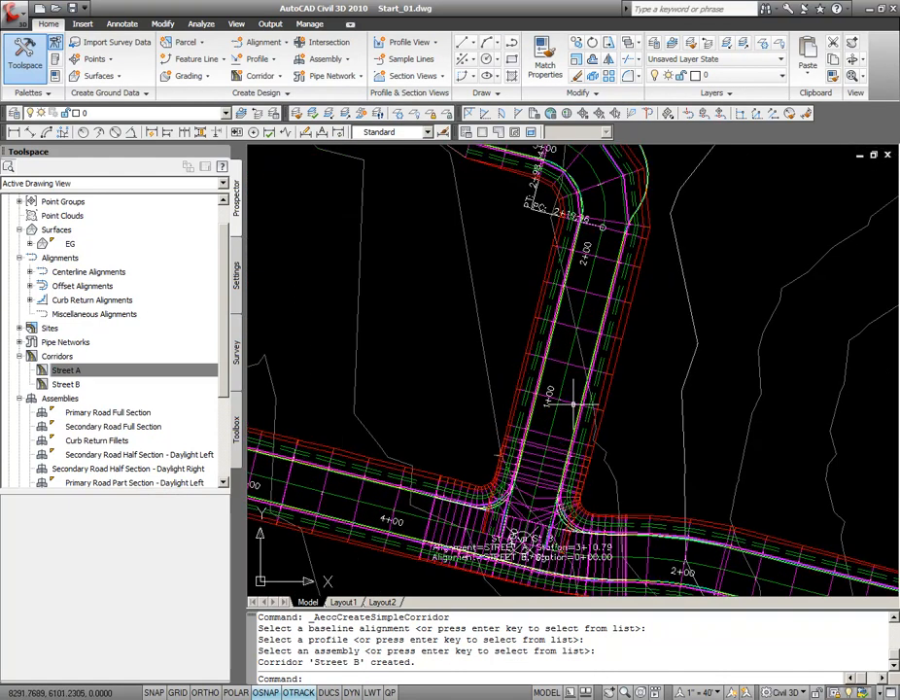
click(560, 375)
right_click(560, 376)
click(612, 519)
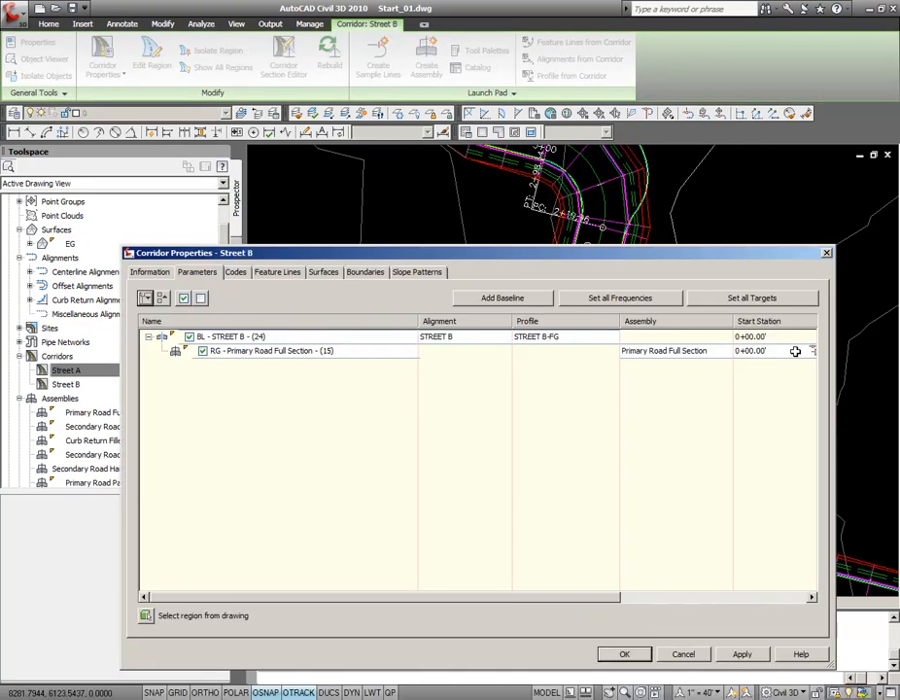
click(813, 351)
scroll(477, 437, up, 5)
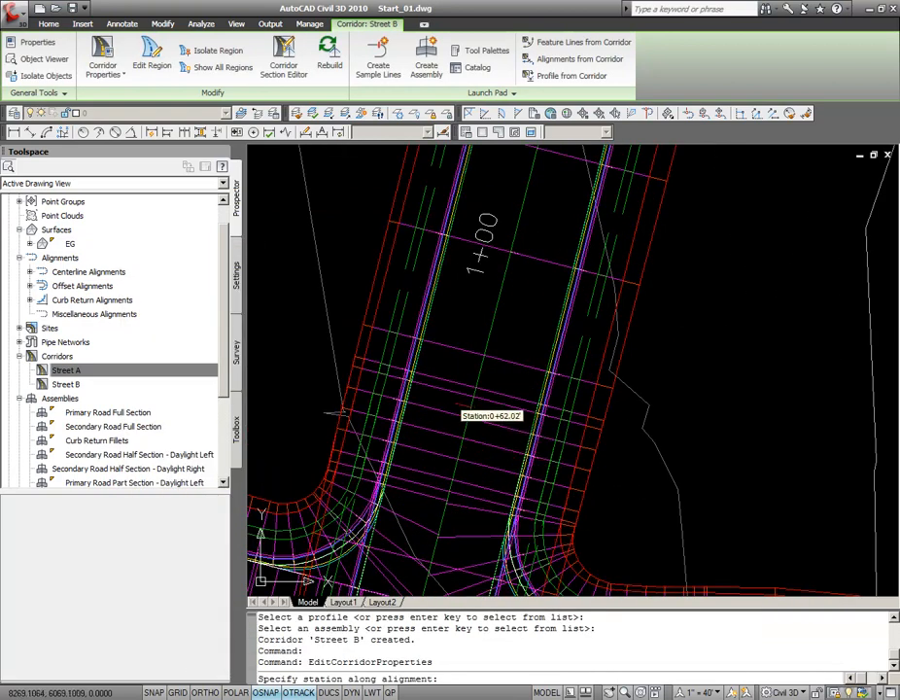
click(417, 388)
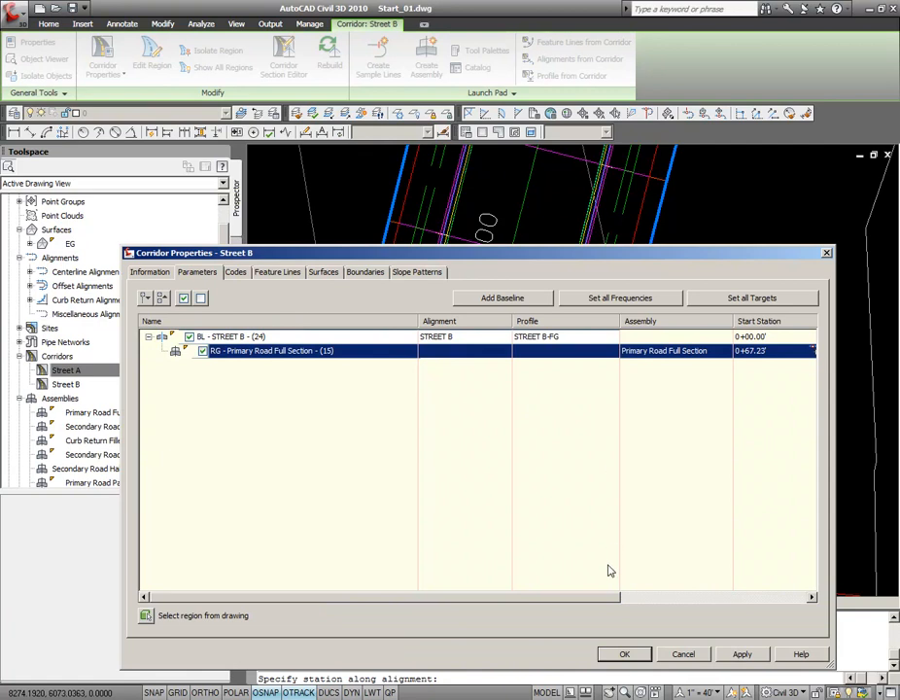
- Set the Street B region's end station to 10+82.24 before the far intersection's curb returns and rebuild the corridor
drag(603, 603, 746, 449)
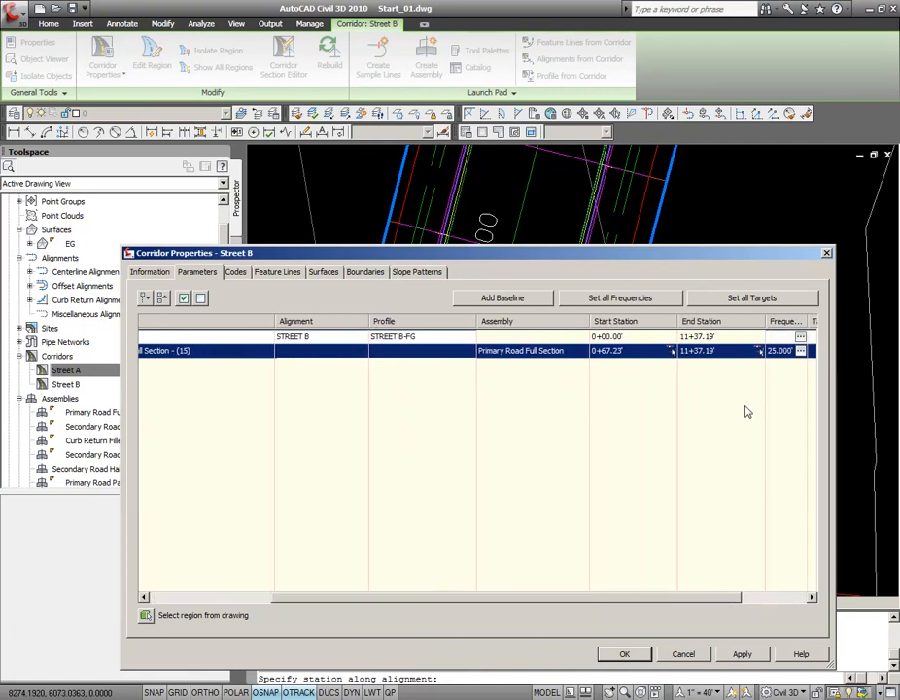
click(759, 351)
scroll(525, 320, down, 3)
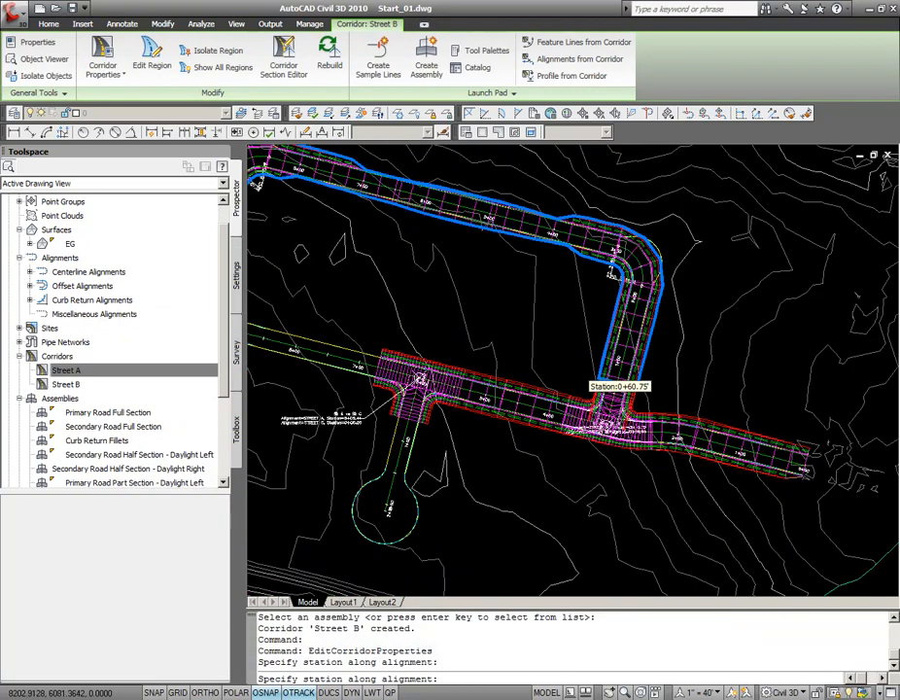
scroll(520, 310, up, 10)
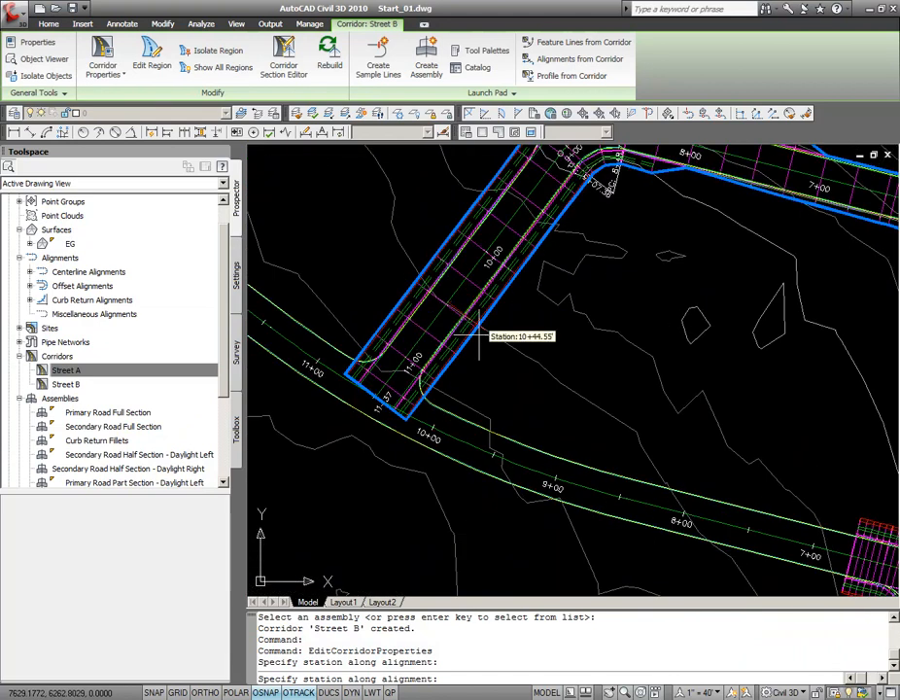
text(nea)
key(Return)
click(412, 365)
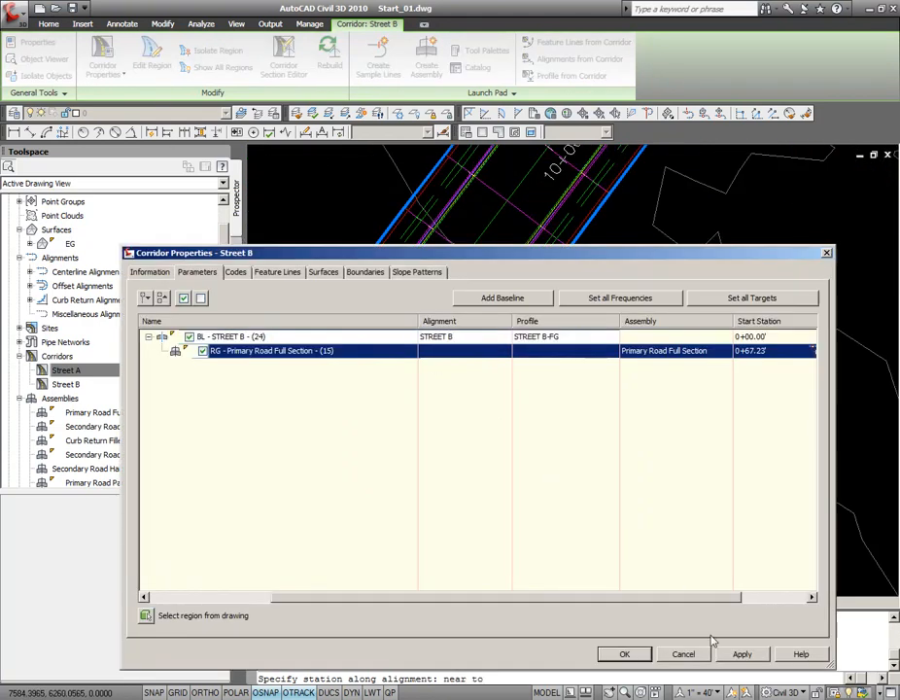
click(736, 653)
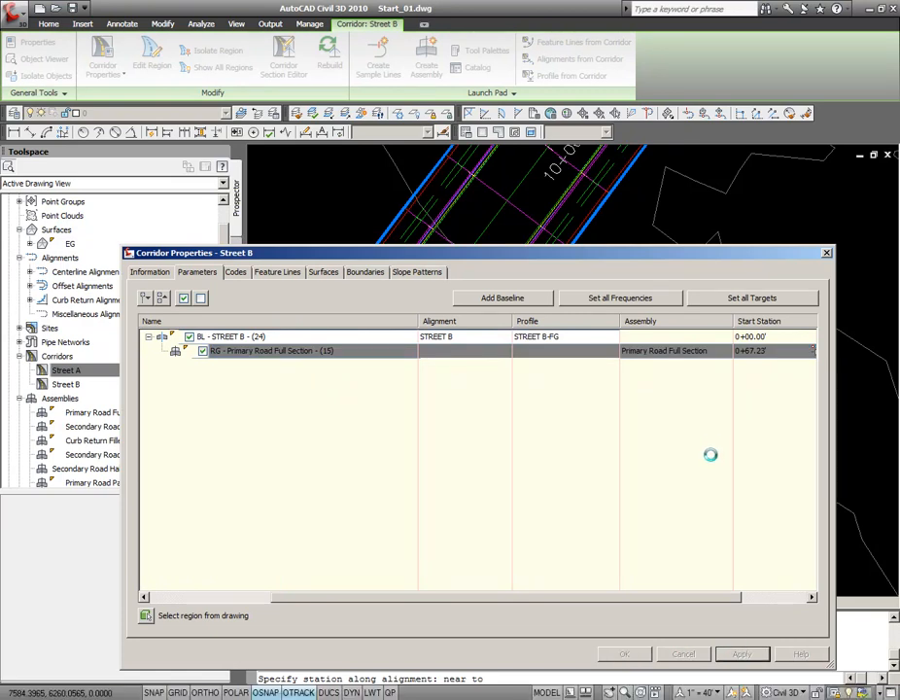
click(624, 653)
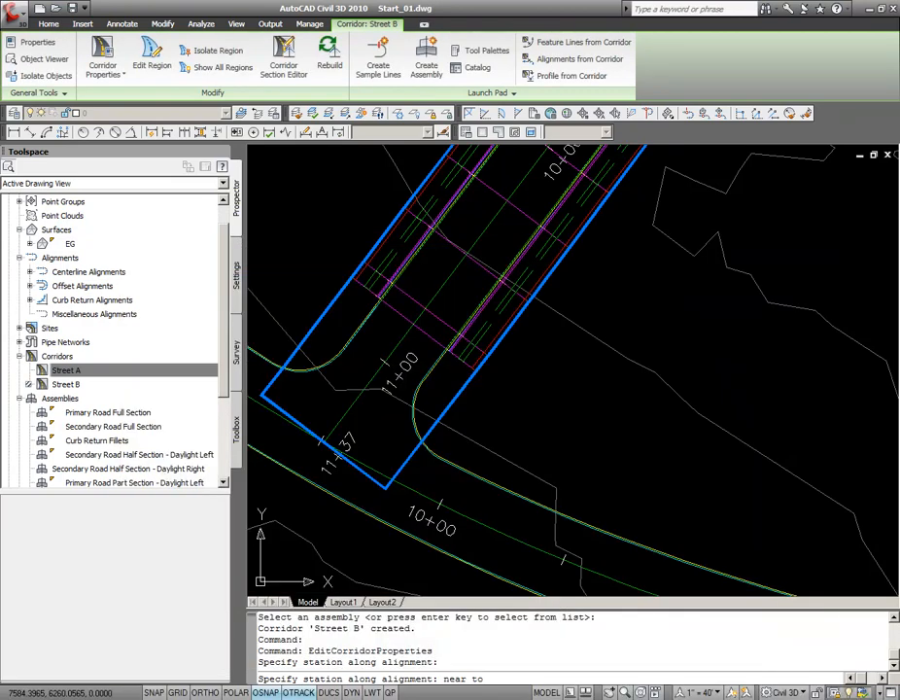
- Examine the Street B bend between stations 2+00 and 3+00, comparing the CURB-FACE polyline with the corridor's outer edge
scroll(695, 355, down, 3)
scroll(696, 353, down, 2)
middle_drag(776, 340, 486, 339)
scroll(654, 389, up, 3)
scroll(660, 433, up, 1)
middle_drag(672, 303, 617, 357)
scroll(643, 316, up, 2)
middle_drag(644, 319, 642, 339)
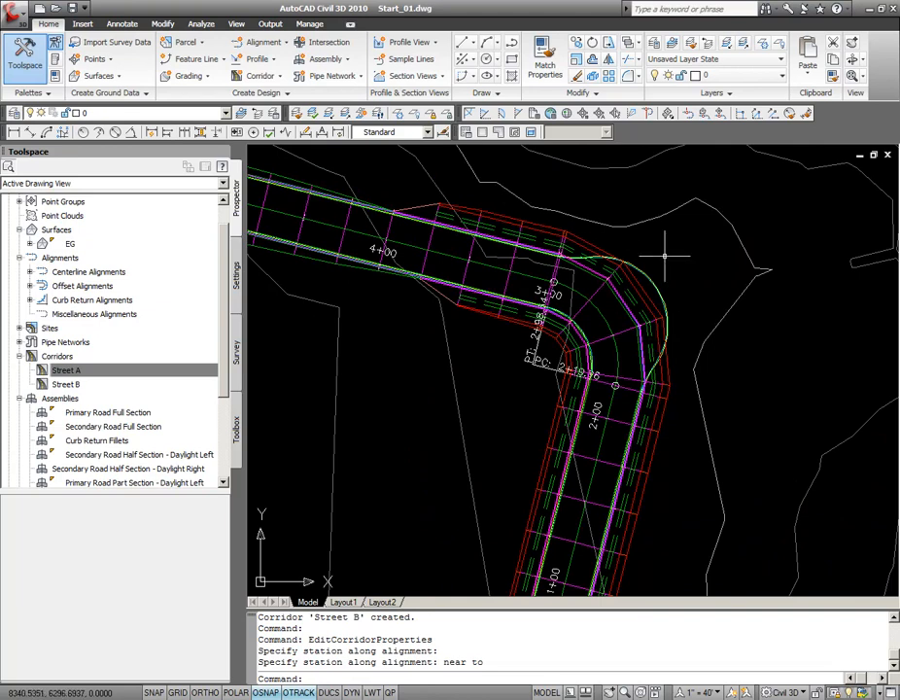
scroll(646, 387, up, 2)
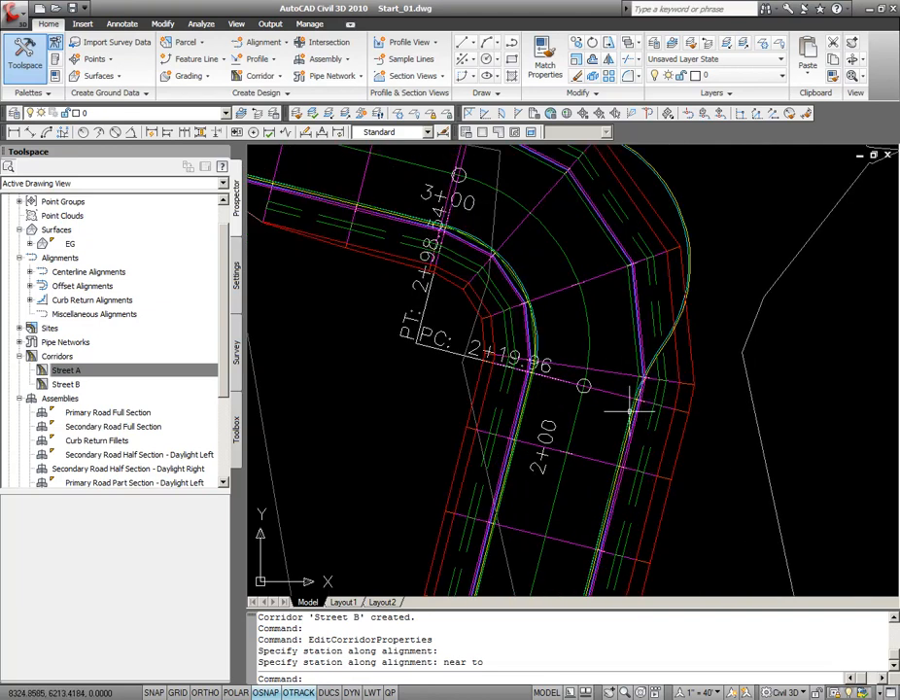
scroll(638, 401, up, 2)
scroll(643, 367, up, 2)
click(649, 362)
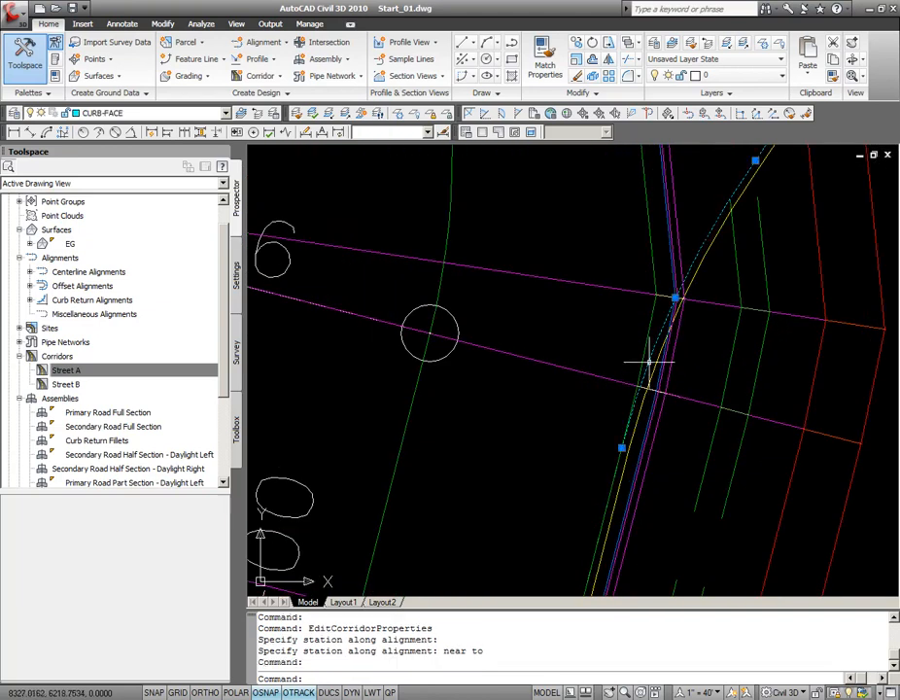
scroll(636, 396, down, 2)
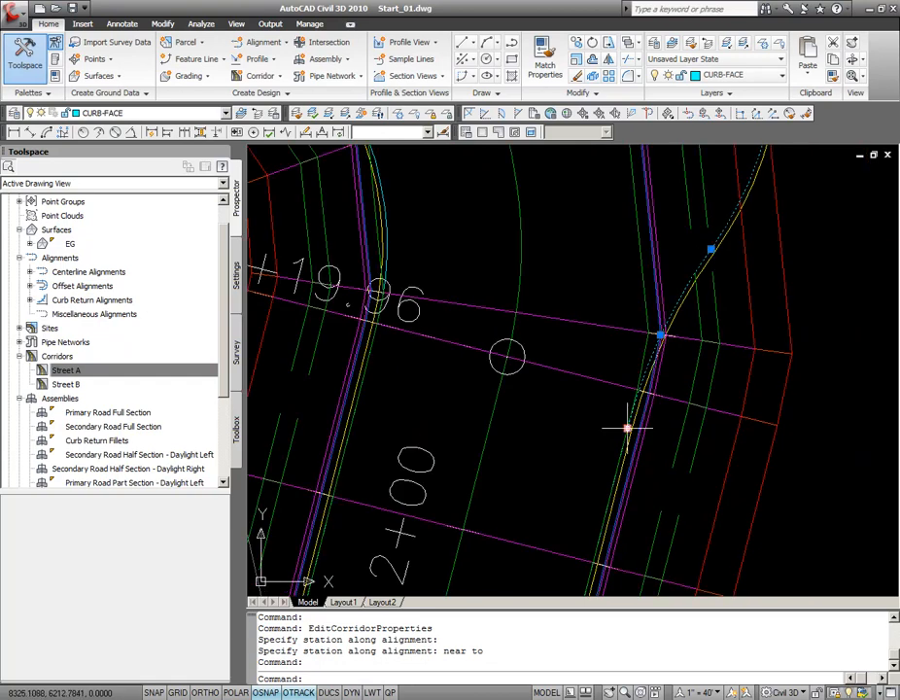
scroll(627, 428, down, 1)
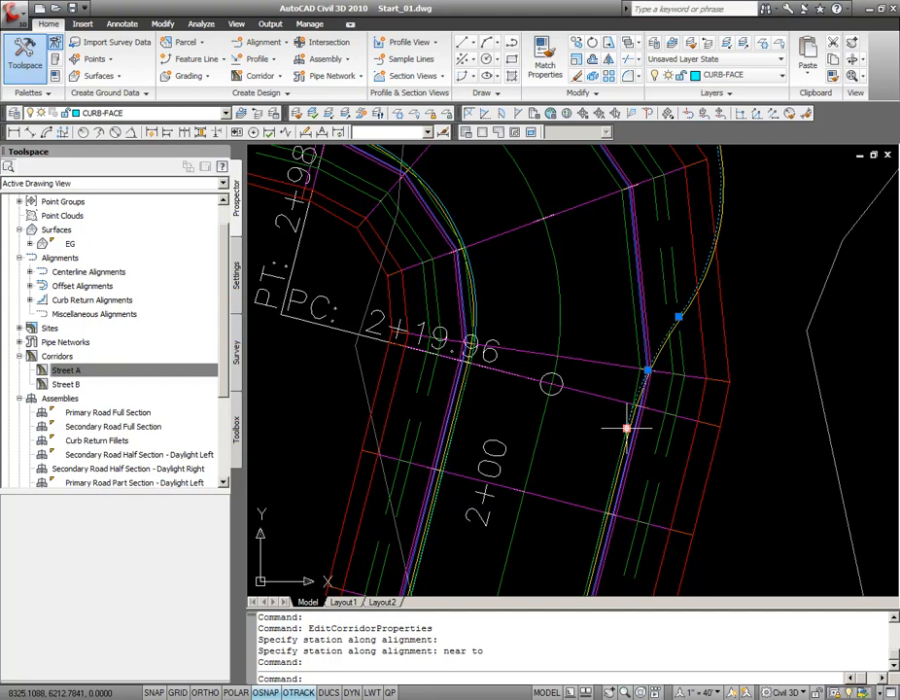
scroll(627, 428, down, 3)
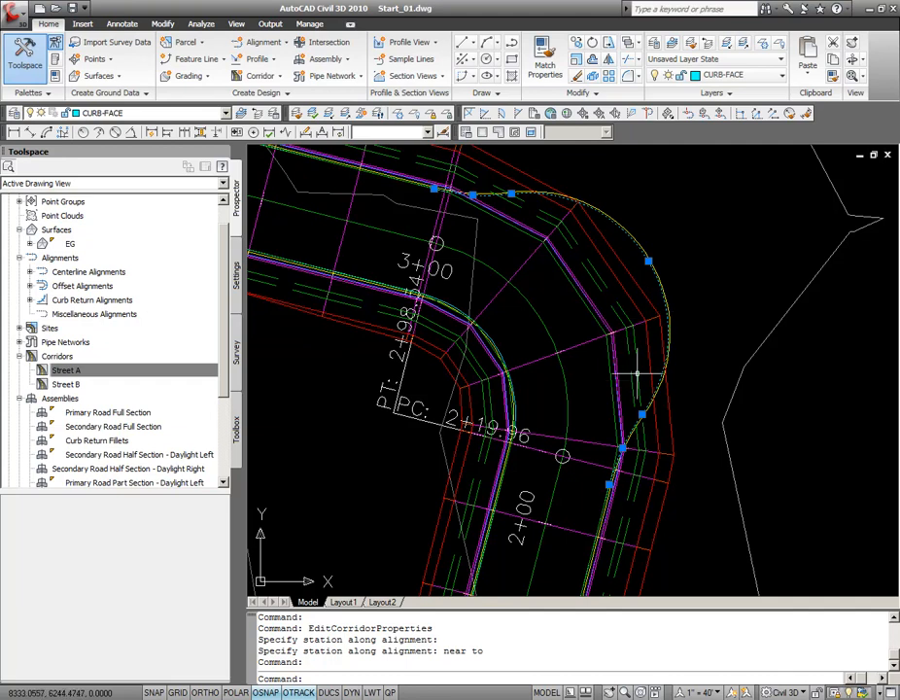
key(Escape)
click(570, 352)
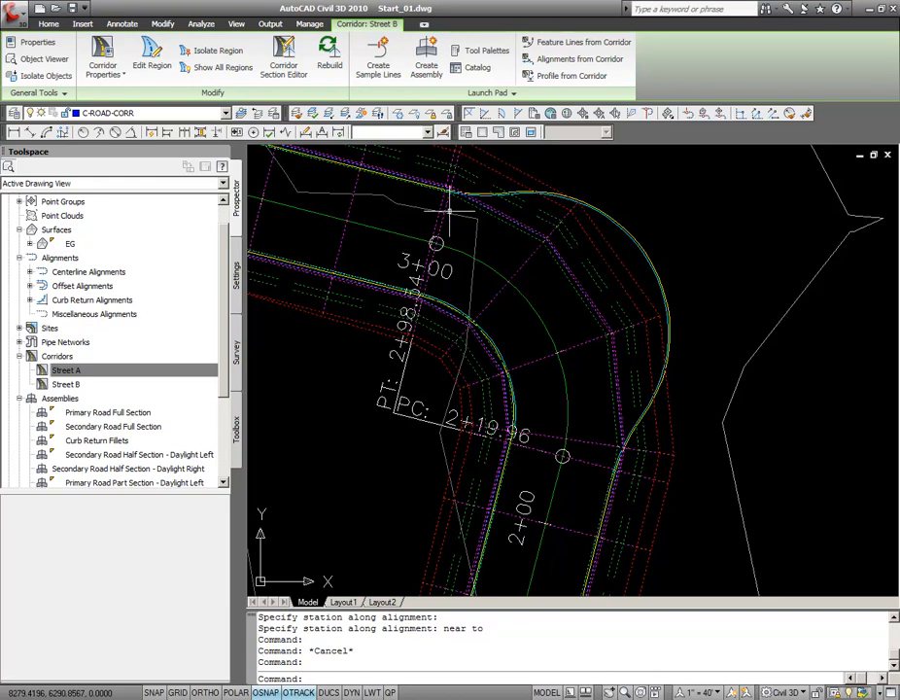
key(Escape)
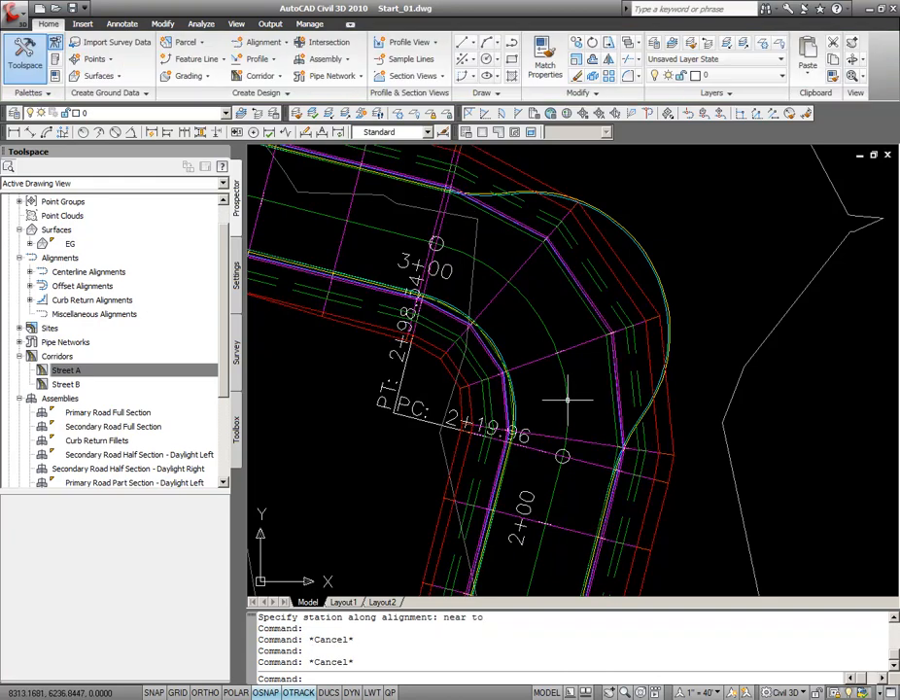
- Split the Street B region at station 2+15.53, where the curb face begins to widen into the bend
click(614, 378)
right_click(618, 379)
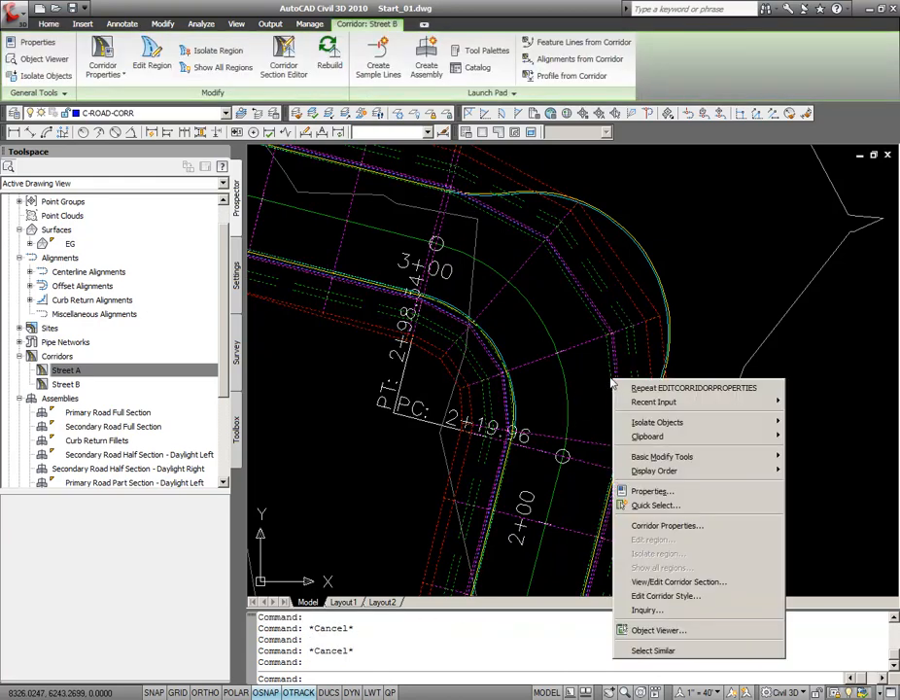
click(685, 518)
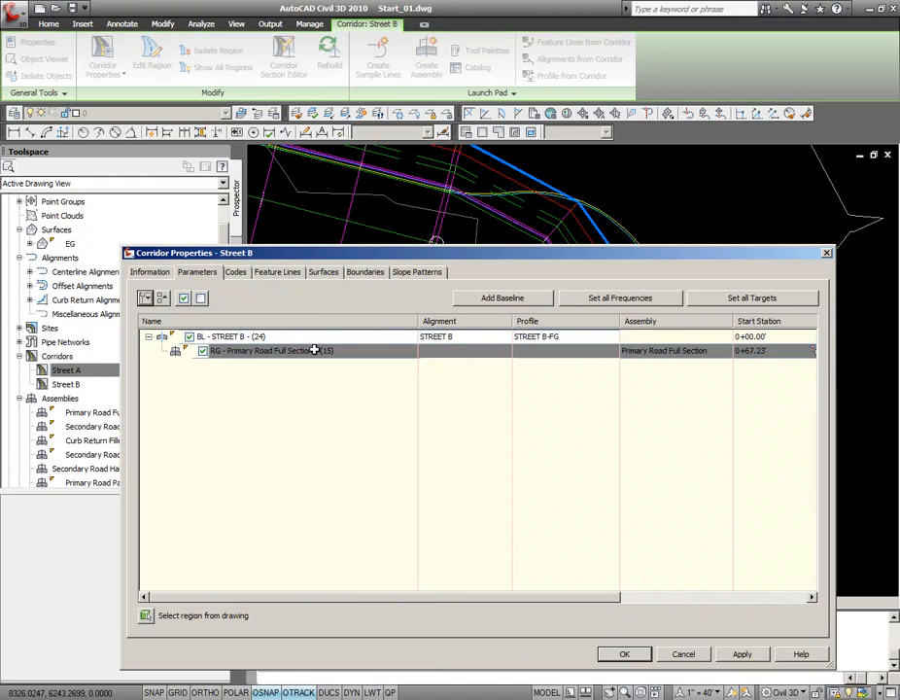
right_click(316, 351)
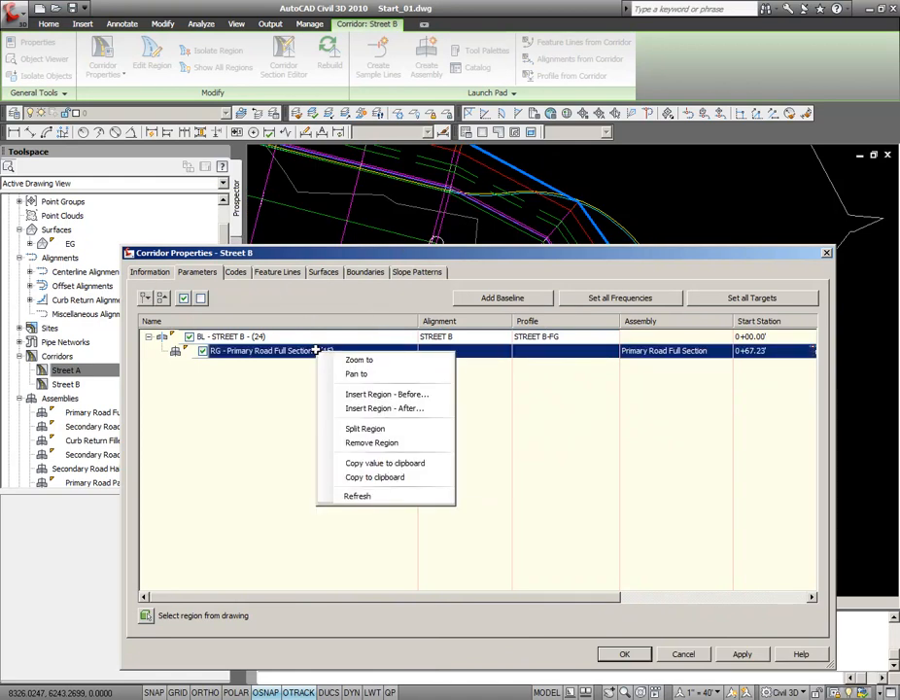
click(366, 428)
scroll(460, 453, up, 6)
scroll(583, 321, up, 1)
click(593, 295)
- Split the region again at station 3+02.97, where the widened curb face ends beyond the bend
scroll(539, 401, down, 5)
scroll(525, 389, up, 8)
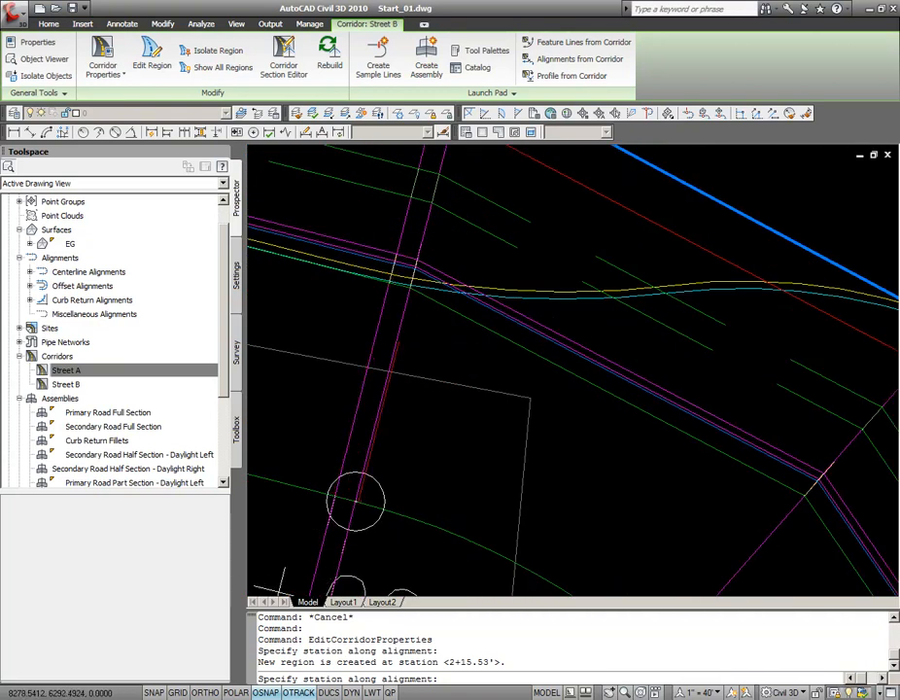
scroll(378, 321, up, 1)
scroll(559, 341, up, 1)
middle_drag(559, 342, 570, 431)
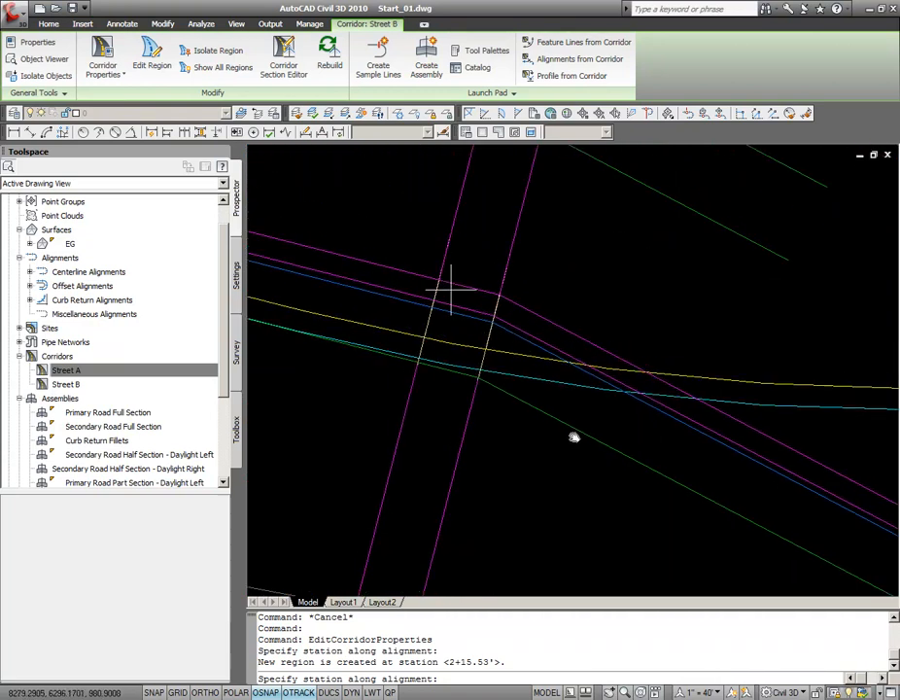
scroll(539, 362, up, 1)
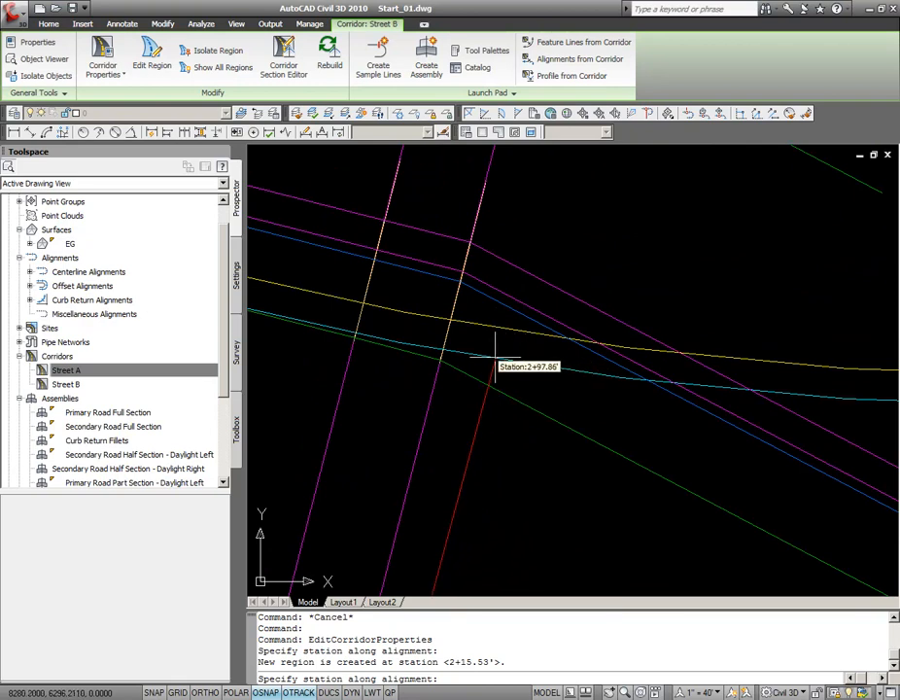
mouse_move(468, 357)
middle_down()
mouse_move(460, 367)
mouse_move(665, 397)
middle_up()
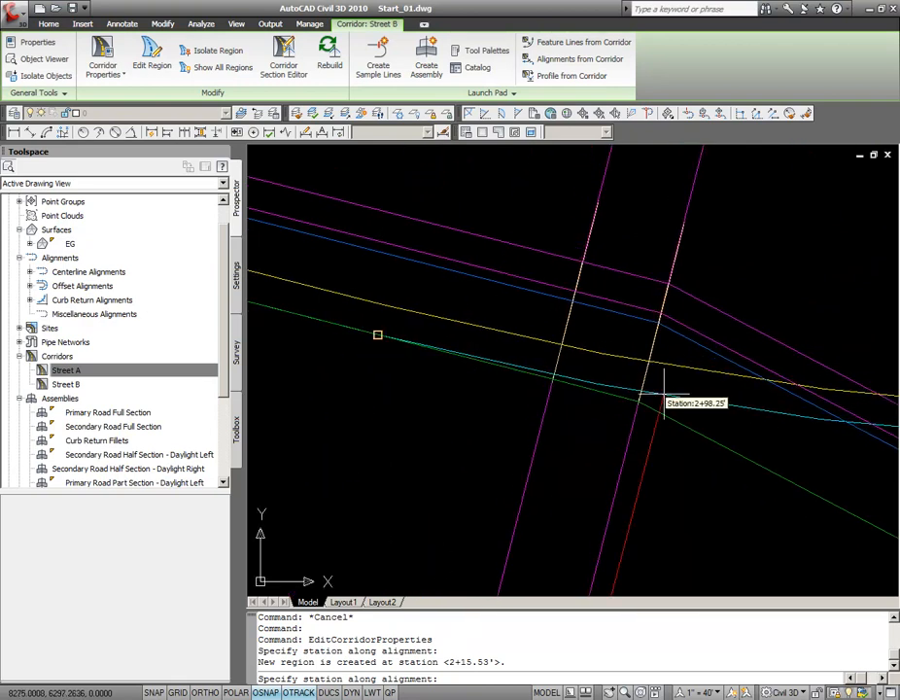
click(665, 394)
key(Return)
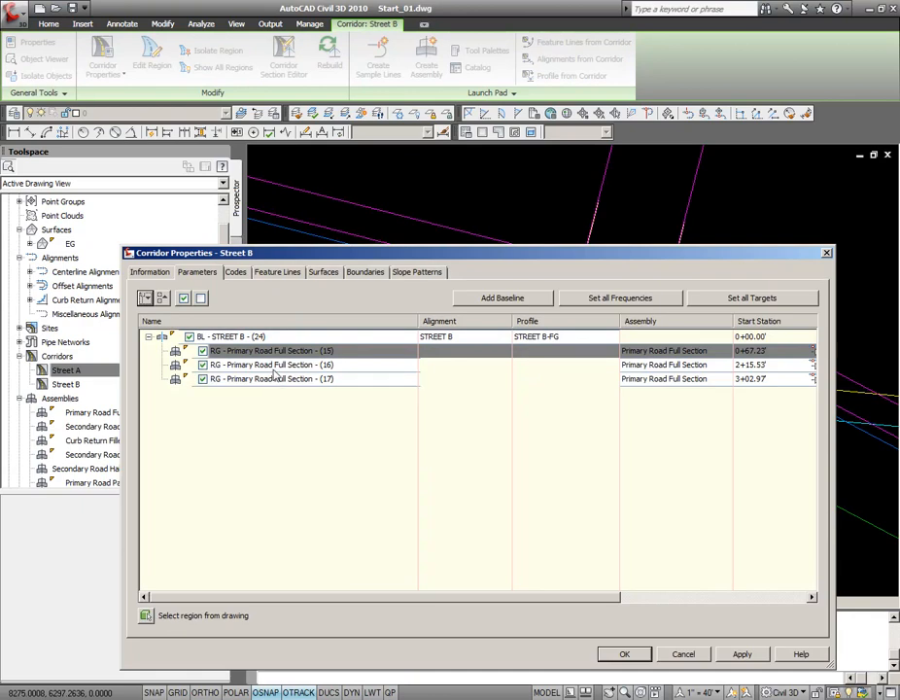
- Rename the middle region, starting at station 2+15.53, as Knuckle and apply the changes to the corridor
click(336, 365)
click(347, 365)
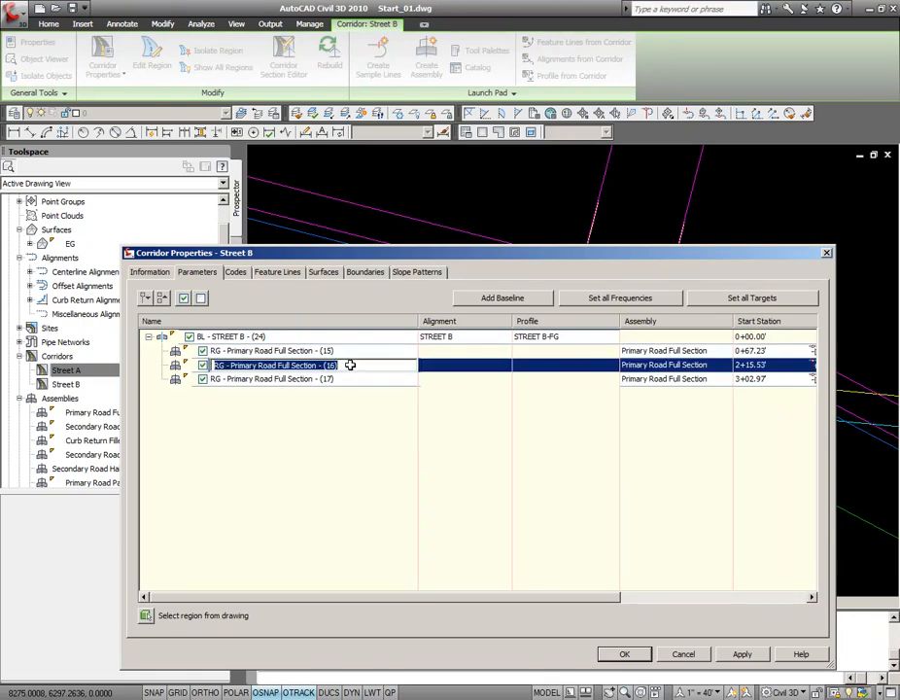
text(Knuckle)
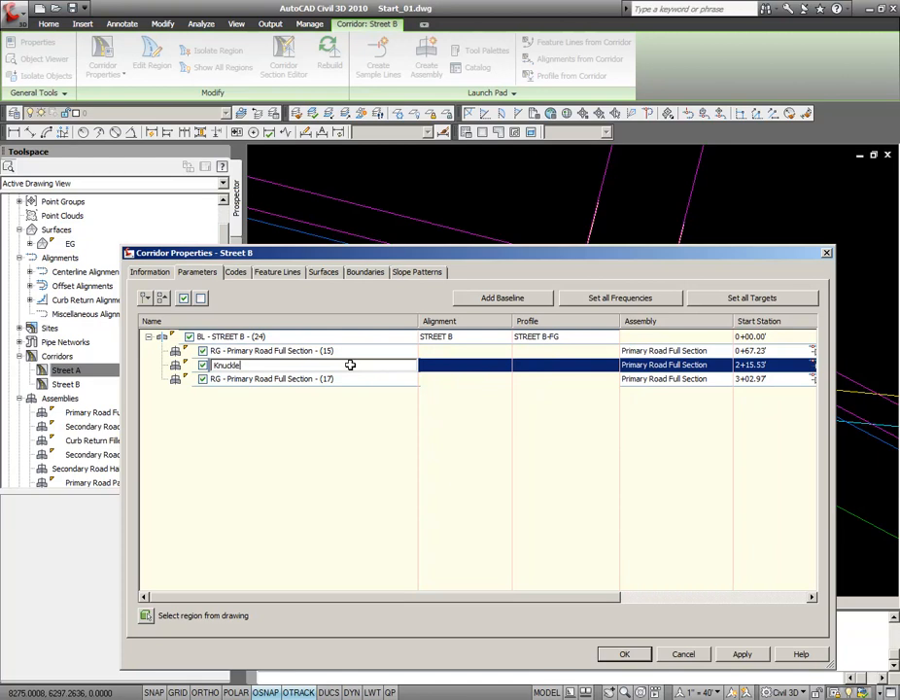
key(Return)
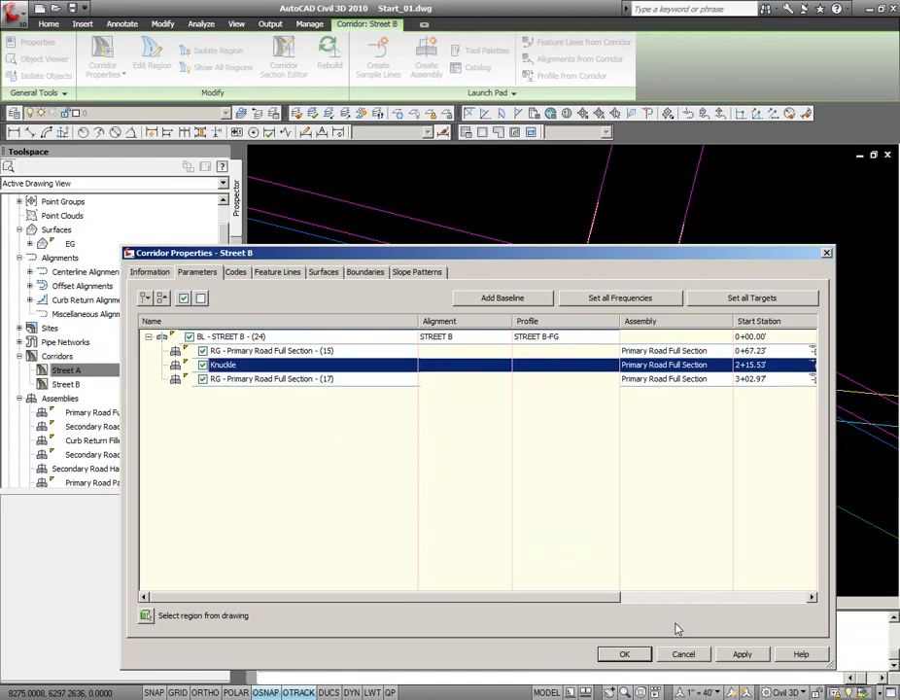
click(742, 654)
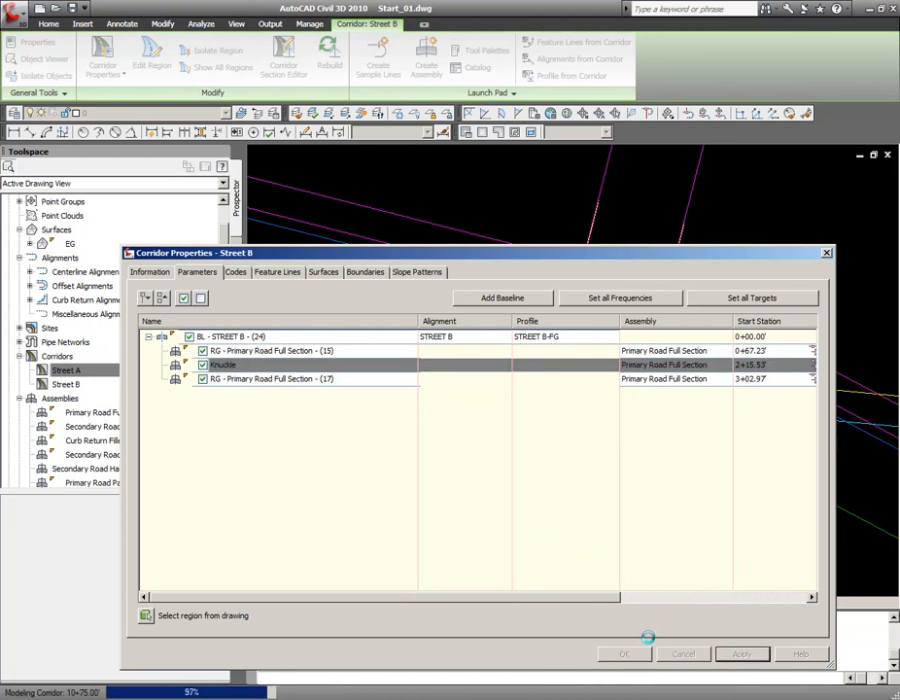
- Set the Knuckle region's assembly frequency to 2 ft along tangents and curves, and apply the changes to the Street B corridor
drag(600, 602, 764, 595)
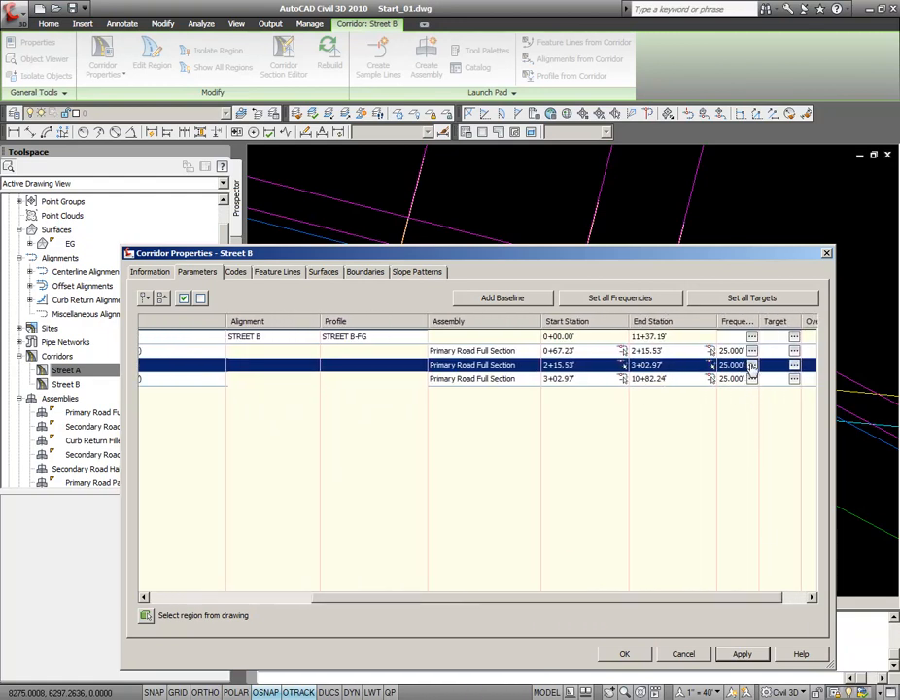
click(752, 364)
click(510, 299)
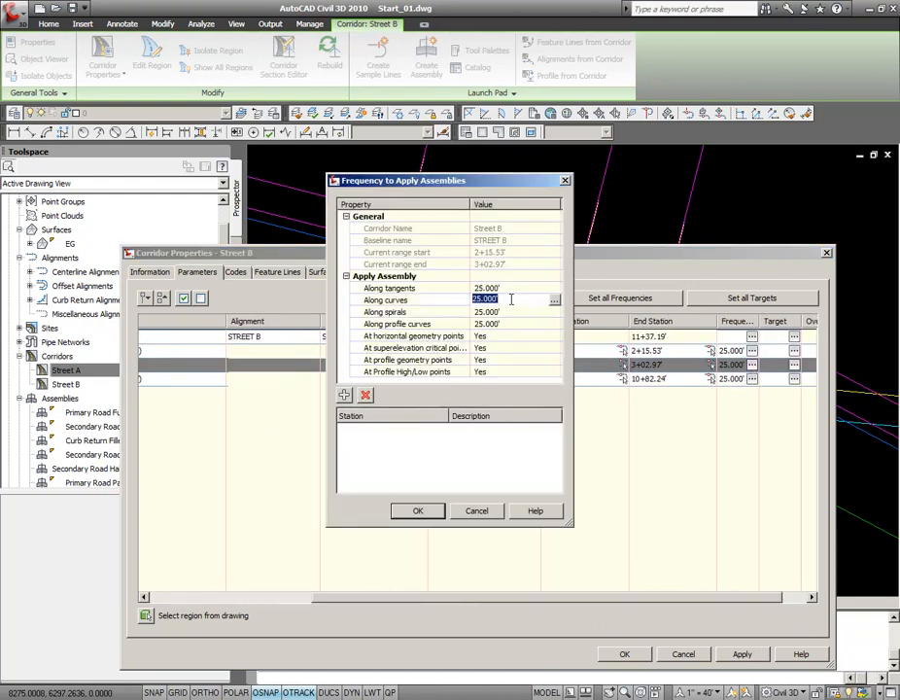
text(2)
key(Return)
click(518, 289)
text(2)
key(Return)
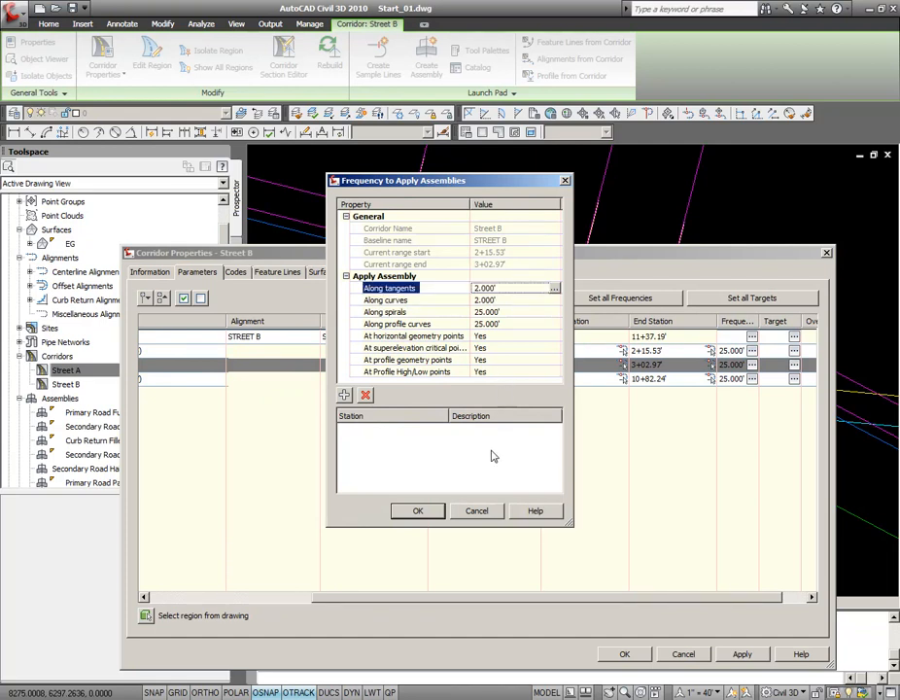
click(418, 512)
click(742, 653)
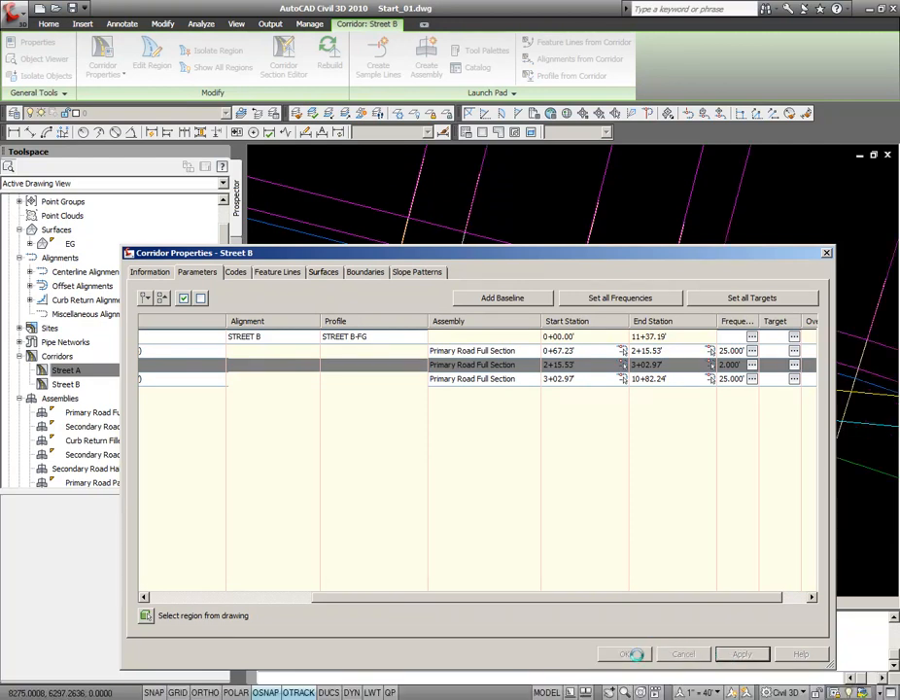
click(633, 654)
- Examine the rebuilt Knuckle region around the Street B bend, from station 2+00 to 3+00
scroll(654, 516, up, 6)
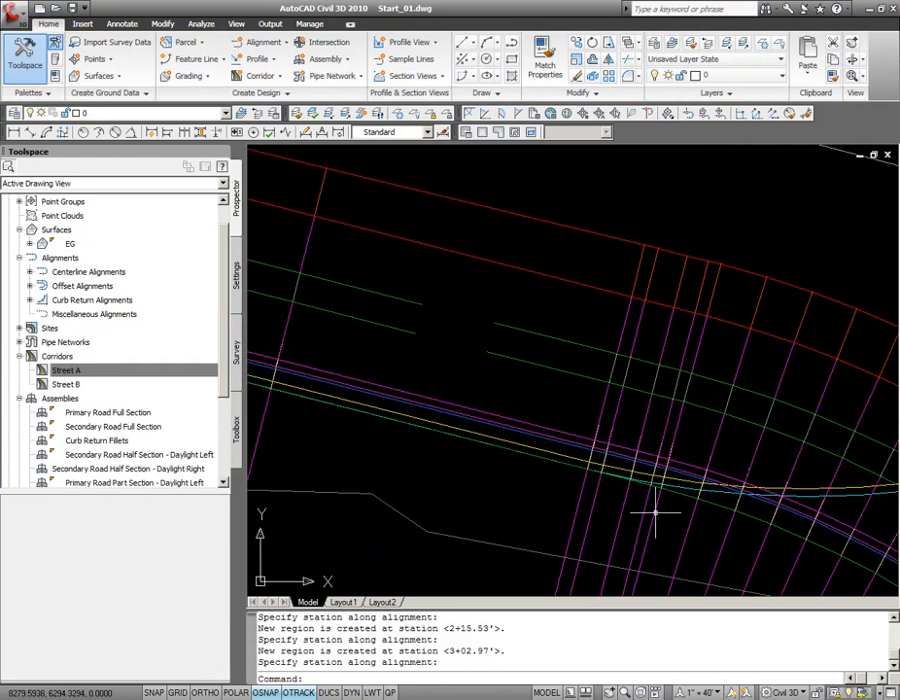
middle_drag(677, 502, 596, 328)
scroll(603, 351, down, 1)
middle_drag(635, 447, 617, 368)
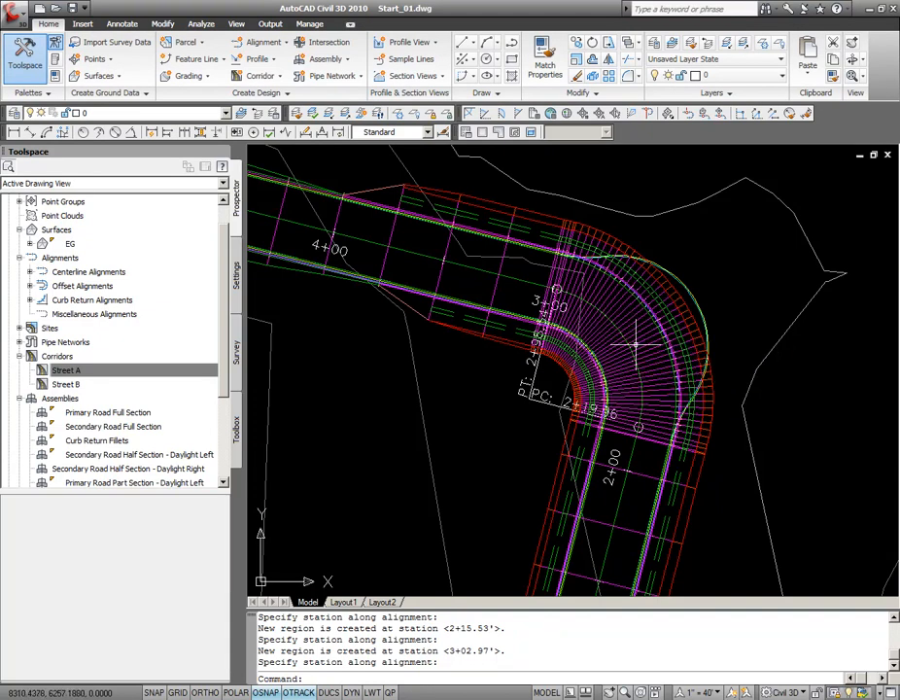
mouse_move(658, 363)
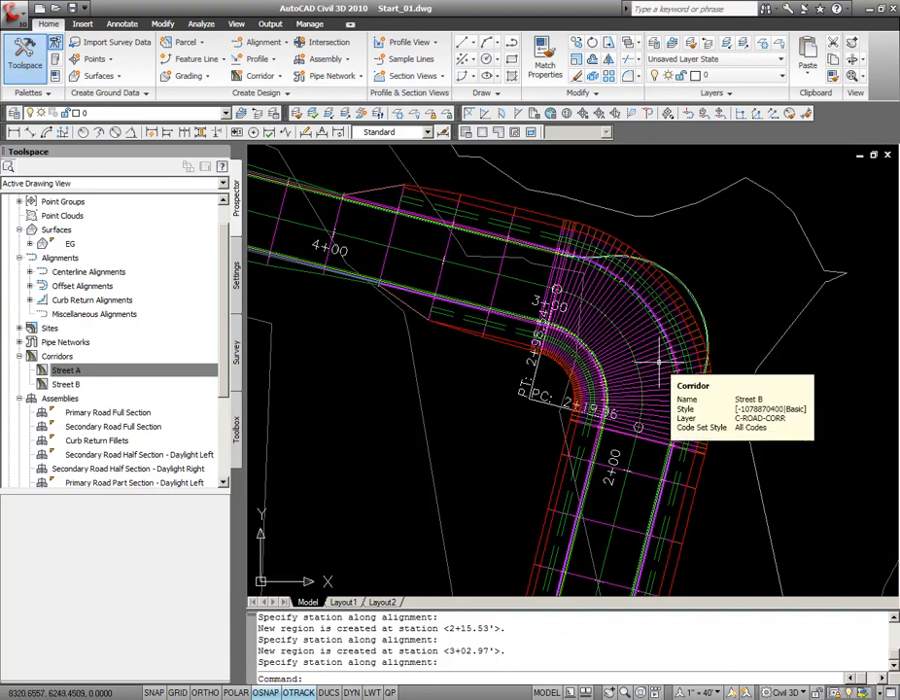
- Copy the Primary Road Full Section assembly together with its text label straight down into the empty space below, with Ortho on
scroll(530, 336, down, 4)
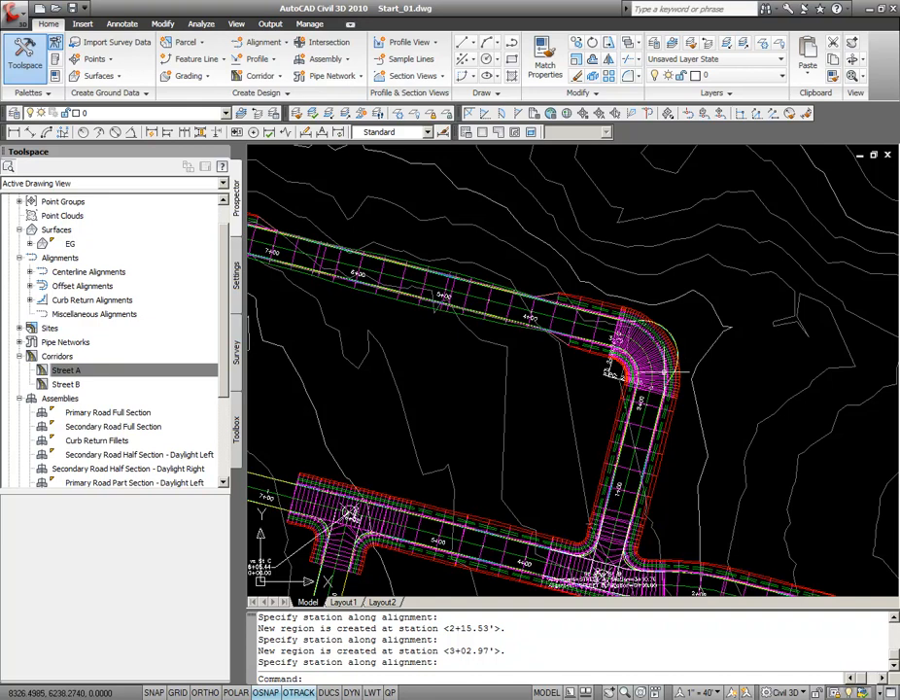
scroll(523, 367, down, 3)
middle_drag(708, 477, 614, 355)
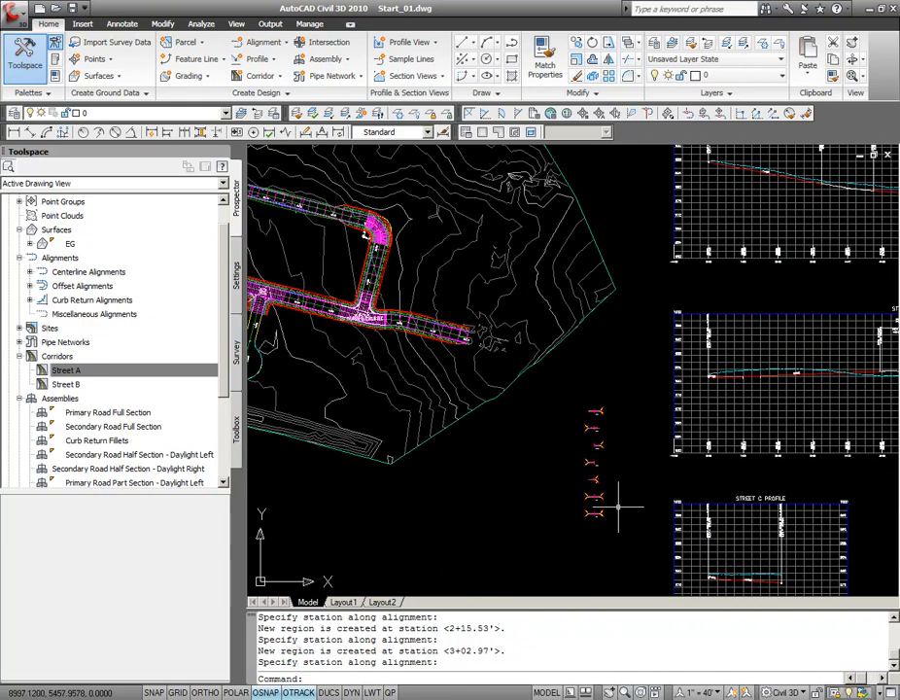
scroll(599, 529, up, 5)
scroll(592, 471, up, 4)
scroll(601, 516, up, 6)
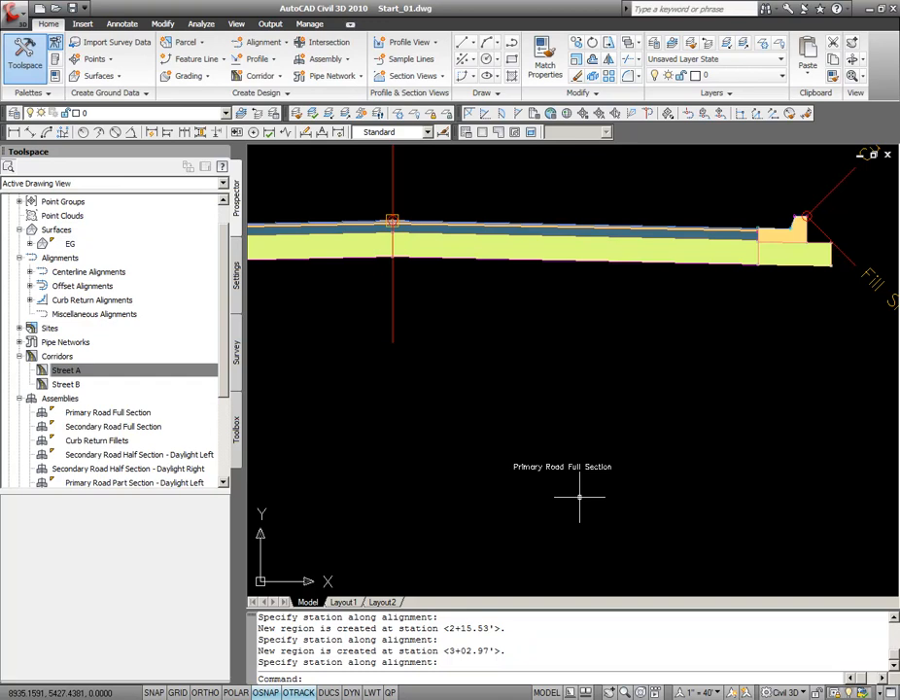
scroll(580, 498, down, 5)
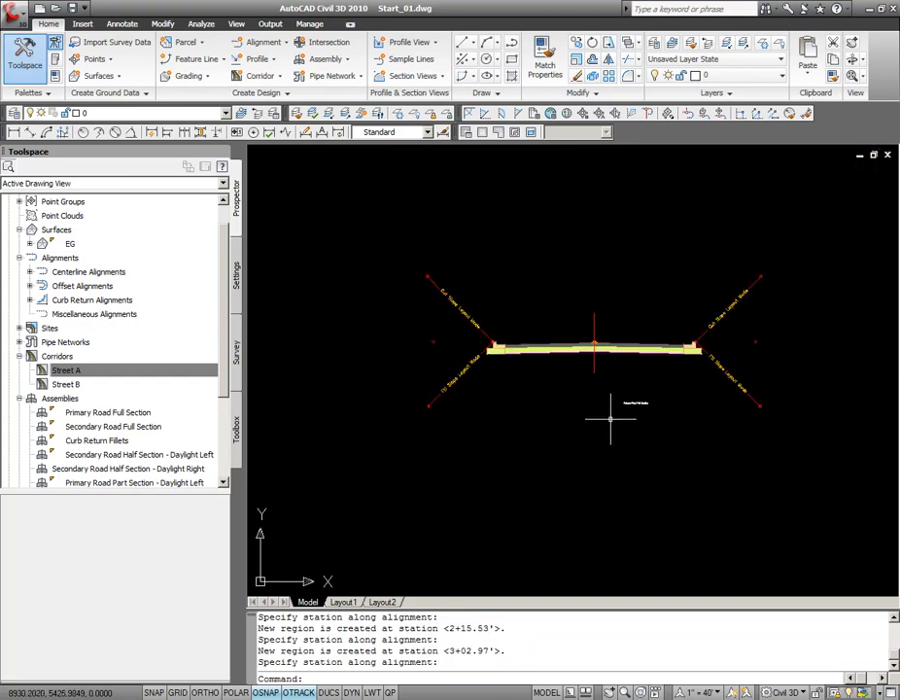
text(co)
key(Return)
click(652, 491)
click(585, 399)
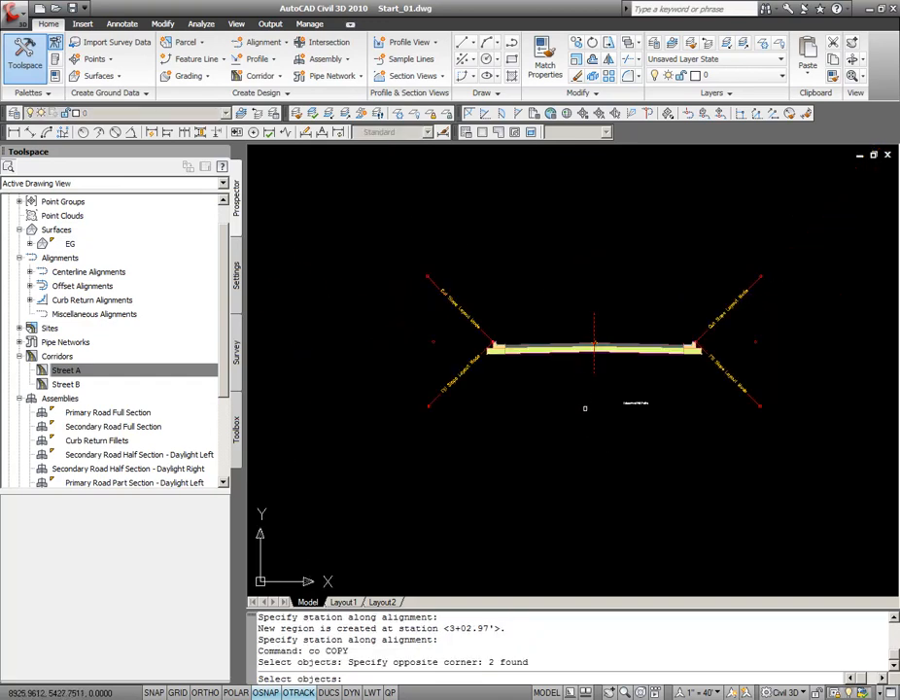
key(Return)
click(586, 401)
middle_drag(589, 518, 547, 416)
key(F8)
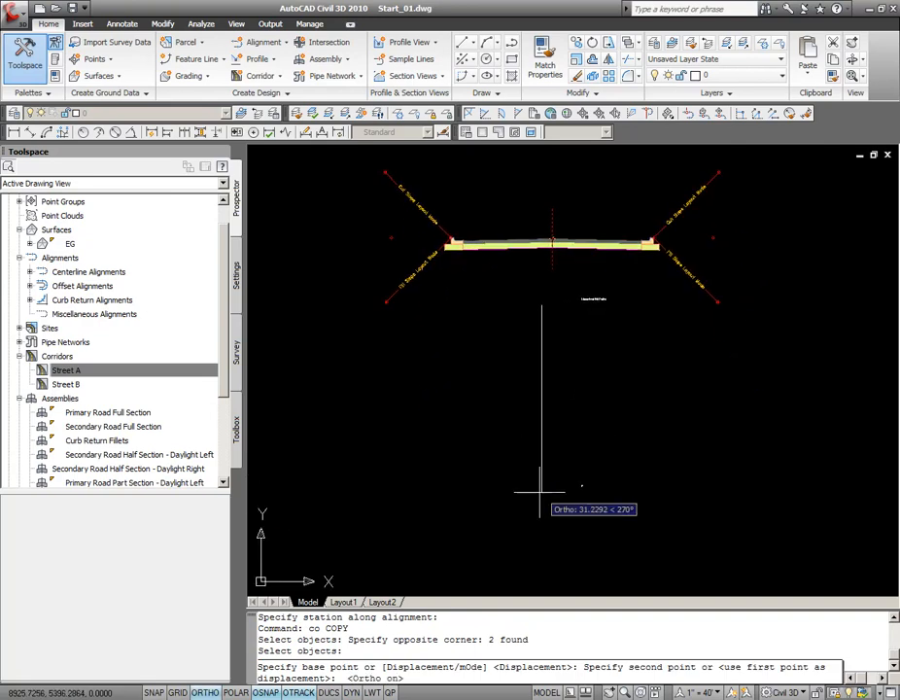
click(542, 451)
key(Return)
- Change the text label under the copied assembly to Knuckle
scroll(588, 484, up, 5)
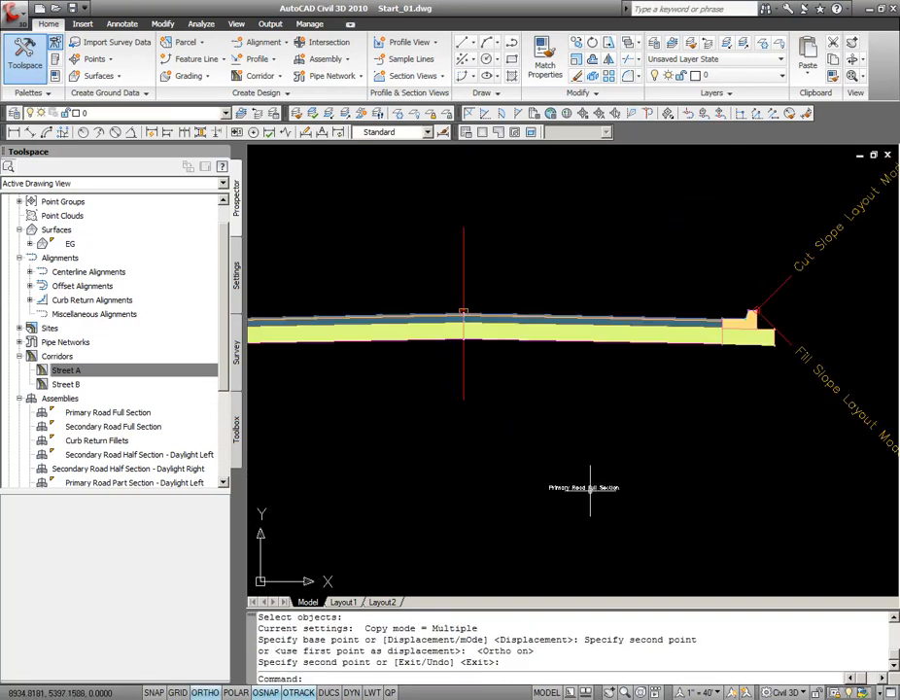
scroll(586, 487, up, 3)
click(584, 487)
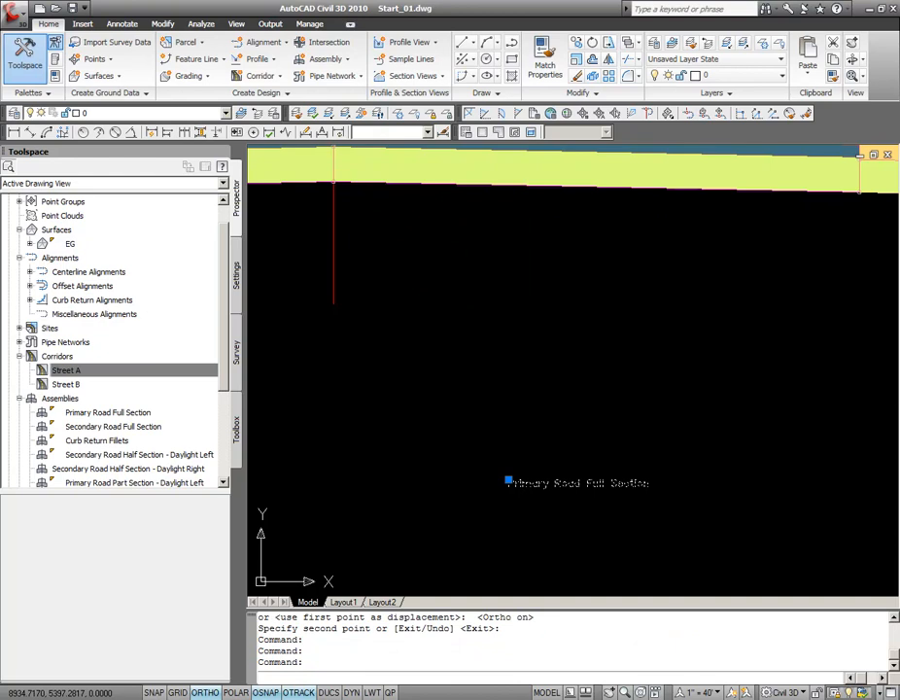
double_click(587, 483)
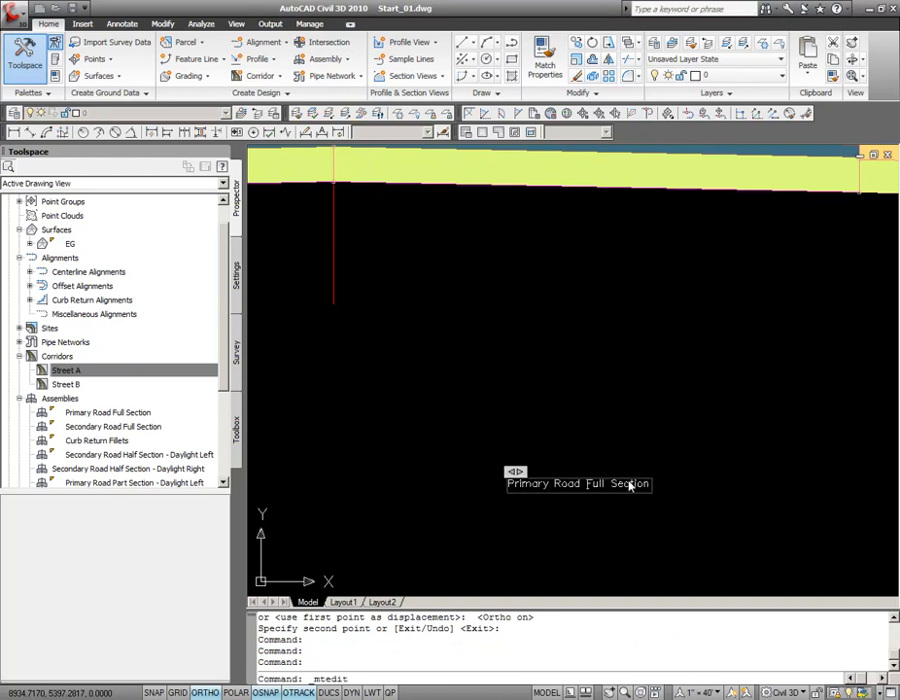
drag(651, 484, 483, 472)
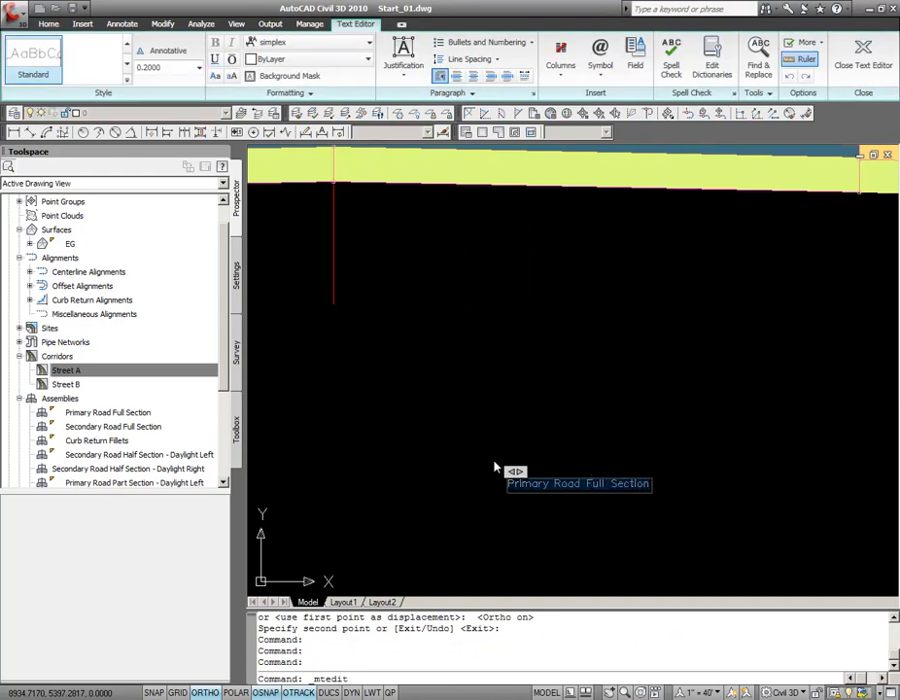
text(Knuckle)
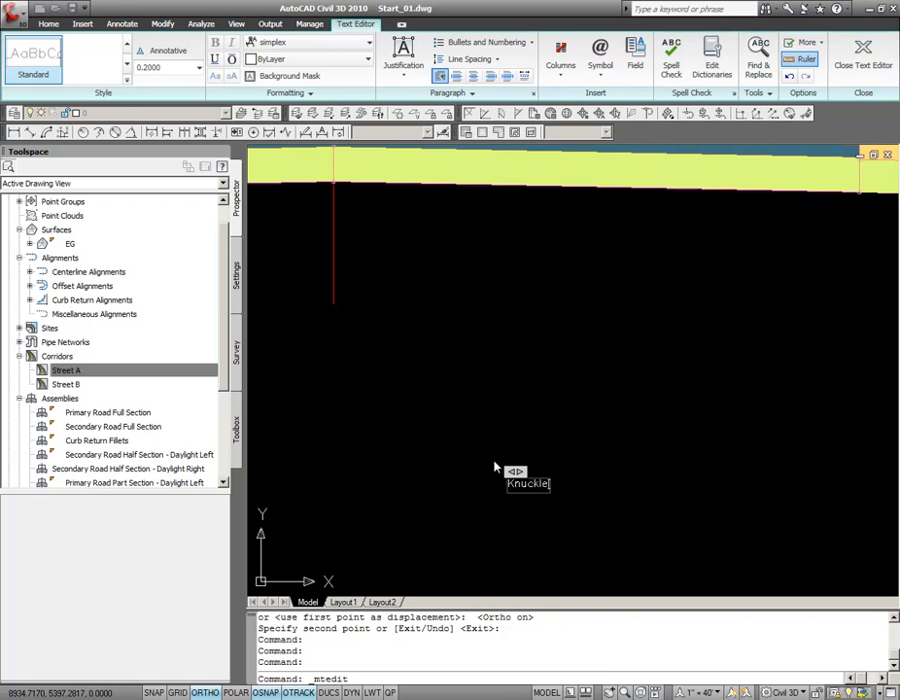
click(496, 468)
- Erase the curb and the daylight slope subassemblies from the right side of the copied assembly
scroll(482, 458, down, 3)
mouse_move(454, 301)
middle_down()
mouse_move(497, 325)
mouse_move(493, 350)
mouse_move(532, 370)
middle_up()
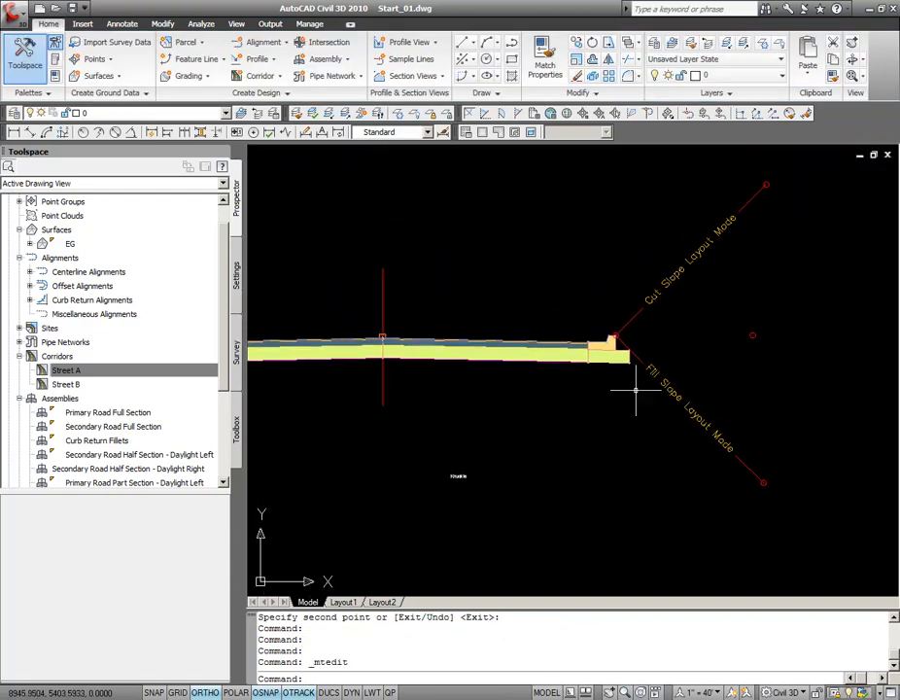
drag(627, 364, 627, 328)
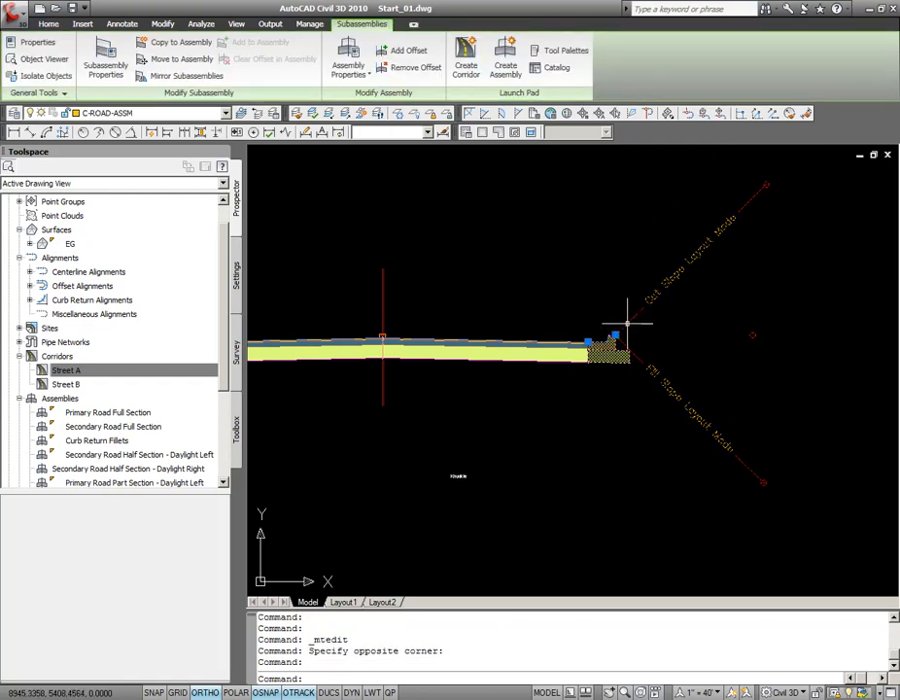
key(Delete)
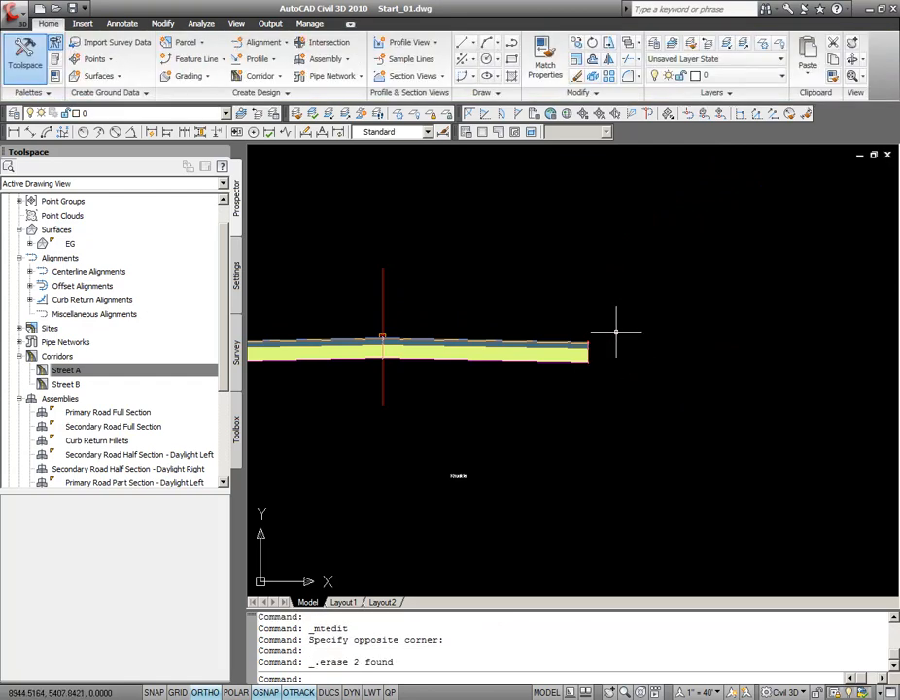
- Rename the copied assembly as Knuckle in its properties
scroll(616, 331, down, 2)
middle_drag(618, 326, 600, 373)
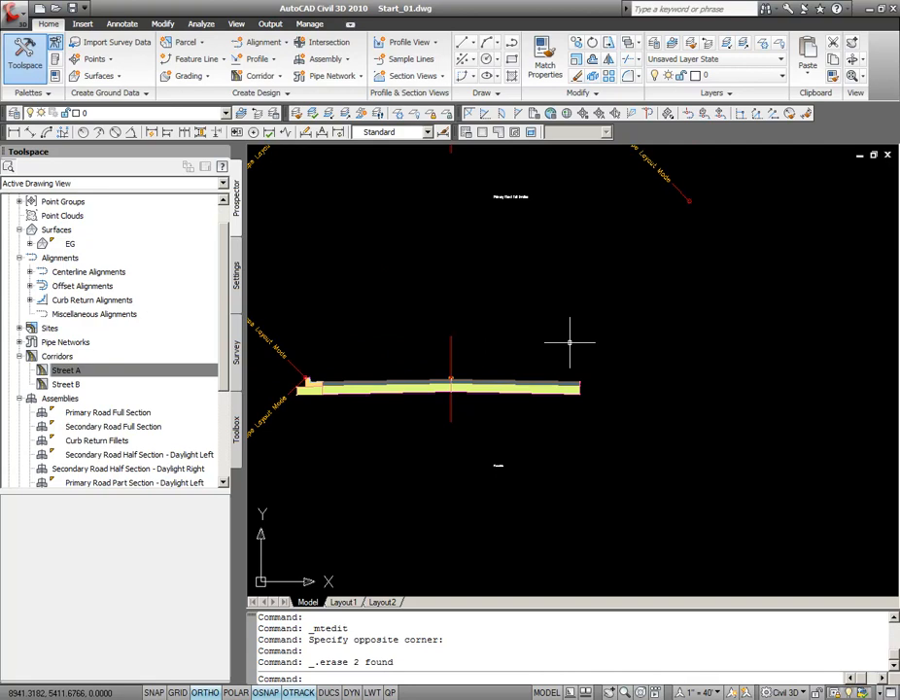
click(453, 348)
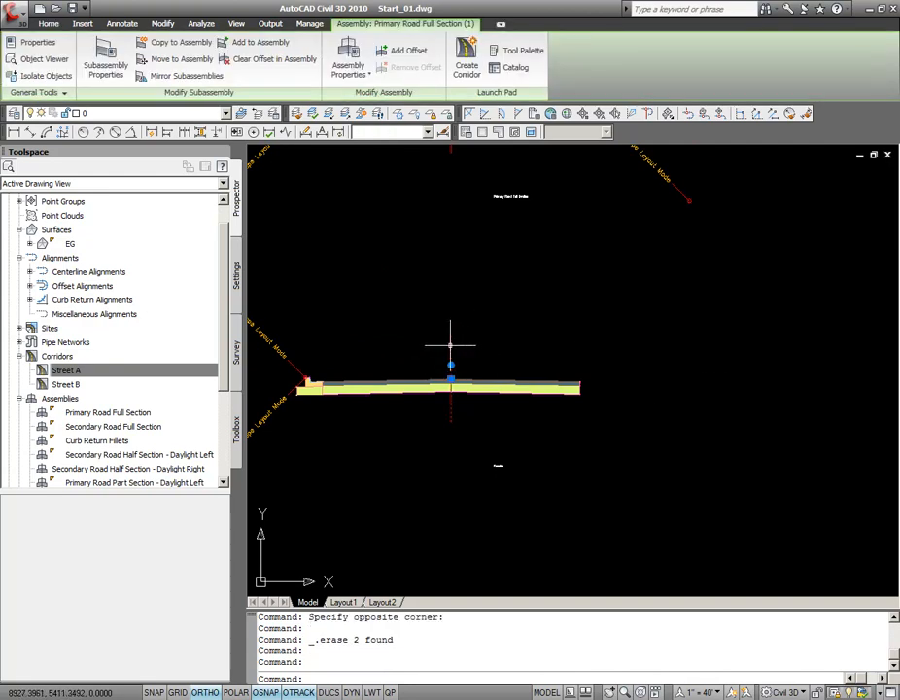
key(ctrl+1)
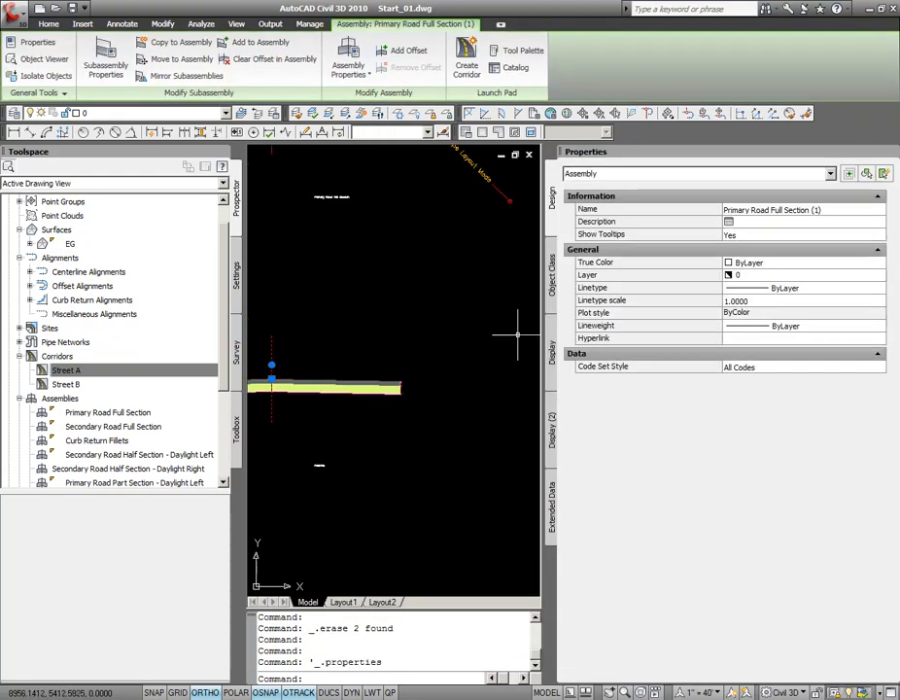
click(839, 208)
text(Knu)
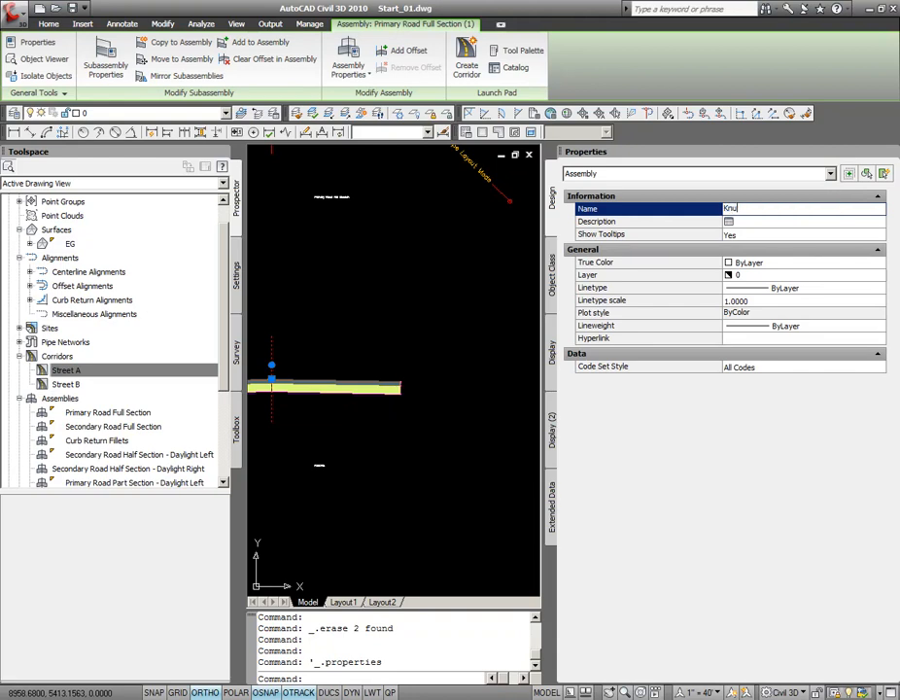
key(Return)
click(397, 437)
click(367, 432)
key(Escape)
- Copy the right LaneOutsideSuper subassembly onto the outer edge of the Knuckle assembly's right lane
click(360, 391)
scroll(369, 404, down, 3)
middle_drag(378, 412, 426, 437)
scroll(395, 418, up, 2)
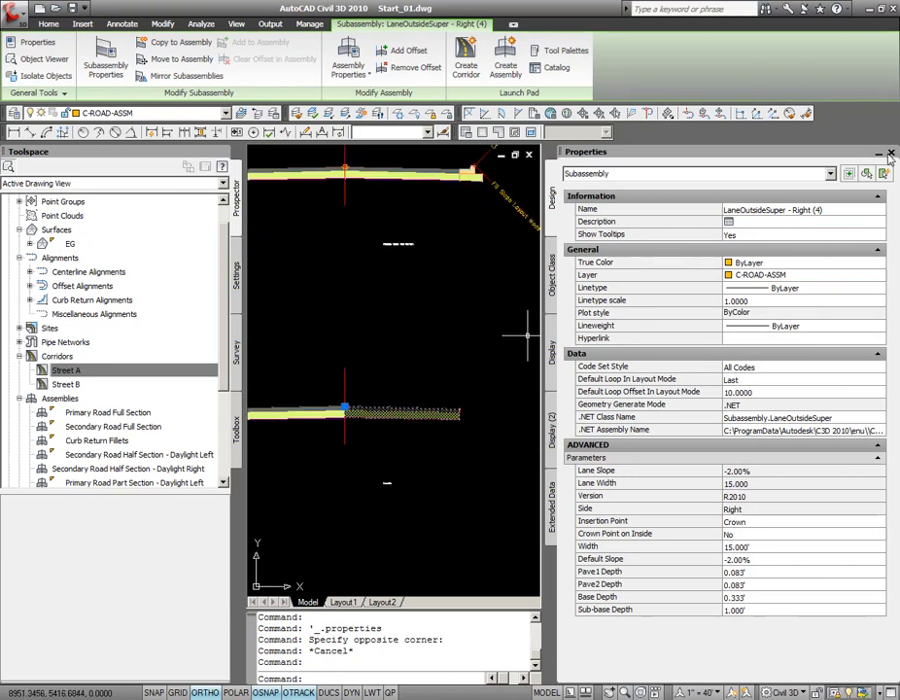
click(891, 154)
right_click(605, 138)
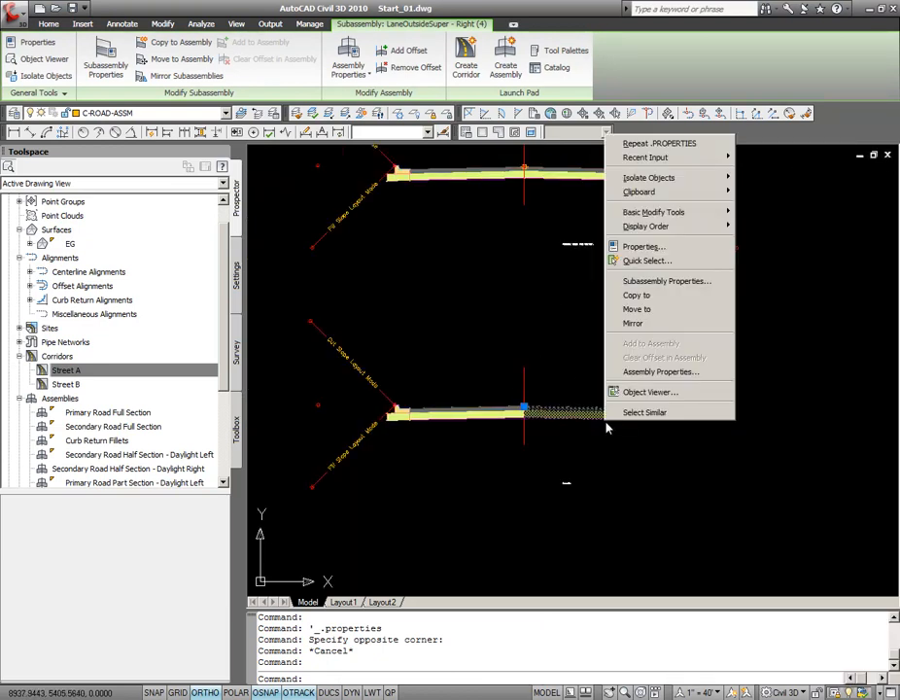
click(642, 295)
scroll(610, 399, up, 6)
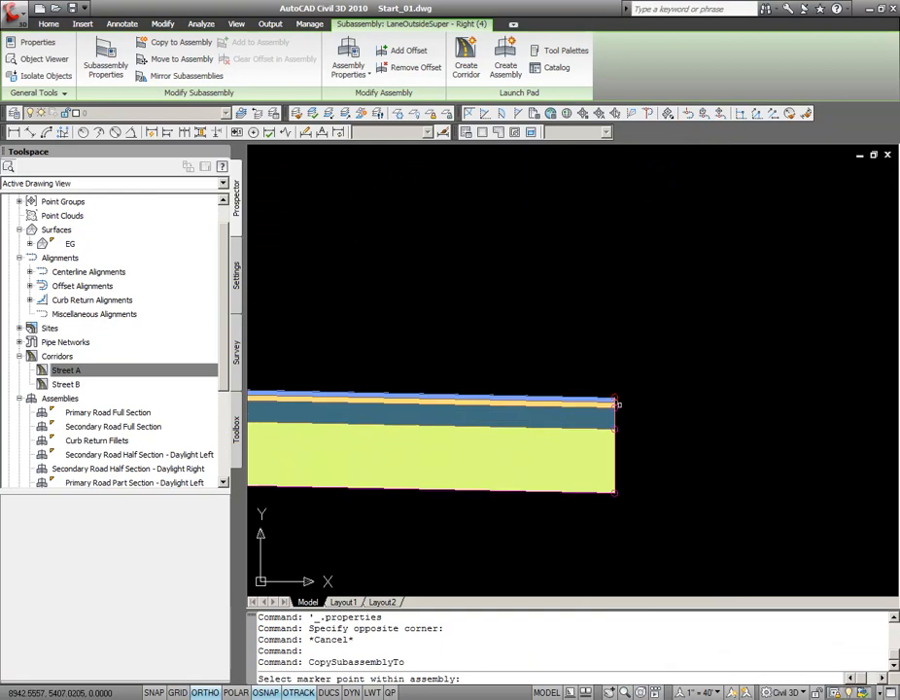
key(Escape)
scroll(612, 393, down, 5)
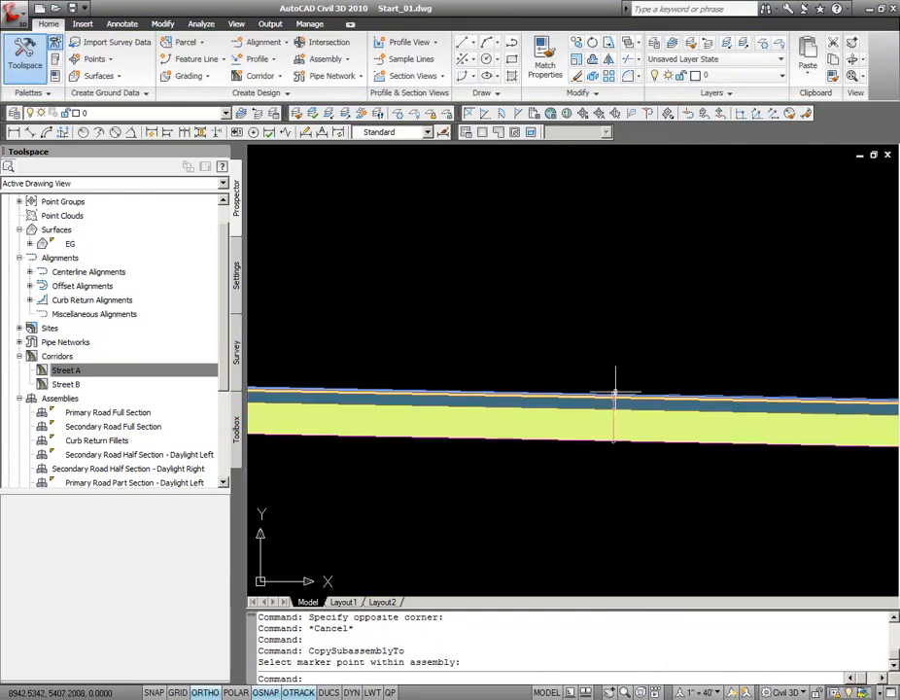
scroll(629, 398, down, 3)
- Rename the added outer lane subassembly as Knuckle and clear the selection
click(624, 397)
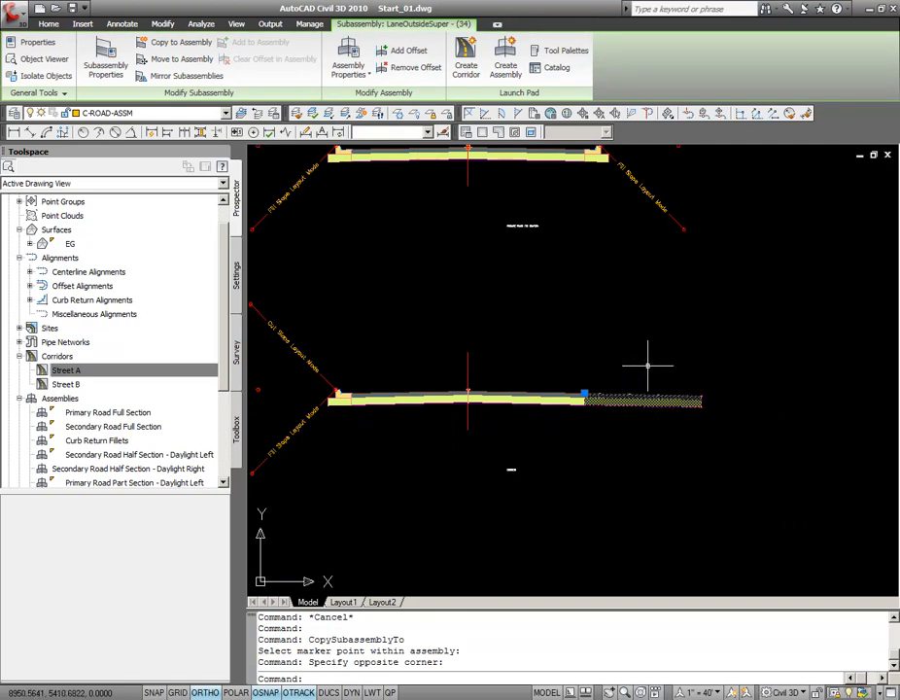
key(Escape)
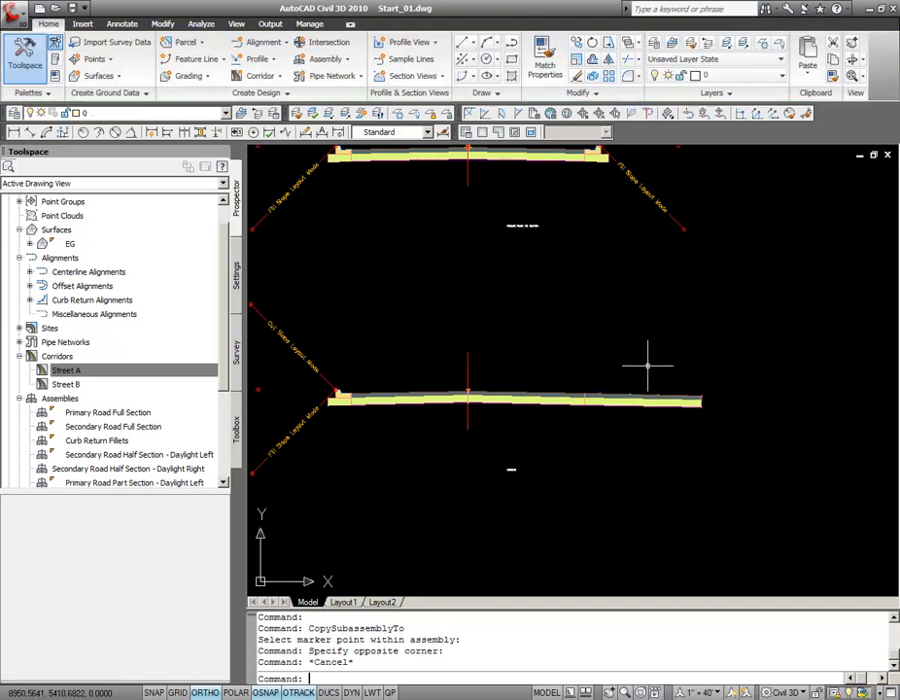
double_click(639, 399)
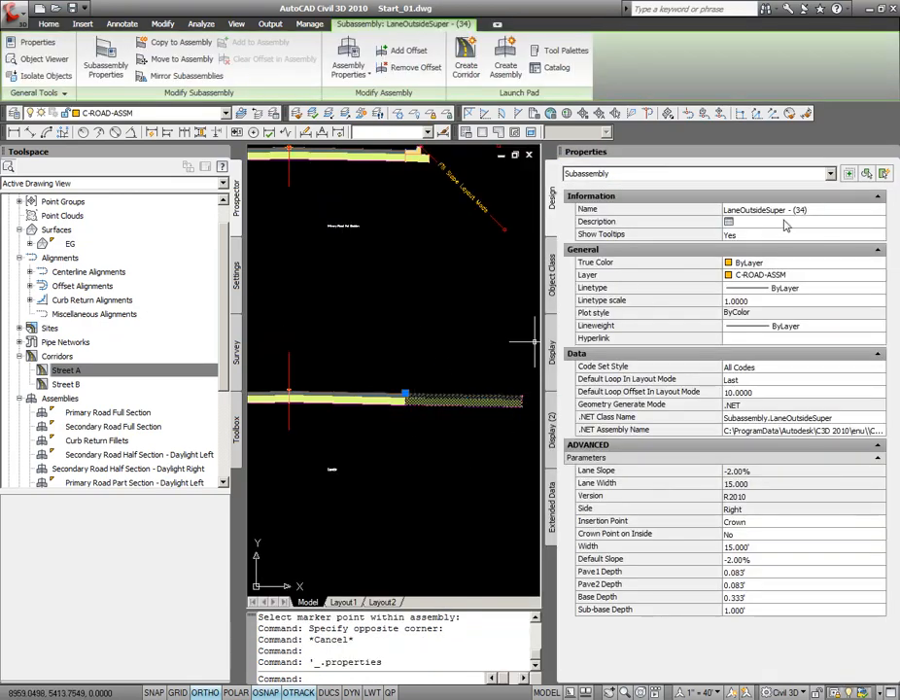
click(818, 208)
text(Knuckle)
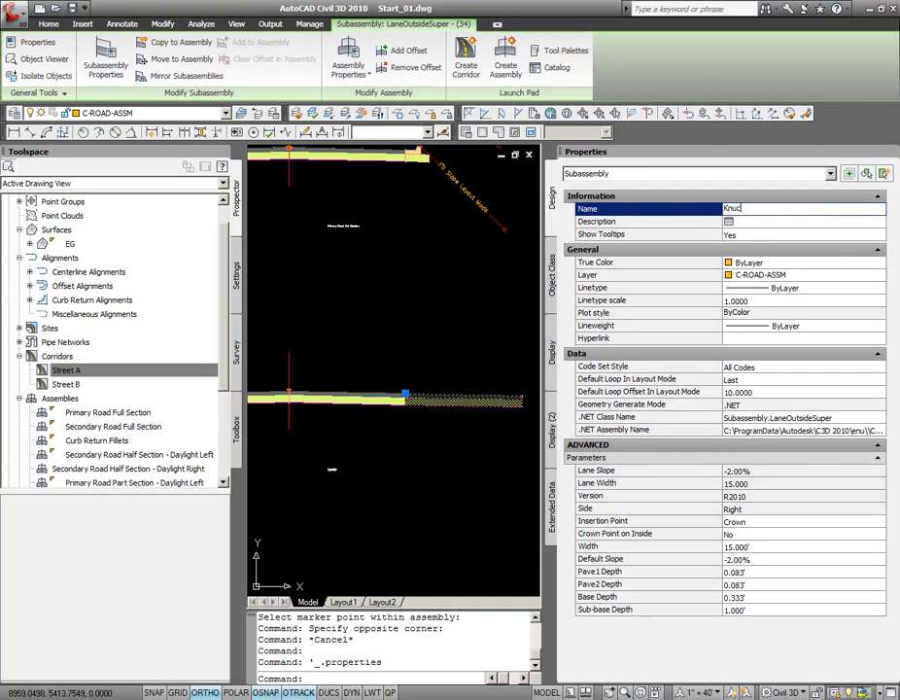
click(455, 278)
click(890, 153)
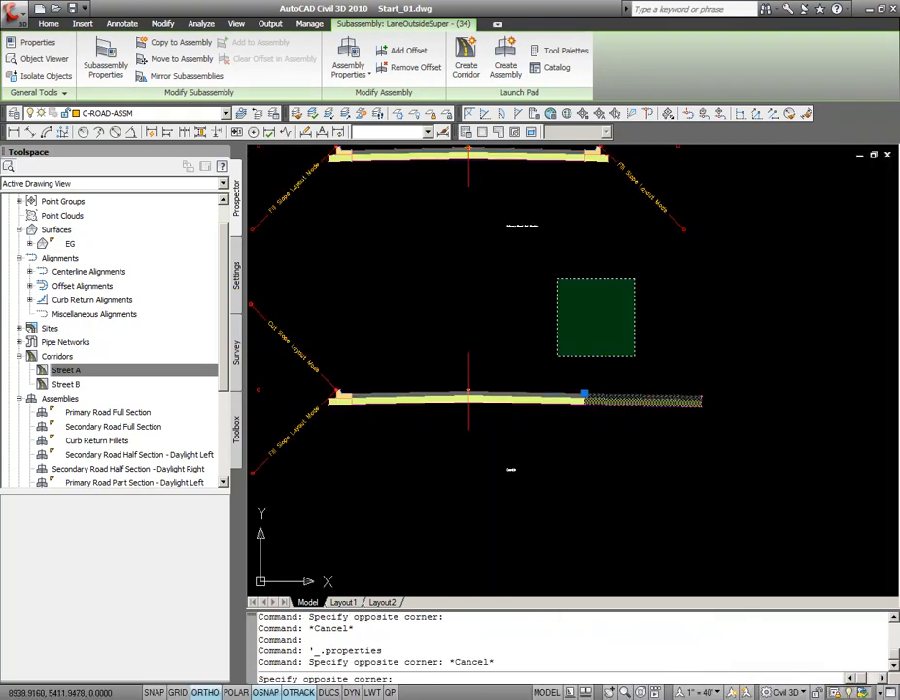
key(Escape)
key(Escape)
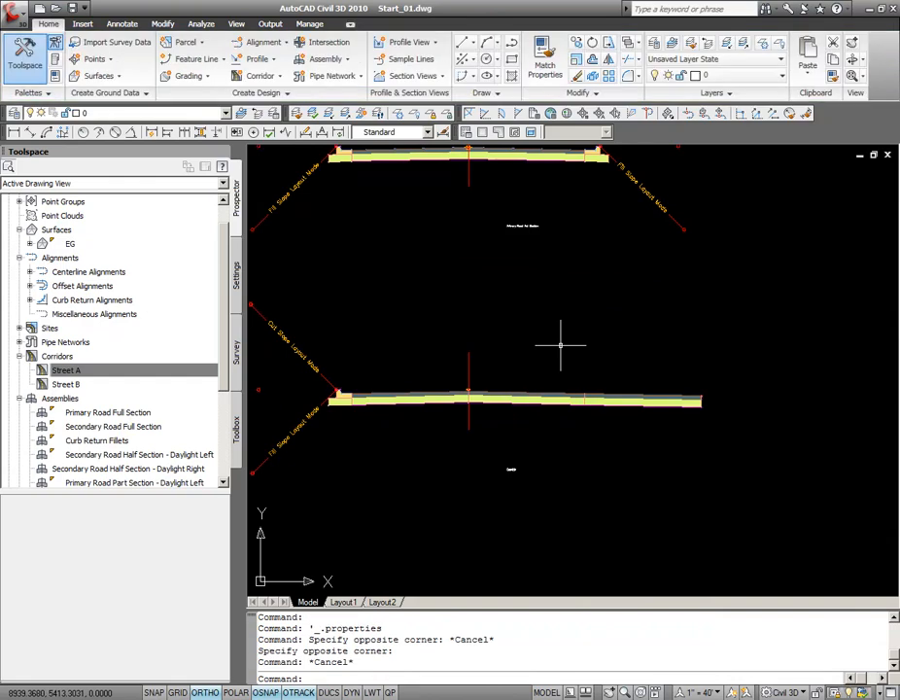
- Open the corridor properties of the Street B corridor at its first knuckle
scroll(560, 344, down, 4)
scroll(561, 345, down, 4)
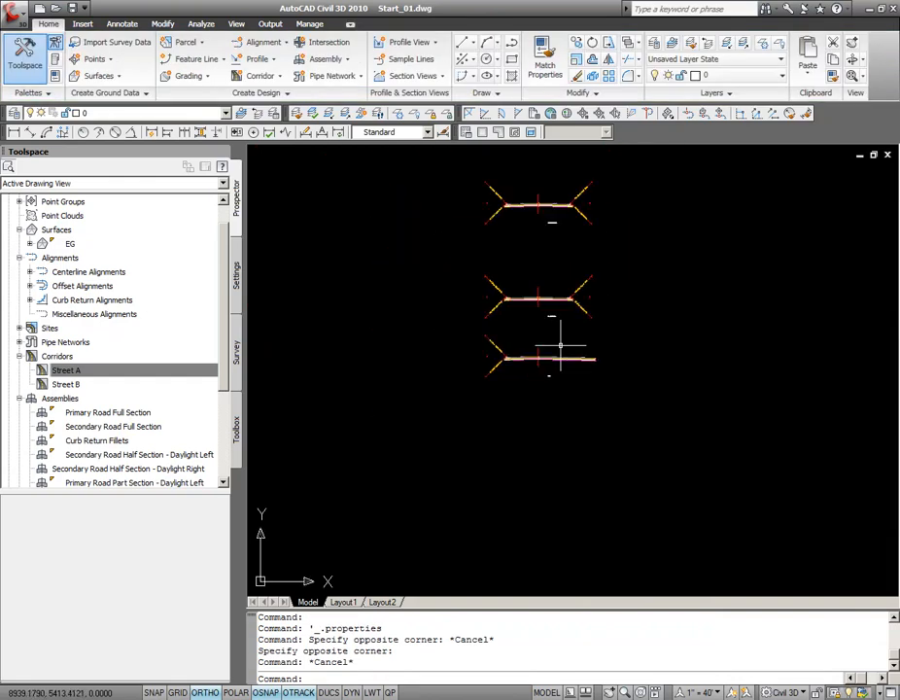
middle_drag(465, 308, 530, 475)
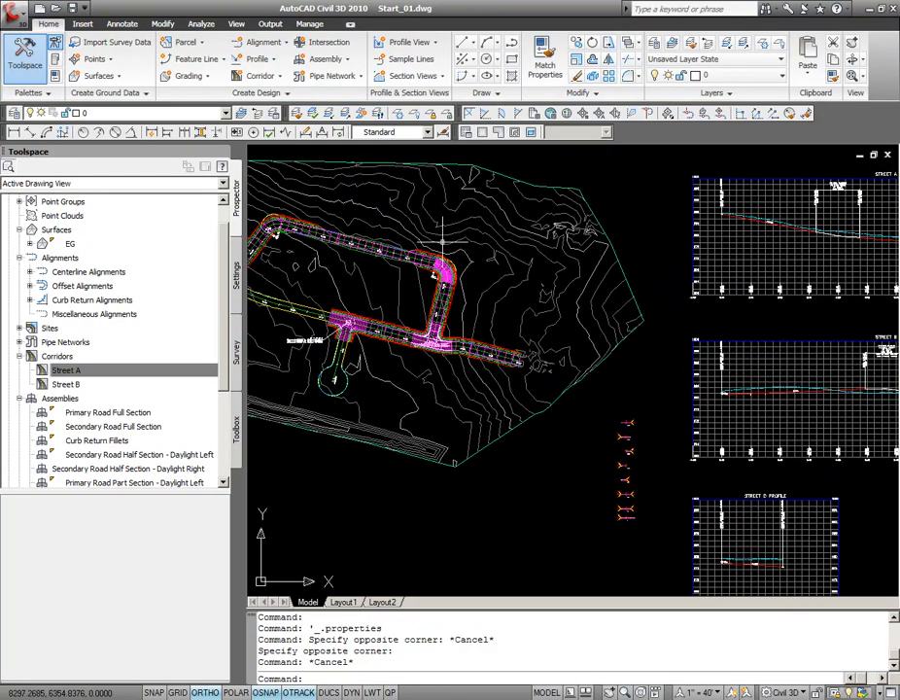
scroll(453, 254, up, 6)
middle_drag(446, 249, 436, 320)
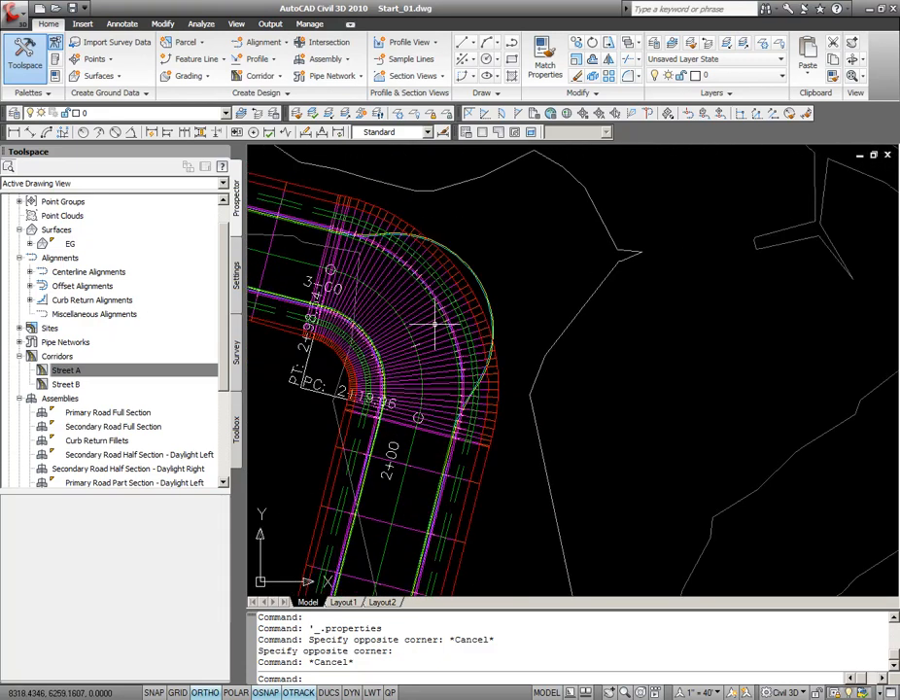
scroll(436, 321, up, 2)
click(430, 356)
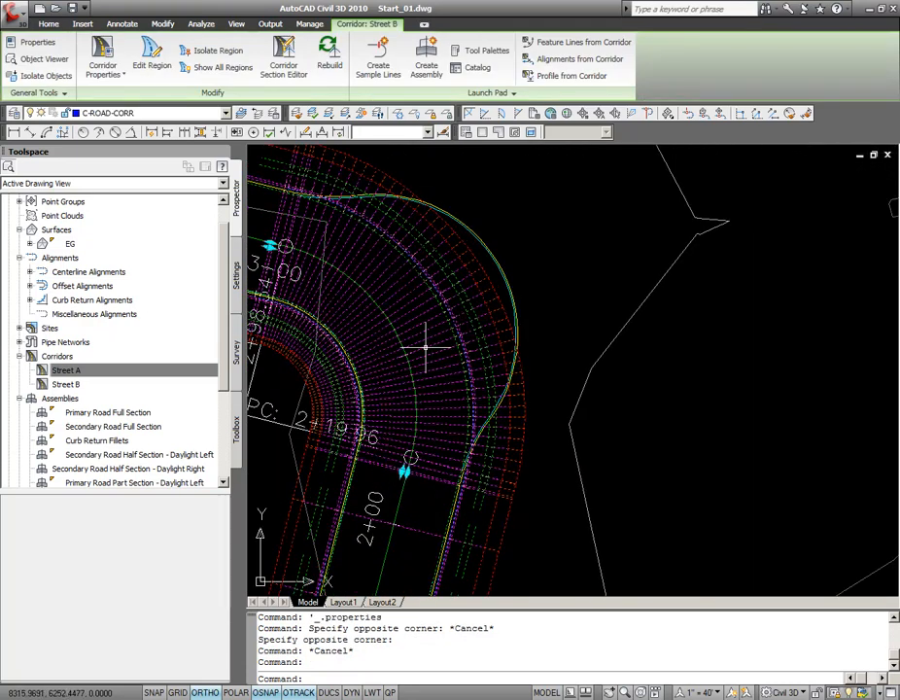
right_click(420, 337)
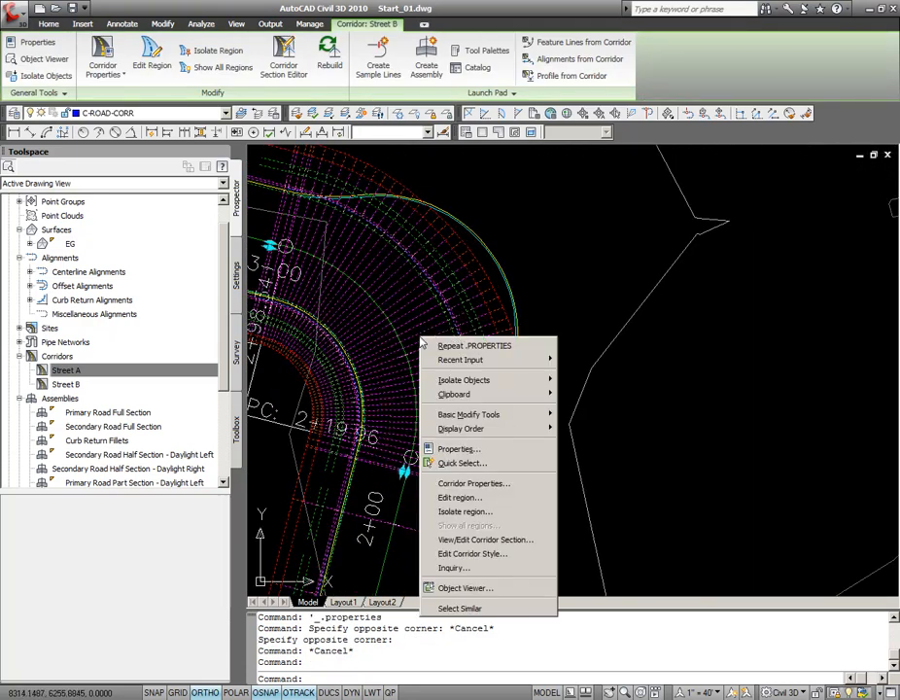
click(508, 486)
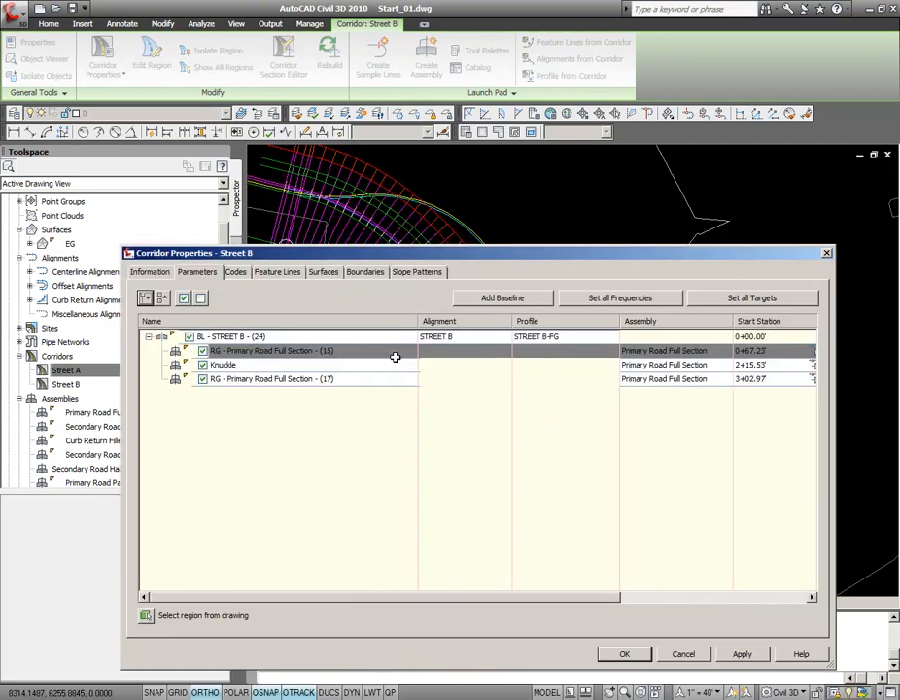
- Assign the Knuckle assembly to the Knuckle region of Street B and apply the change
drag(606, 599, 628, 599)
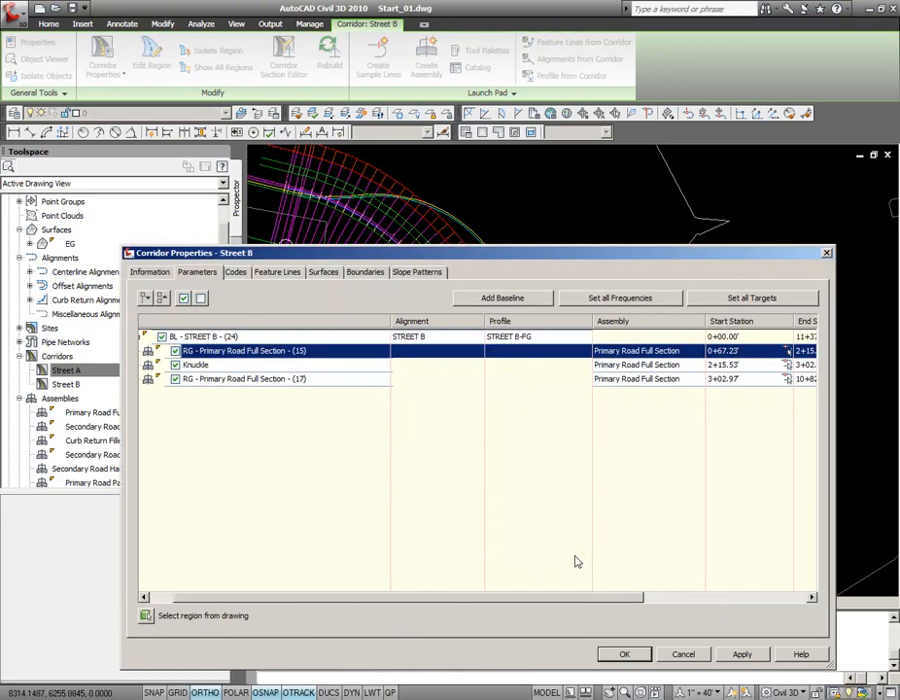
double_click(686, 365)
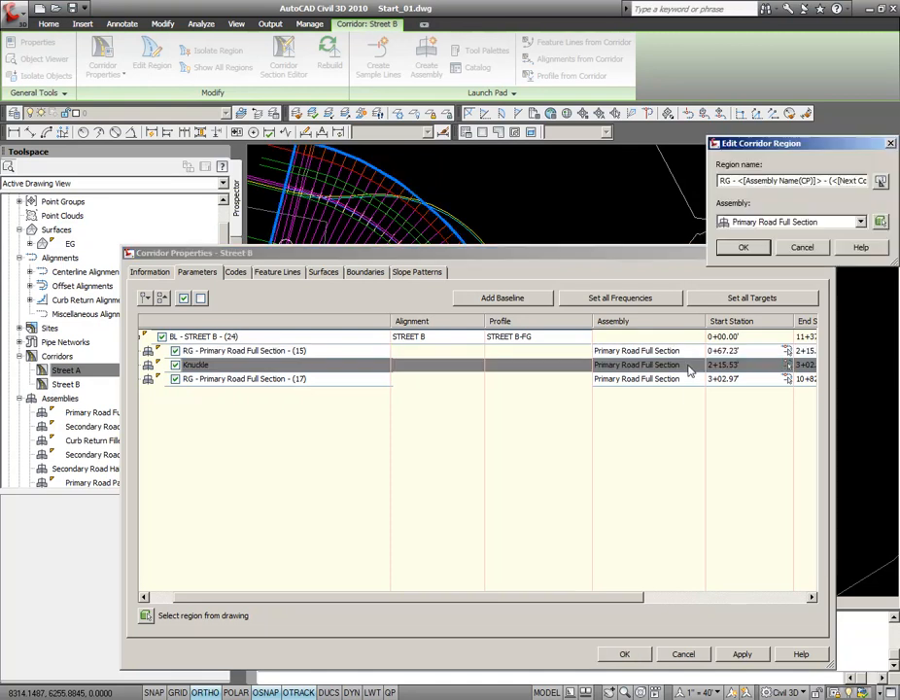
click(778, 222)
click(748, 251)
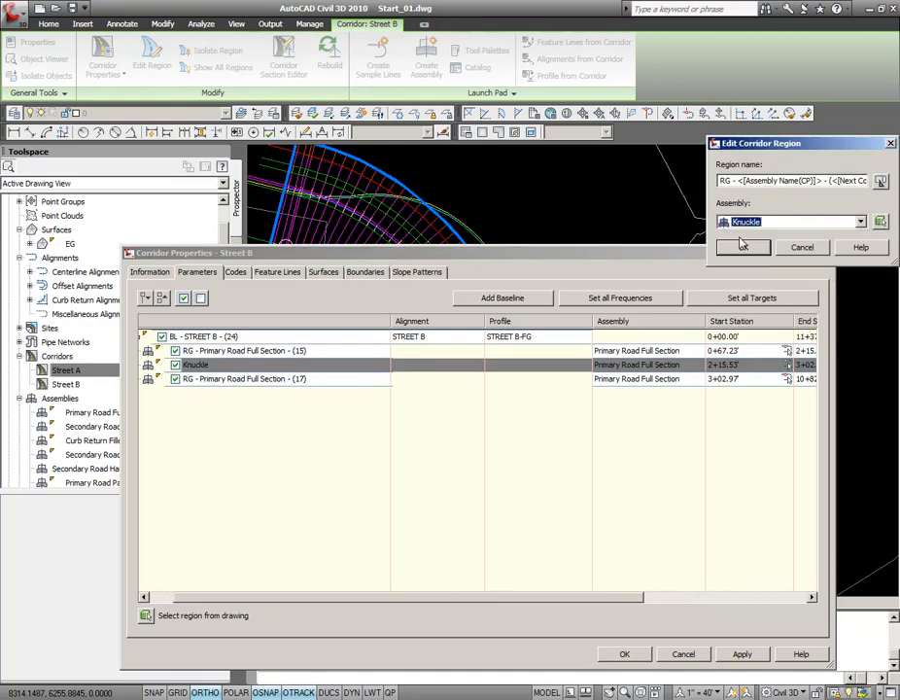
click(742, 249)
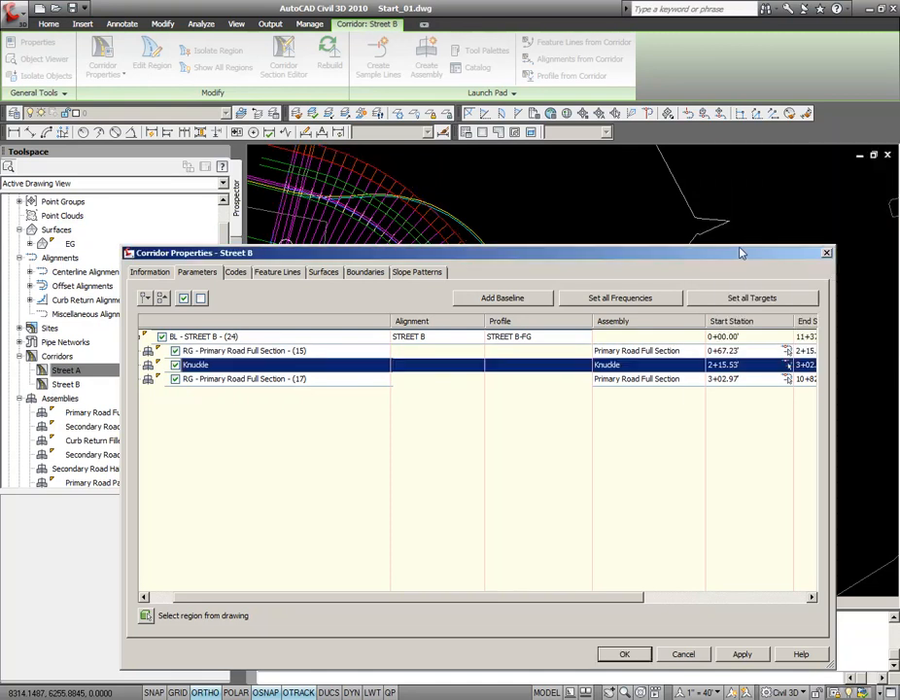
click(741, 652)
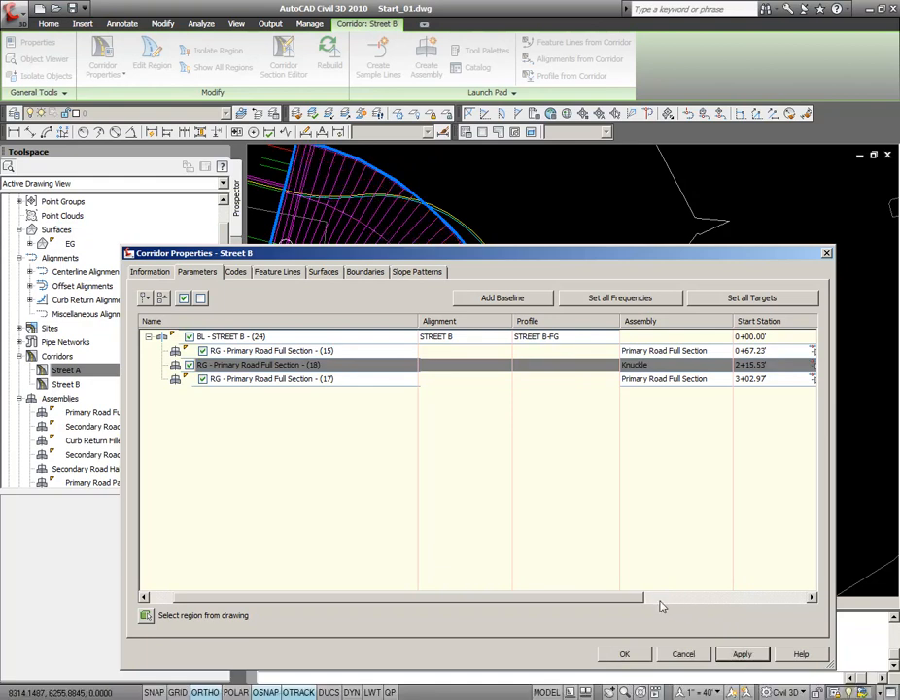
- Open the width target selection for the Knuckle subassembly in the target mapping of Street B's Knuckle-assembly region
drag(560, 256, 547, 528)
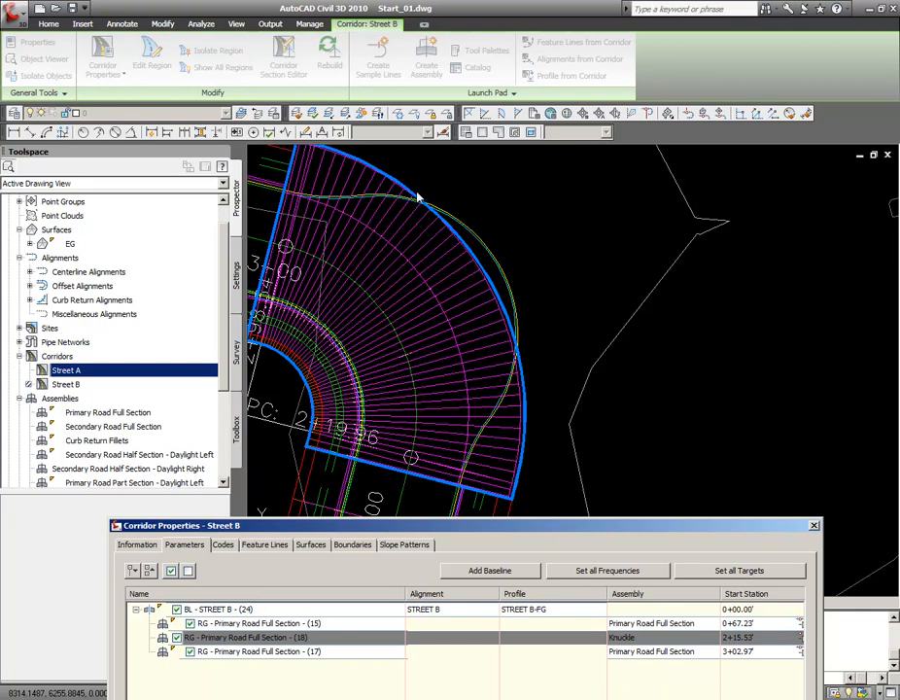
drag(486, 529, 477, 371)
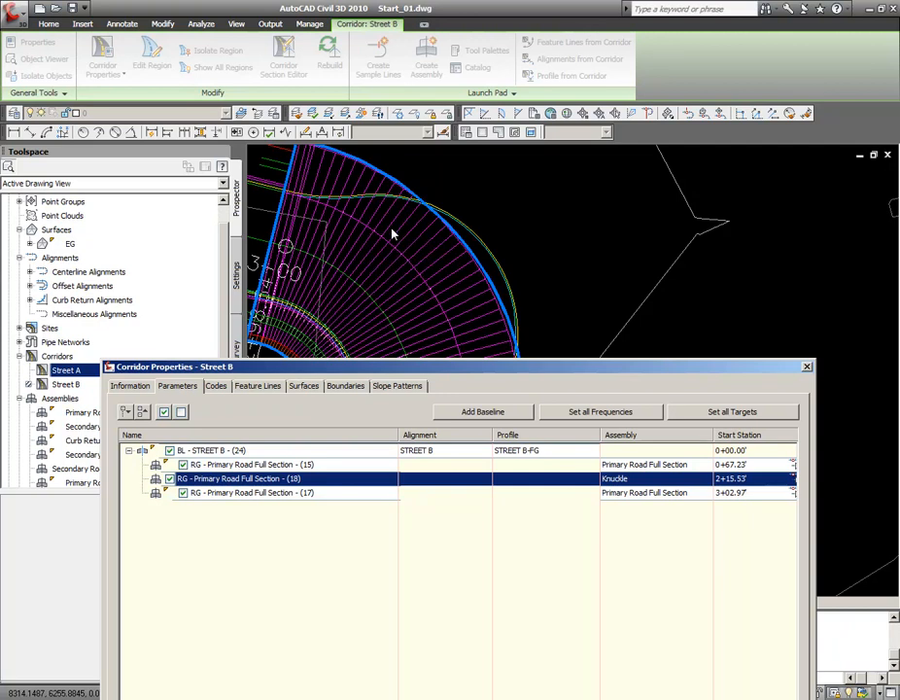
drag(465, 373, 440, 193)
drag(569, 538, 698, 531)
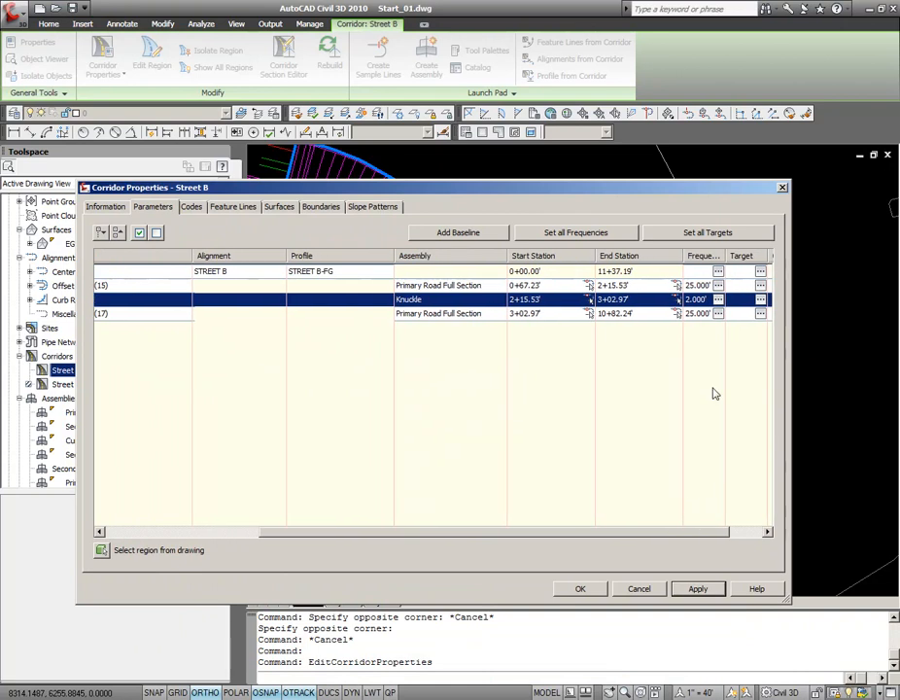
click(761, 302)
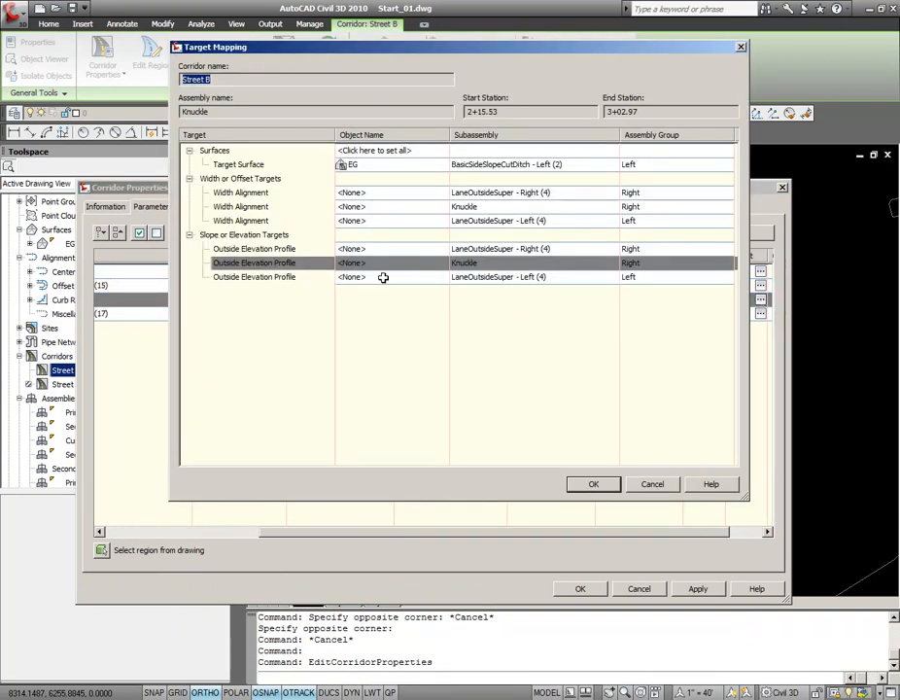
click(504, 206)
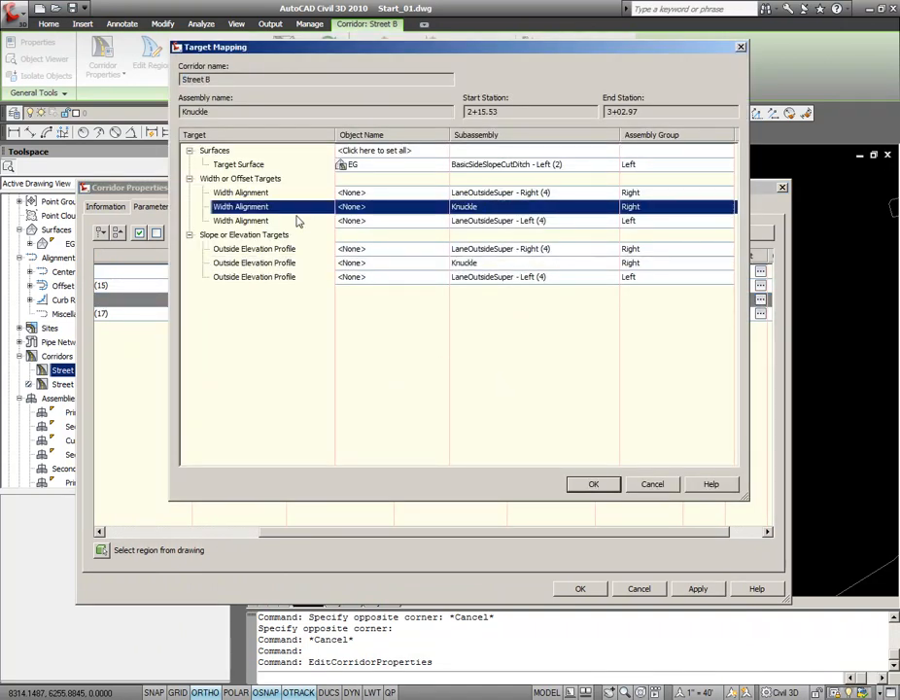
click(385, 207)
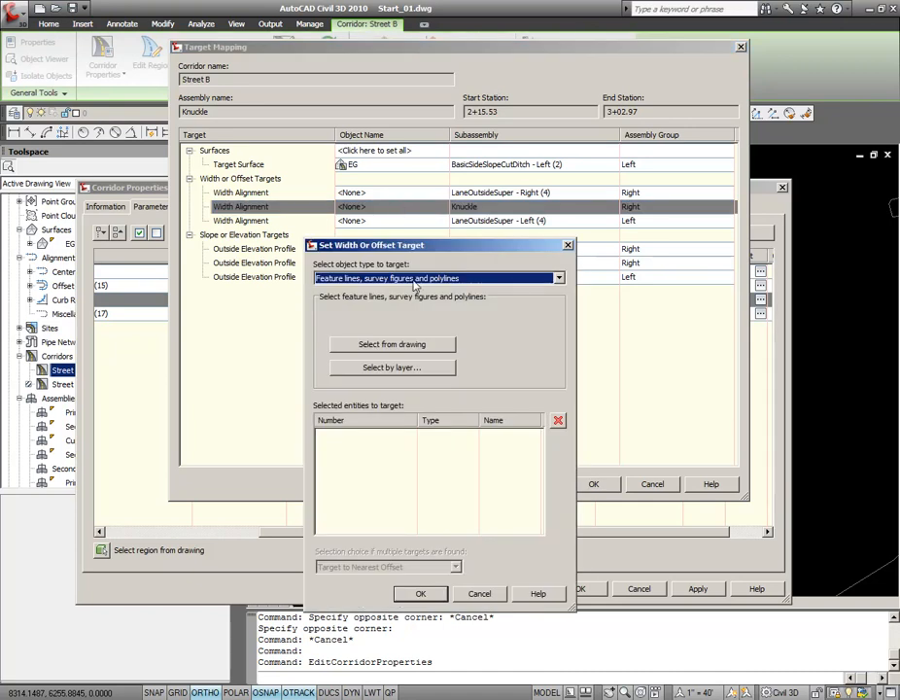
click(406, 346)
scroll(503, 294, up, 2)
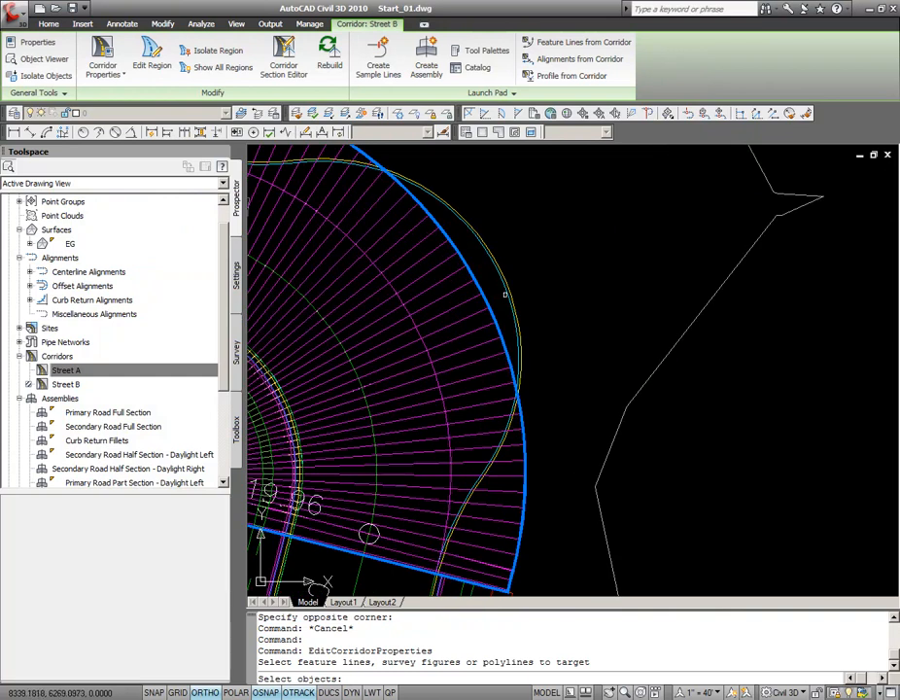
click(507, 292)
key(Escape)
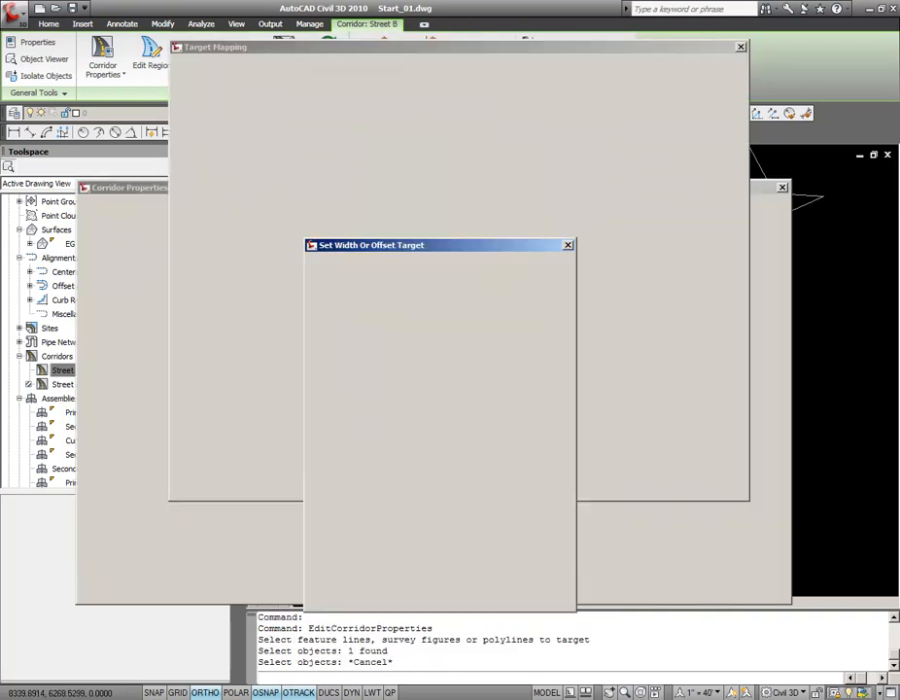
- Set the cyan inner polyline around the knuckle bulge as the Knuckle subassembly's width target and apply it to the Street B corridor
click(430, 345)
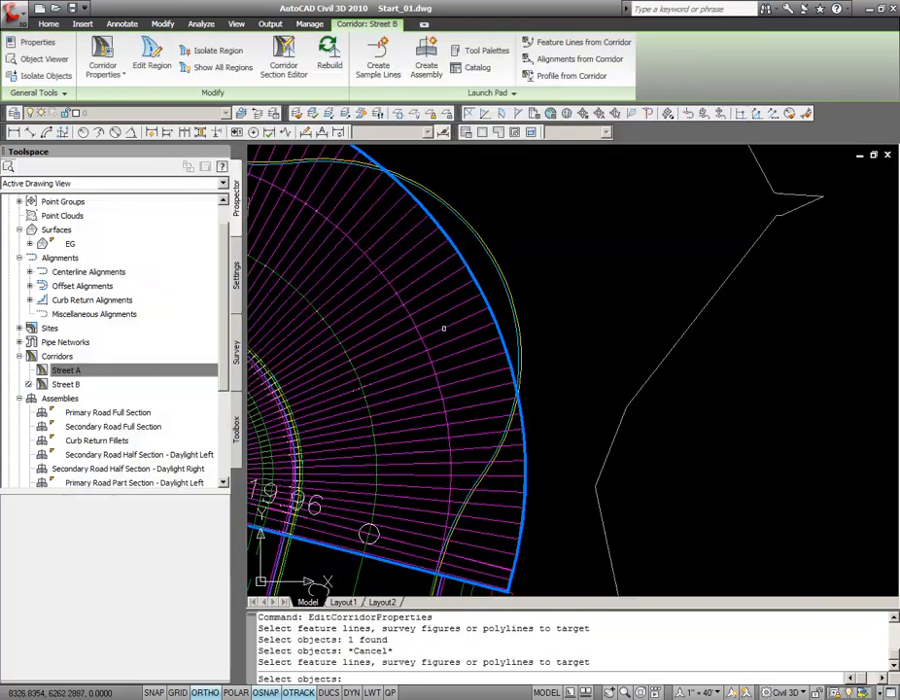
click(507, 297)
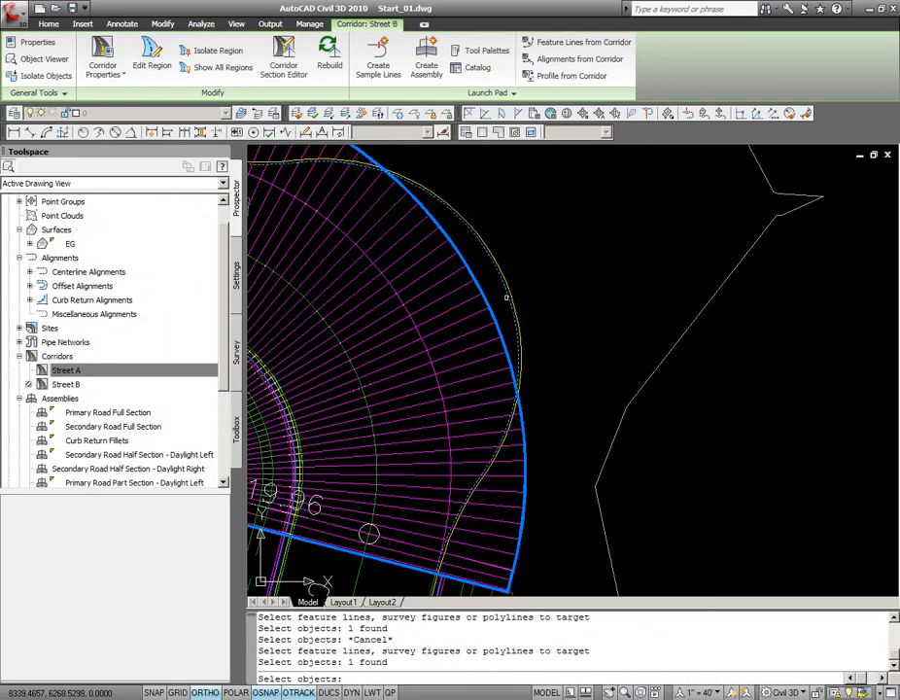
key(Return)
click(421, 594)
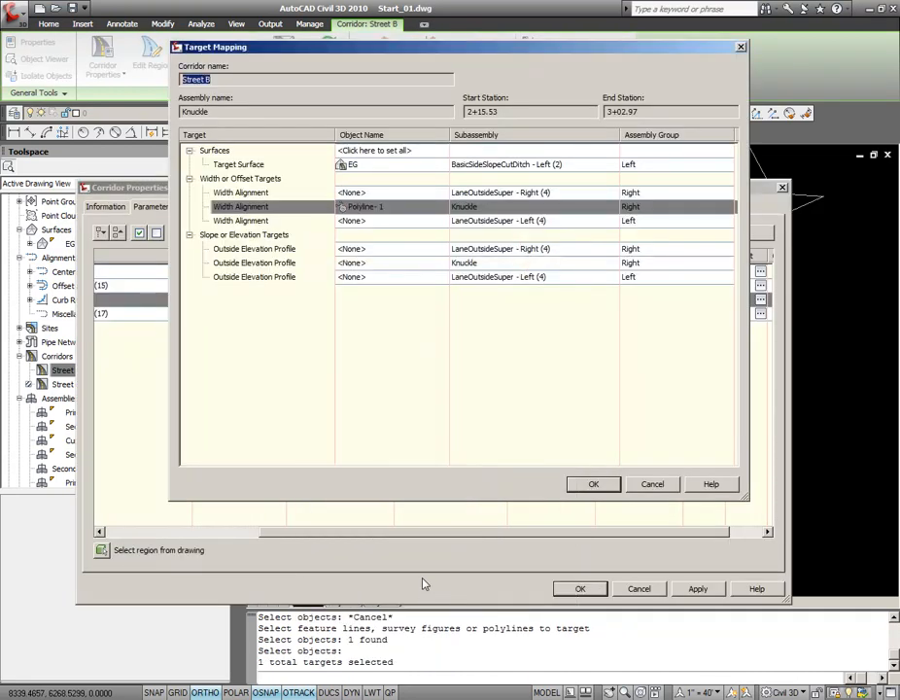
click(593, 485)
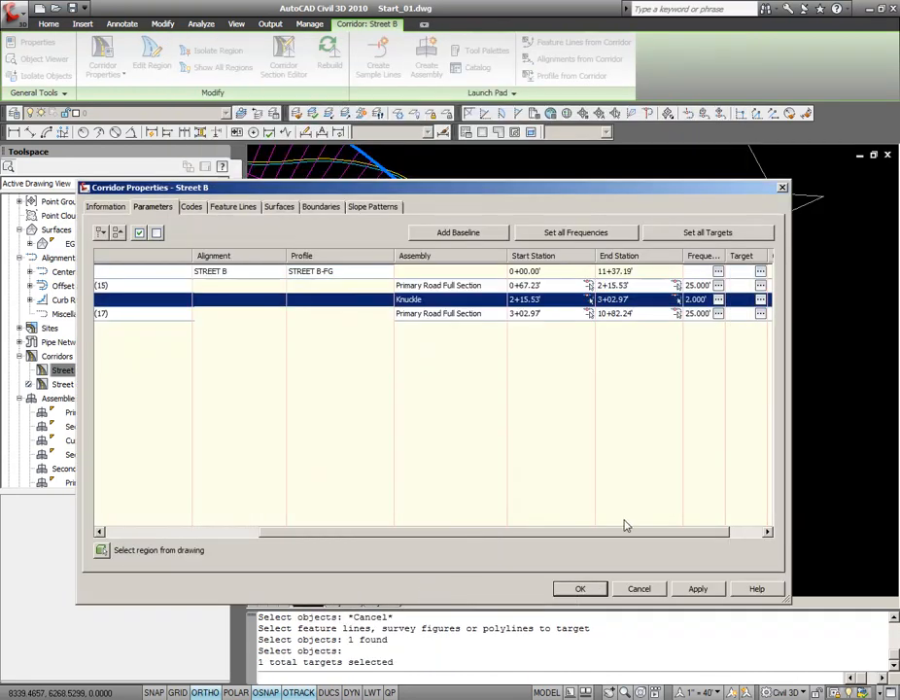
click(697, 589)
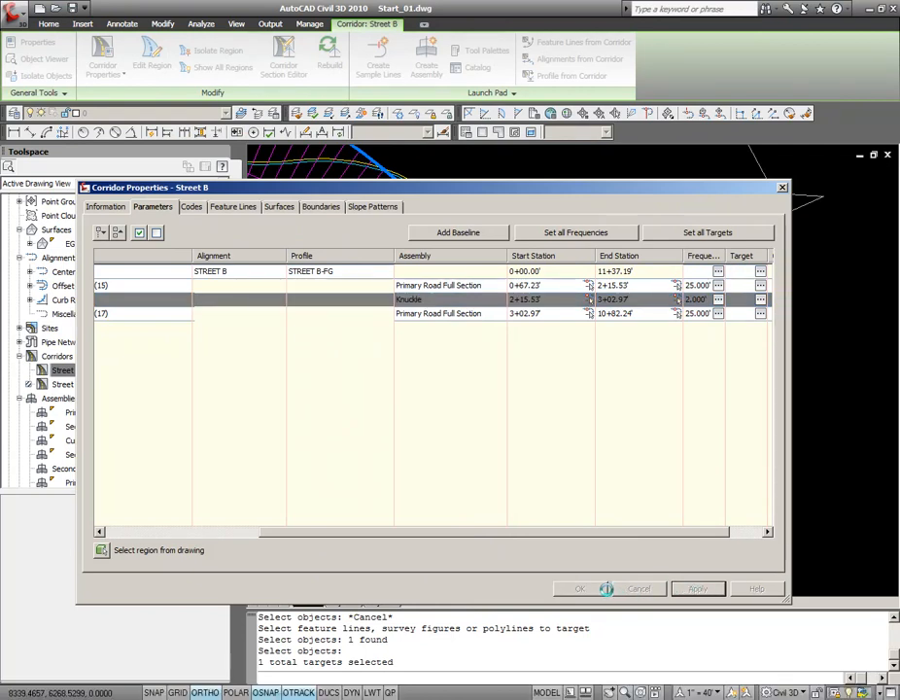
click(587, 589)
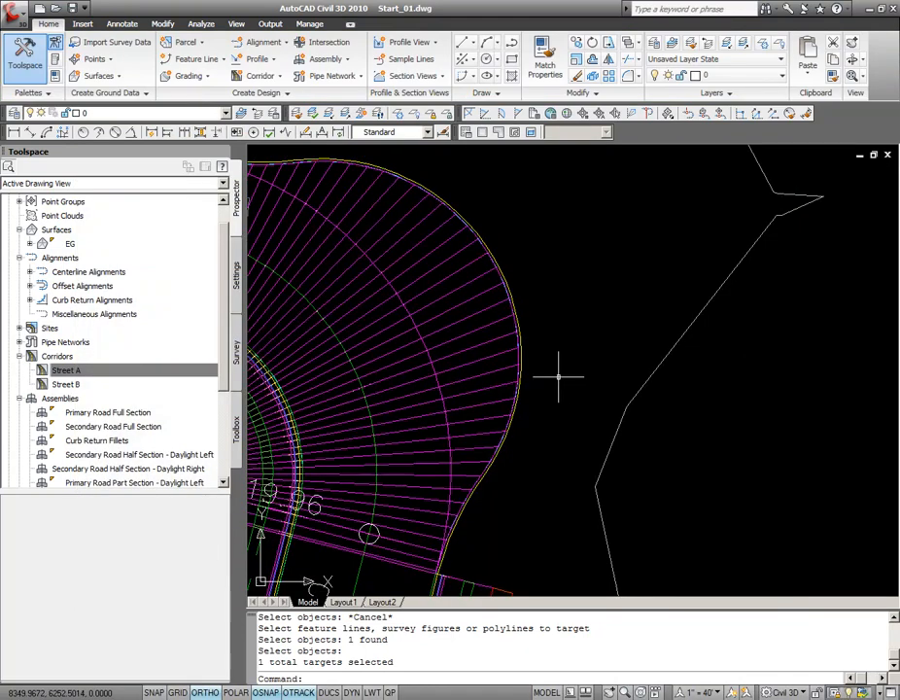
- Open the Street B corridor properties again from the corridor at the second knuckle bend
scroll(557, 367, down, 2)
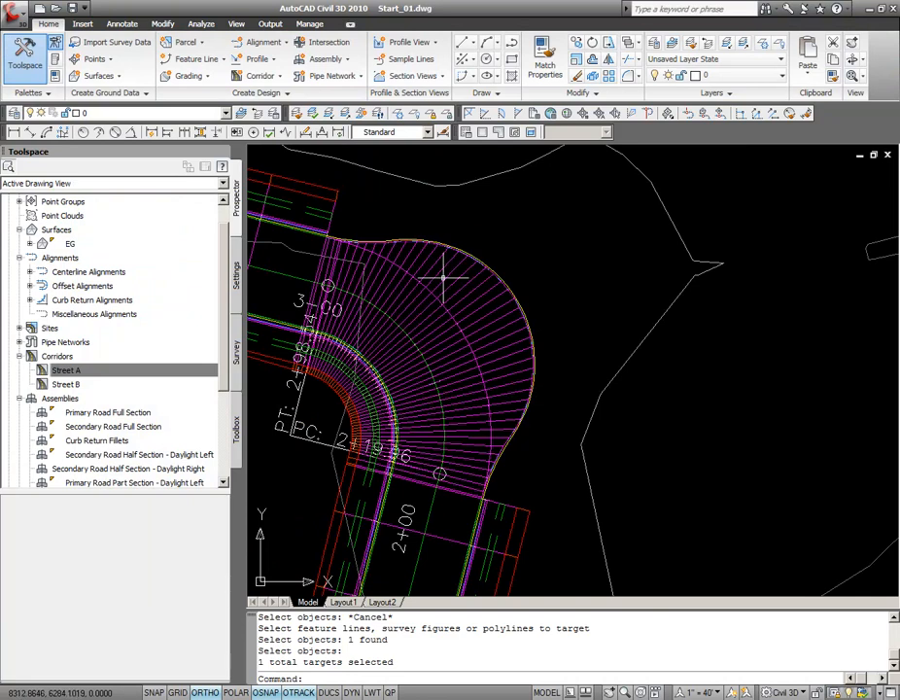
scroll(428, 255, down, 5)
scroll(410, 301, up, 4)
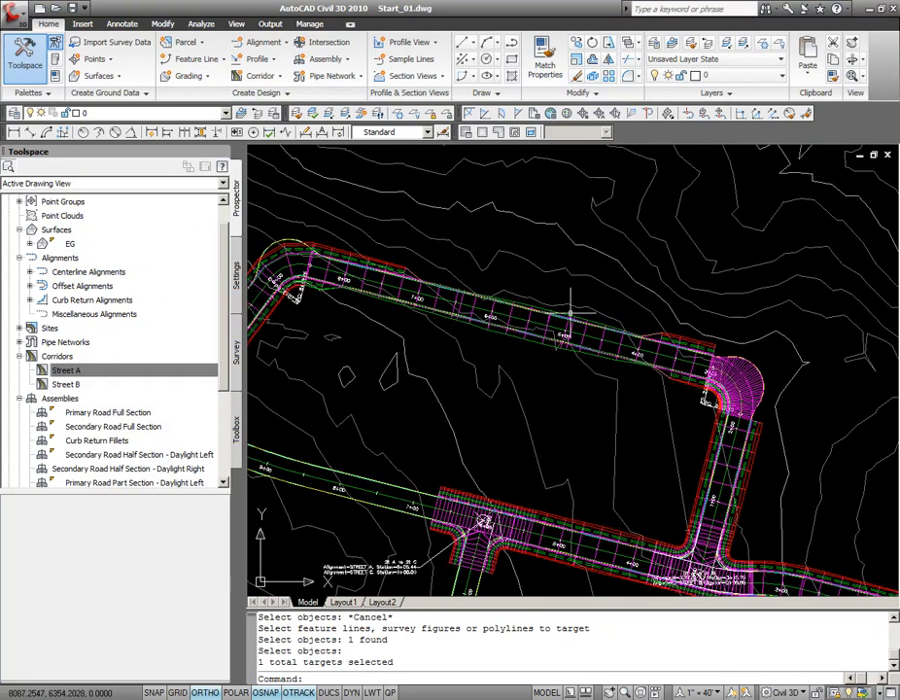
click(431, 314)
key(Escape)
click(432, 309)
right_click(426, 301)
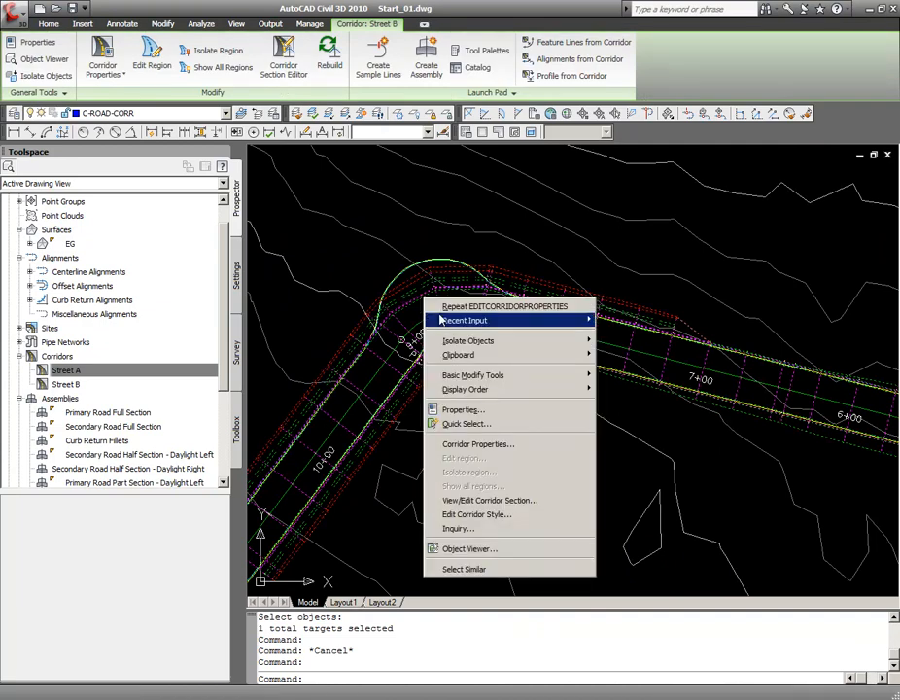
click(502, 444)
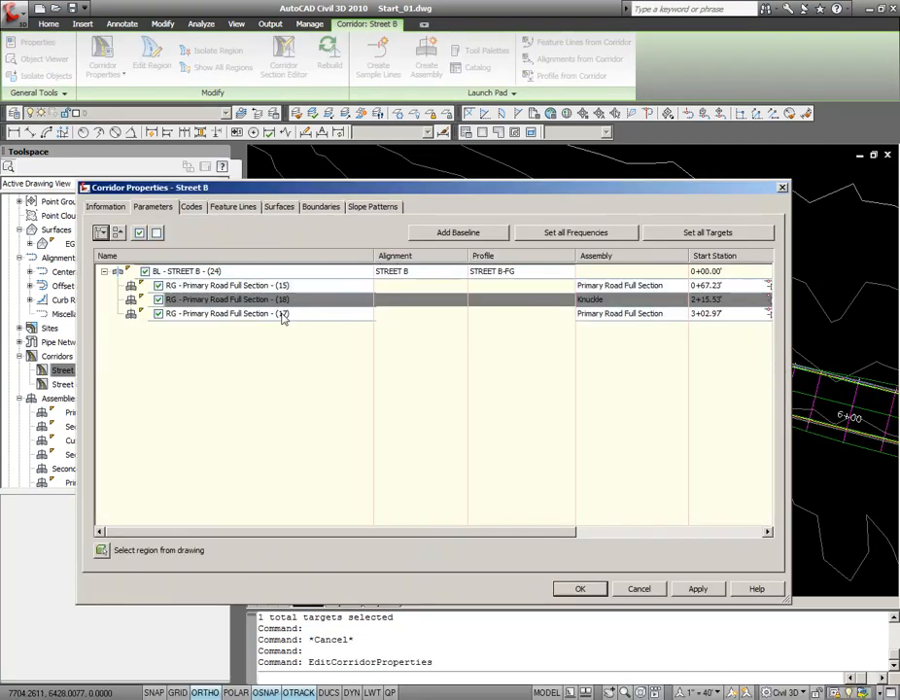
- Split the region starting at 3+02.97 at station 8+25.24, where the second knuckle's cyan polyline meets the straight road edge
right_click(283, 319)
click(343, 386)
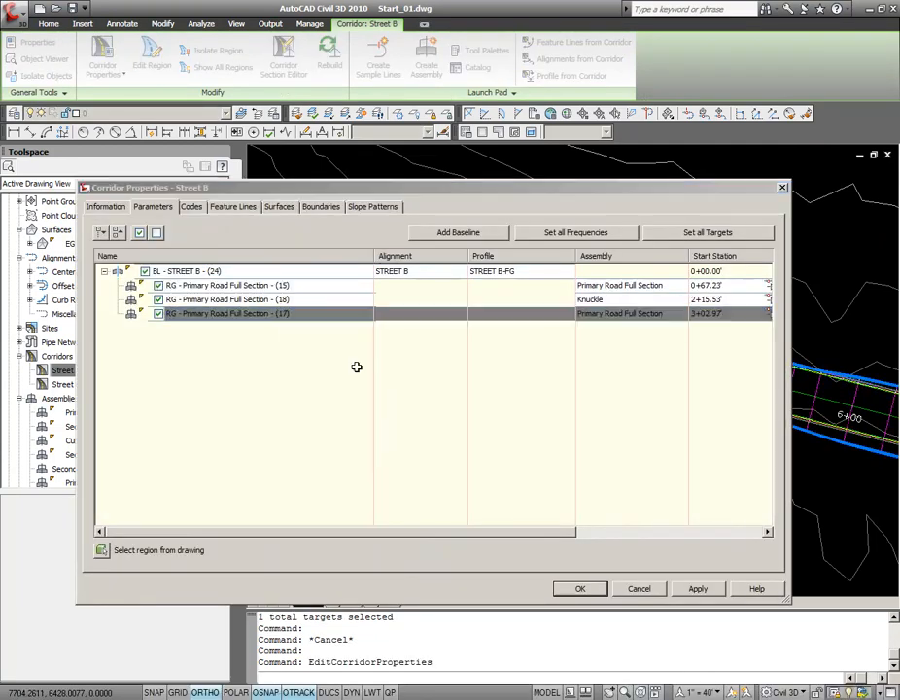
scroll(540, 345, up, 8)
scroll(627, 340, up, 2)
scroll(384, 305, up, 2)
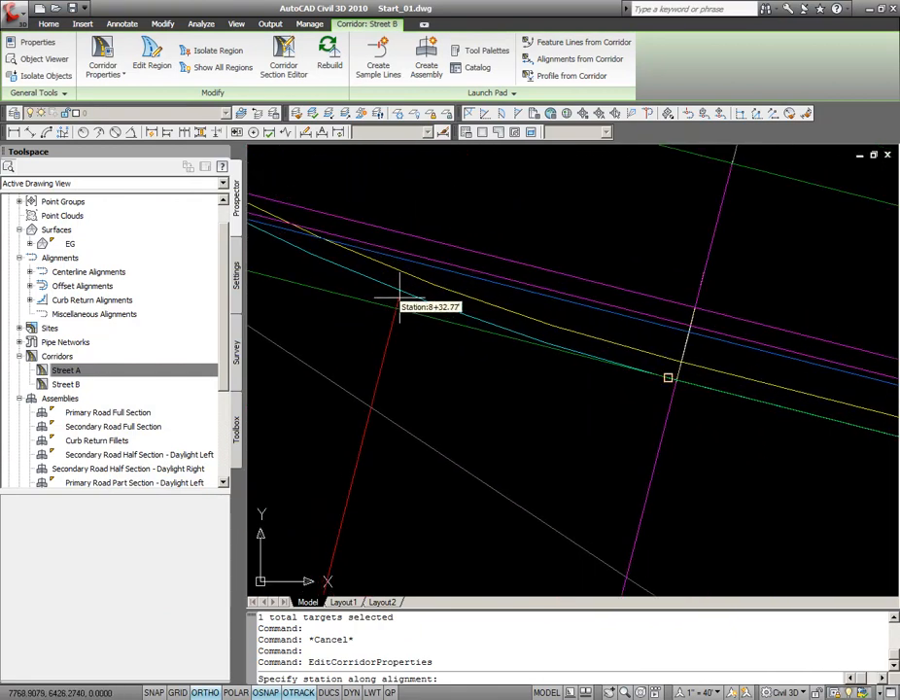
click(407, 302)
- Split the region again at station 9+30.87, at the other end of the second knuckle's cyan polyline, and finish splitting
scroll(401, 304, down, 3)
scroll(452, 311, up, 5)
scroll(519, 372, up, 2)
scroll(422, 422, up, 2)
mouse_move(422, 428)
middle_down()
mouse_move(434, 382)
mouse_move(483, 424)
middle_up()
scroll(479, 313, up, 2)
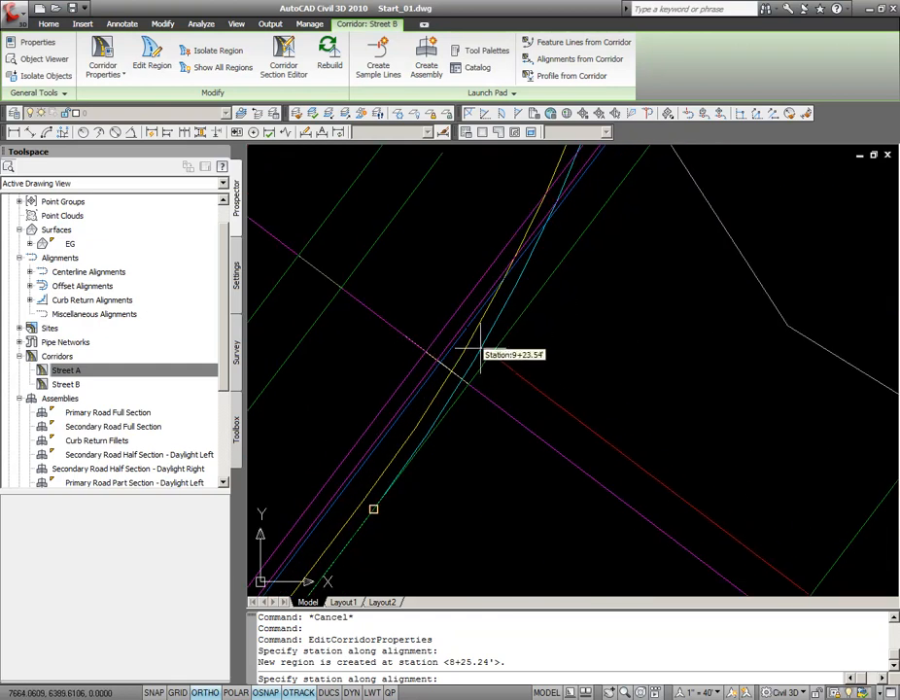
click(476, 350)
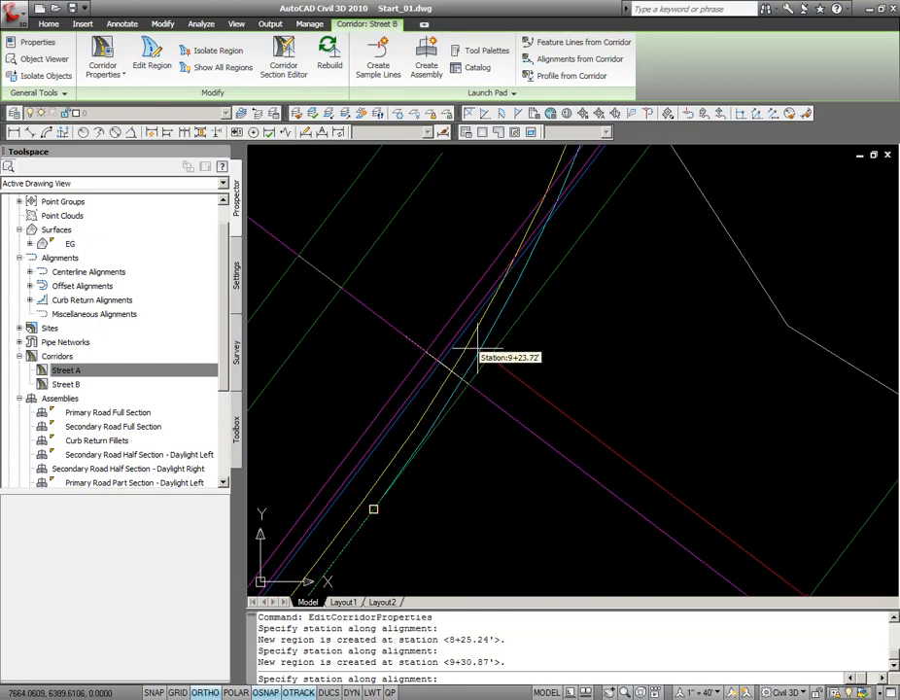
key(Return)
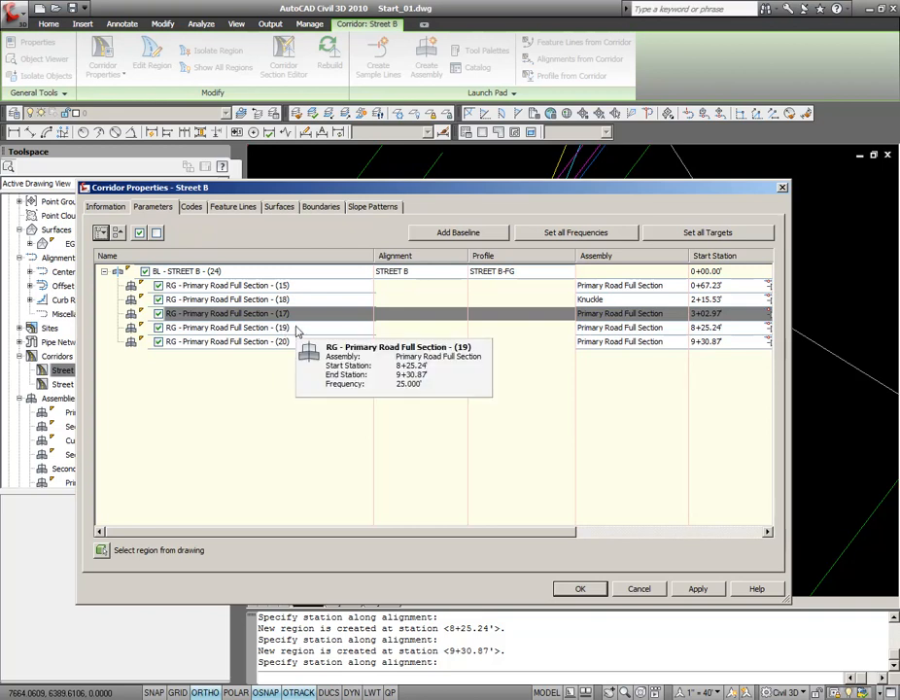
- Rename the region starting at 8+25.24 as Knuckle 2 and the region using the Knuckle assembly as Knuckle 1
click(293, 327)
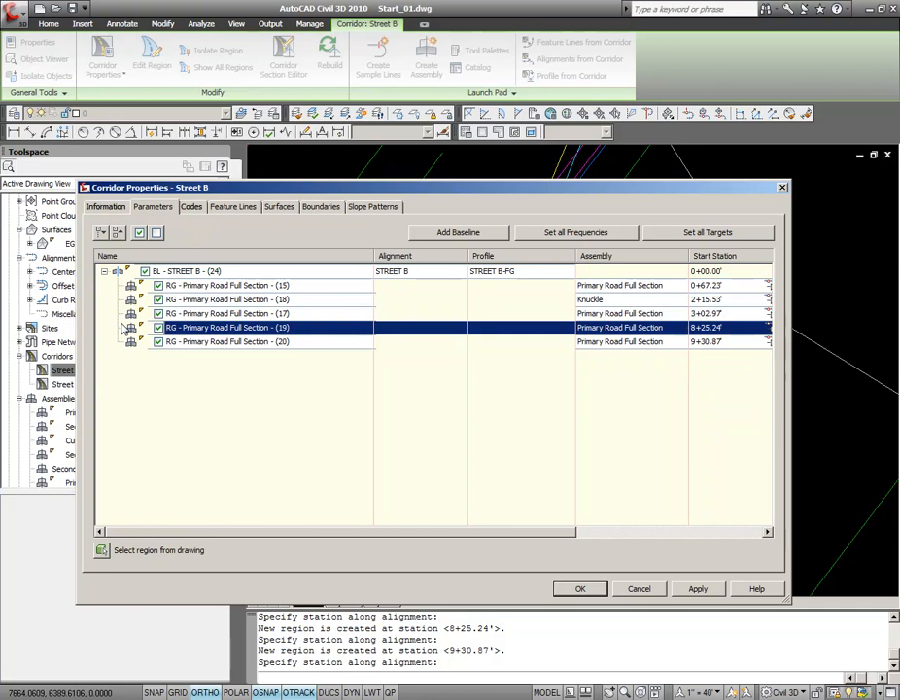
click(192, 328)
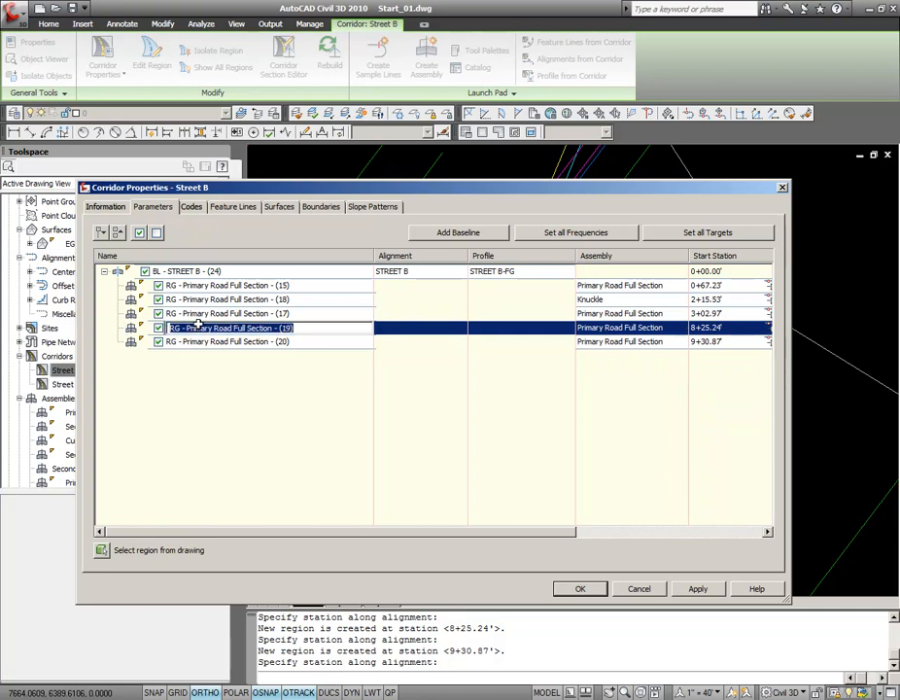
text(Knuckle 2)
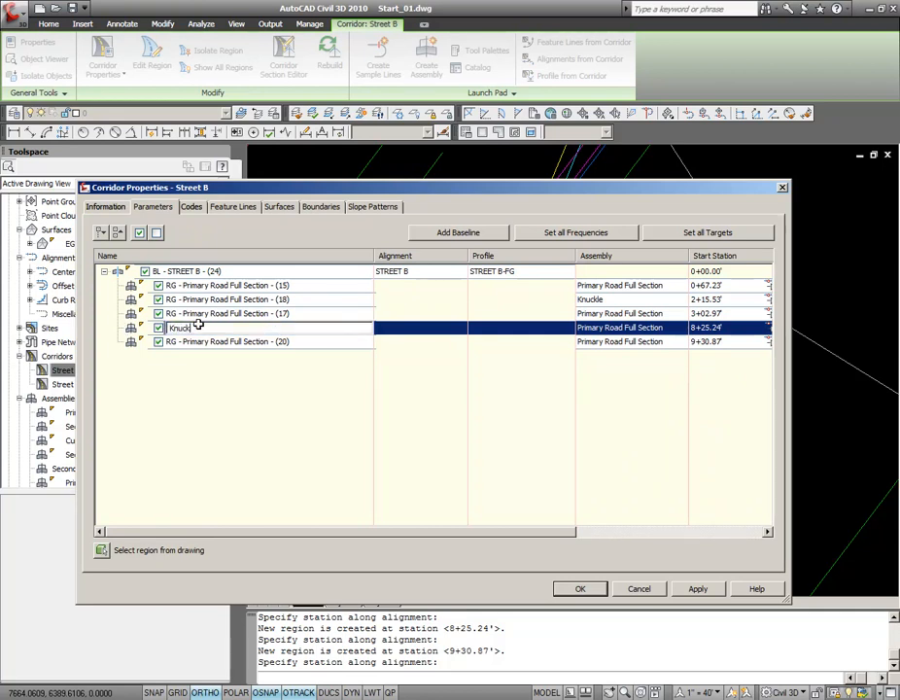
click(292, 300)
click(310, 300)
text(Knuckle 1)
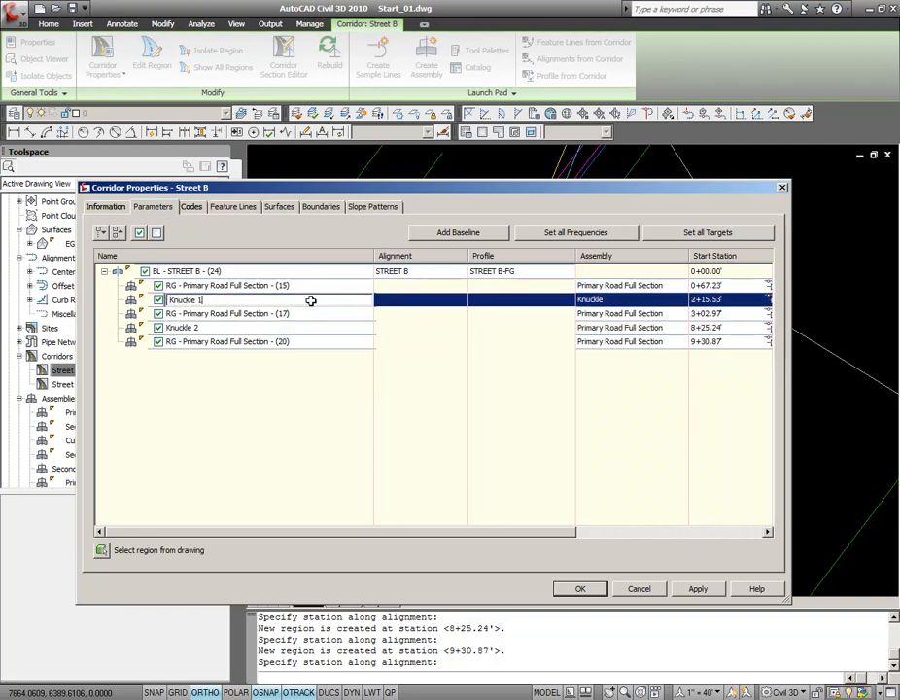
key(Return)
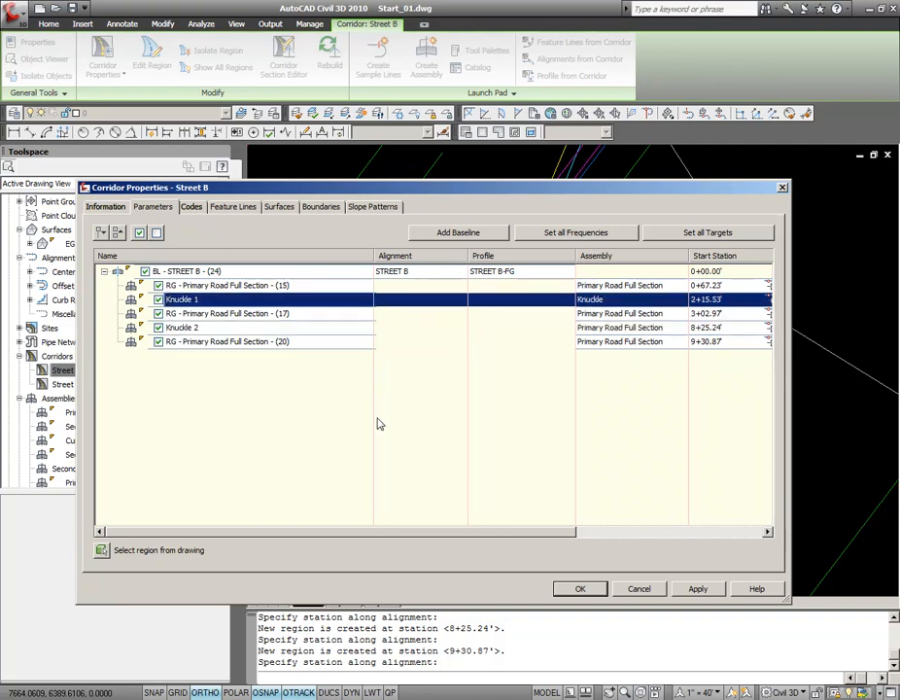
- Assign the Knuckle assembly to the Knuckle 2 region of the Street B corridor
double_click(628, 329)
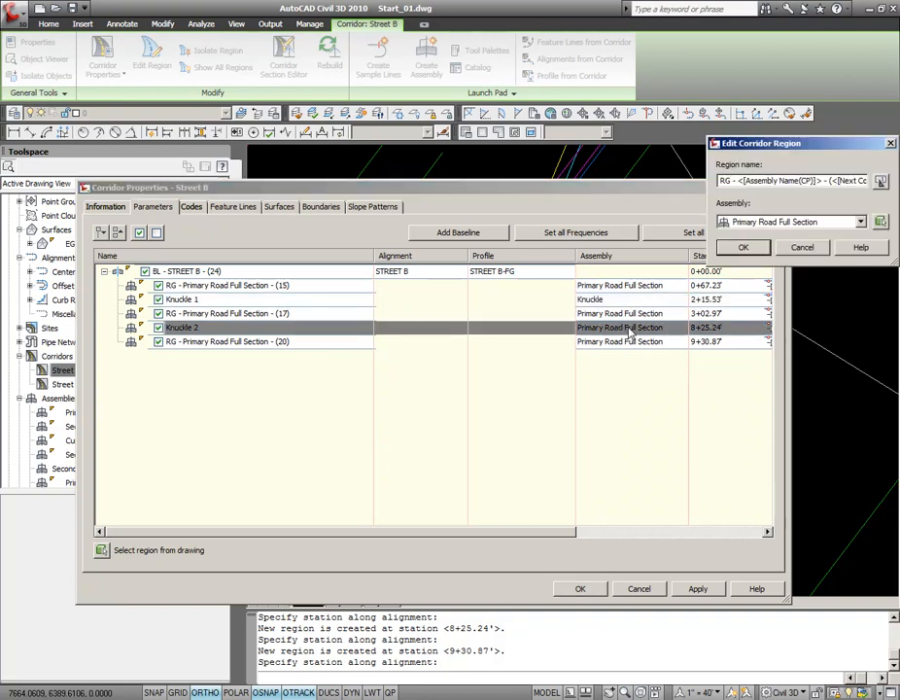
click(770, 223)
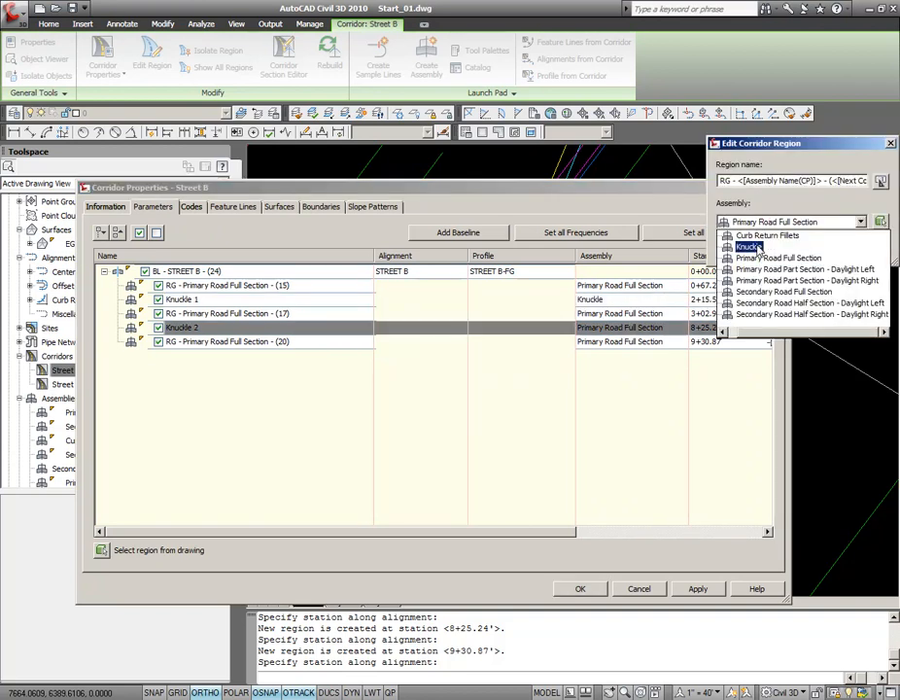
click(744, 176)
click(743, 247)
- Set the Knuckle 2 region's assembly frequency to 2 feet along tangents and along curves
drag(553, 541, 721, 529)
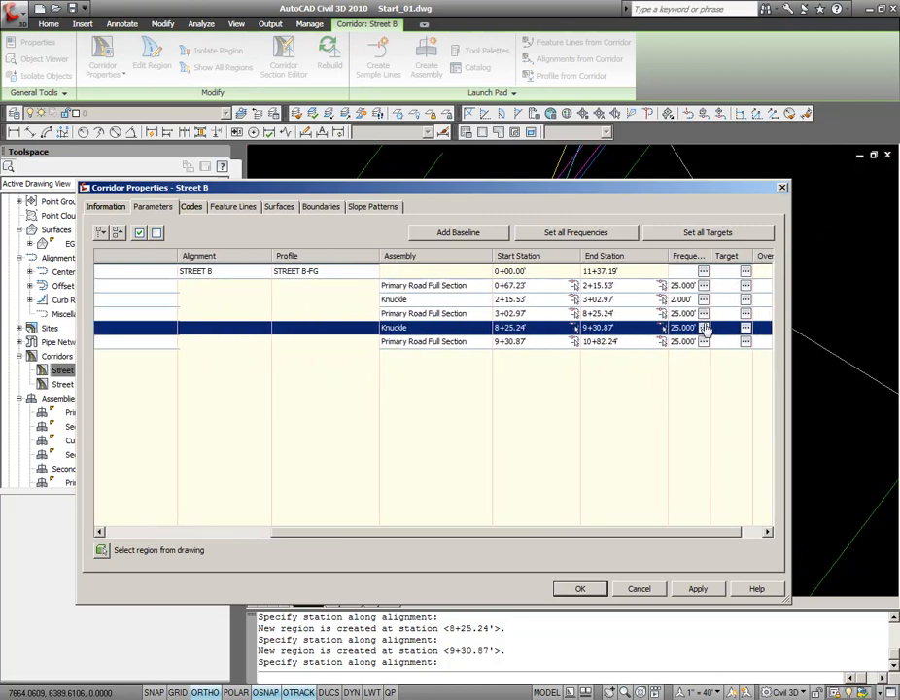
click(704, 328)
click(516, 288)
text(2)
key(Return)
click(516, 300)
text(2)
key(Return)
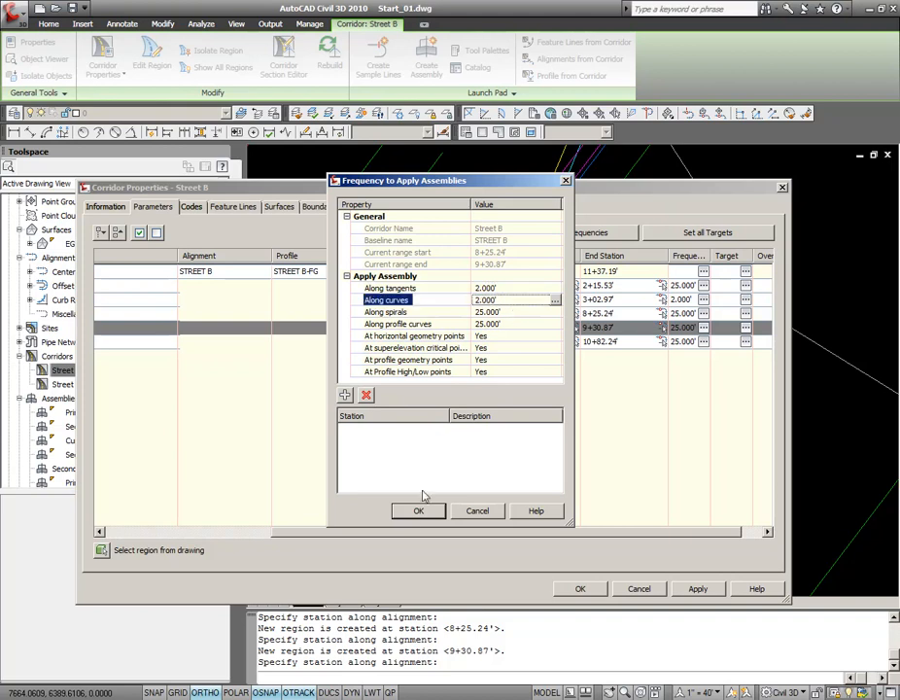
click(418, 510)
- Target the Knuckle subassembly's width alignment in the Knuckle 2 region to the outer knuckle polyline in the drawing, and apply the corridor changes
click(745, 329)
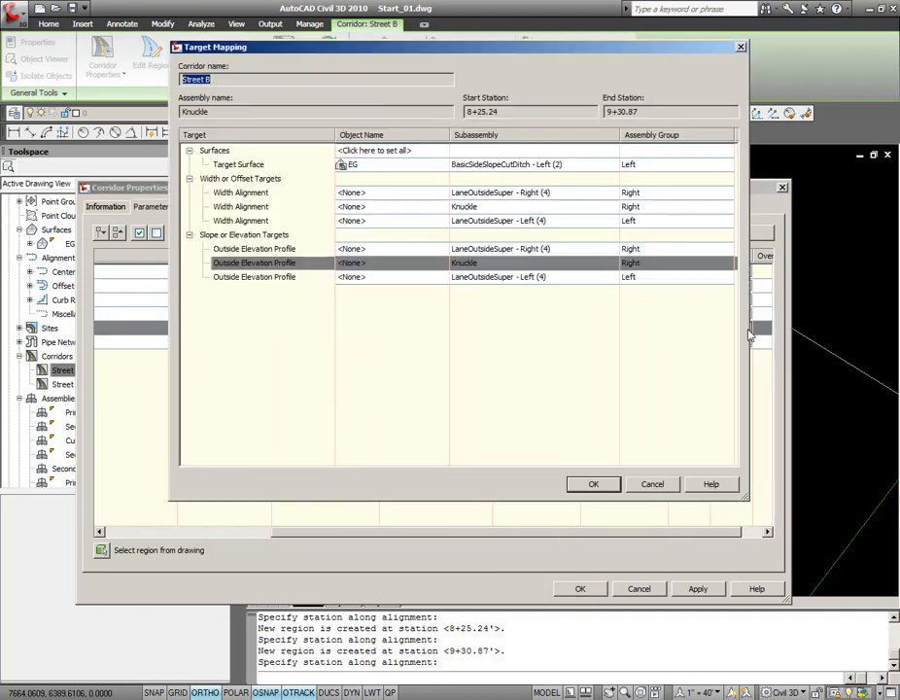
click(388, 209)
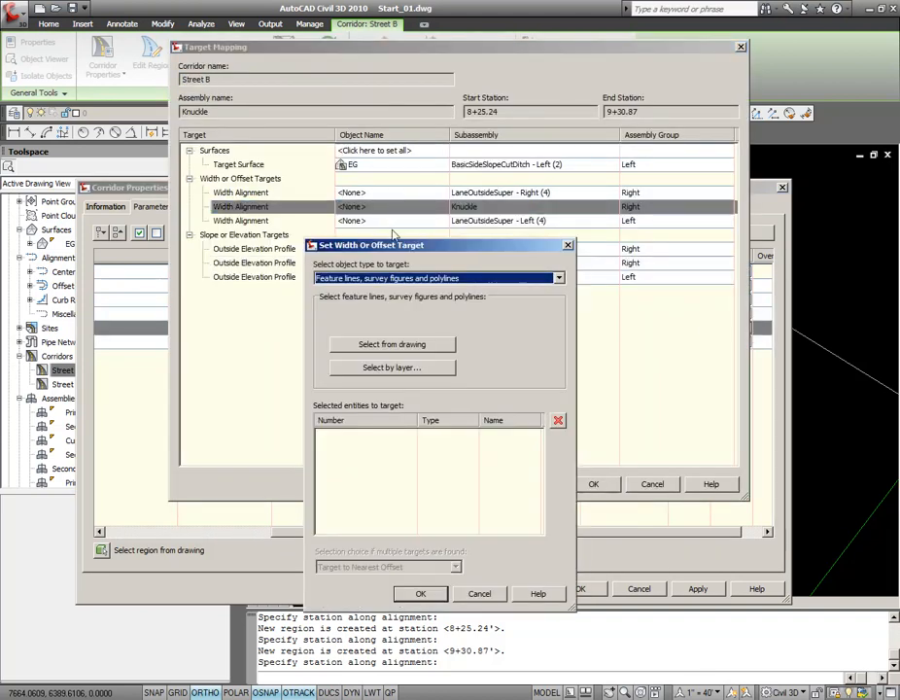
click(409, 343)
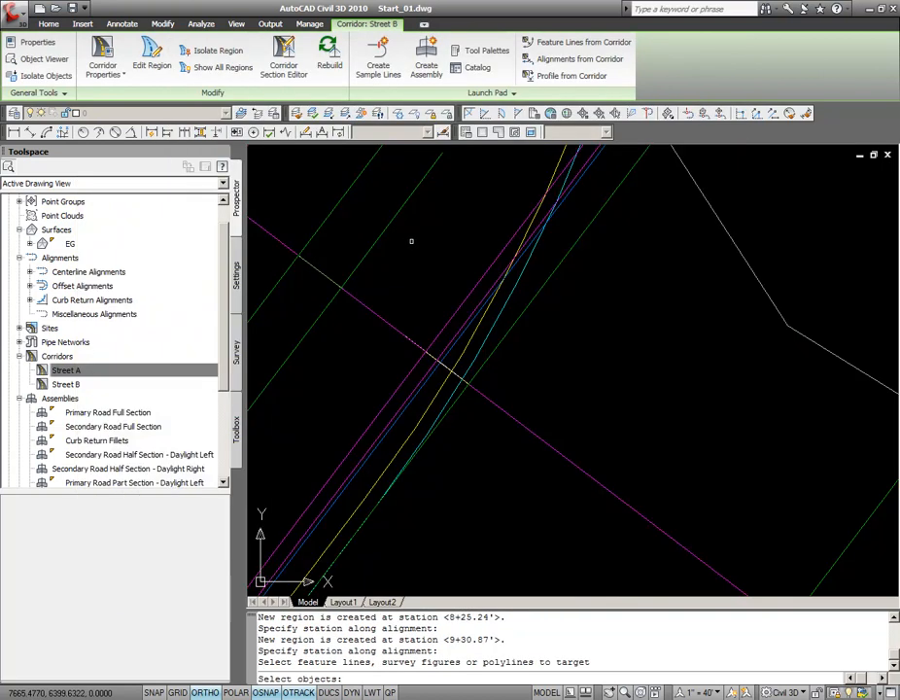
scroll(545, 328, up, 2)
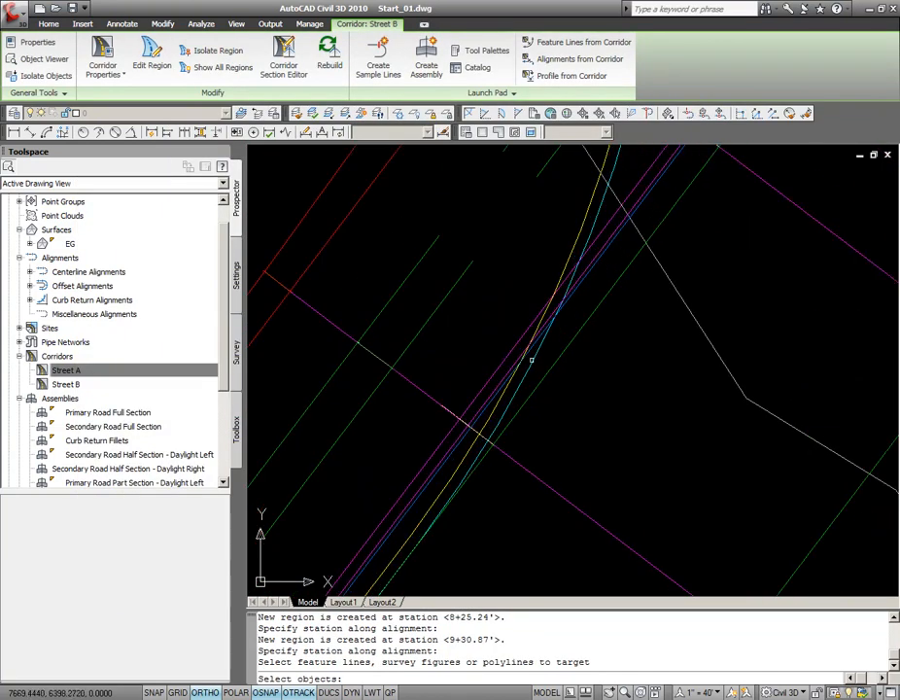
click(531, 363)
scroll(531, 363, down, 4)
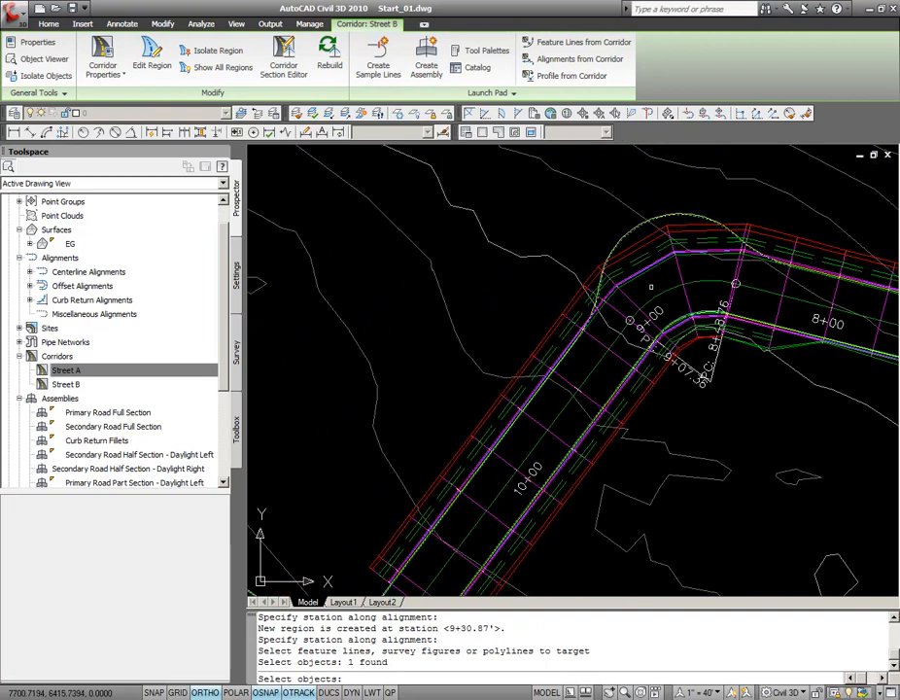
key(Return)
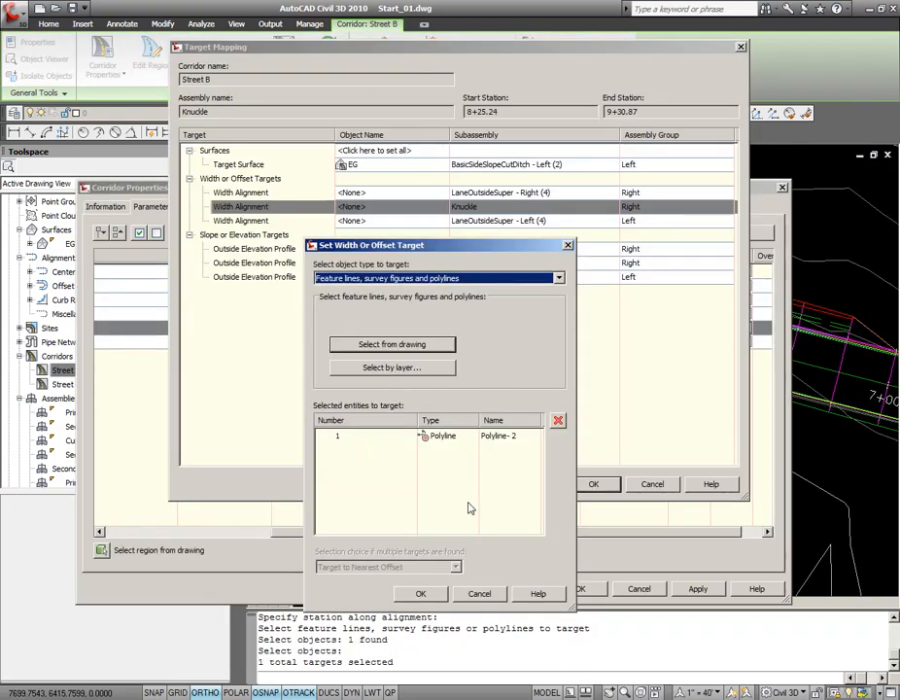
click(423, 595)
click(593, 483)
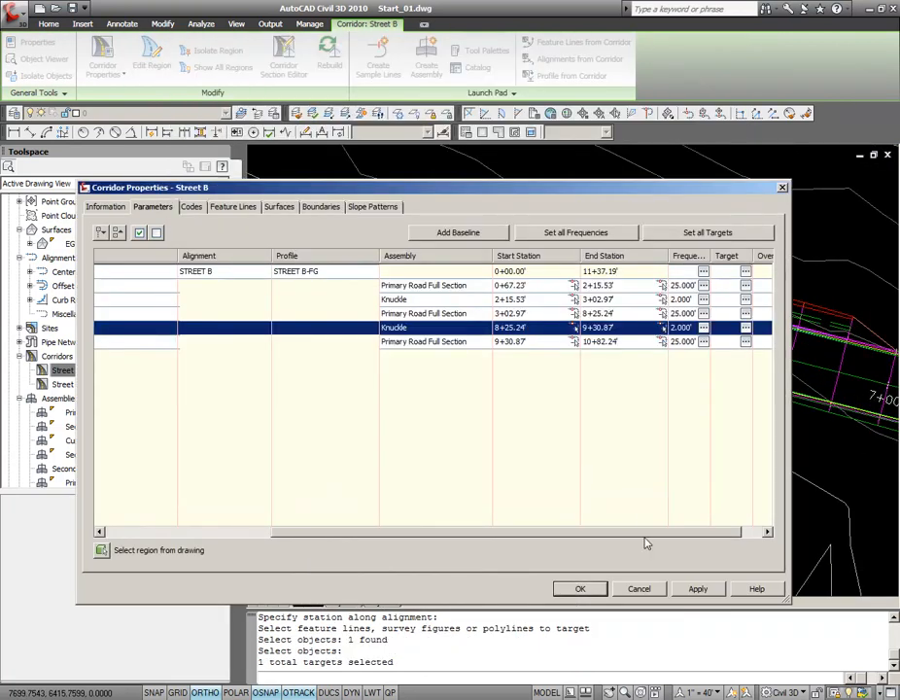
click(694, 590)
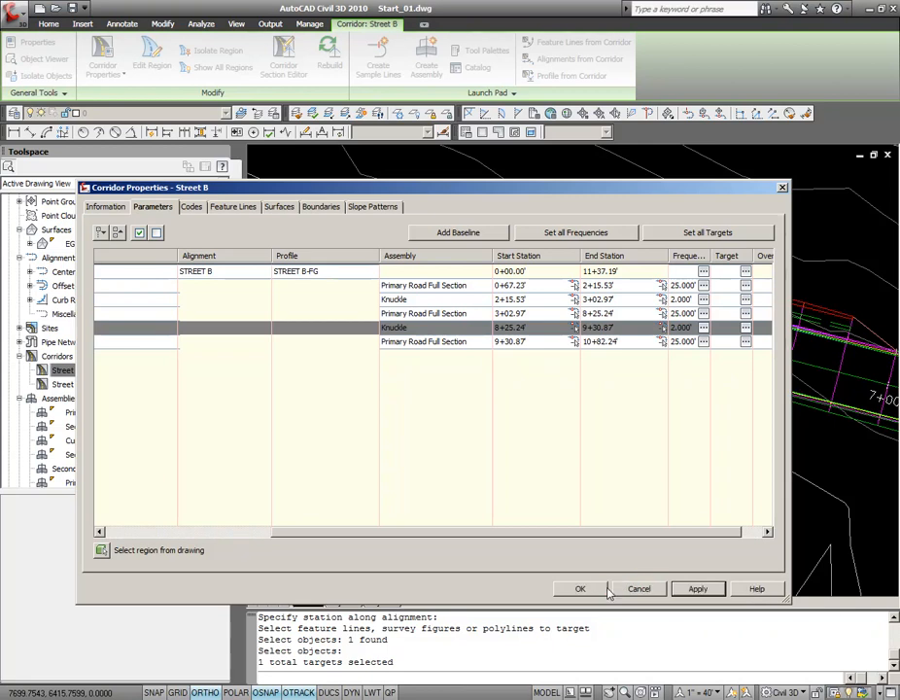
click(591, 589)
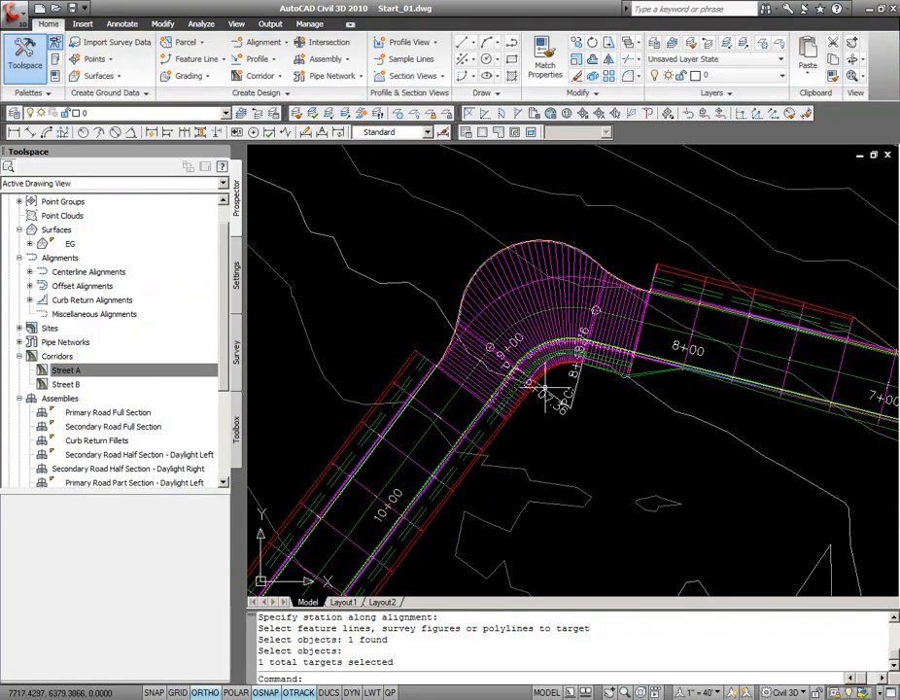
- Examine the knuckles of the Street B corridor, looking closely at the outer edge near station 2+00
scroll(437, 327, down, 2)
middle_drag(648, 350, 473, 290)
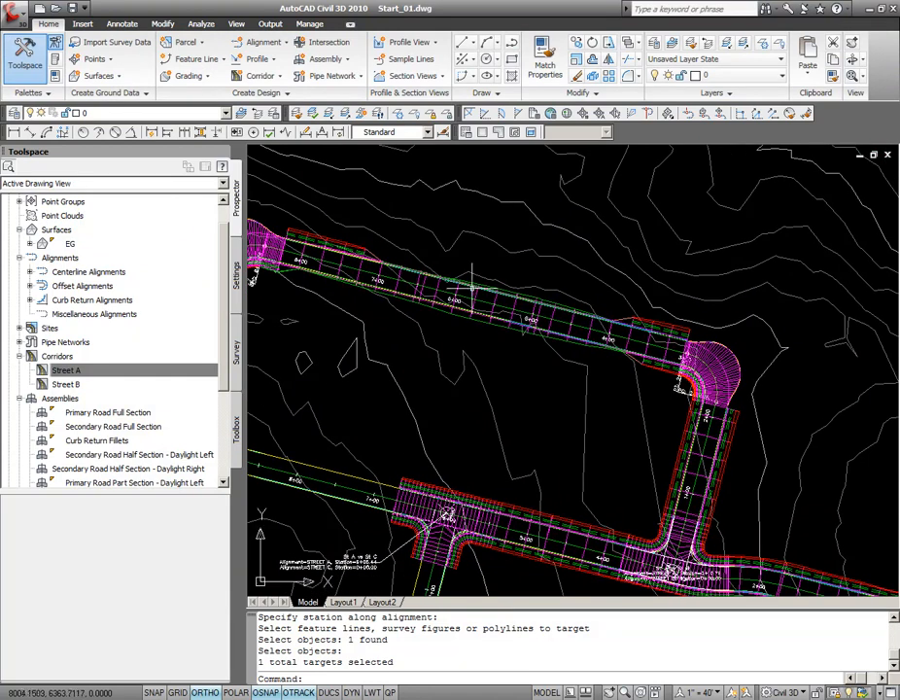
scroll(743, 382, up, 4)
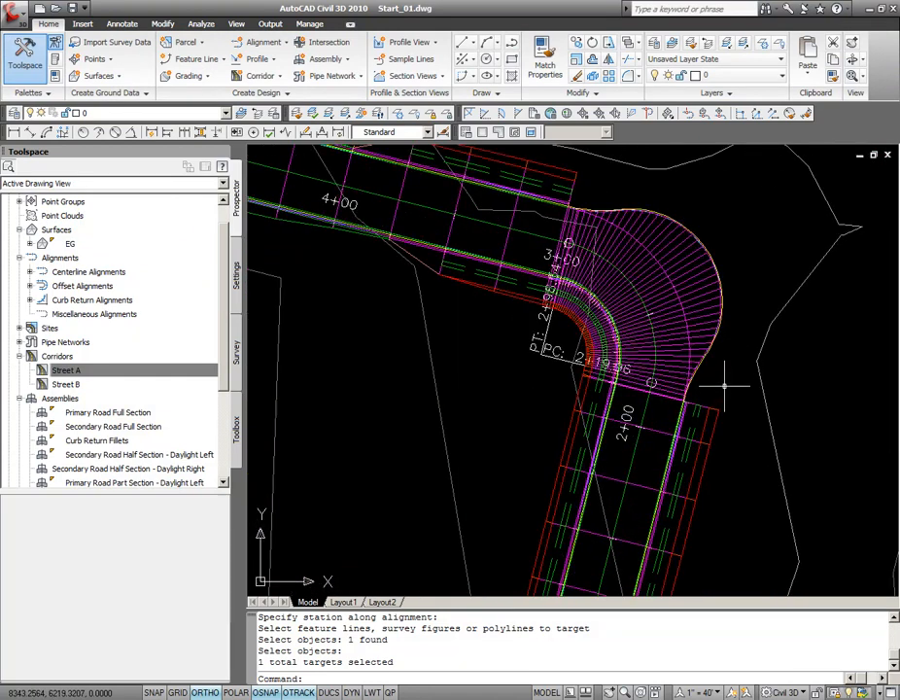
scroll(724, 386, up, 3)
scroll(724, 418, up, 3)
scroll(649, 397, down, 3)
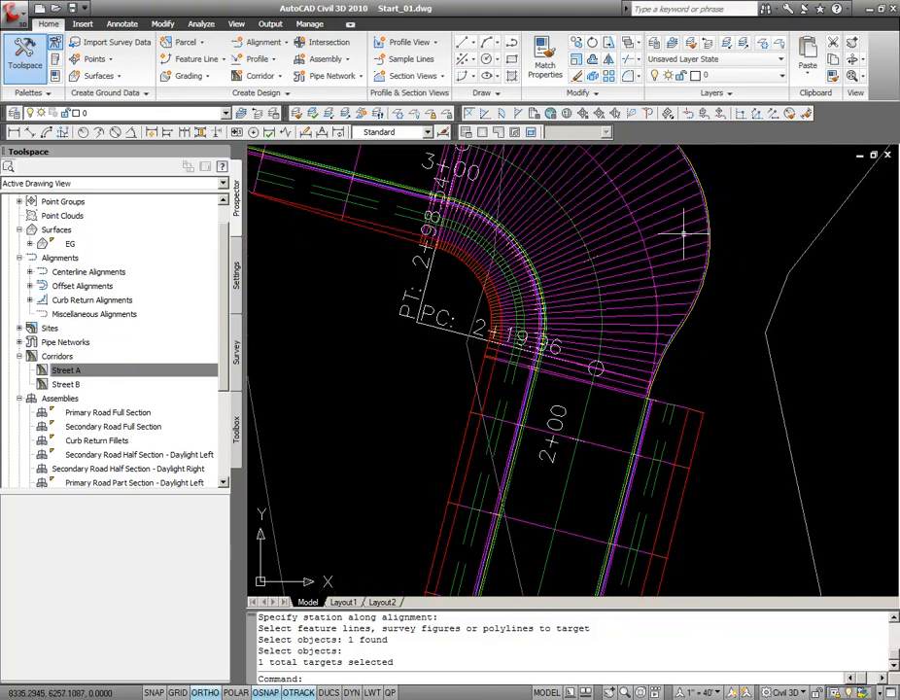
scroll(718, 239, down, 1)
scroll(714, 262, down, 2)
- Copy the right curb and gutter subassembly from the full-section assembly above to the outer end of the Knuckle assembly's widened lane
mouse_move(773, 370)
middle_down()
mouse_move(438, 288)
mouse_move(419, 274)
middle_up()
scroll(419, 274, down, 1)
middle_drag(766, 436, 639, 382)
scroll(603, 532, up, 3)
scroll(593, 465, up, 3)
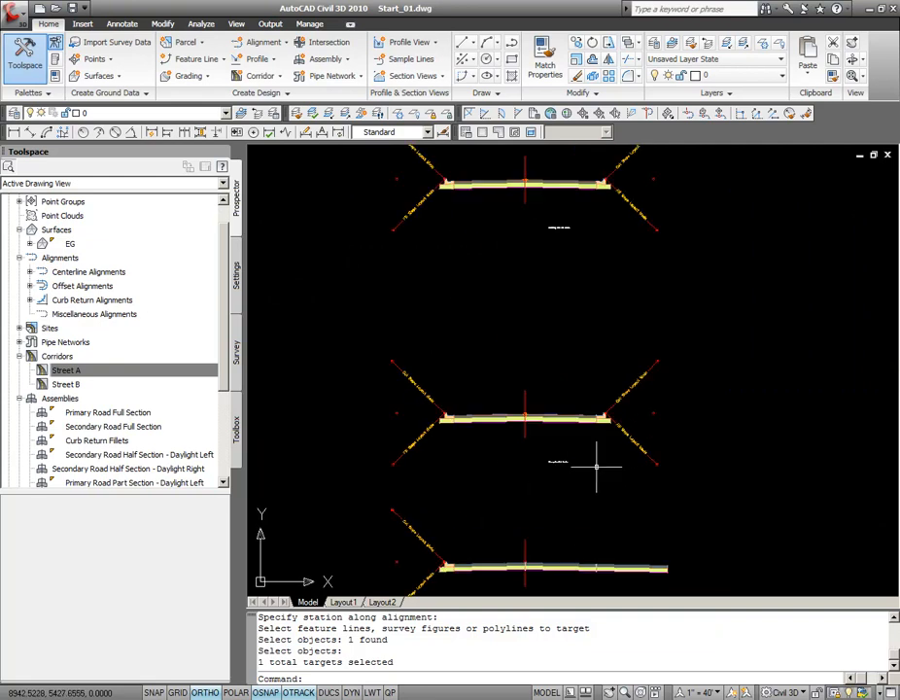
click(609, 428)
click(599, 416)
right_click(599, 417)
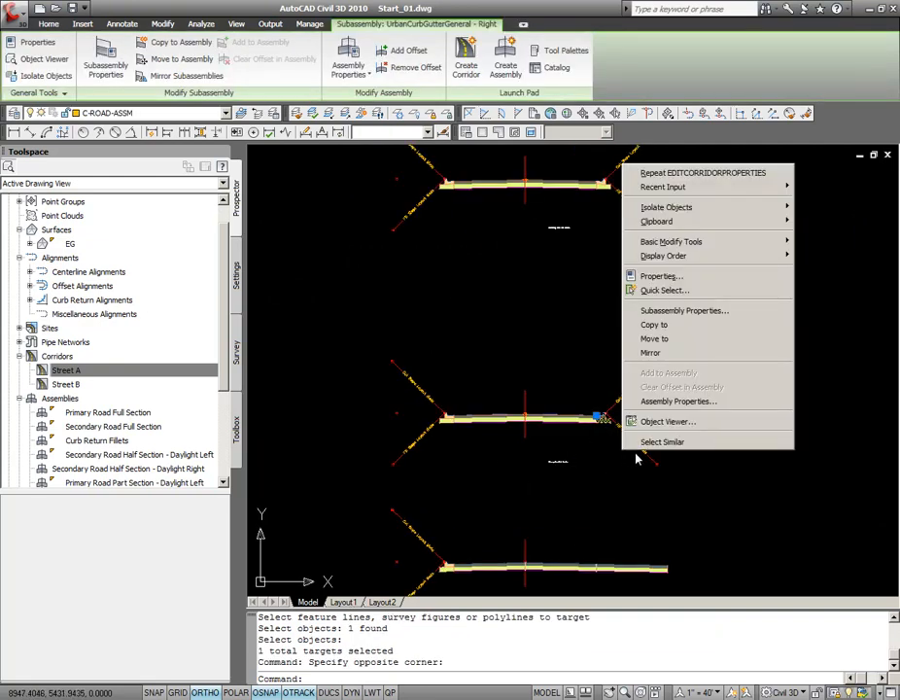
click(657, 324)
scroll(648, 510, up, 6)
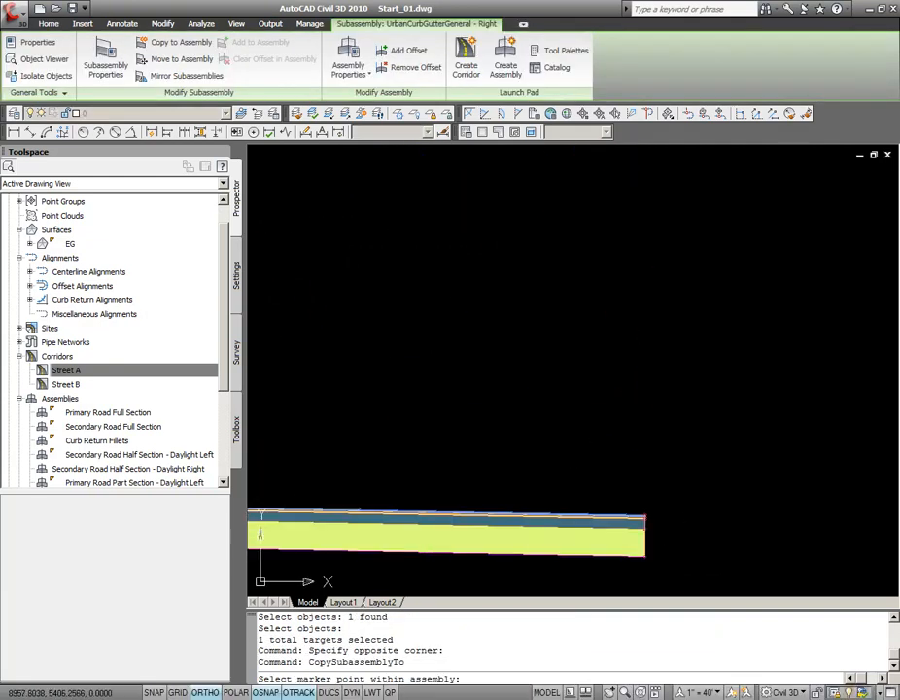
click(639, 503)
- Set the default slope of the Knuckle lane subassembly to 2%
scroll(656, 469, down, 10)
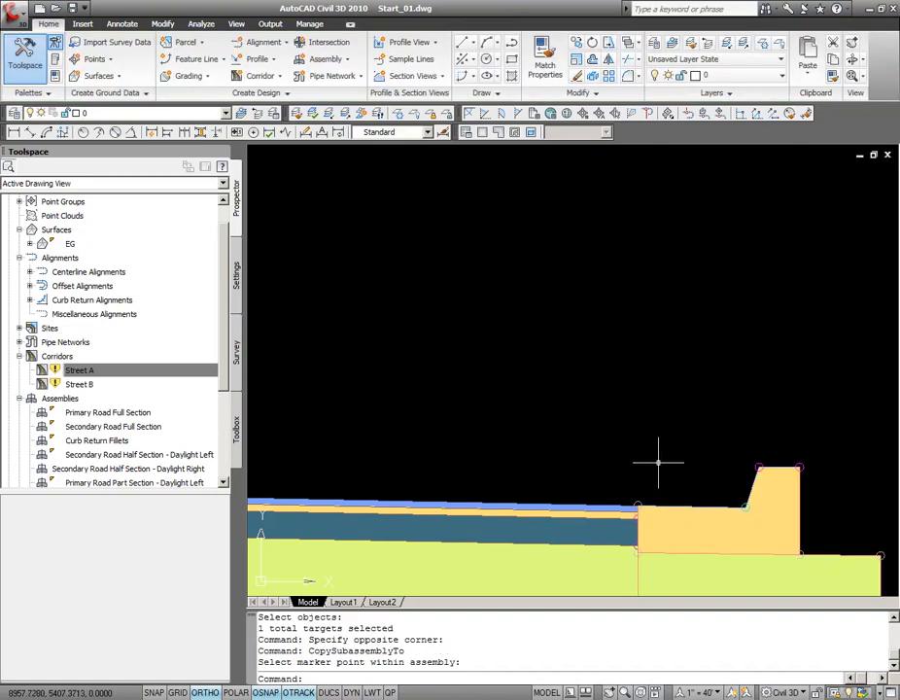
scroll(603, 420, down, 4)
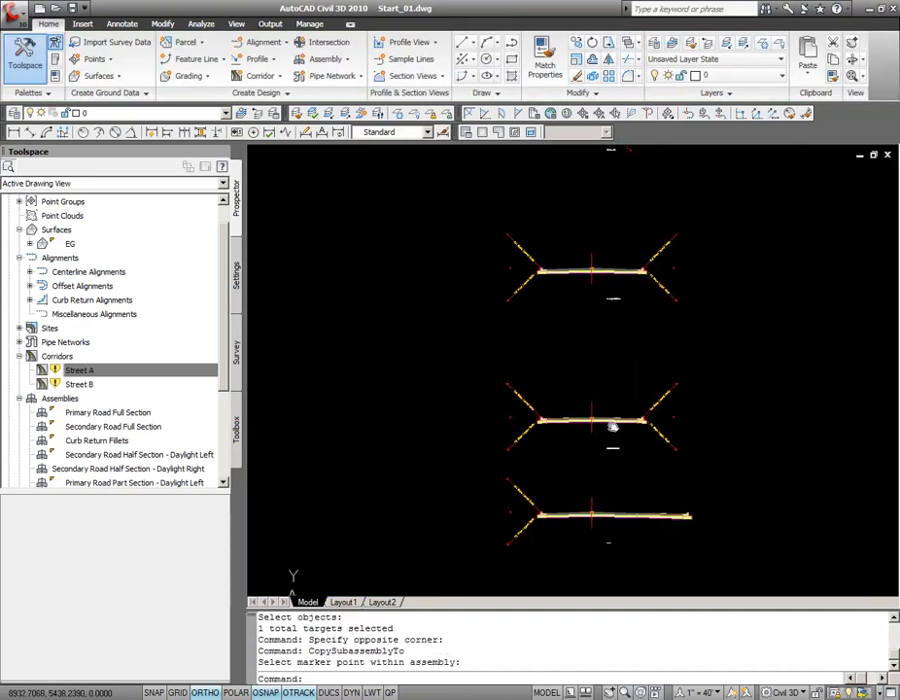
scroll(603, 422, up, 4)
scroll(657, 527, up, 8)
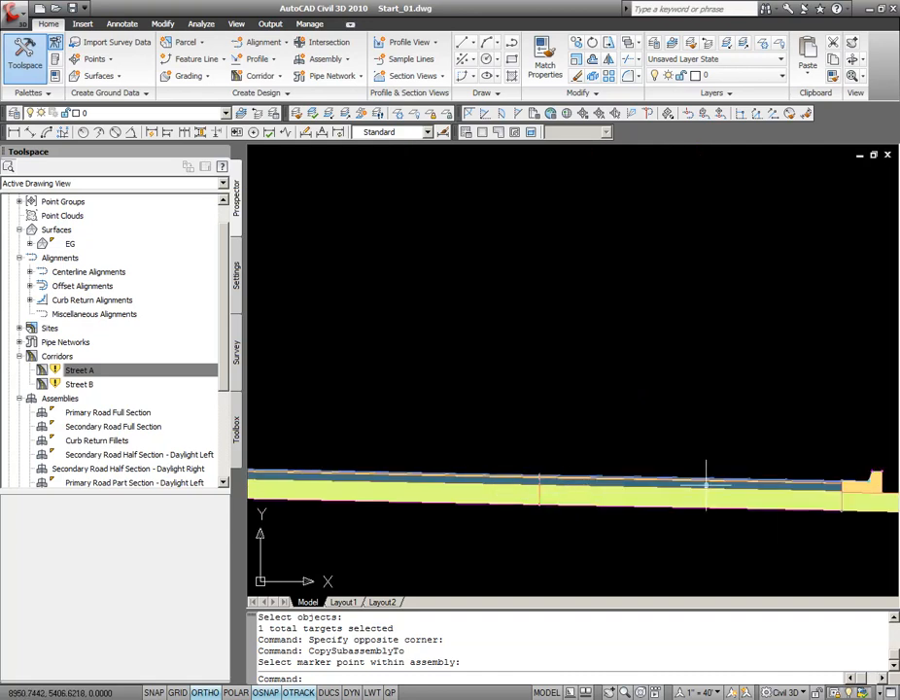
click(705, 477)
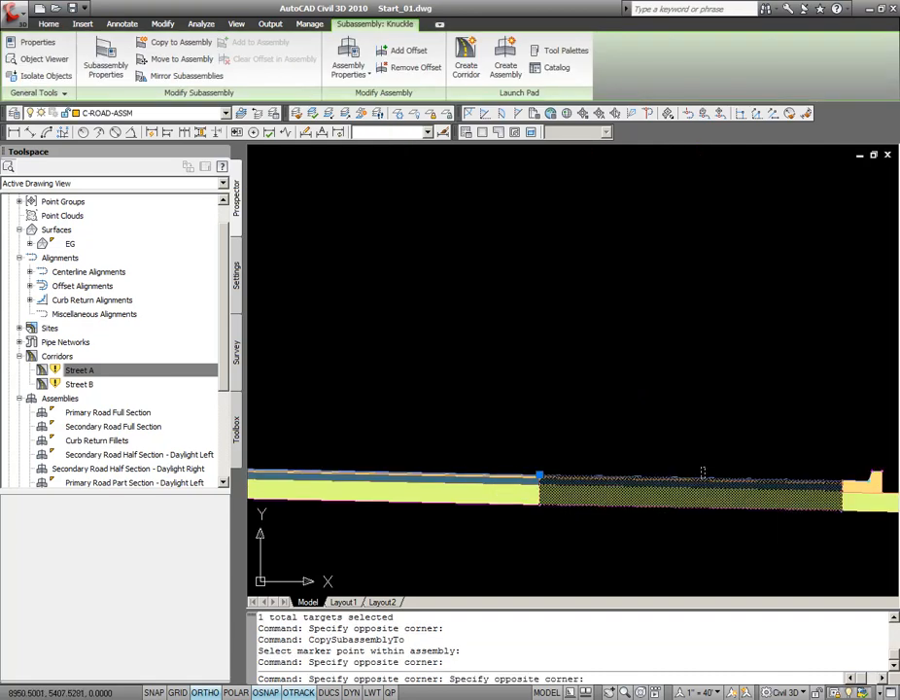
click(700, 462)
text(pr)
key(Return)
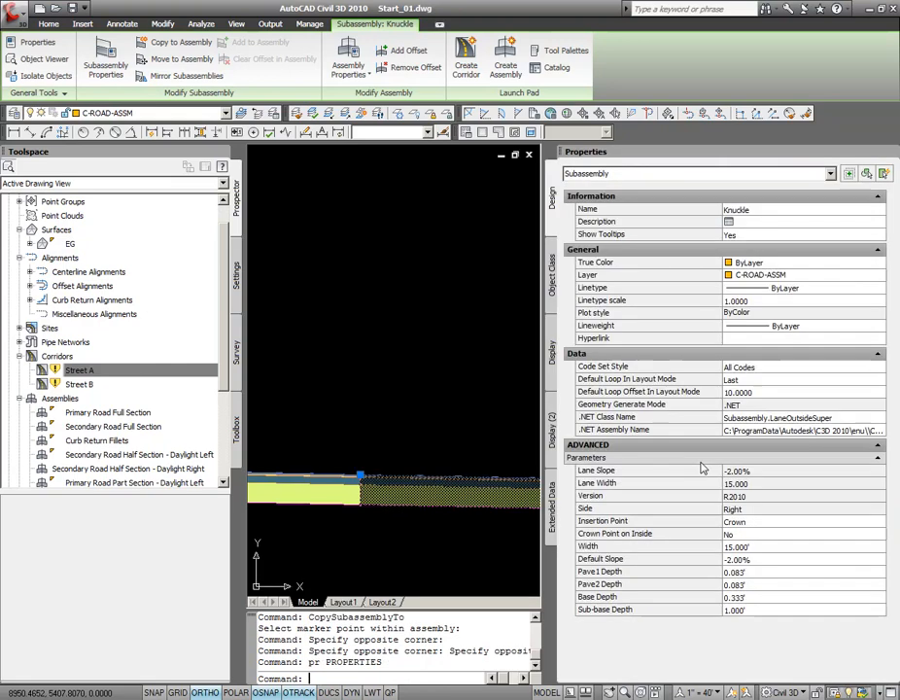
click(760, 559)
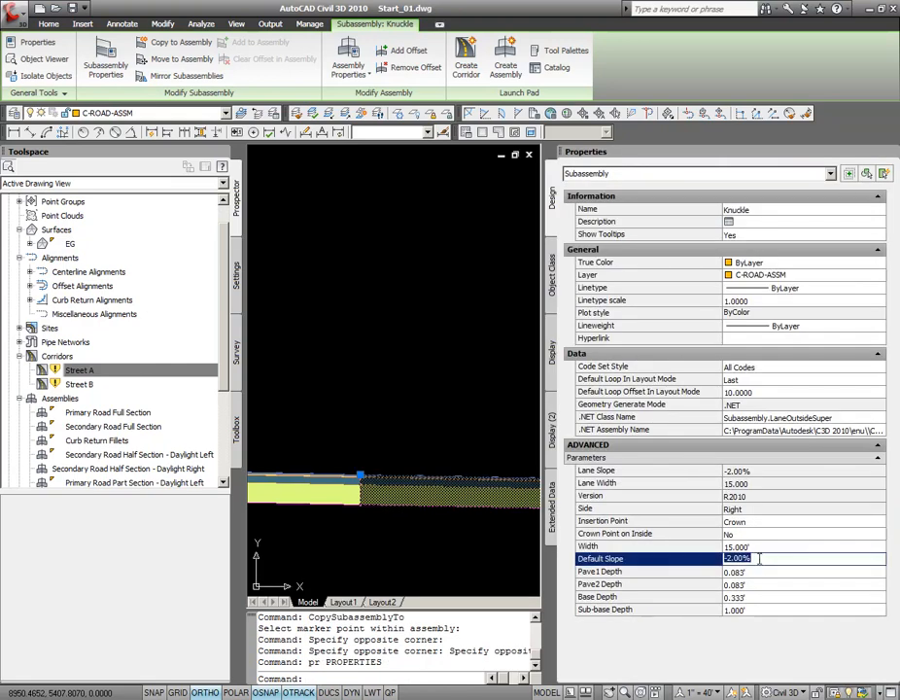
text(2)
click(763, 567)
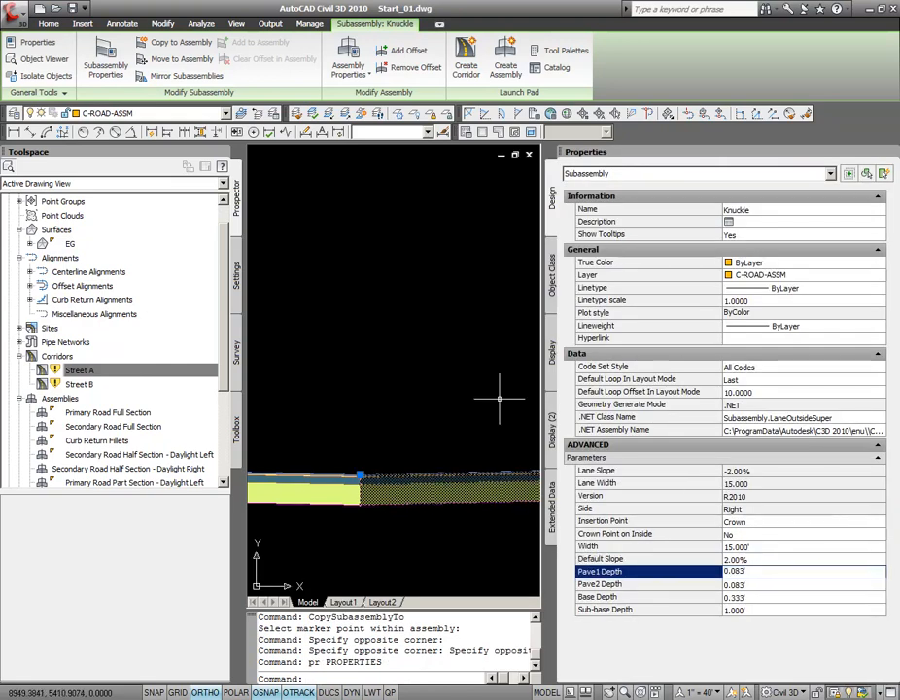
scroll(403, 439, down, 4)
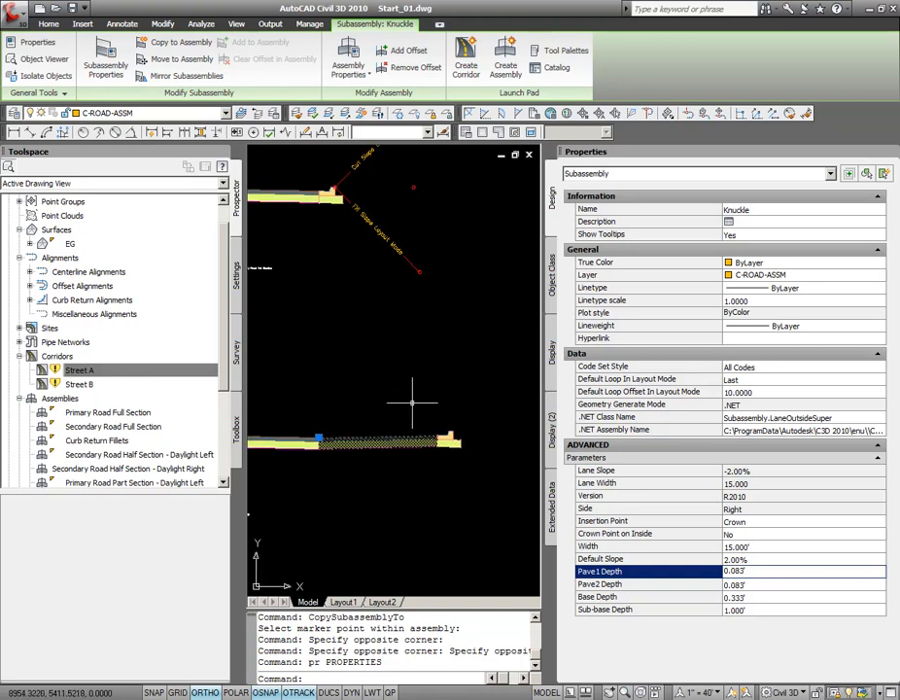
key(Escape)
- Change the copied curb's gutter slope method to Fixed Slope and set its gutter slope to 2%
click(449, 440)
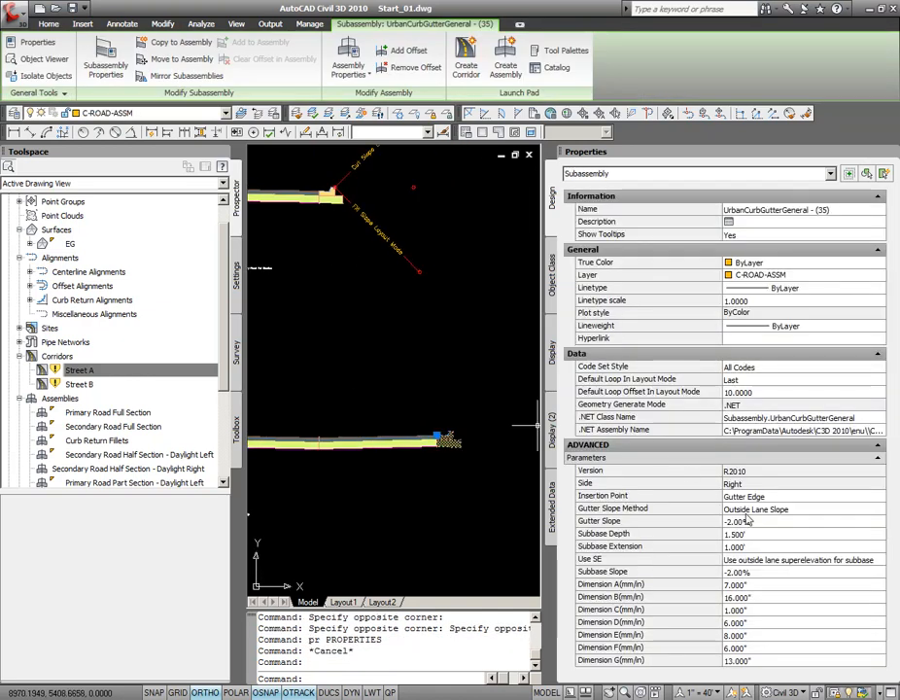
click(741, 510)
click(749, 510)
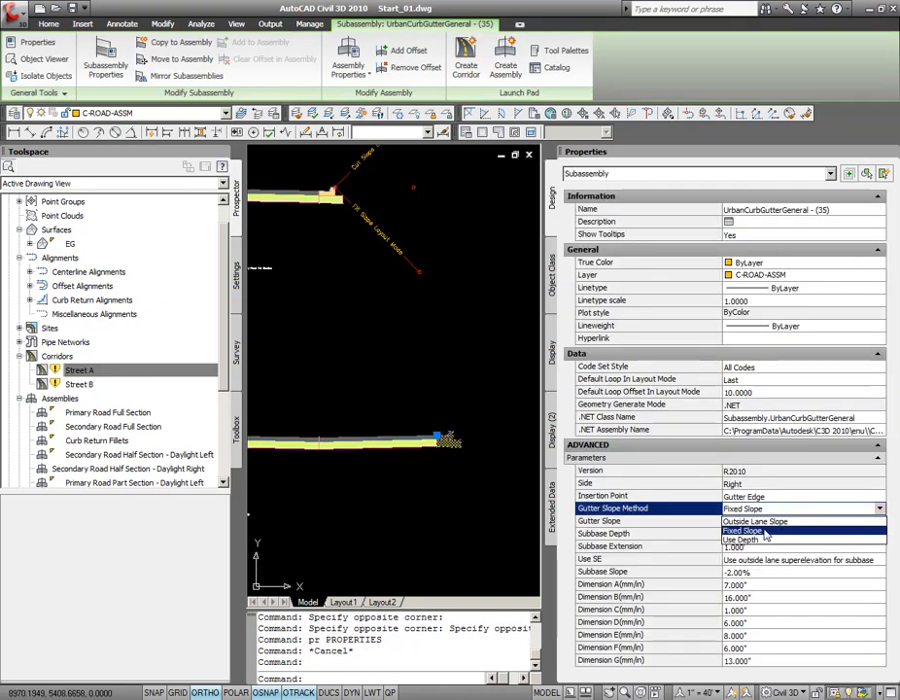
click(764, 532)
click(762, 522)
text(2)
click(765, 531)
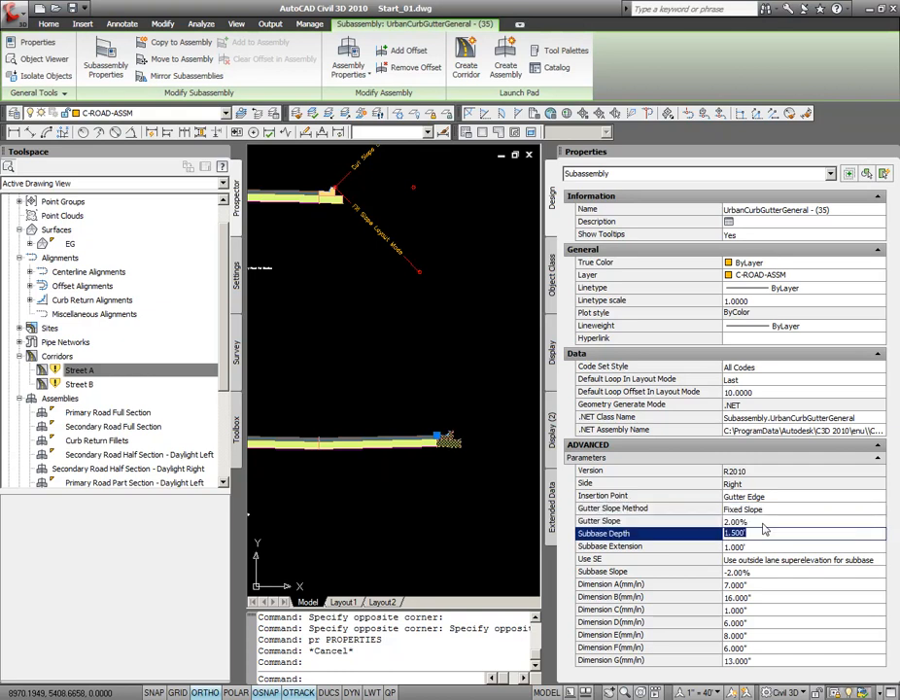
- Give the copied curb's subbase a numeric percent slope instead of the outside lane superelevation, and set the subbase slope to 2%
click(760, 560)
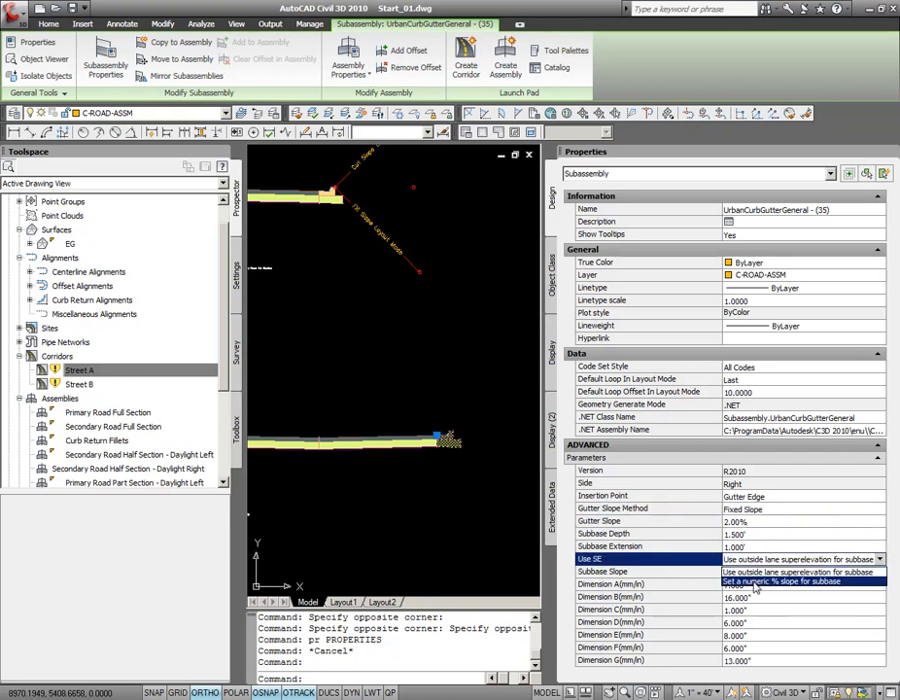
click(757, 594)
click(756, 573)
key(Tab)
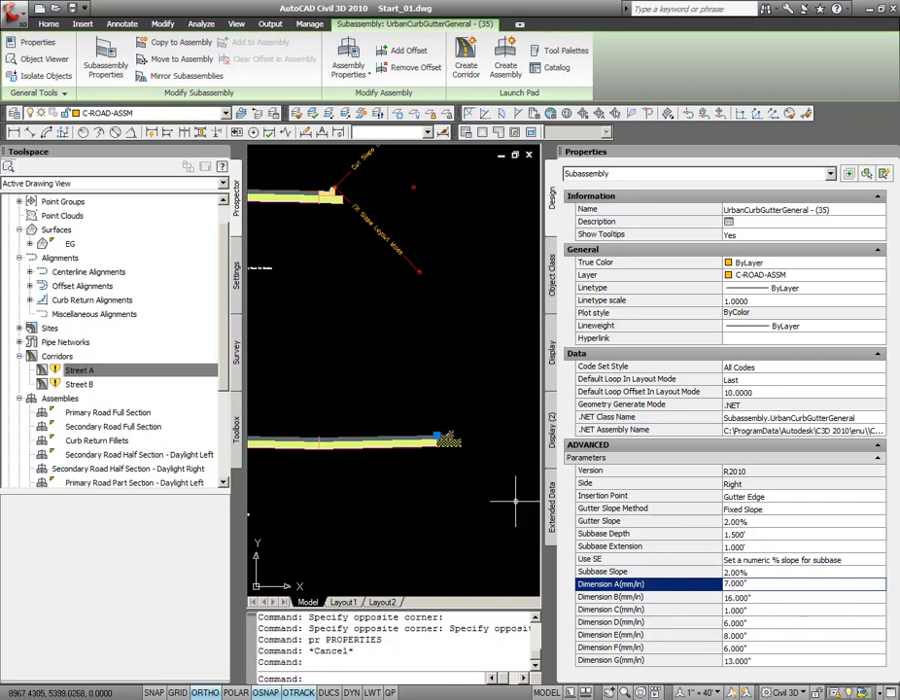
scroll(450, 459, up, 2)
key(Escape)
- Rebuild the Street B corridor with the modified Knuckle assembly
scroll(447, 424, down, 6)
middle_drag(367, 387, 494, 429)
scroll(494, 429, down, 2)
scroll(394, 398, down, 2)
middle_drag(364, 314, 446, 421)
scroll(392, 340, up, 2)
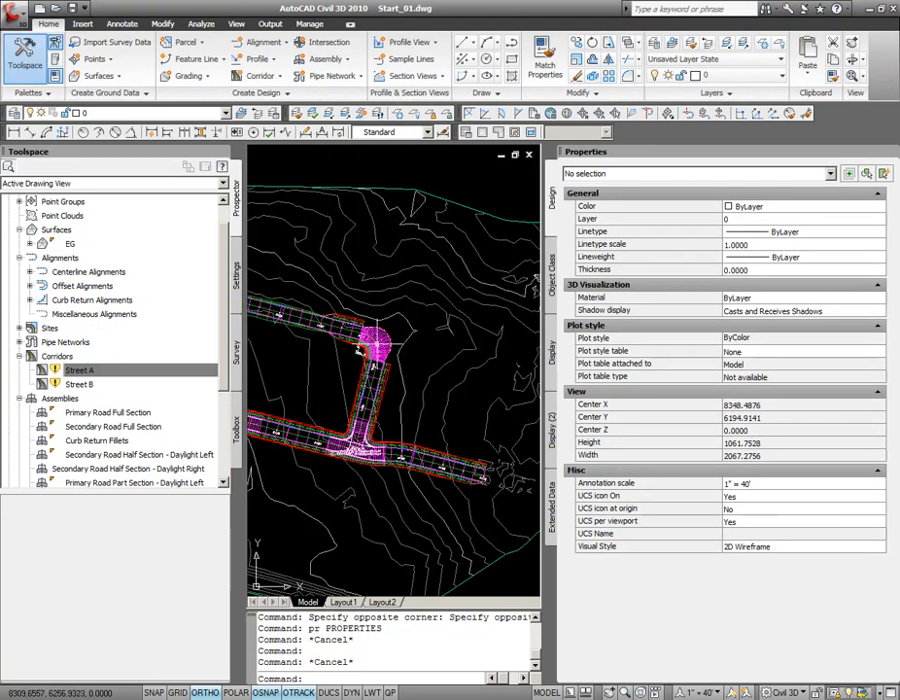
scroll(392, 340, up, 2)
scroll(392, 335, up, 3)
right_click(78, 385)
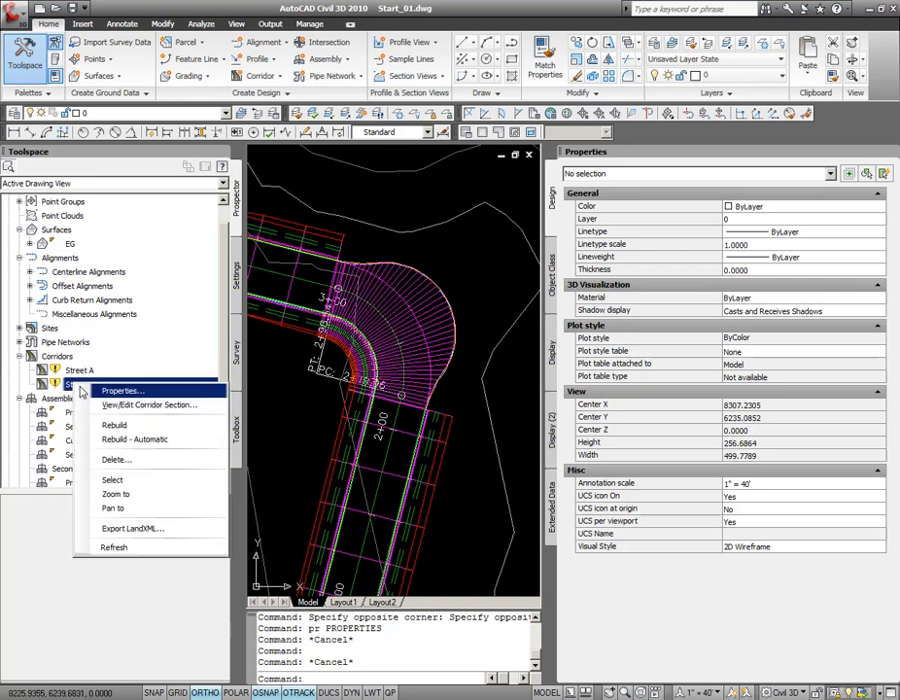
click(113, 425)
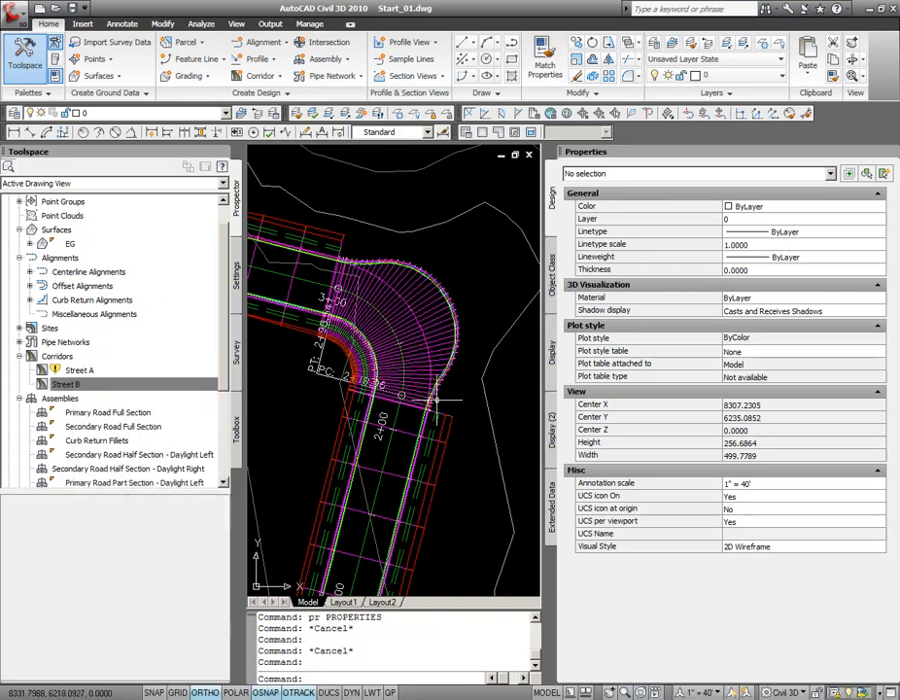
- Draw a line from the knuckle's outer gutter edge, with Ortho off, perpendicular to the outermost curb feature line
scroll(437, 400, up, 5)
middle_drag(437, 398, 400, 440)
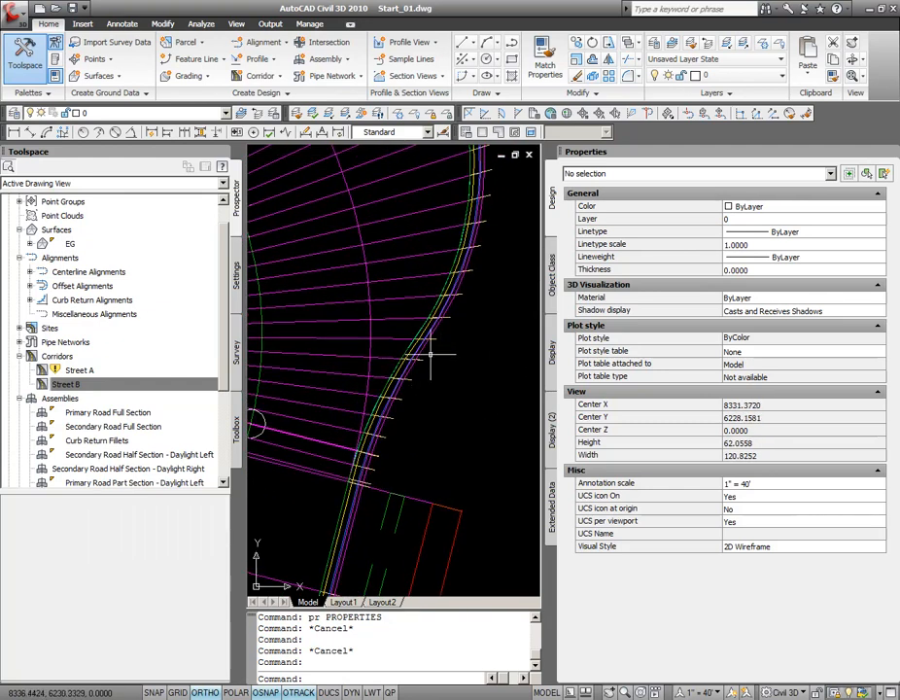
scroll(431, 357, down, 2)
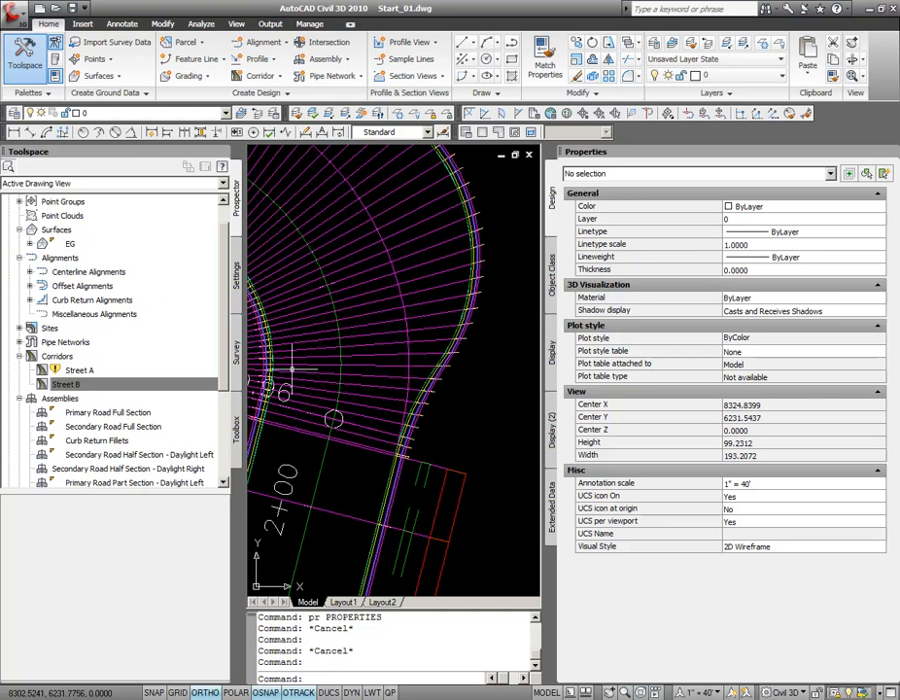
scroll(452, 370, up, 2)
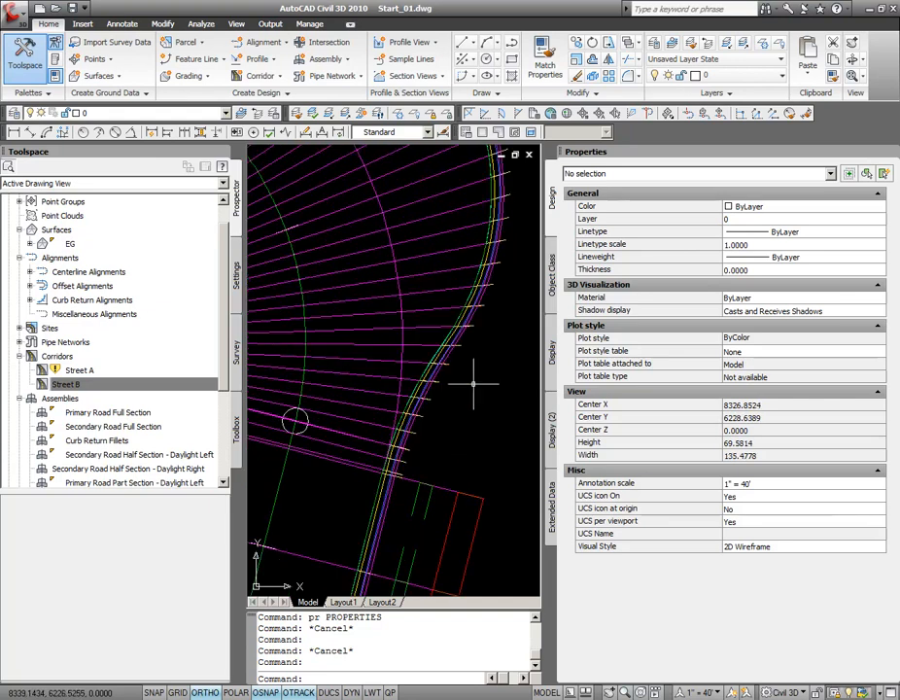
scroll(446, 356, up, 1)
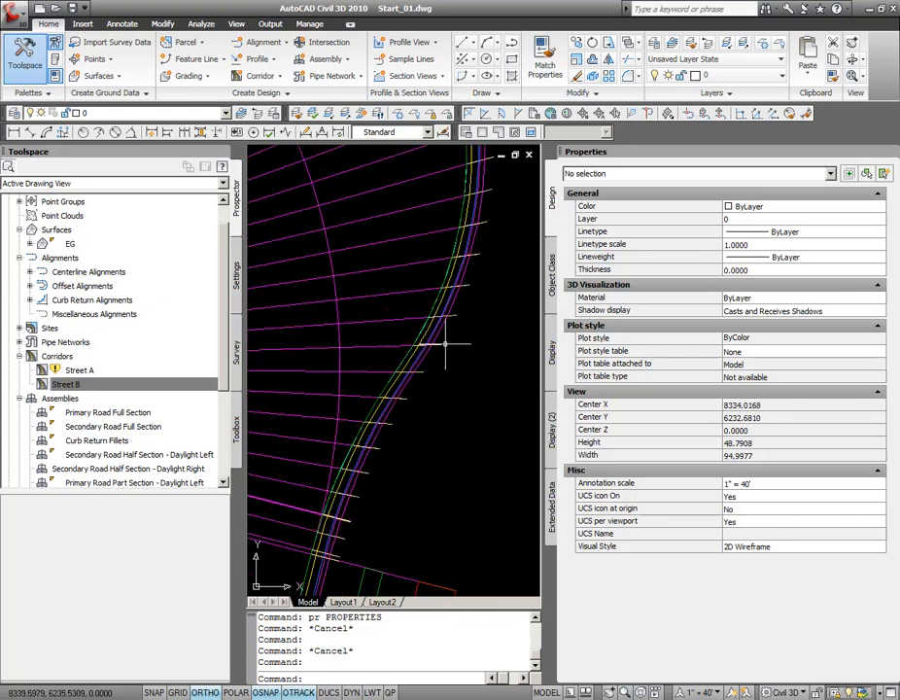
scroll(444, 344, up, 2)
text(l)
key(Return)
scroll(439, 318, up, 1)
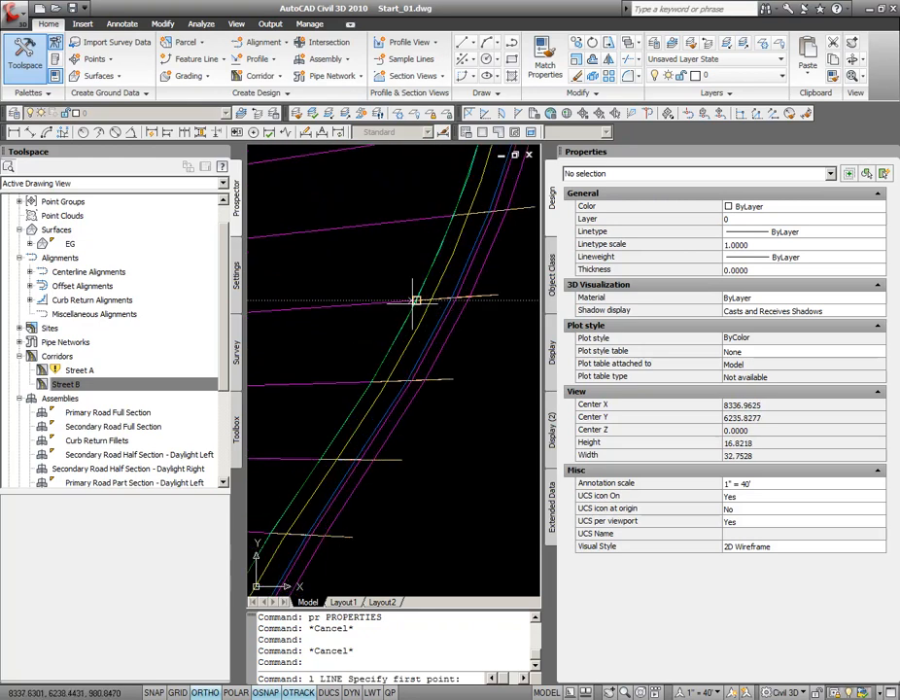
click(416, 301)
key(F8)
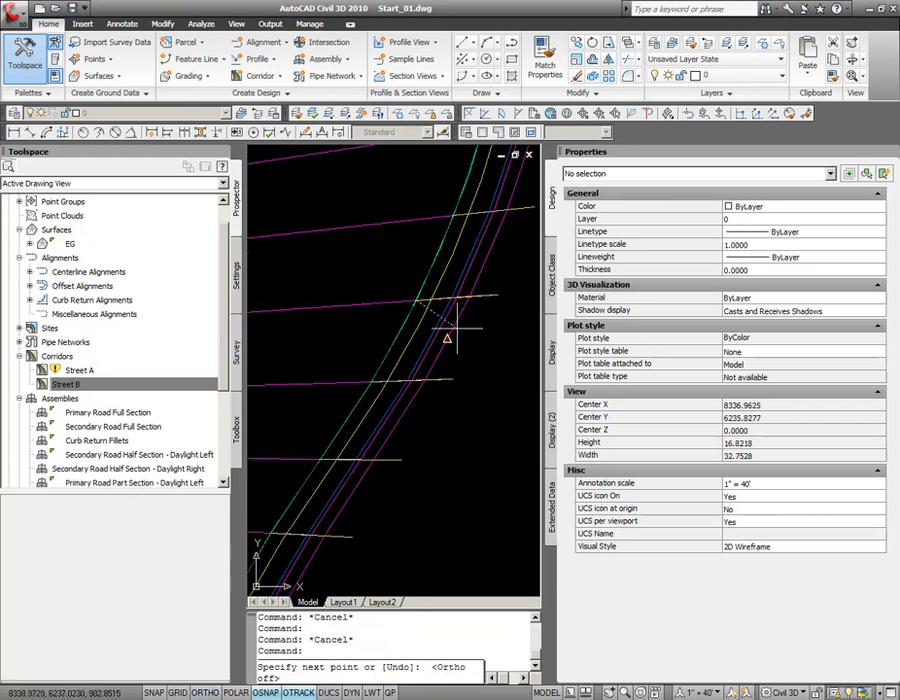
scroll(457, 327, up, 2)
text(per)
key(Return)
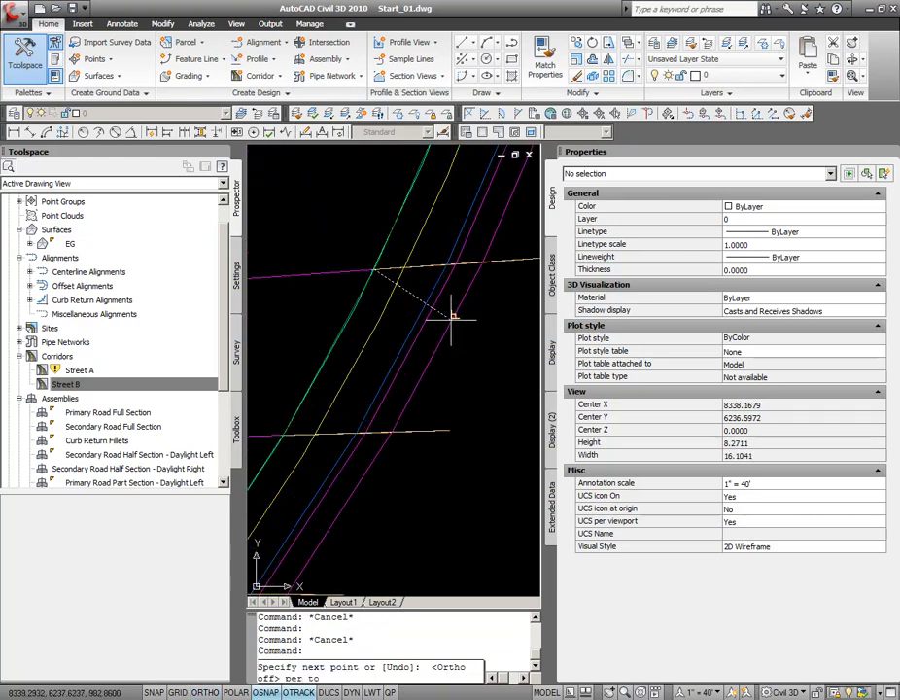
click(453, 317)
key(Return)
scroll(460, 327, down, 2)
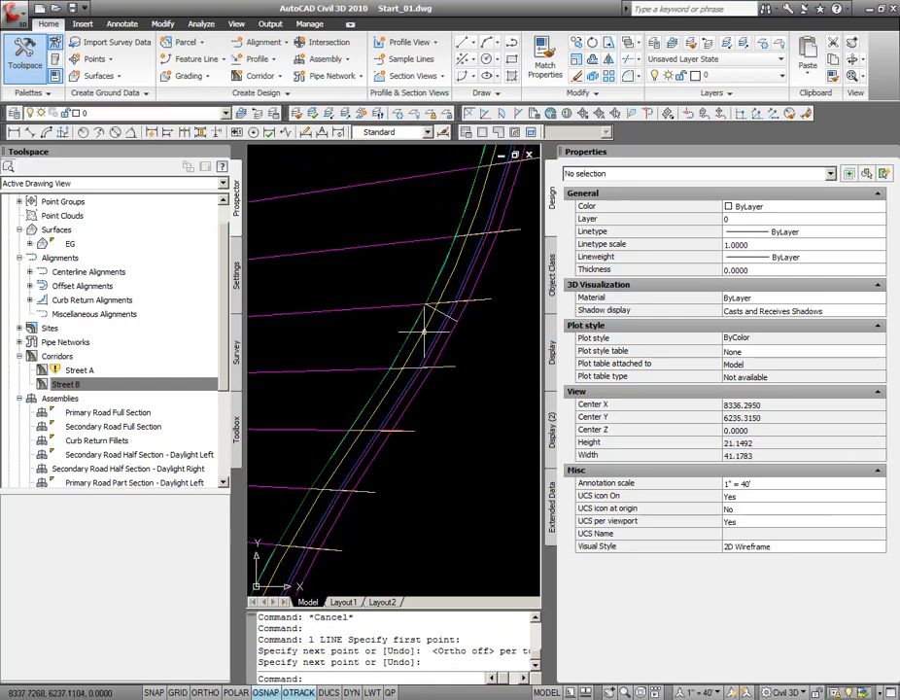
- Draw a second perpendicular line across the curb from the gutter edge at the adjacent corridor section
text(l)
key(Return)
click(390, 367)
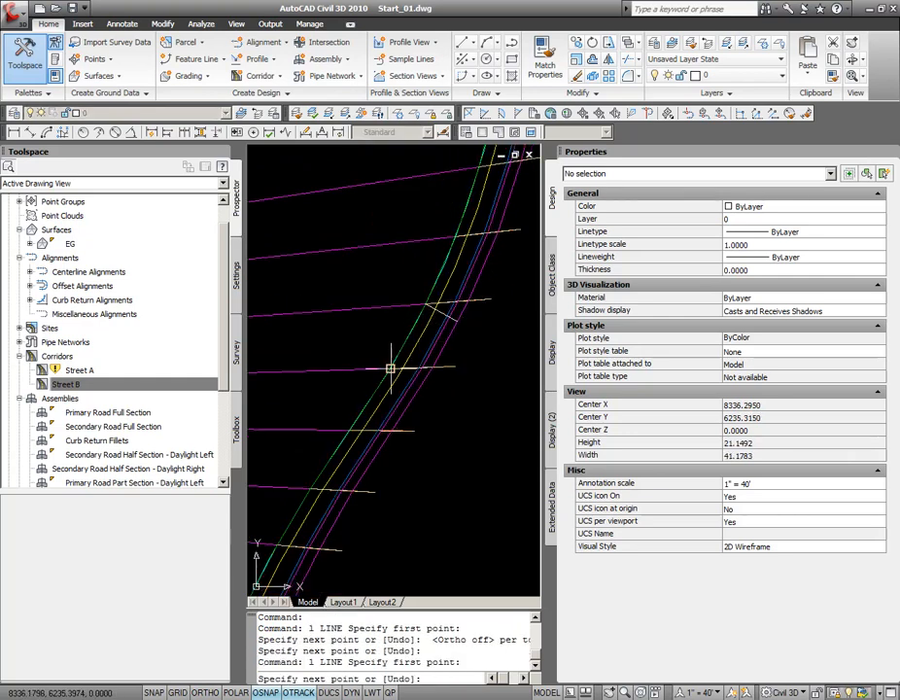
text(per)
key(Return)
click(421, 390)
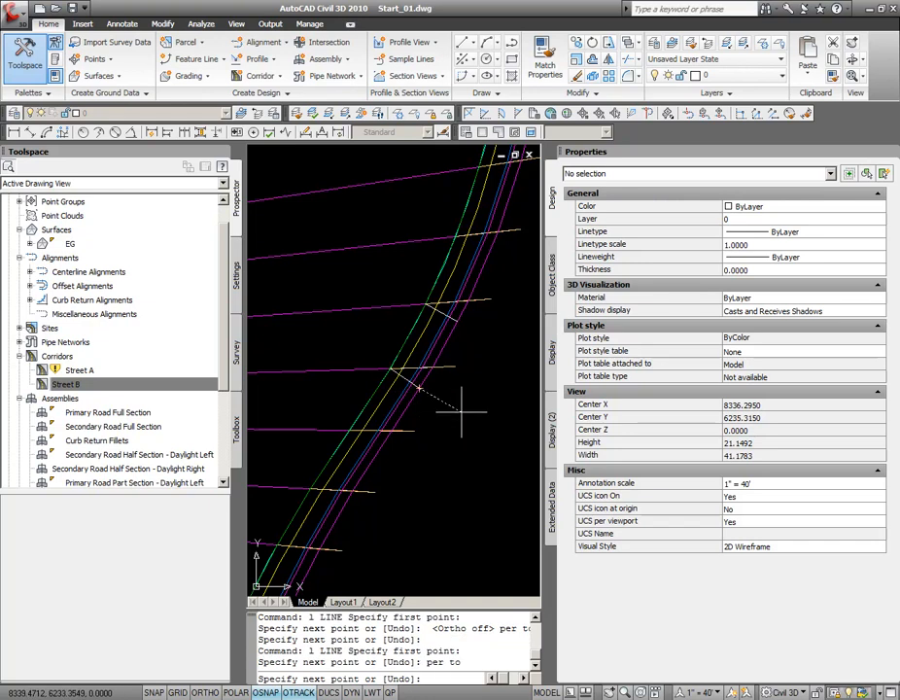
key(Escape)
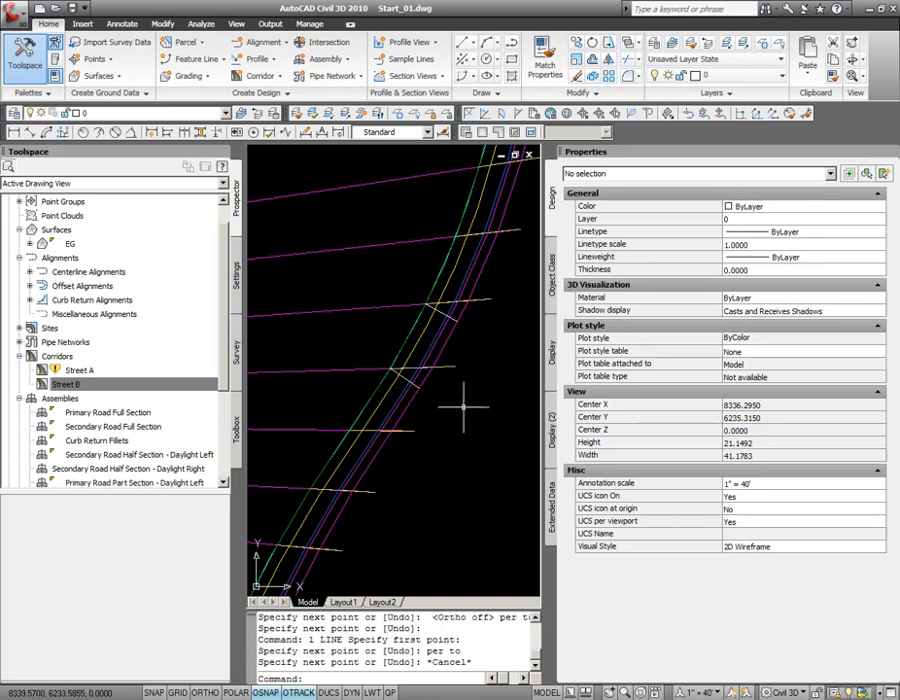
- Erase the two perpendicular check lines across the curb and close the object properties
click(453, 319)
click(410, 381)
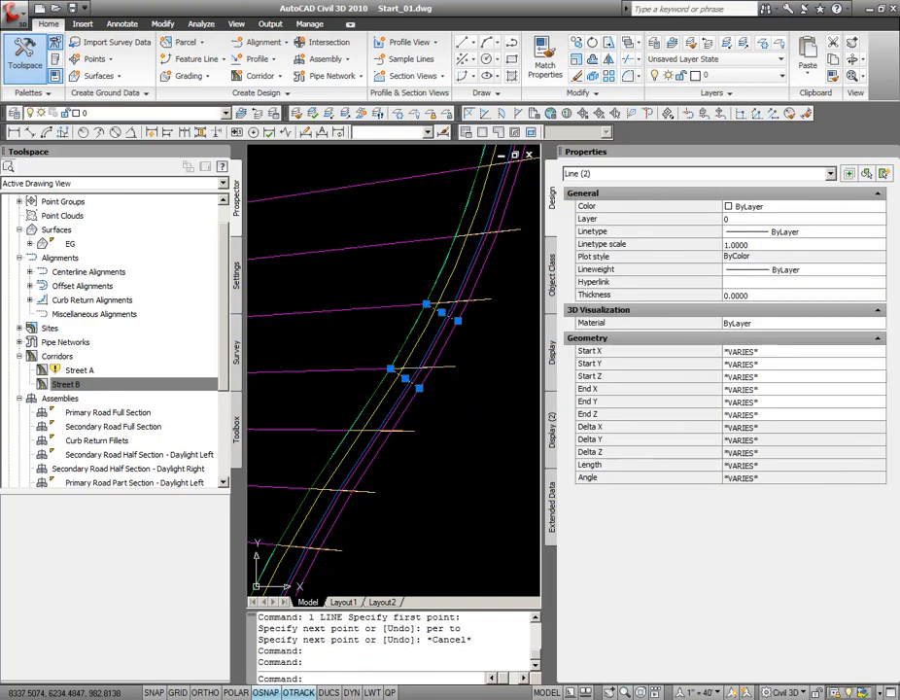
key(Delete)
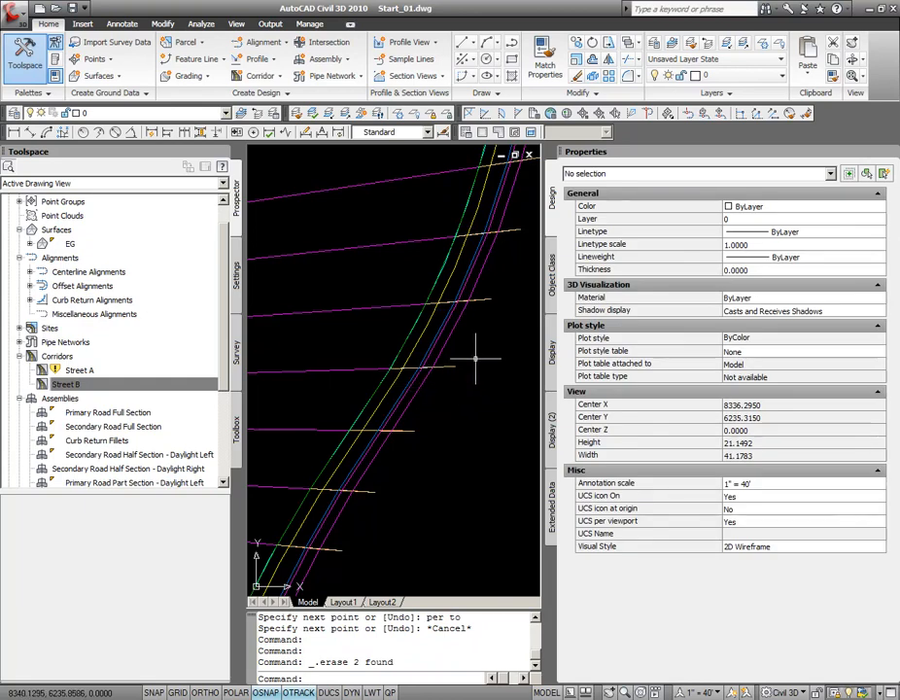
click(893, 156)
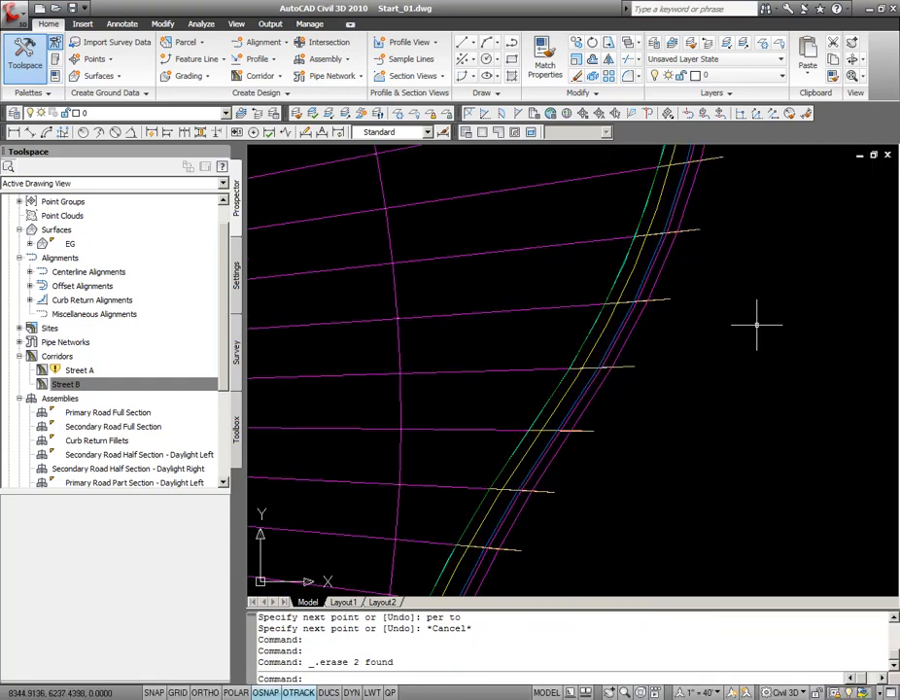
- Delete the curb and gutter at the outer end of the Knuckle assembly's right side
middle_drag(569, 464, 610, 387)
scroll(609, 388, down, 2)
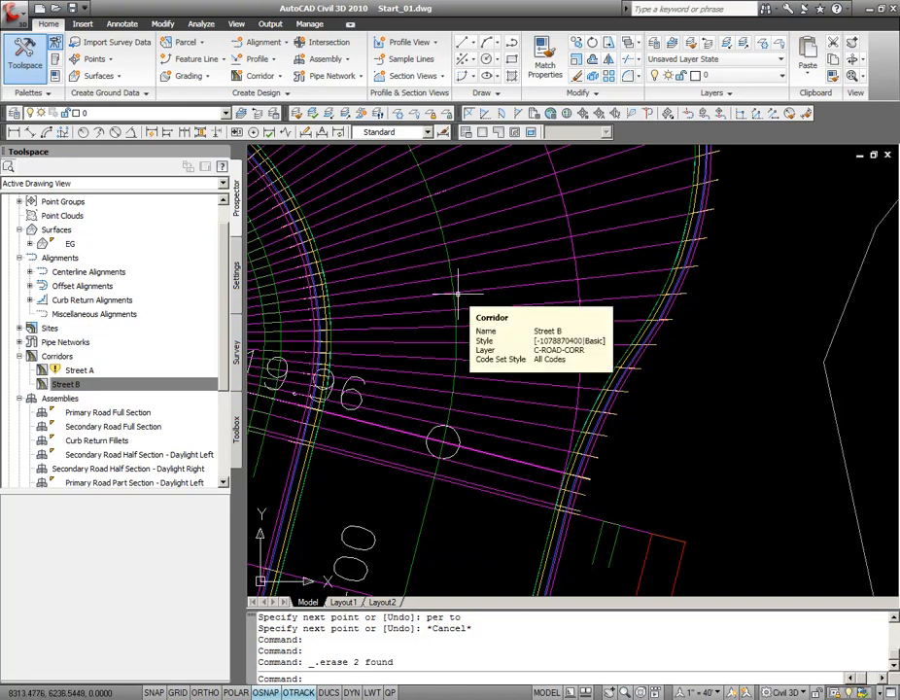
scroll(457, 290, down, 8)
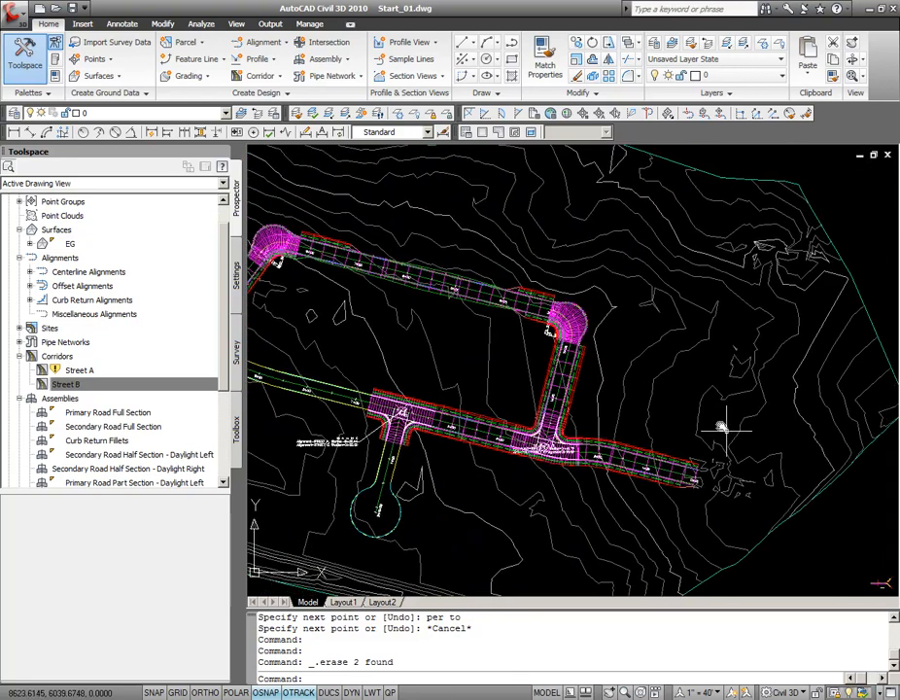
scroll(518, 413, up, 8)
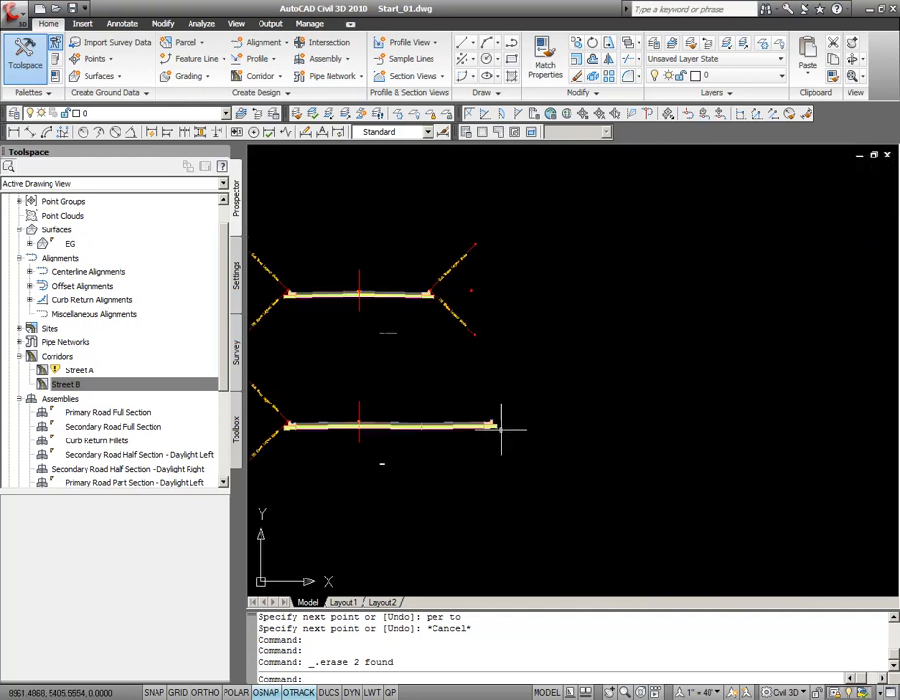
click(489, 423)
key(Delete)
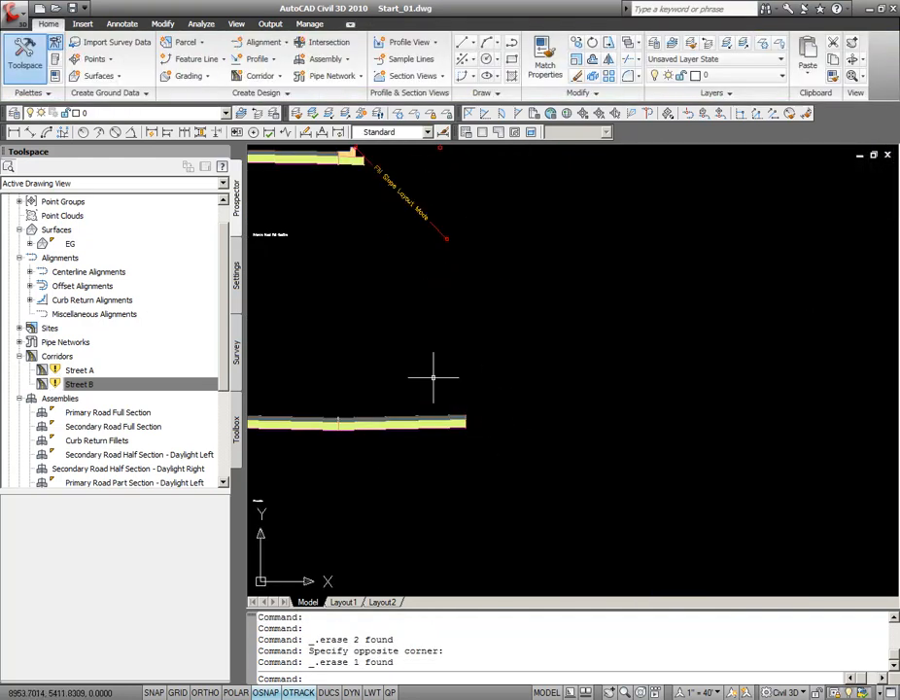
- Add an offset to the Knuckle assembly, placed a short distance beyond the outer edge of its right lane
middle_drag(444, 376, 654, 354)
click(434, 367)
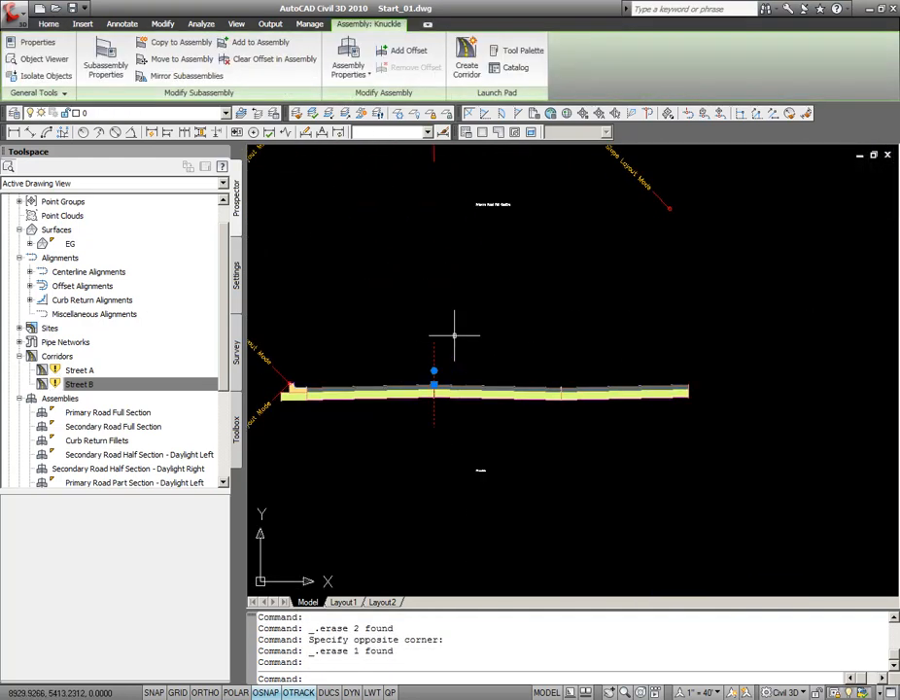
right_click(460, 335)
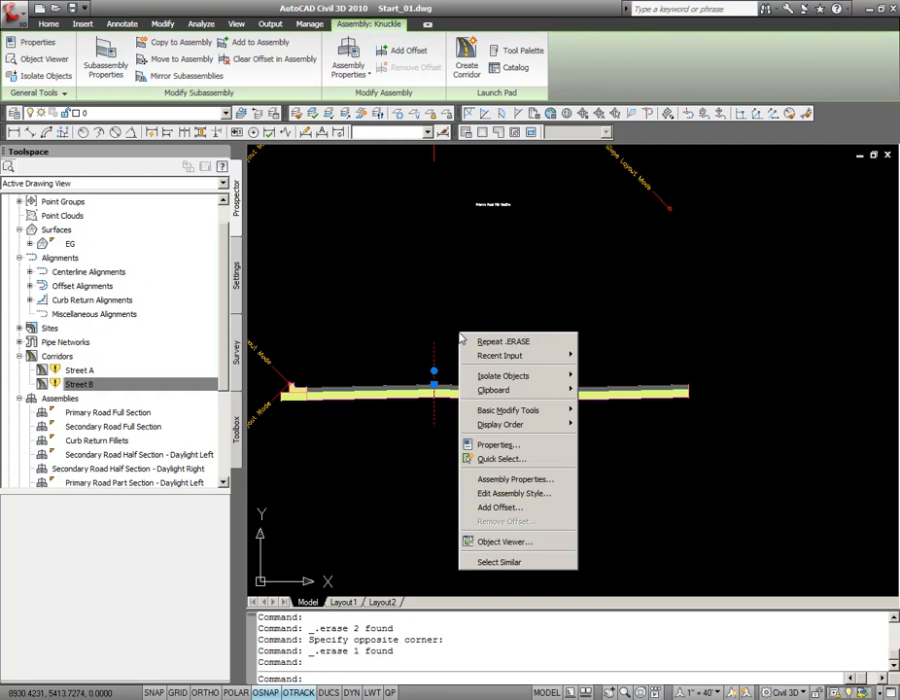
click(531, 508)
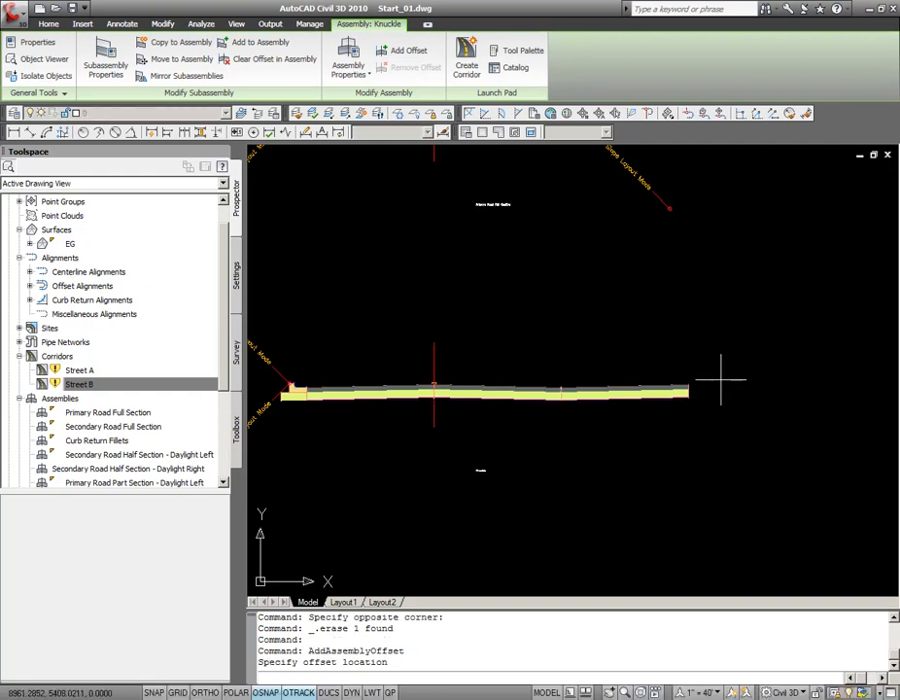
middle_drag(716, 382, 605, 380)
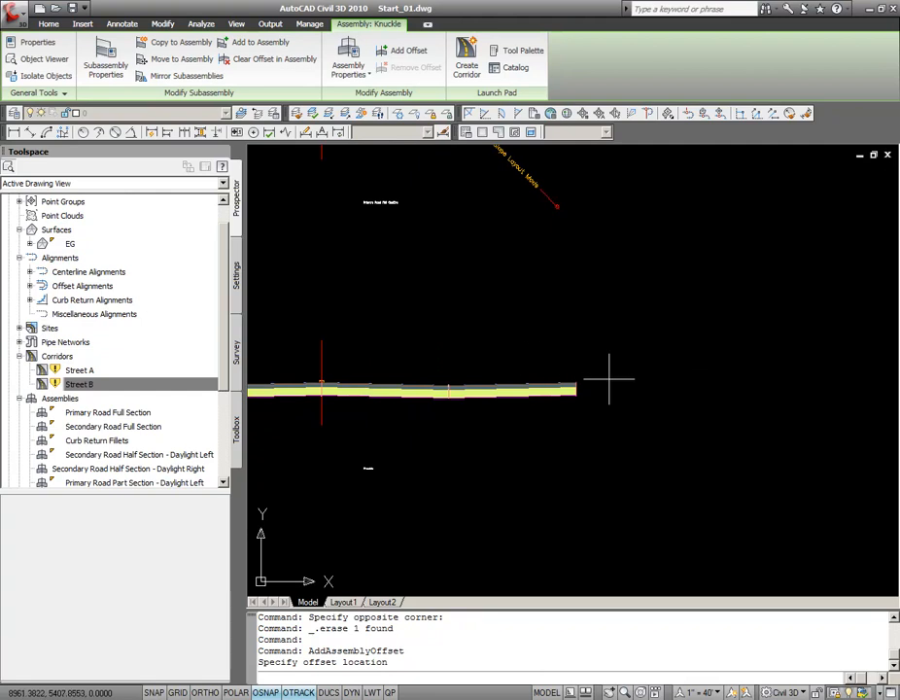
click(627, 371)
scroll(630, 370, up, 6)
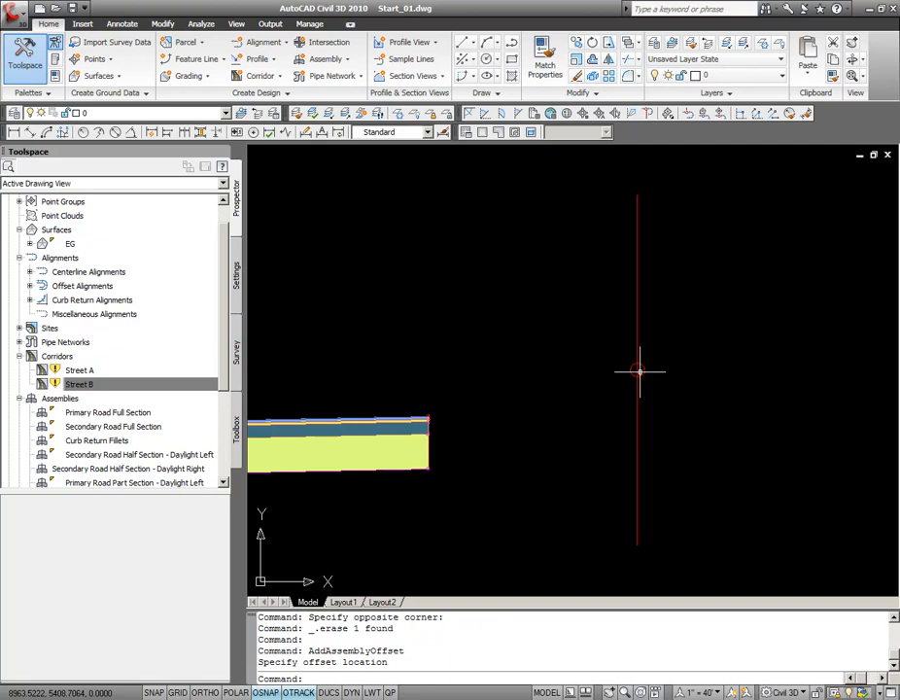
- Copy the right UrbanCurbGutterGeneral subassembly from the full-section assembly above onto the Knuckle assembly's new offset
scroll(651, 355, down, 6)
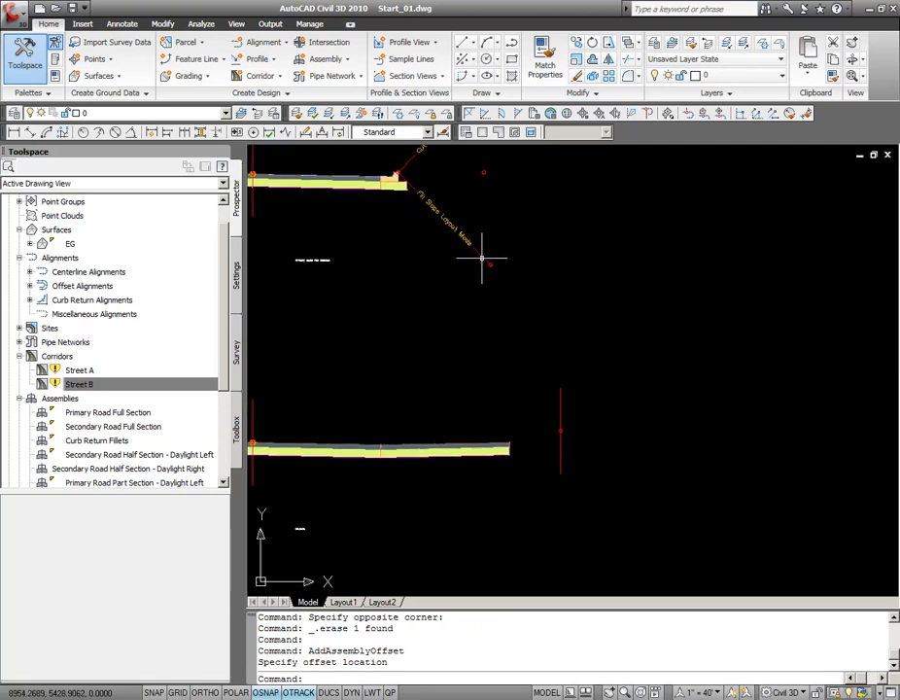
click(403, 184)
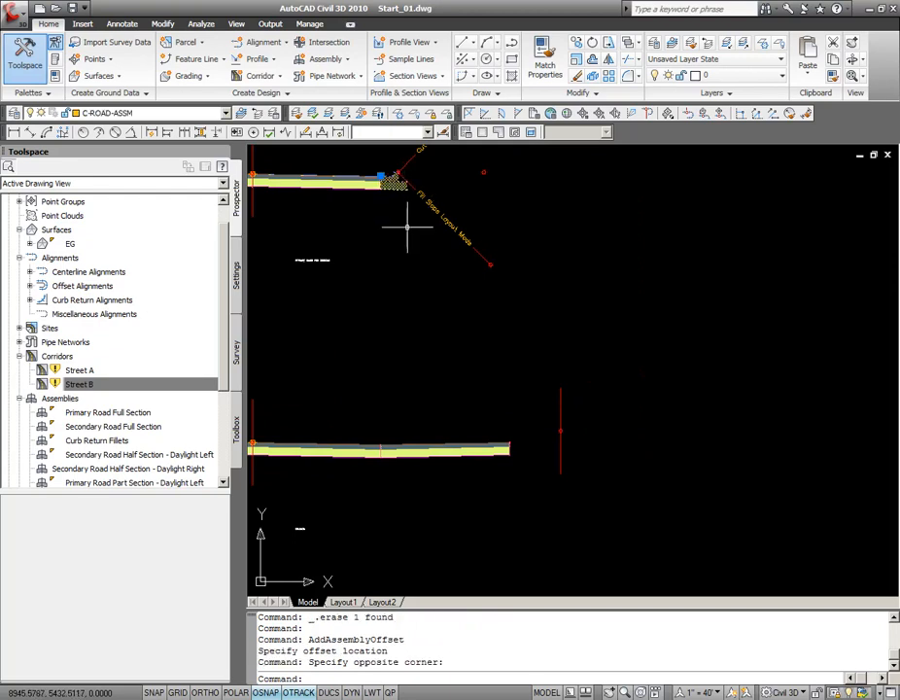
click(405, 226)
right_click(406, 230)
click(468, 391)
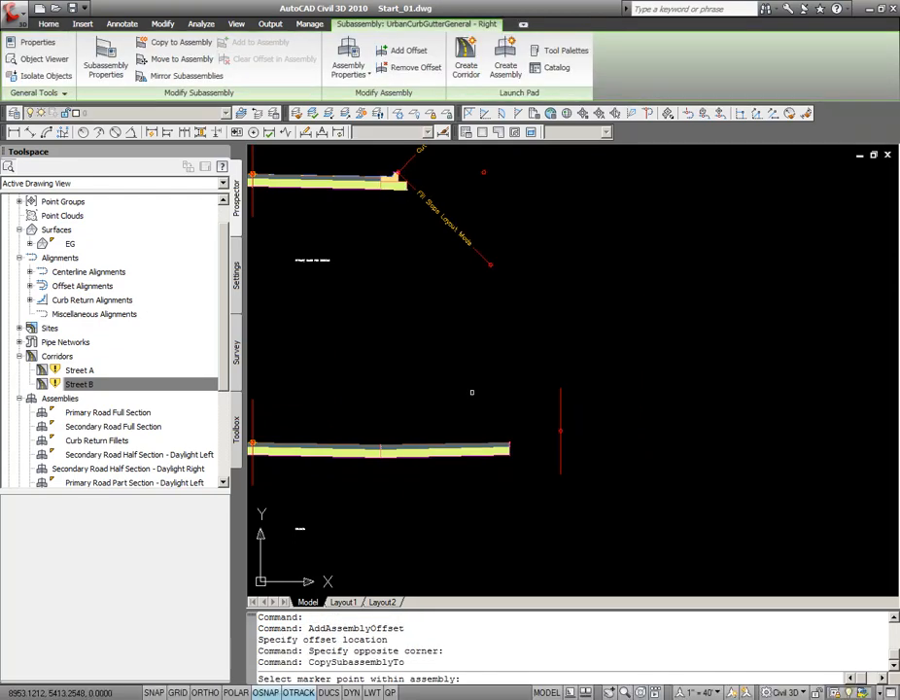
click(561, 431)
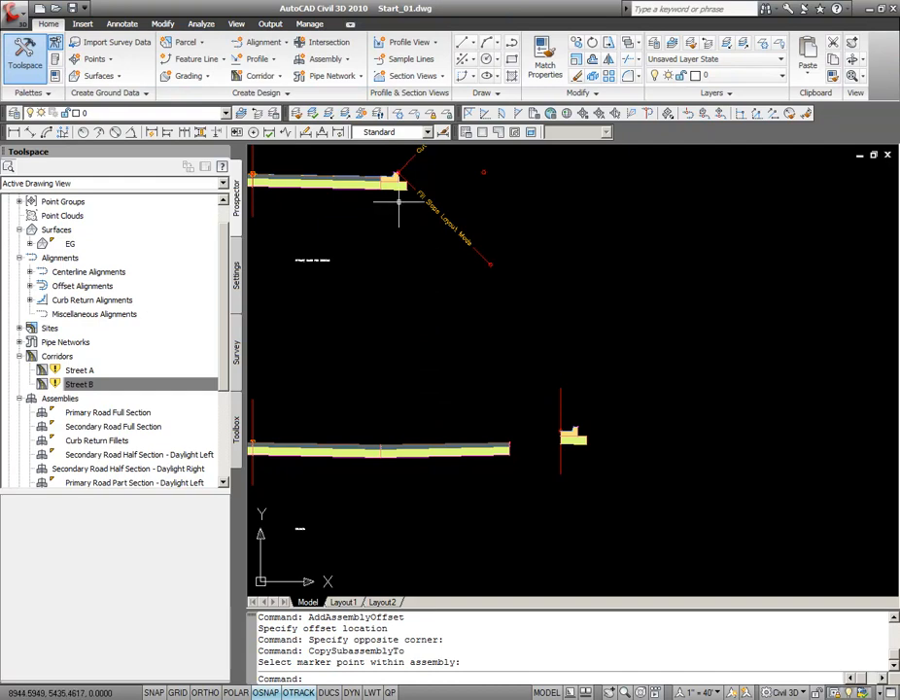
- Copy the right BasicSideSlopeCutDitch subassembly from the assembly above to the top back-of-curb marker of the offset's curb
click(416, 225)
right_click(418, 250)
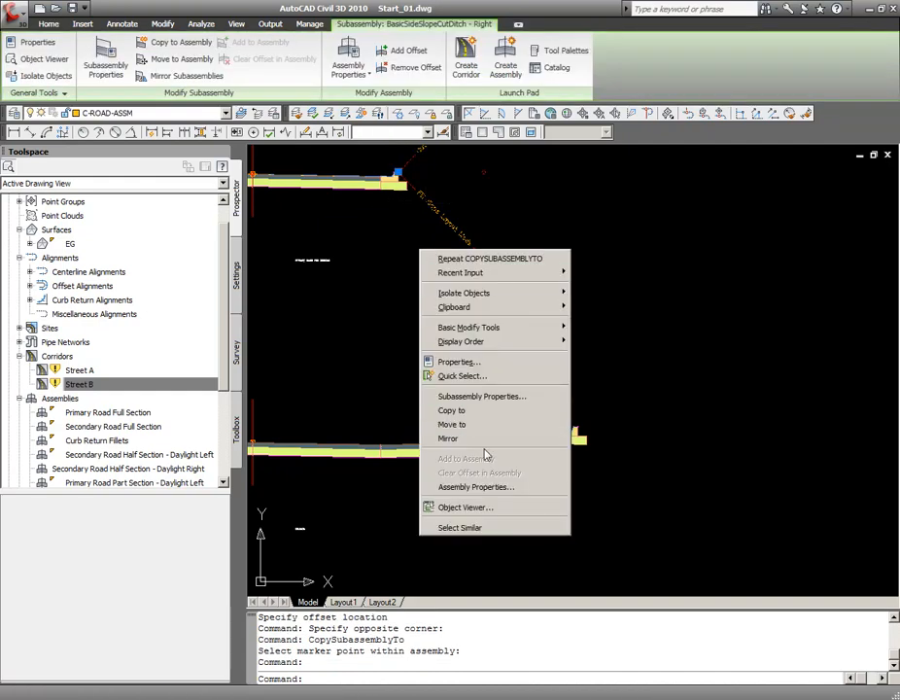
click(451, 410)
scroll(476, 436, up, 4)
scroll(553, 420, up, 3)
click(506, 396)
- Change the offset curb's gutter slope method to Fixed Slope and set its gutter slope to 2%
click(518, 412)
click(501, 420)
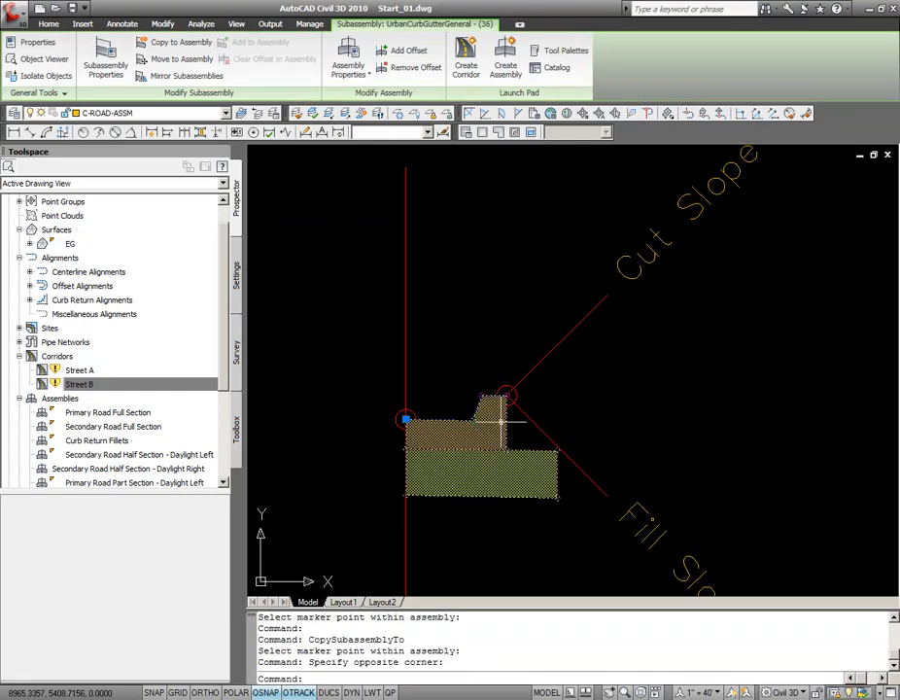
text(pr)
key(Return)
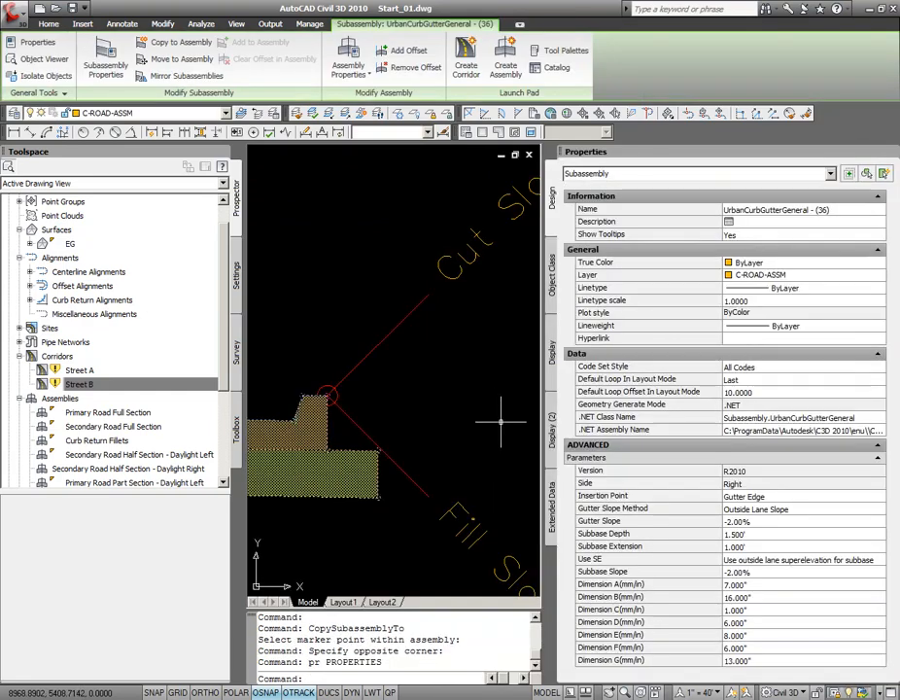
click(768, 508)
click(753, 530)
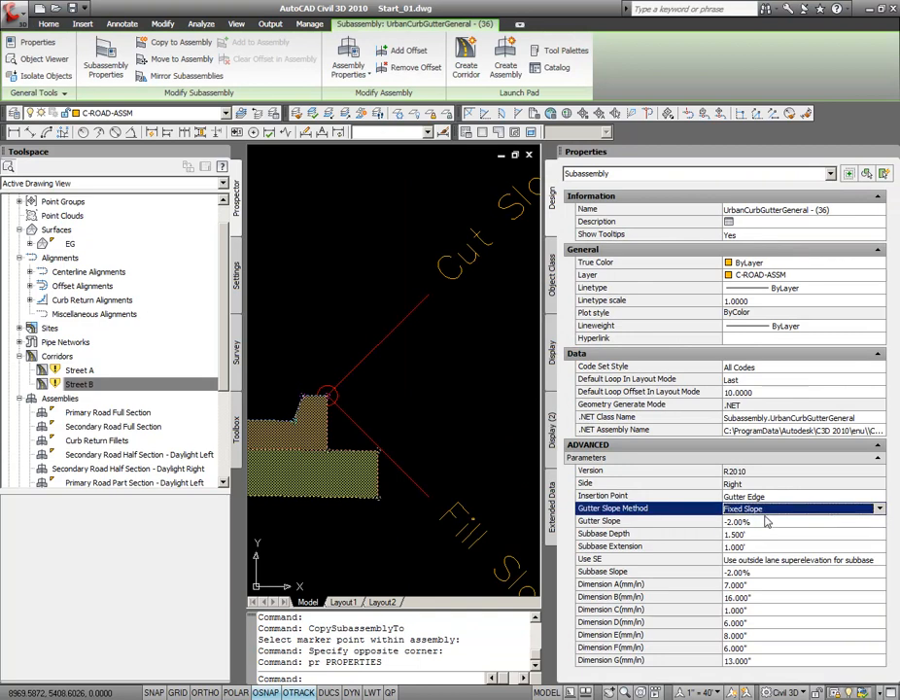
click(766, 521)
text(2)
click(767, 528)
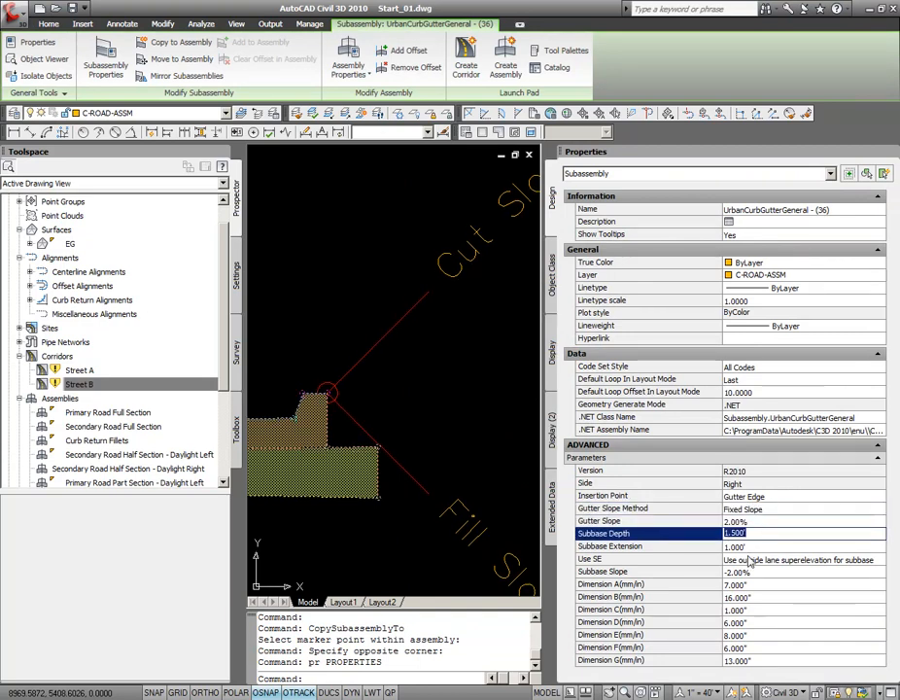
- Give the offset curb's subbase a numeric percent slope, set that subbase slope to 2%, and close the properties
click(749, 560)
click(749, 563)
click(750, 582)
click(751, 572)
text(2)
key(Tab)
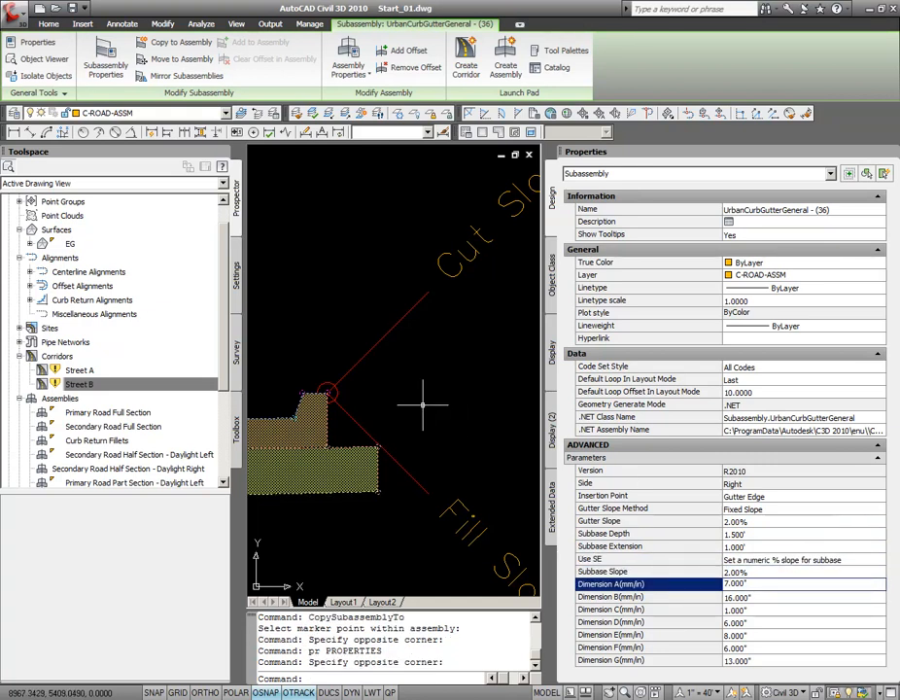
click(892, 154)
scroll(533, 297, down, 3)
key(Escape)
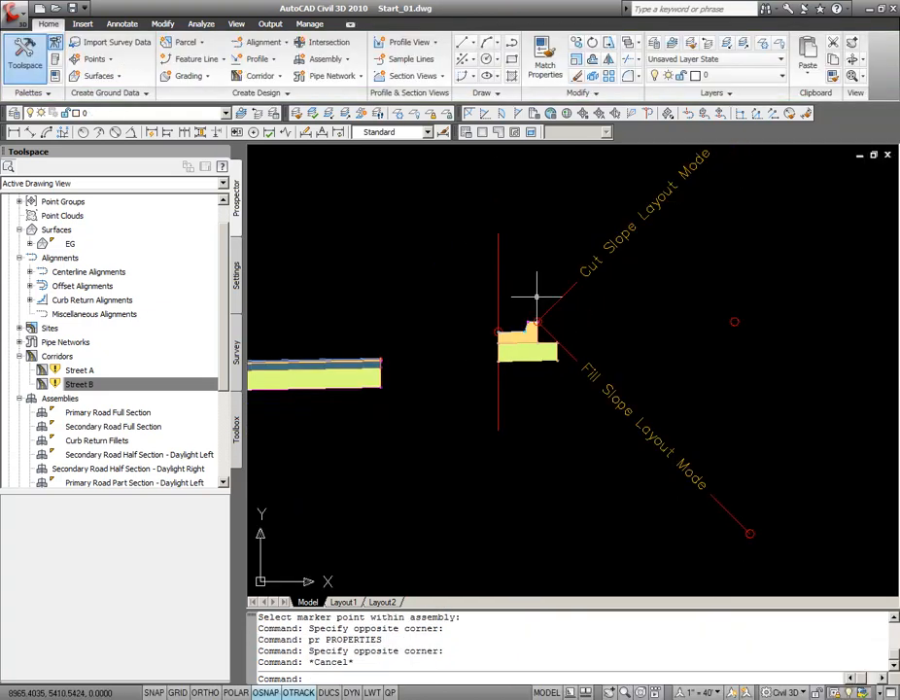
scroll(526, 306, down, 2)
key(Escape)
scroll(515, 309, up, 3)
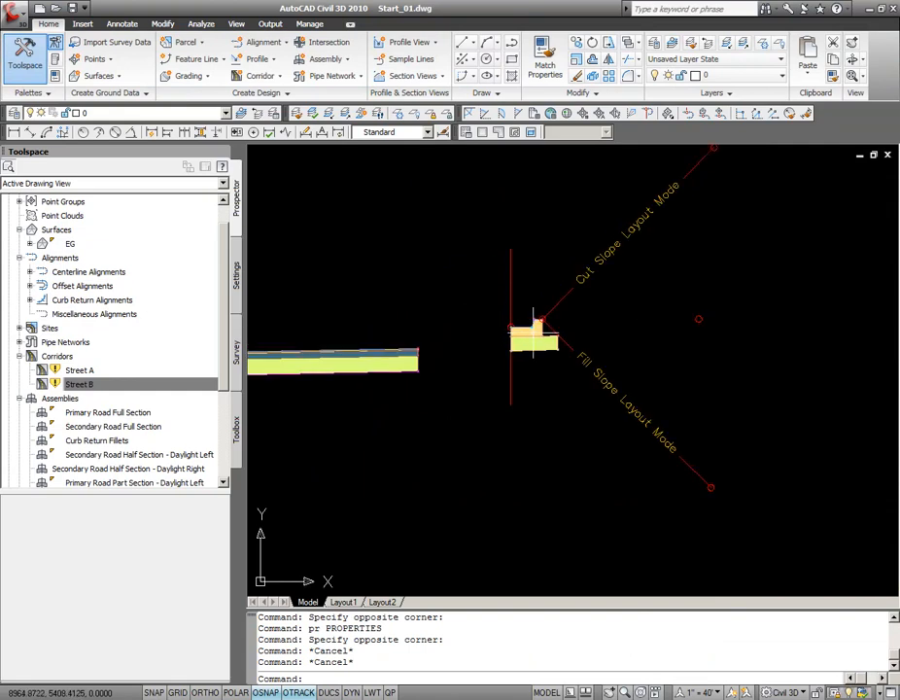
- Rebuild the Street B corridor with the updated Knuckle assembly
scroll(509, 325, up, 1)
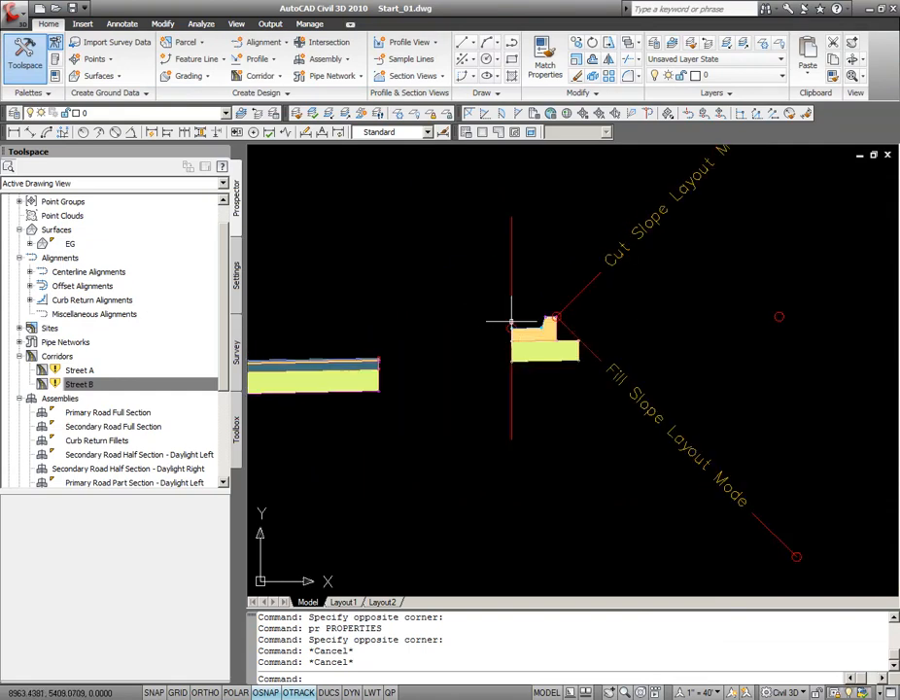
scroll(512, 322, down, 10)
middle_drag(411, 246, 444, 287)
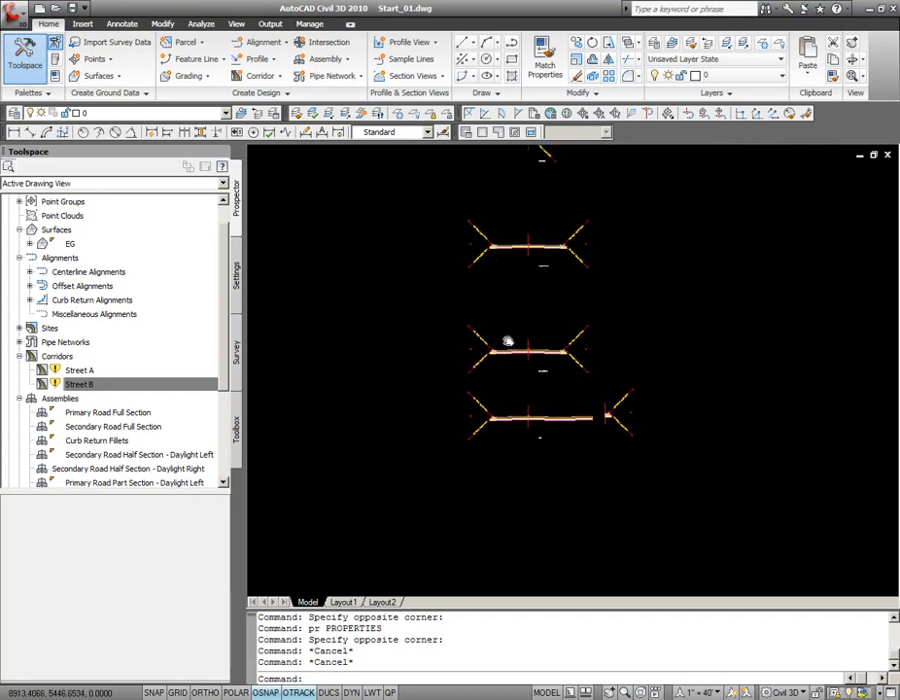
scroll(492, 321, down, 5)
scroll(522, 292, up, 6)
scroll(521, 281, up, 3)
right_click(98, 389)
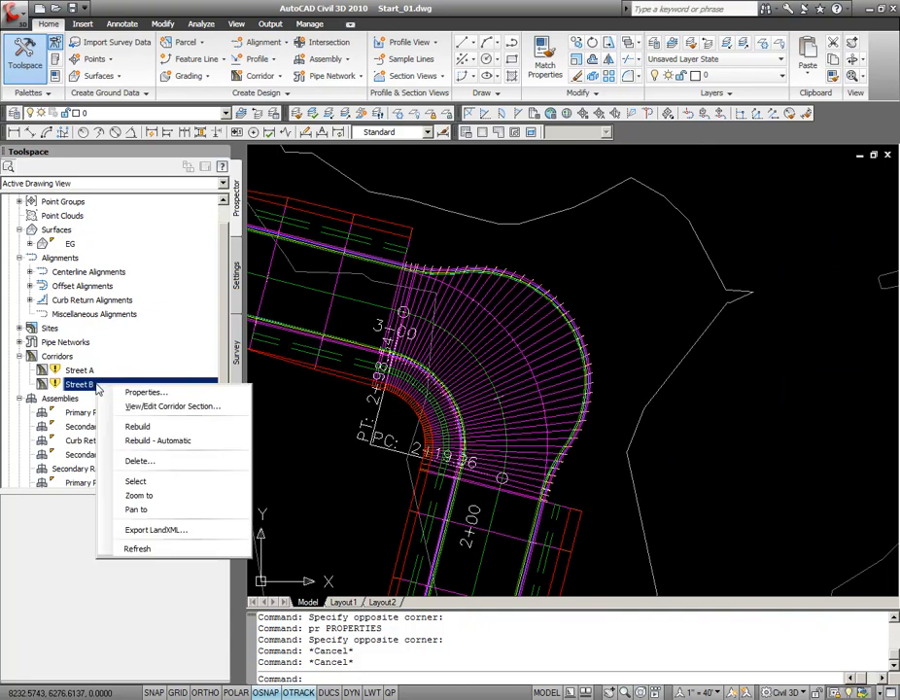
click(131, 425)
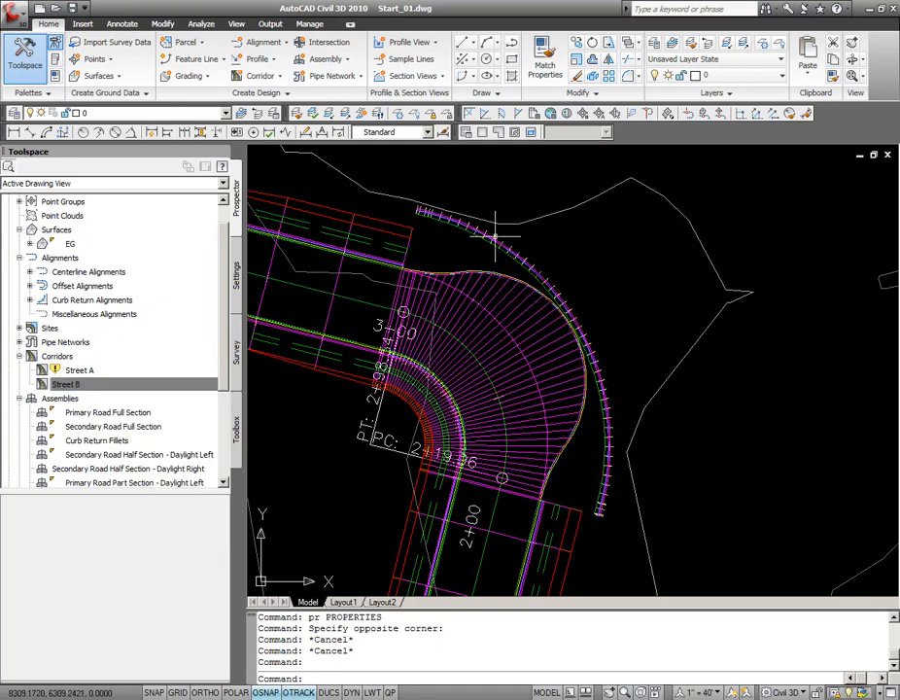
- Start an alignment from the Street B corridor using the ETW feature line along the knuckle's outer pavement edge
scroll(573, 458, up, 6)
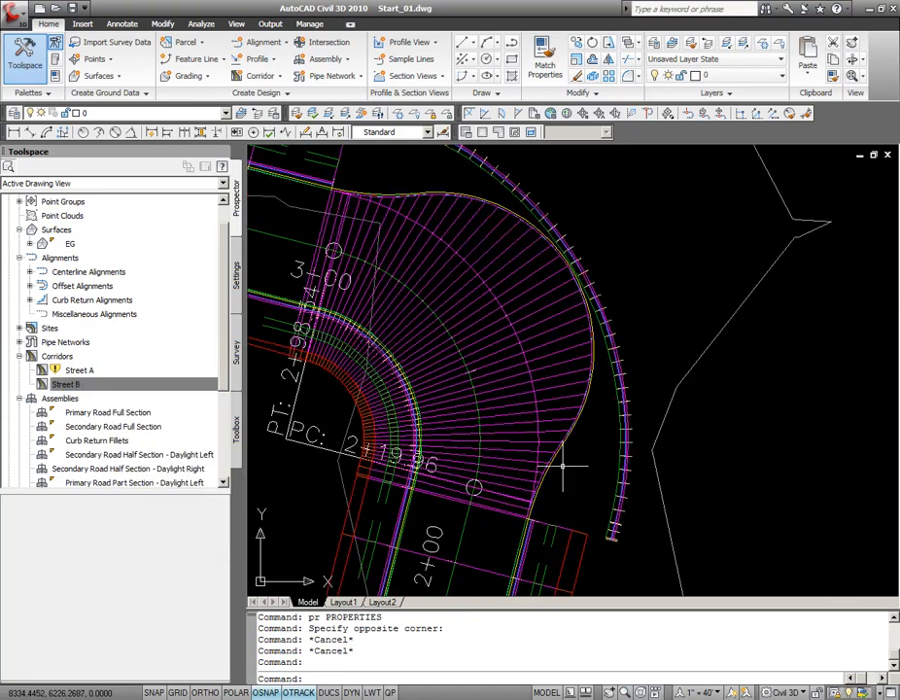
click(518, 467)
key(Escape)
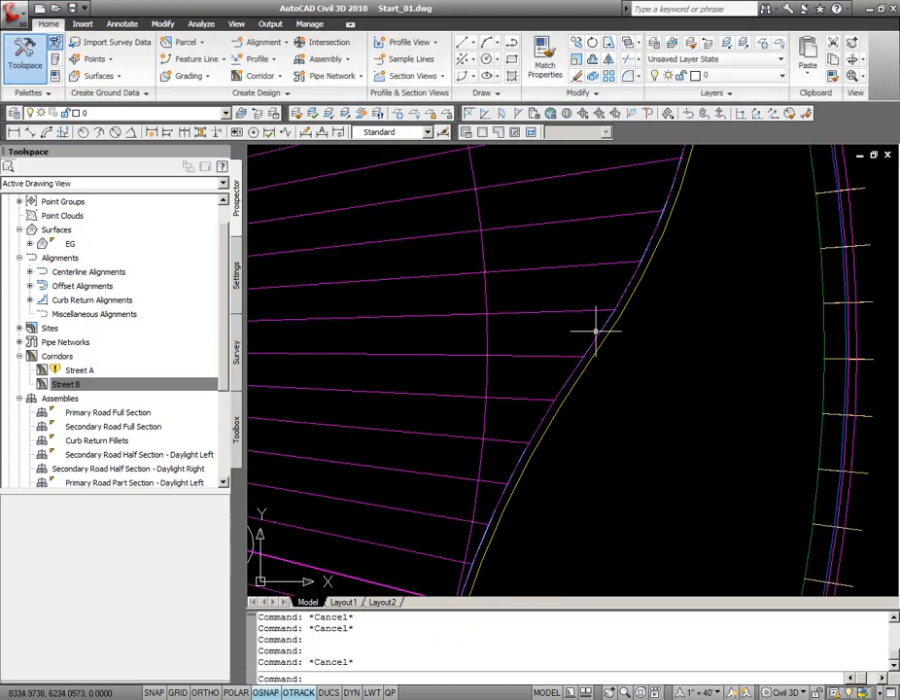
scroll(637, 258, down, 1)
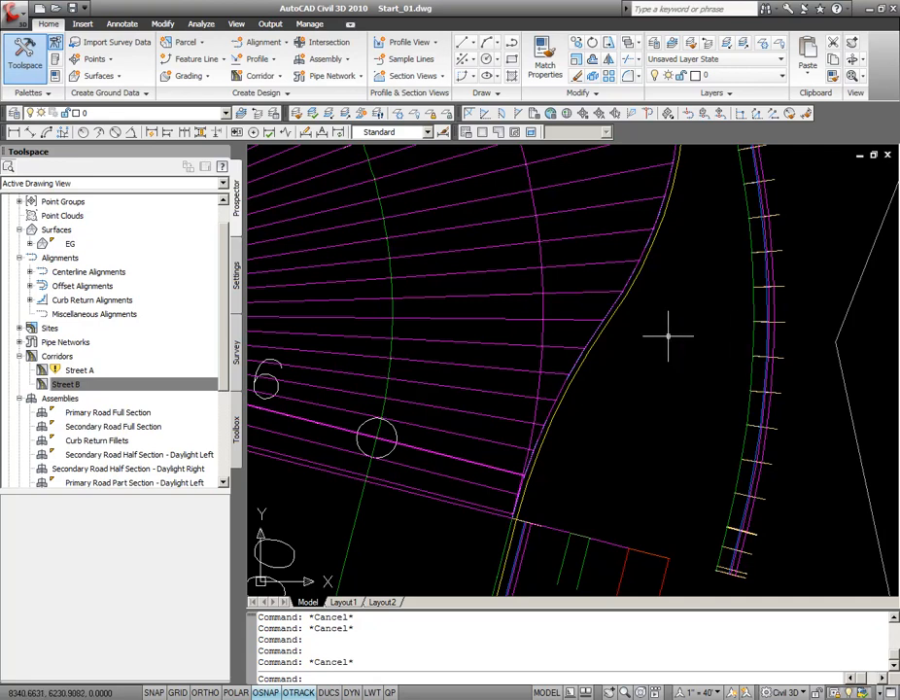
click(163, 23)
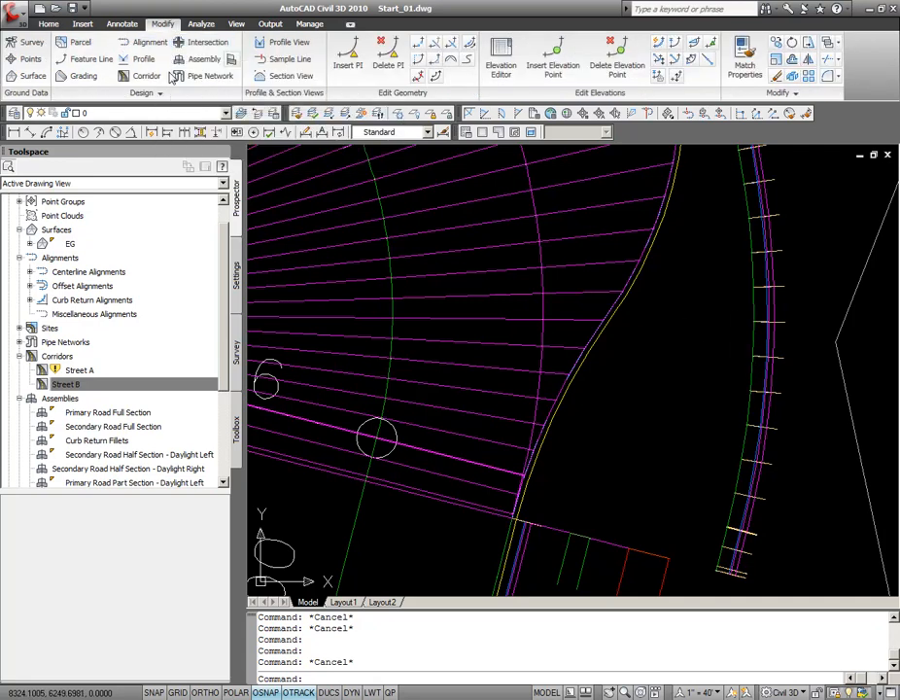
click(147, 78)
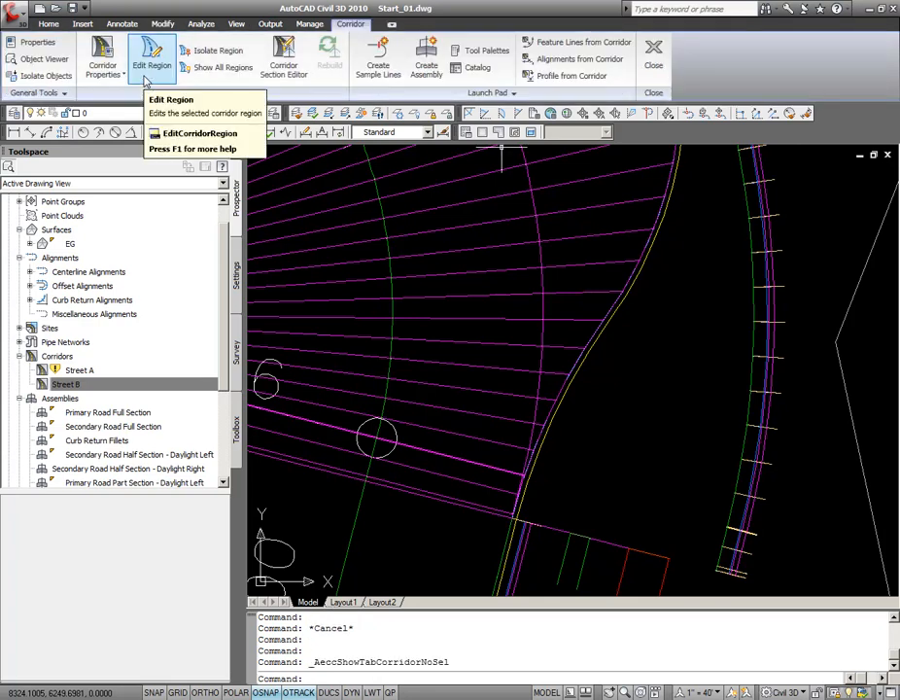
click(581, 60)
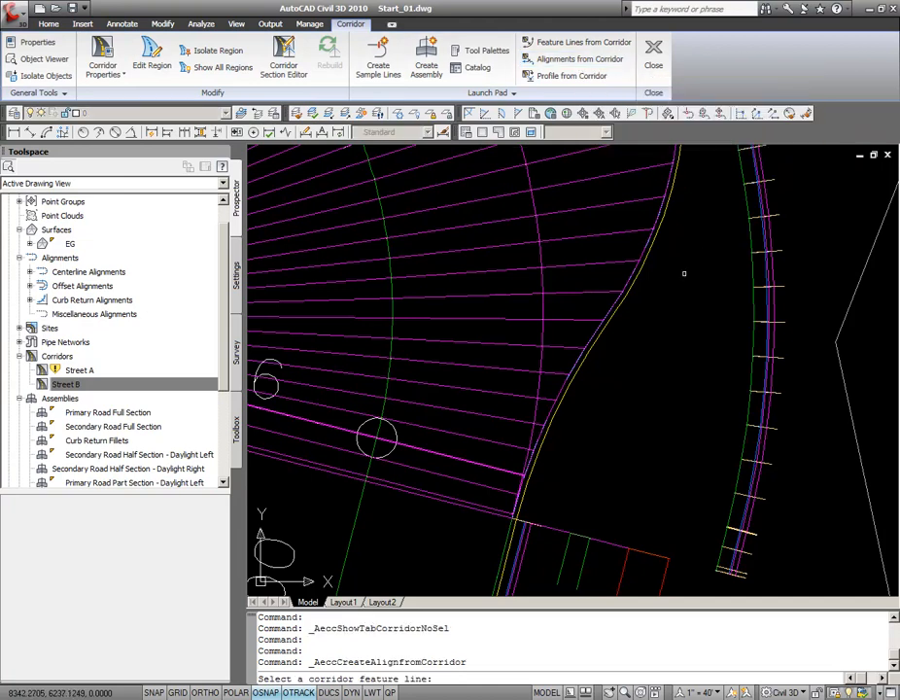
click(558, 393)
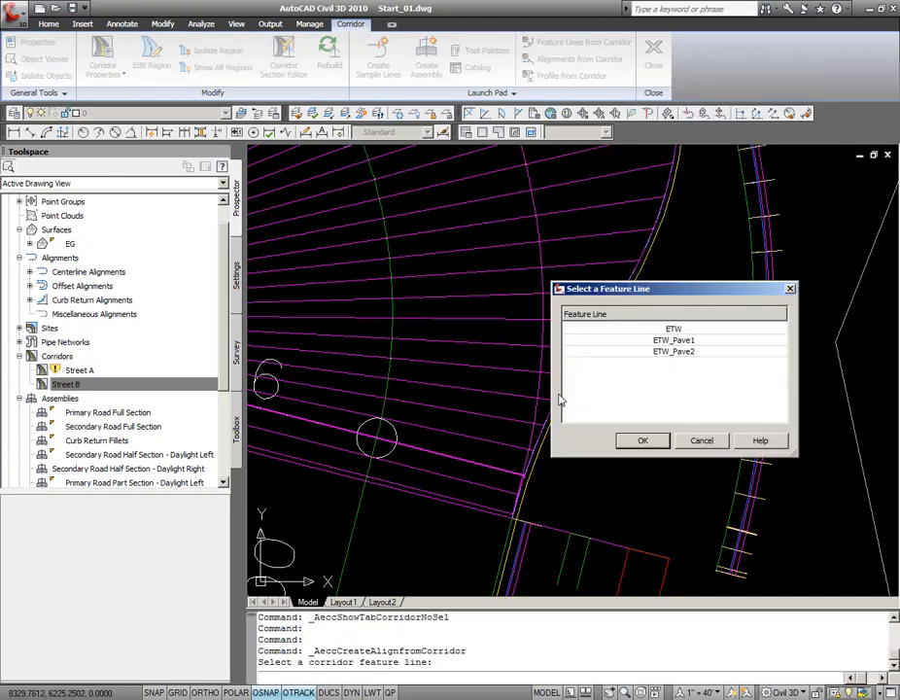
click(669, 330)
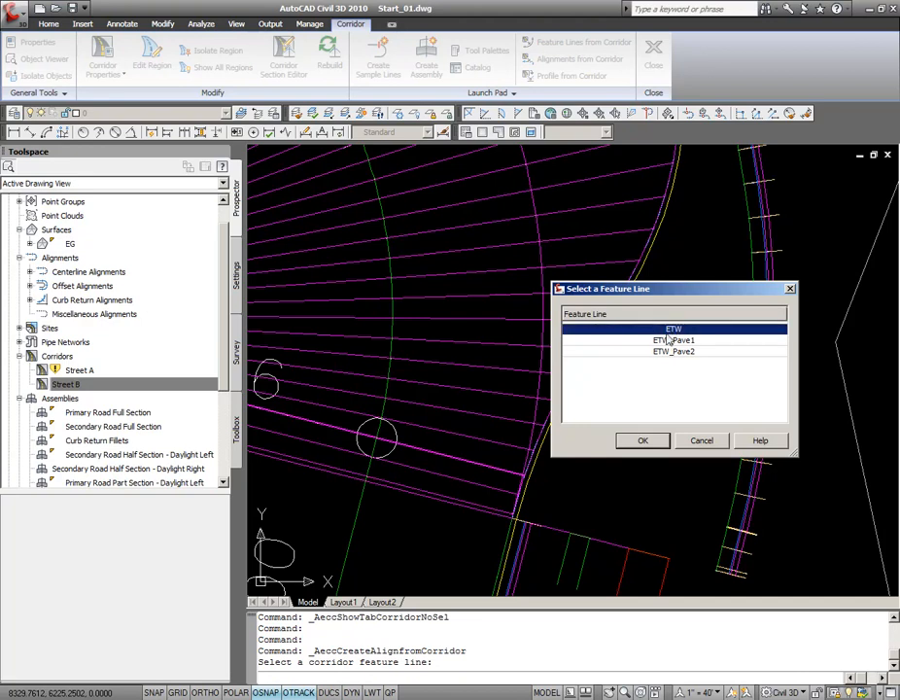
click(644, 444)
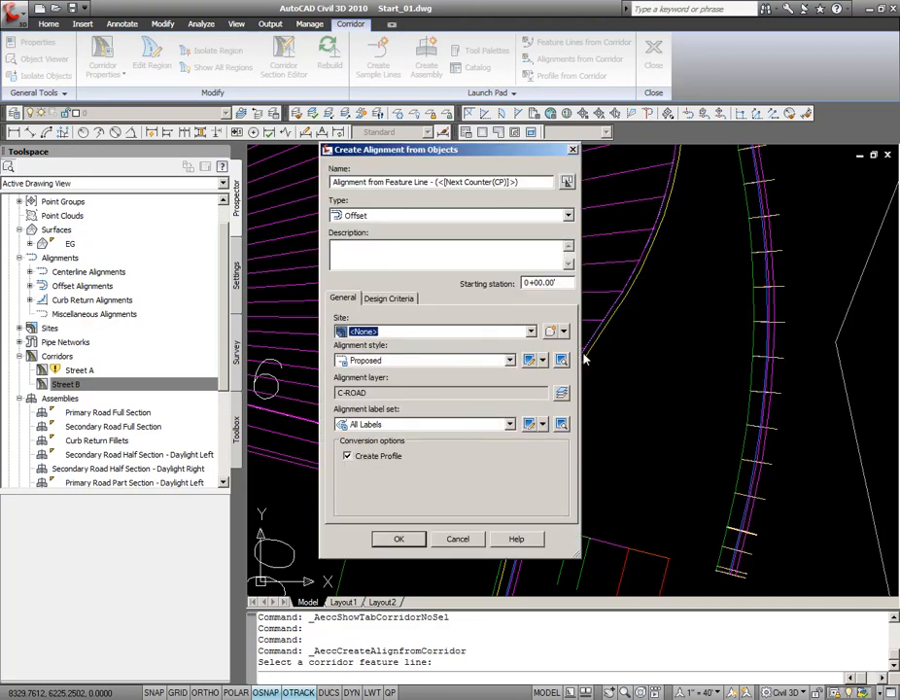
- Name the offset alignment Knuckle ETW, give it the _No Labels label set, and create it together with its design profile
drag(533, 183, 314, 196)
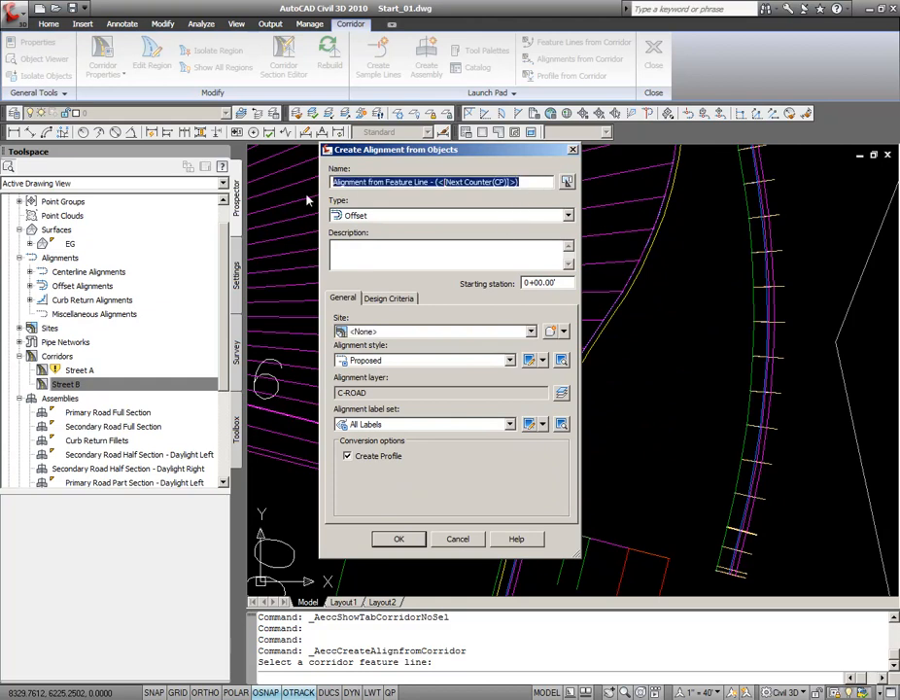
text(Knuckle ETW)
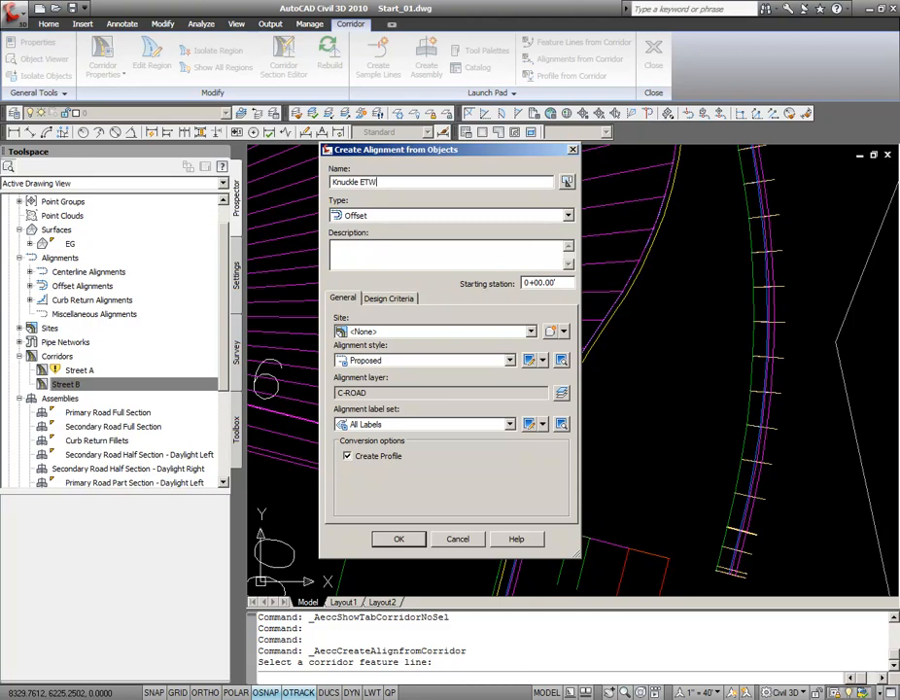
click(408, 425)
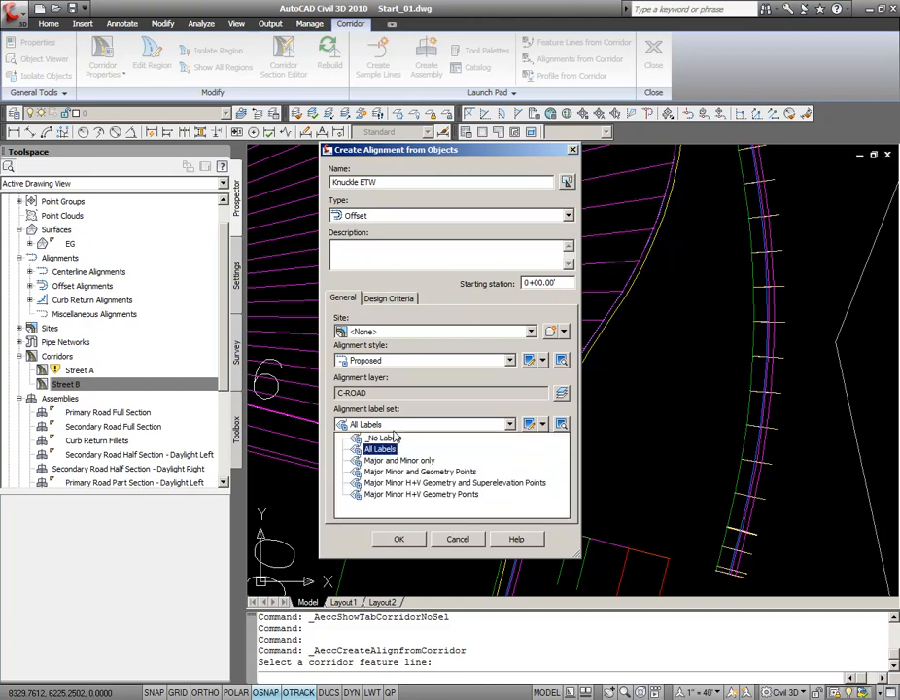
click(409, 439)
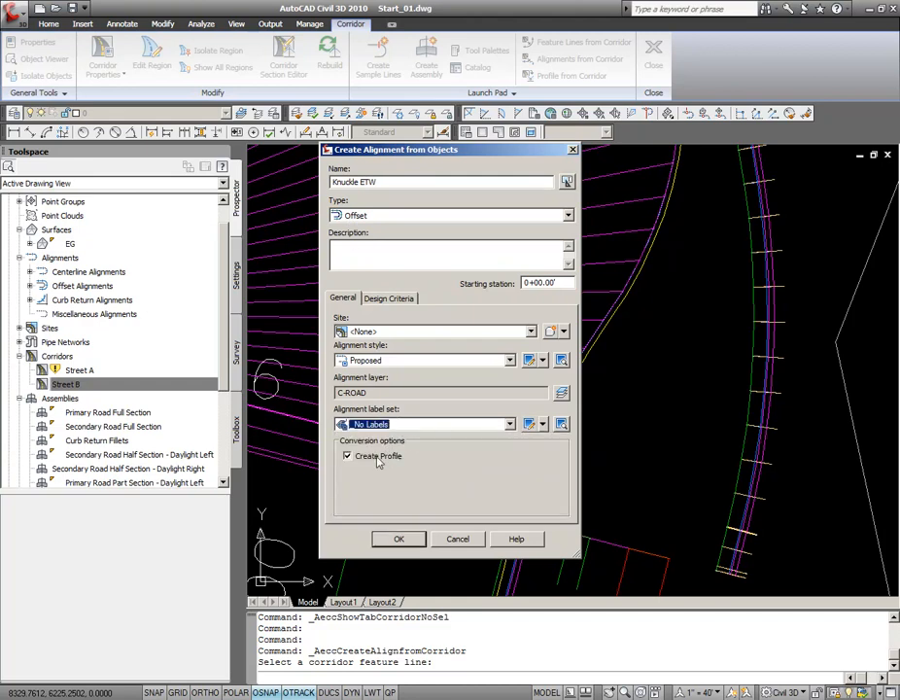
click(401, 541)
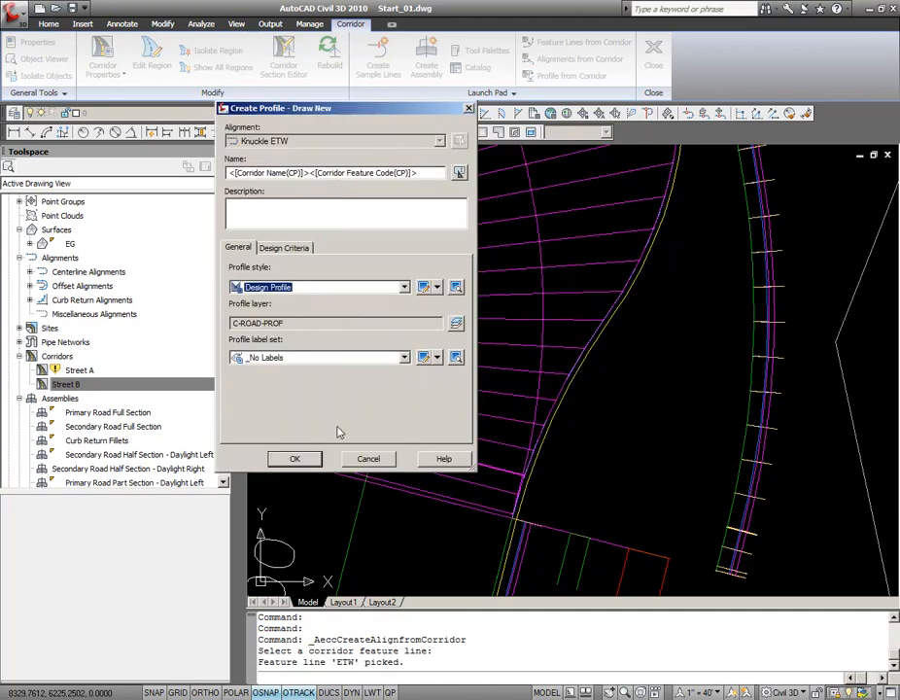
click(294, 458)
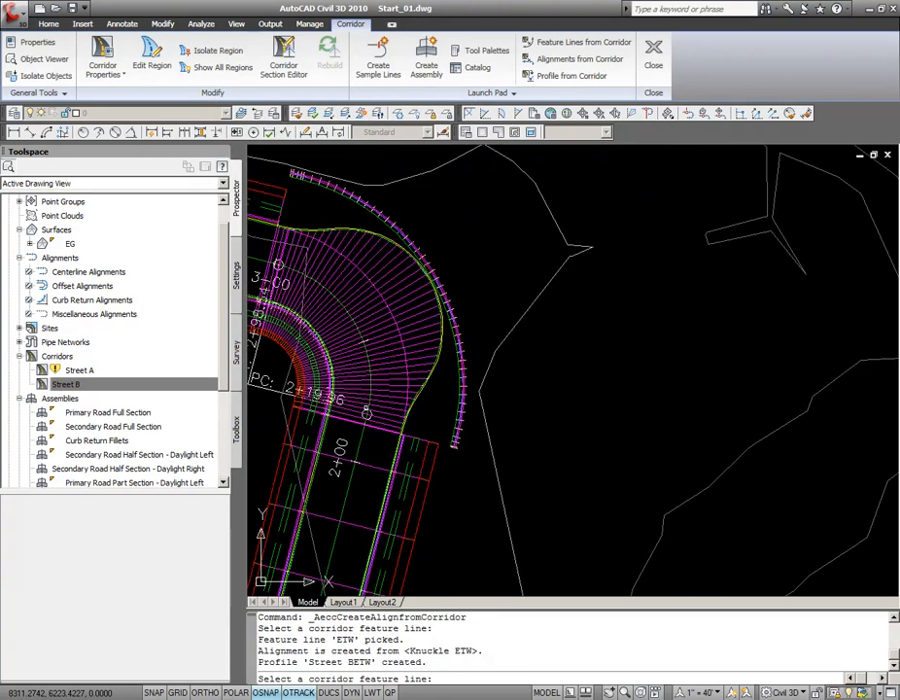
key(Return)
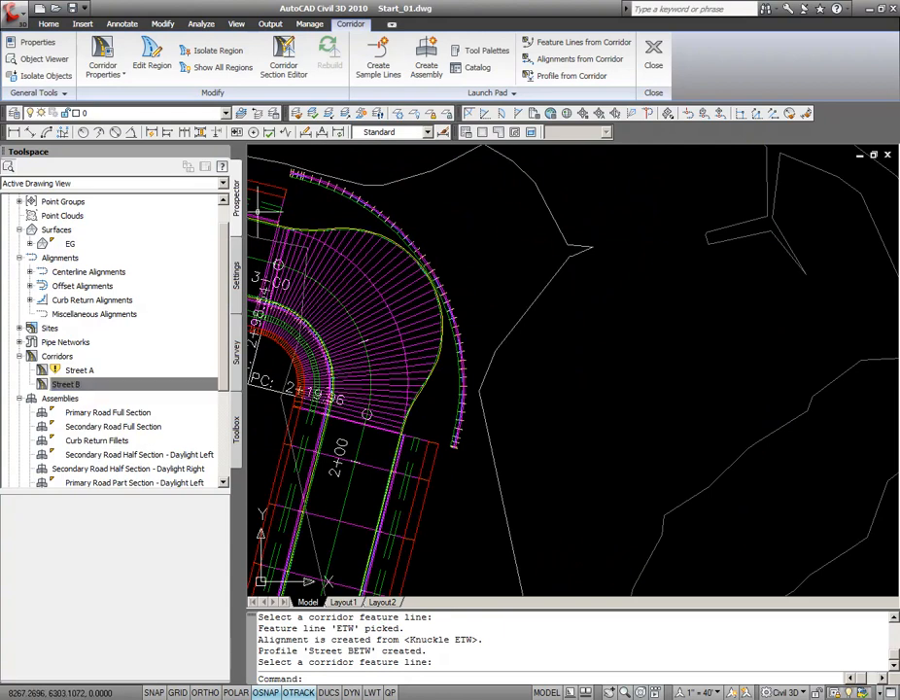
- Set up a profile view for the Knuckle ETW alignment with a user-specified height from 970 to 990
click(48, 24)
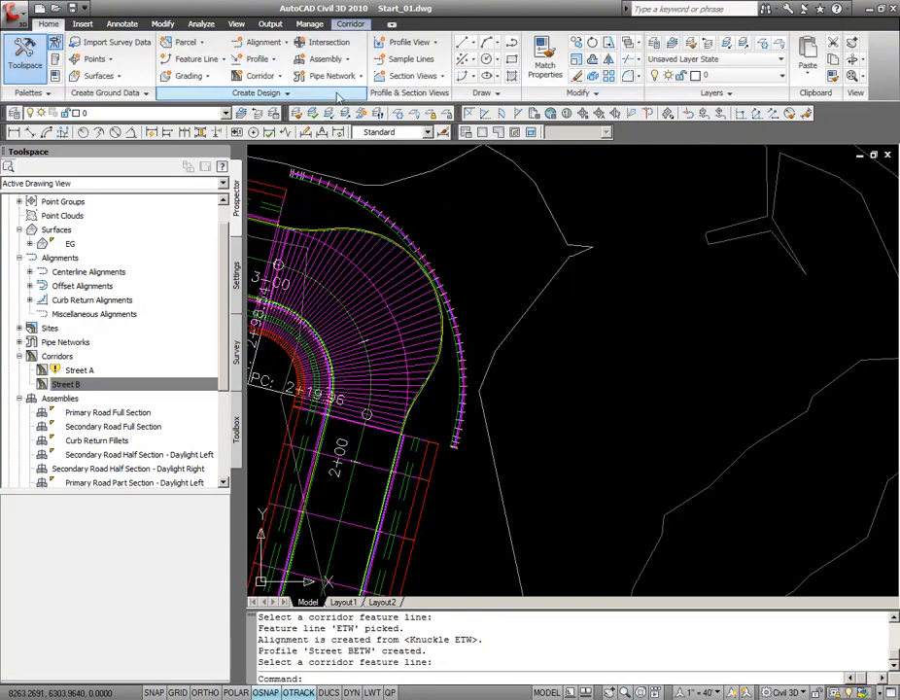
click(265, 62)
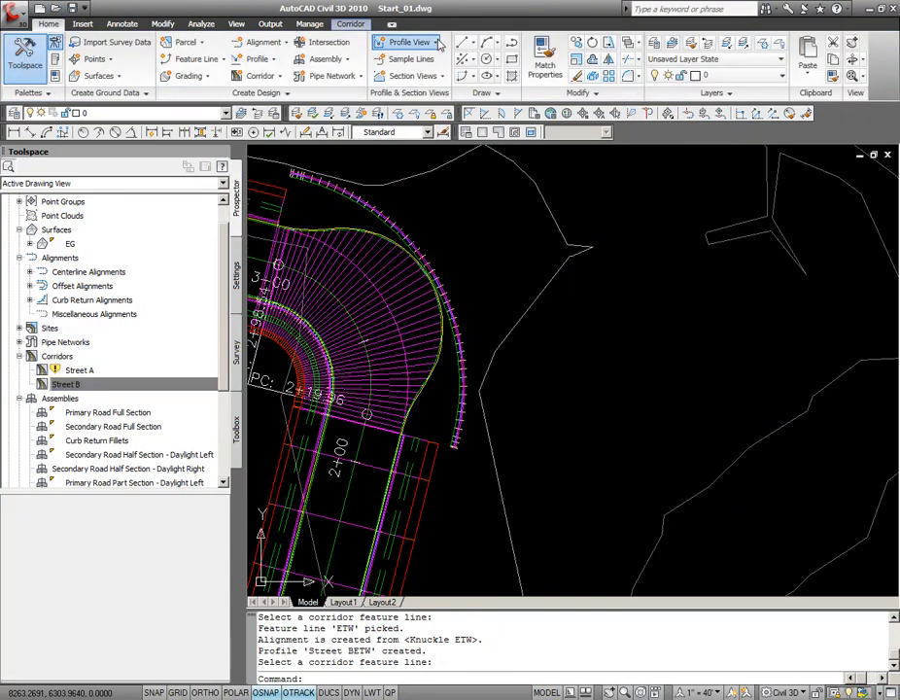
click(434, 43)
click(434, 64)
click(379, 177)
click(359, 189)
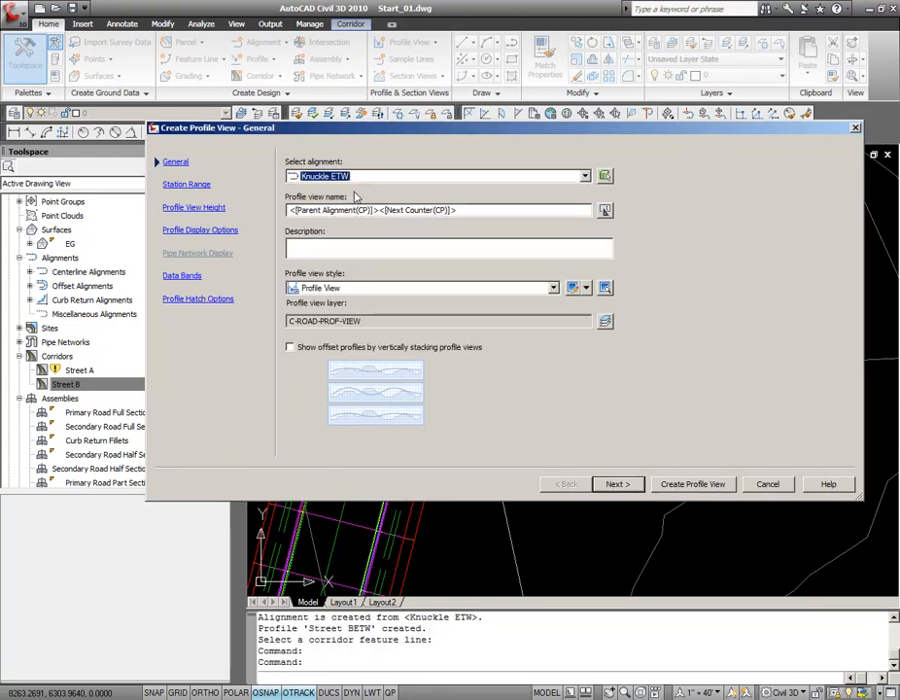
click(185, 184)
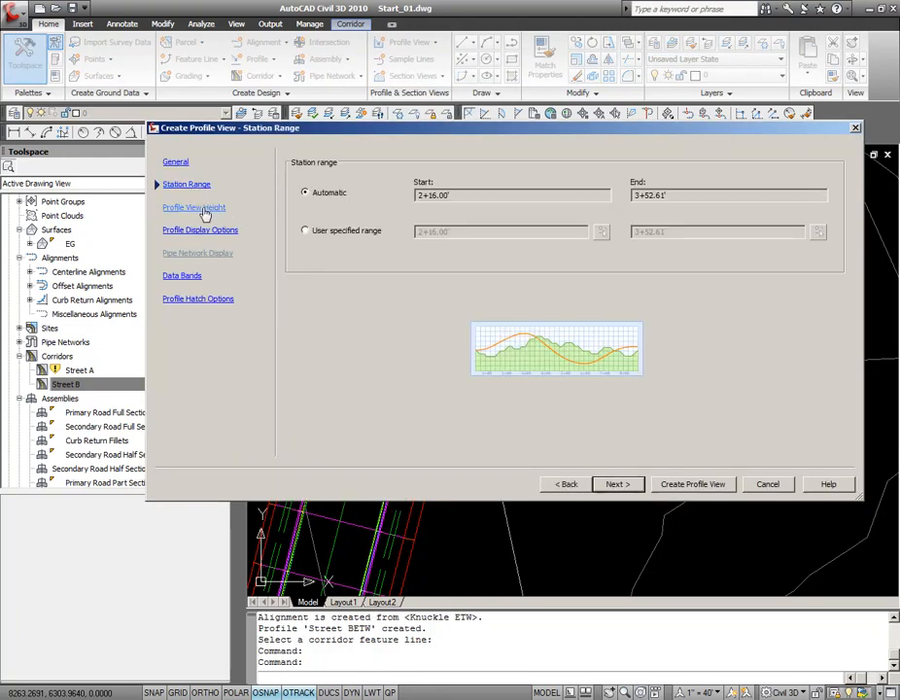
click(195, 208)
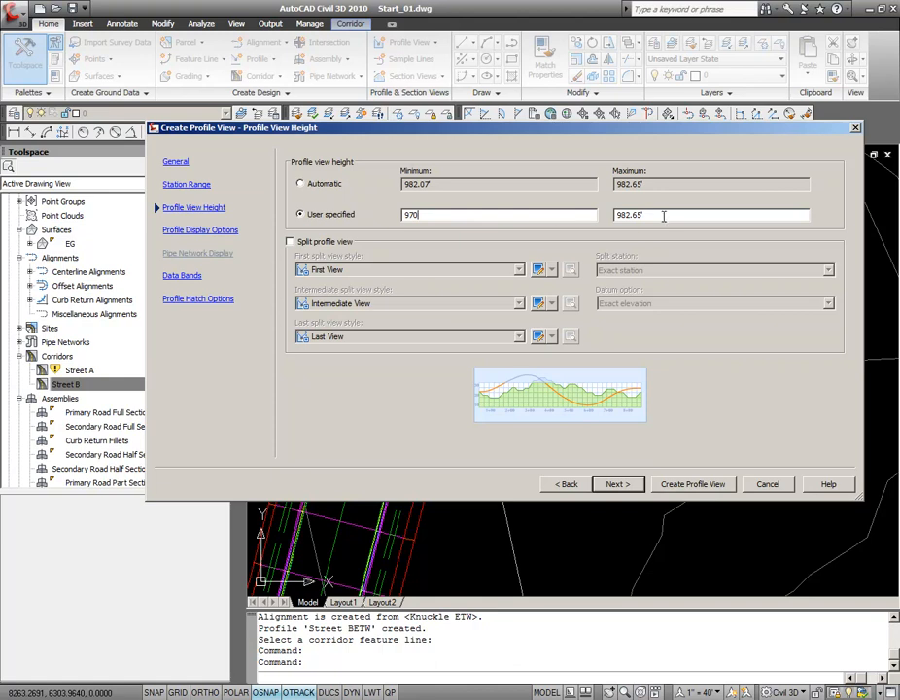
text(990)
- Create the Knuckle ETW profile view with the remaining default options, place it below the existing profile views, and inspect its profile
click(200, 231)
click(185, 276)
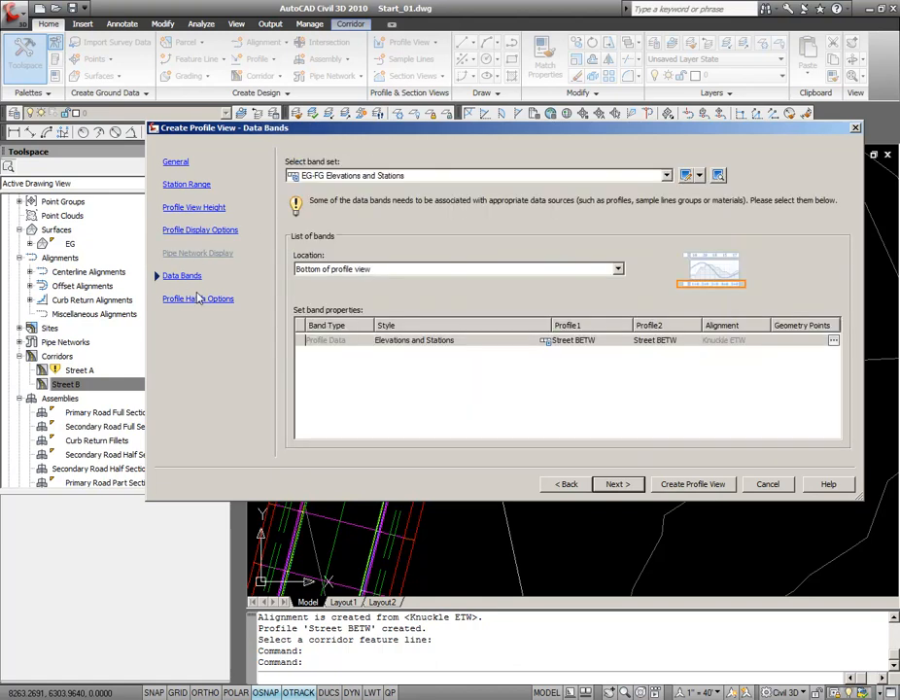
click(197, 299)
click(693, 483)
scroll(693, 476, down, 6)
middle_drag(716, 449, 603, 368)
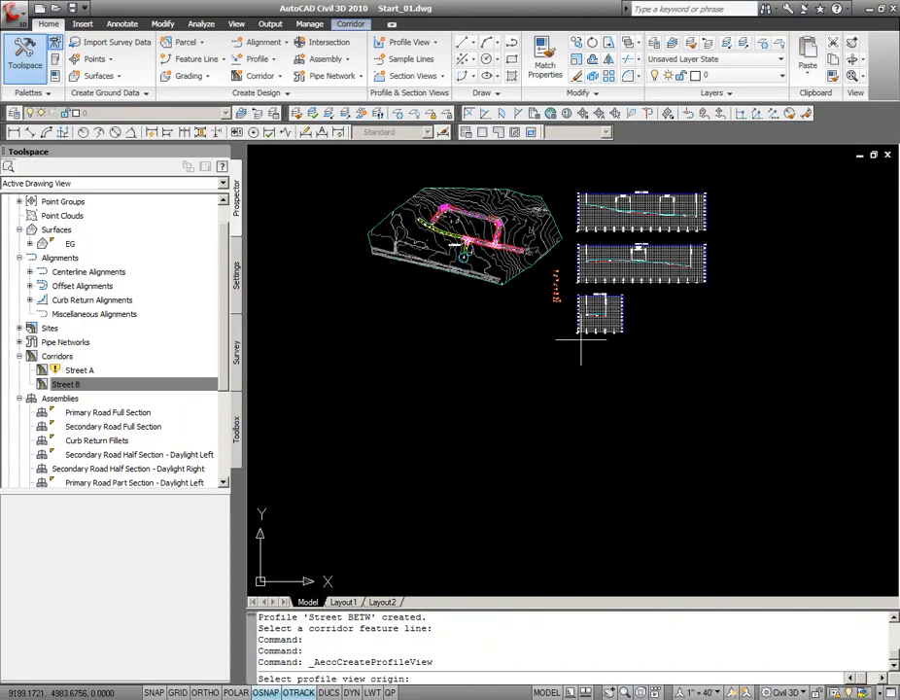
click(579, 367)
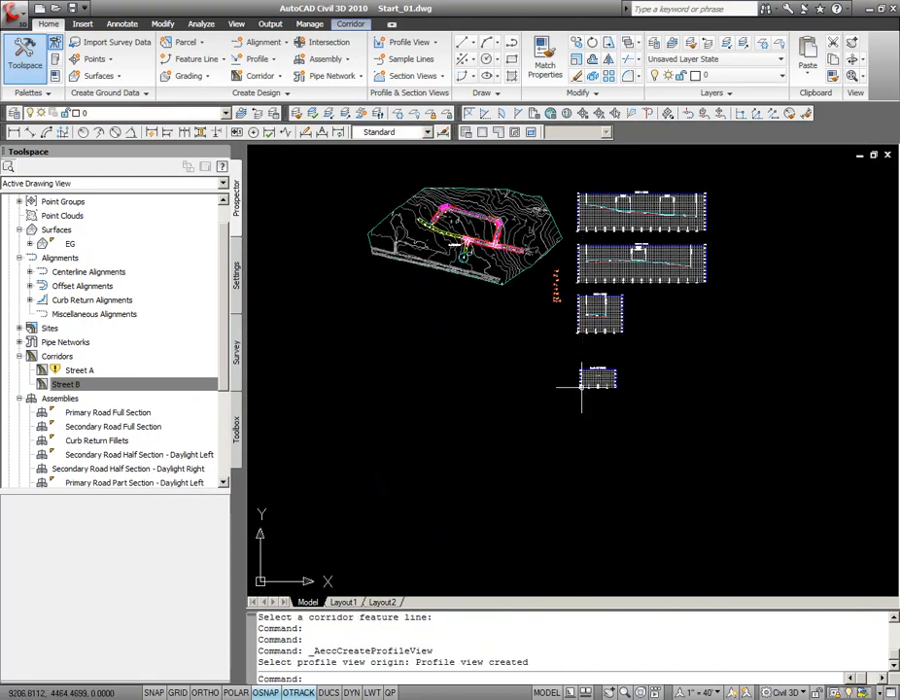
scroll(610, 366, up, 6)
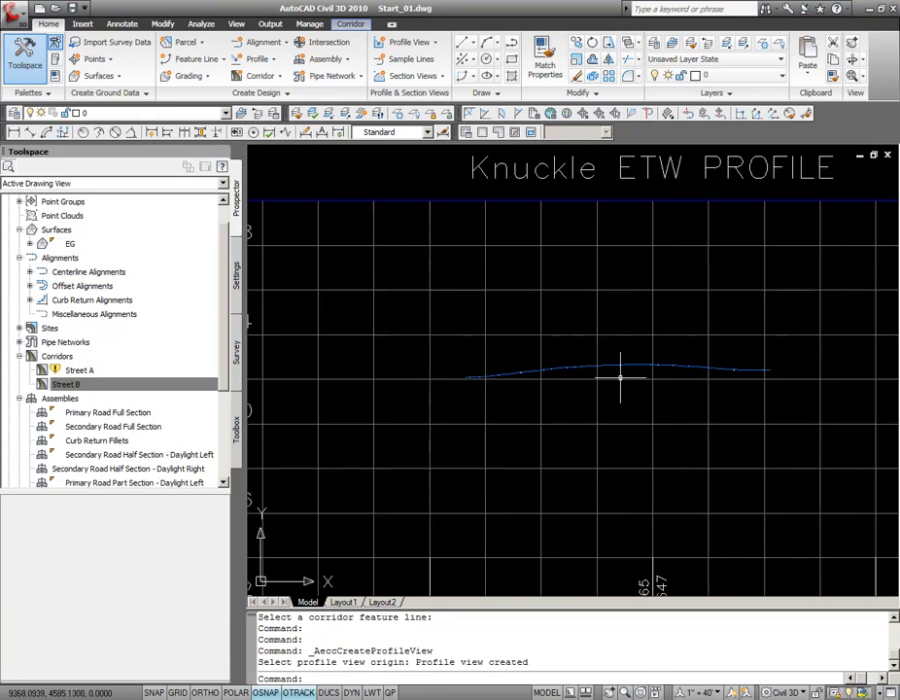
scroll(452, 368, up, 1)
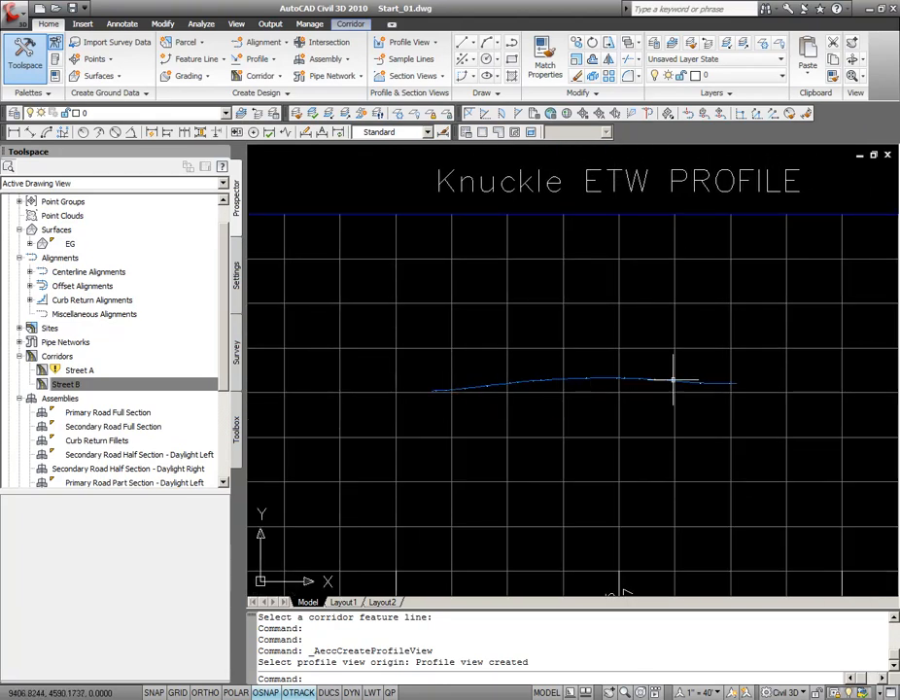
mouse_move(708, 384)
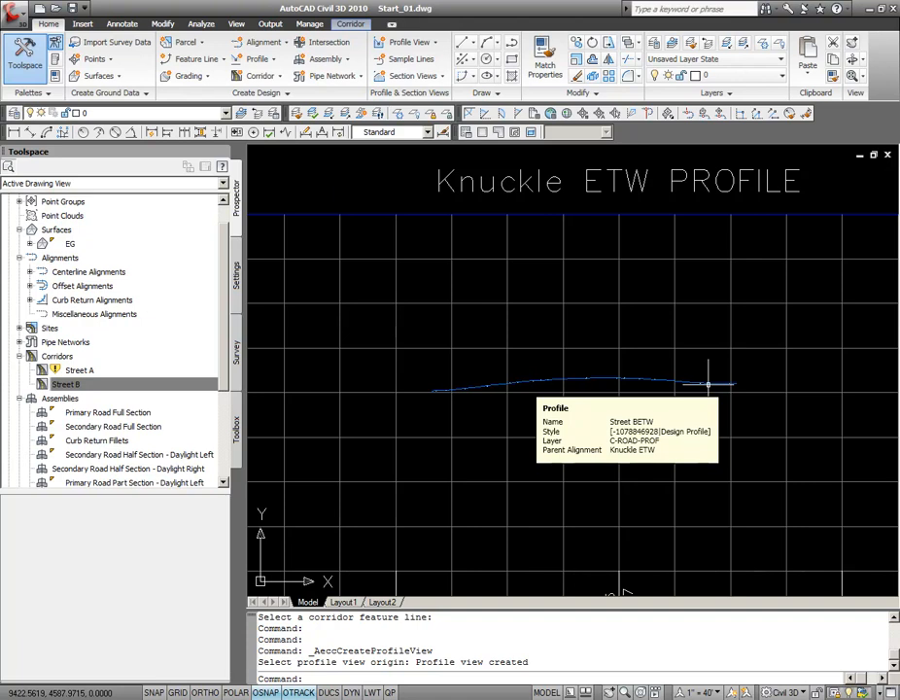
scroll(641, 348, down, 2)
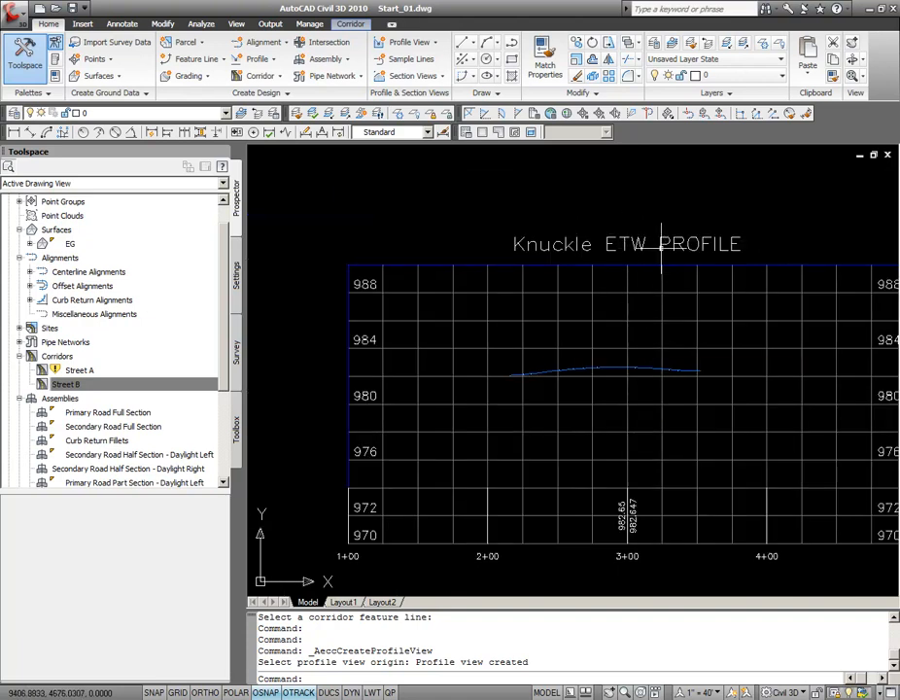
- Assign the Knuckle ETW alignment to the Offset - (1) entry of the Knuckle 1 region in the Street B corridor properties
scroll(661, 248, down, 5)
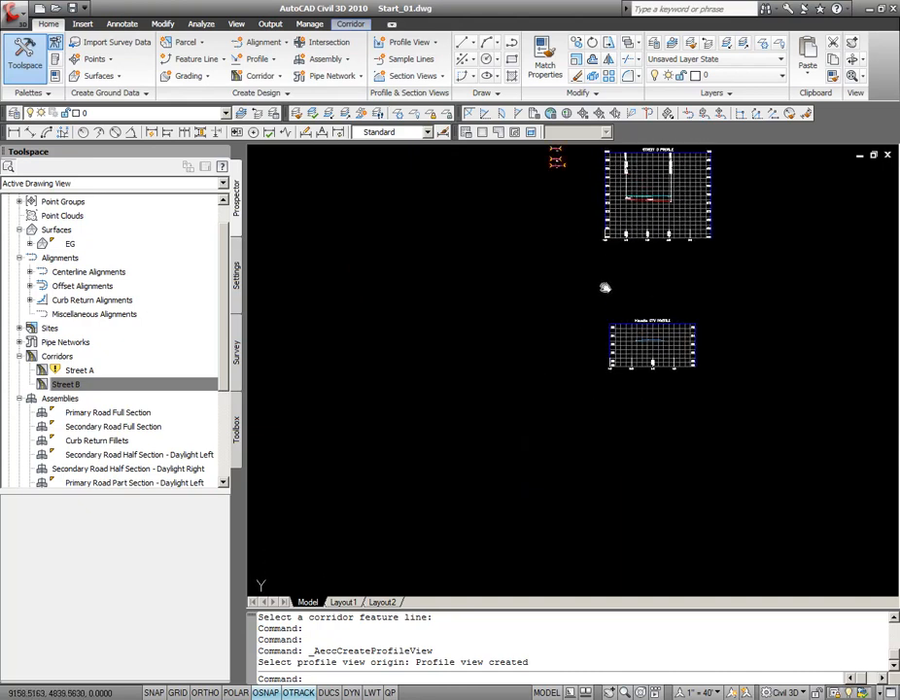
scroll(537, 236, up, 8)
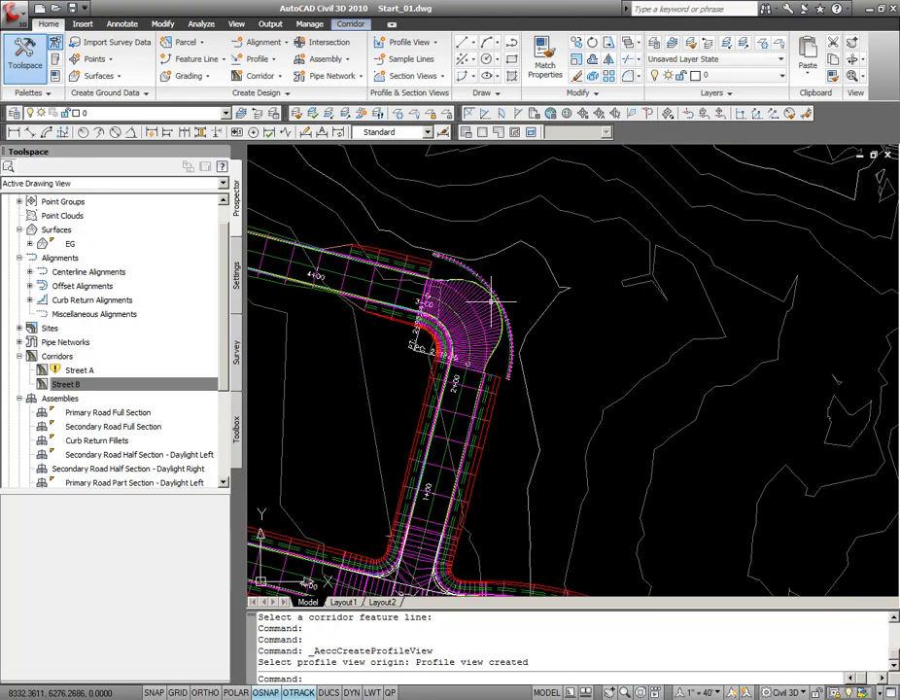
click(484, 305)
right_click(470, 303)
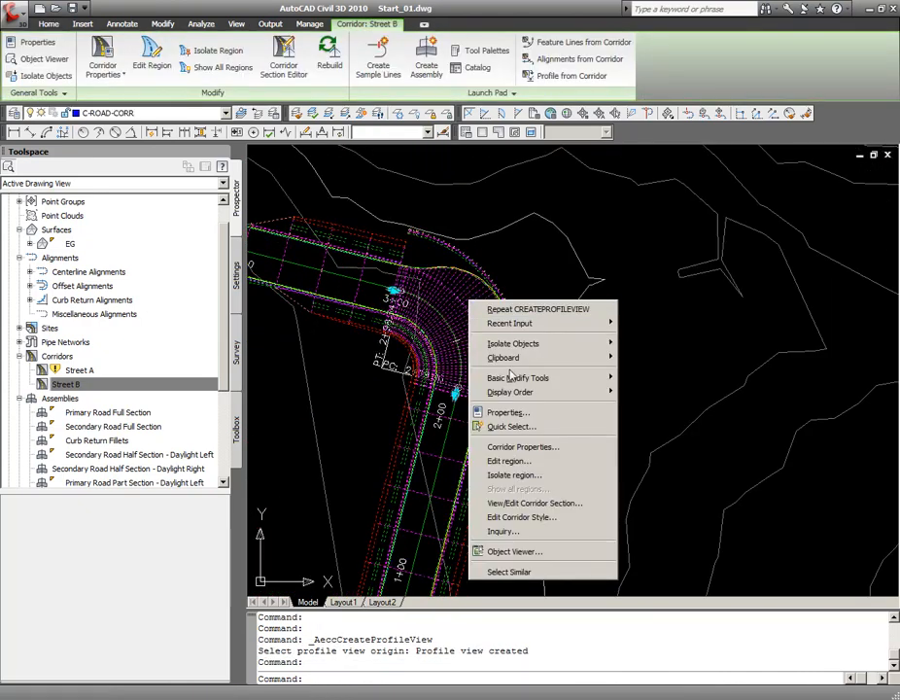
click(538, 449)
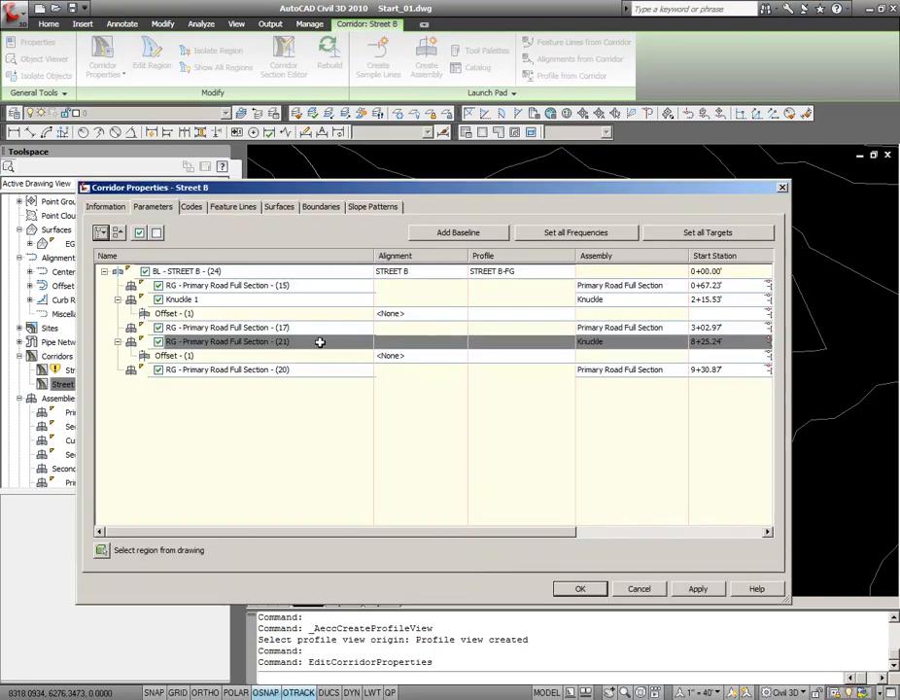
click(219, 313)
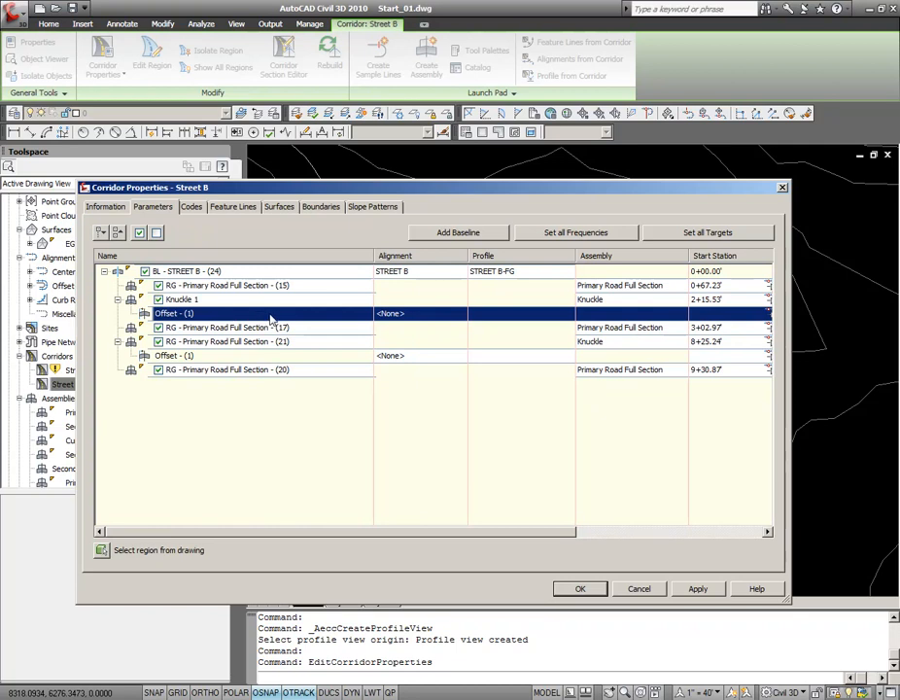
click(423, 315)
click(498, 152)
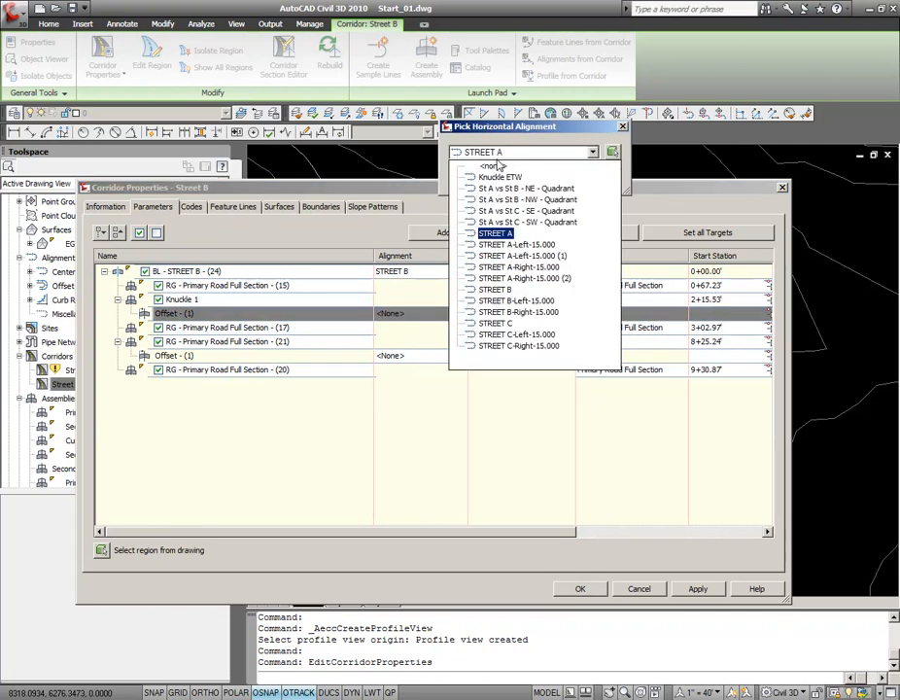
click(501, 177)
click(477, 179)
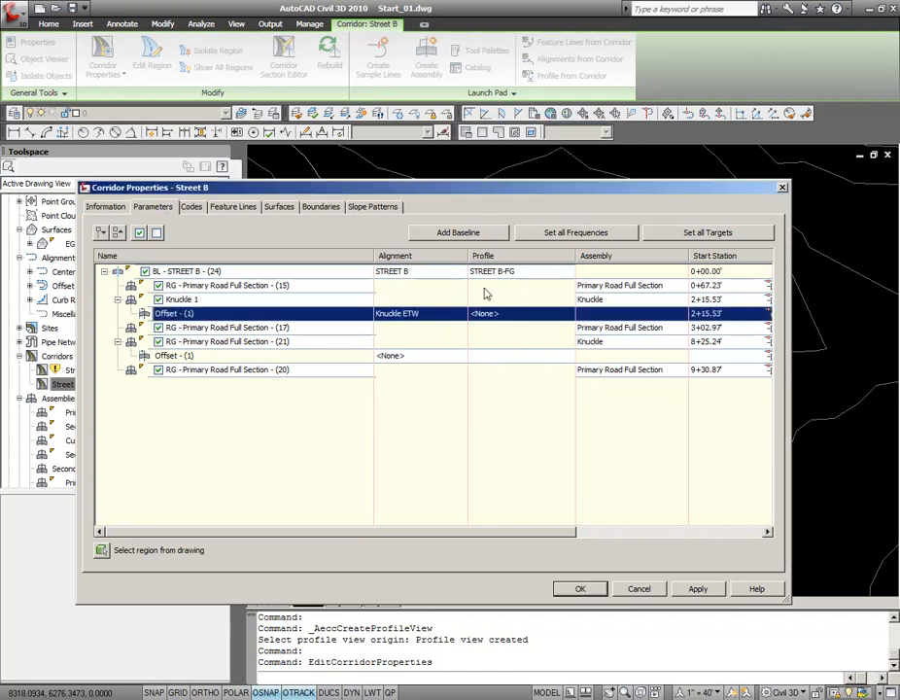
- Assign the Street BETW profile to the Knuckle 1 region's offset and apply the corridor changes
click(504, 312)
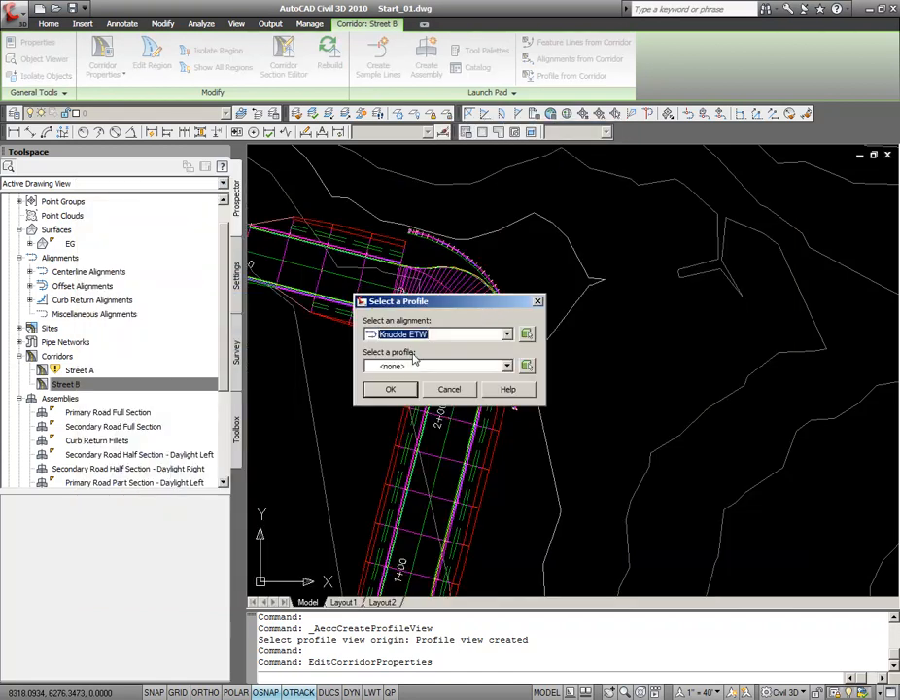
click(408, 367)
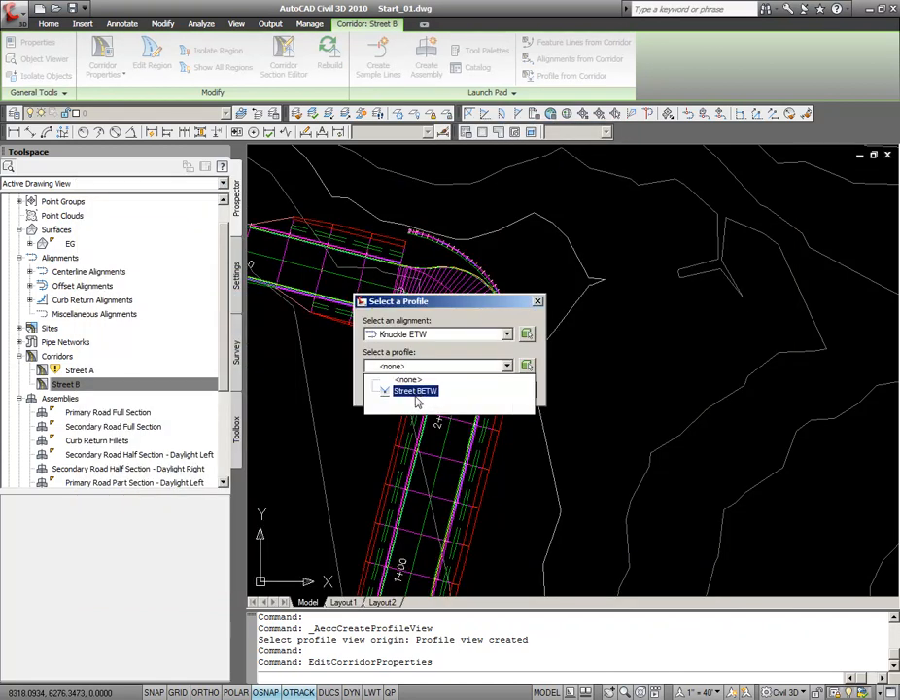
click(423, 398)
click(399, 390)
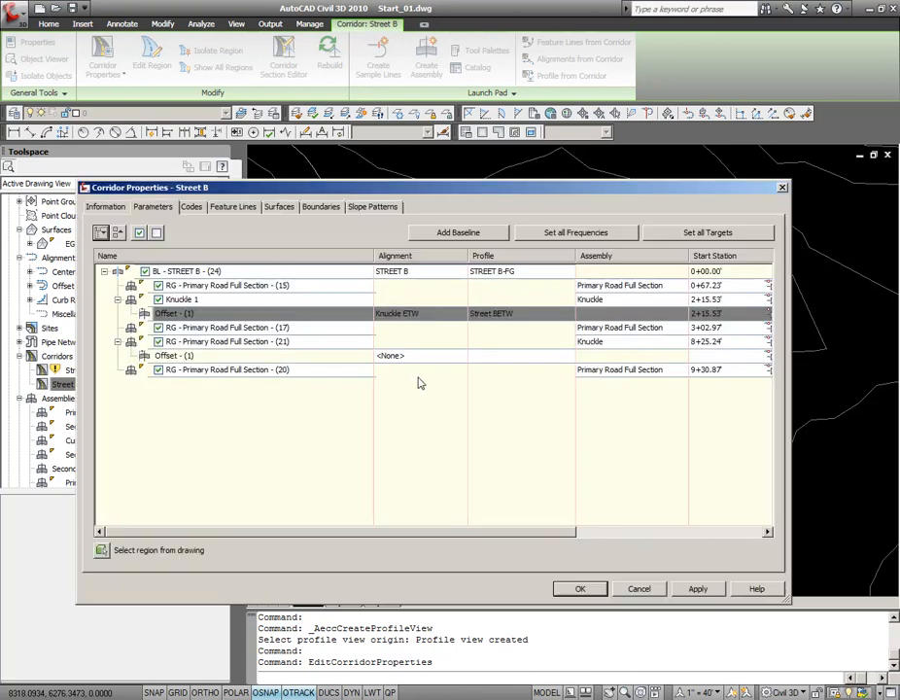
drag(551, 538, 698, 521)
click(711, 590)
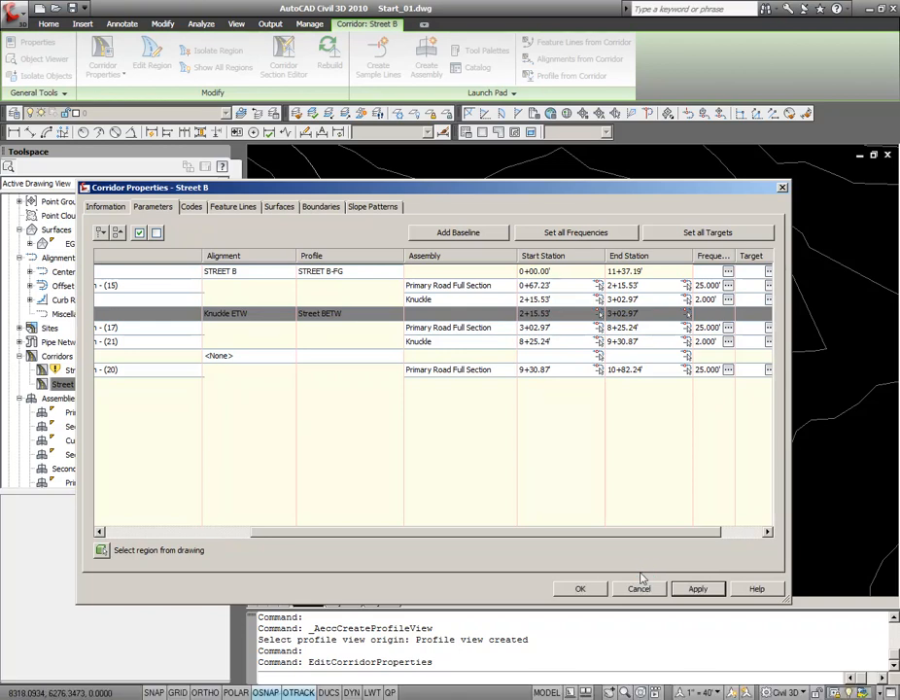
click(597, 591)
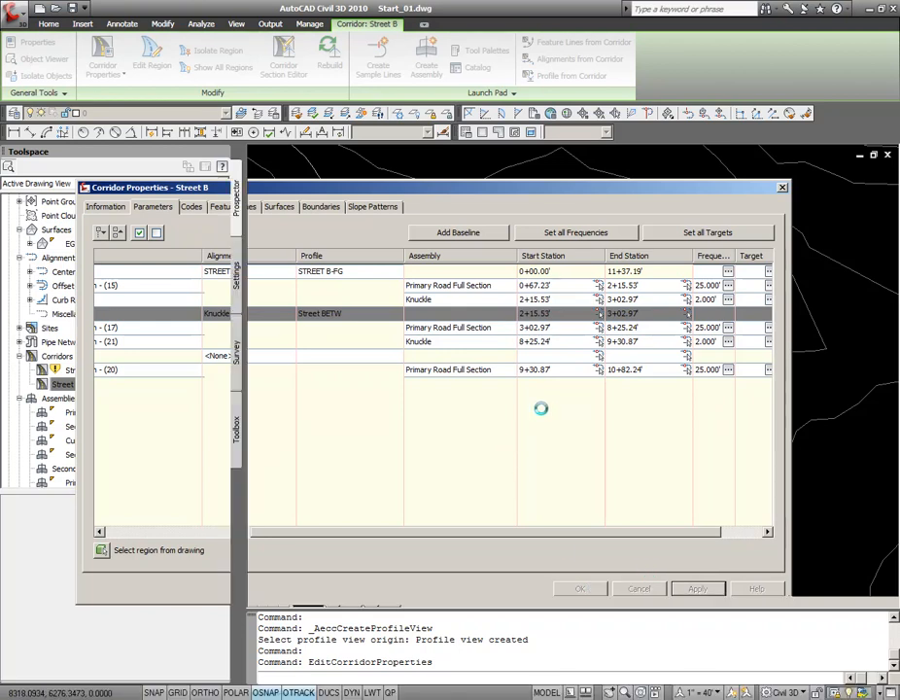
- Regenerate the drawing and examine the offset curb along the first knuckle and the rest of the Street B corridor
scroll(462, 383, up, 4)
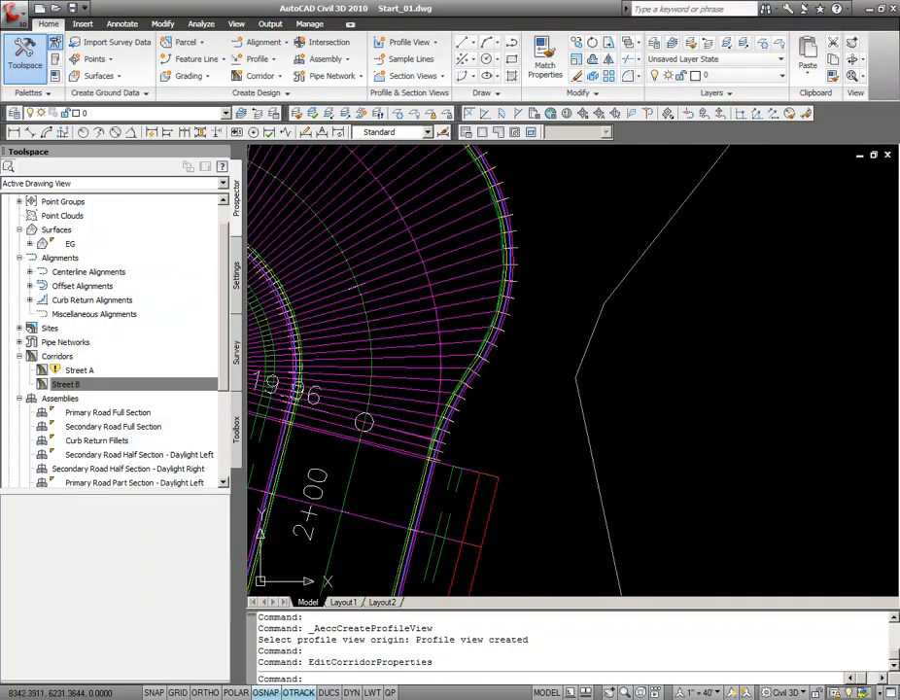
scroll(456, 352, up, 2)
middle_drag(456, 352, 501, 361)
text(re)
key(Return)
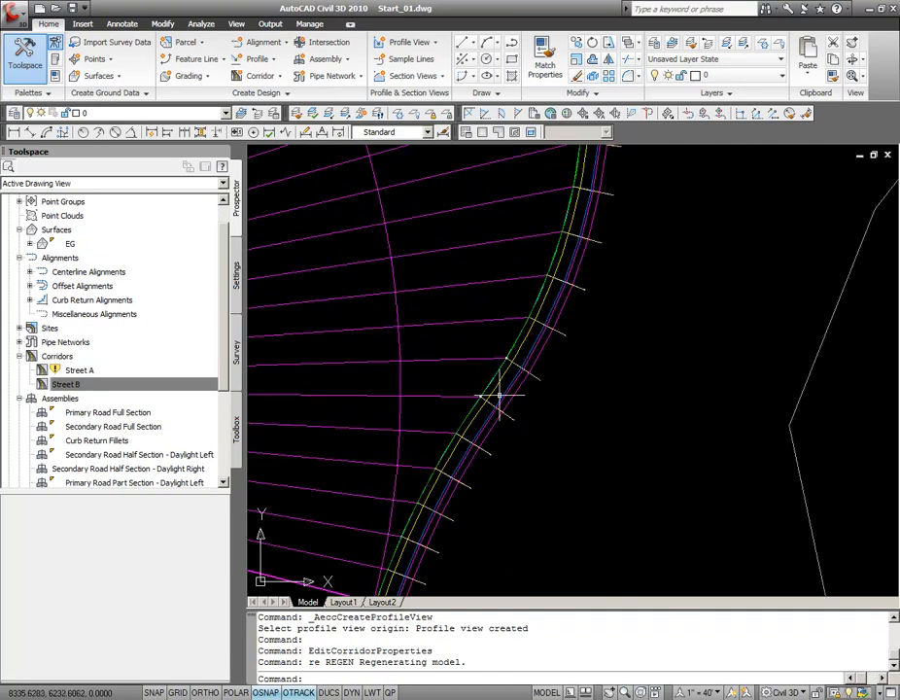
middle_drag(561, 290, 623, 409)
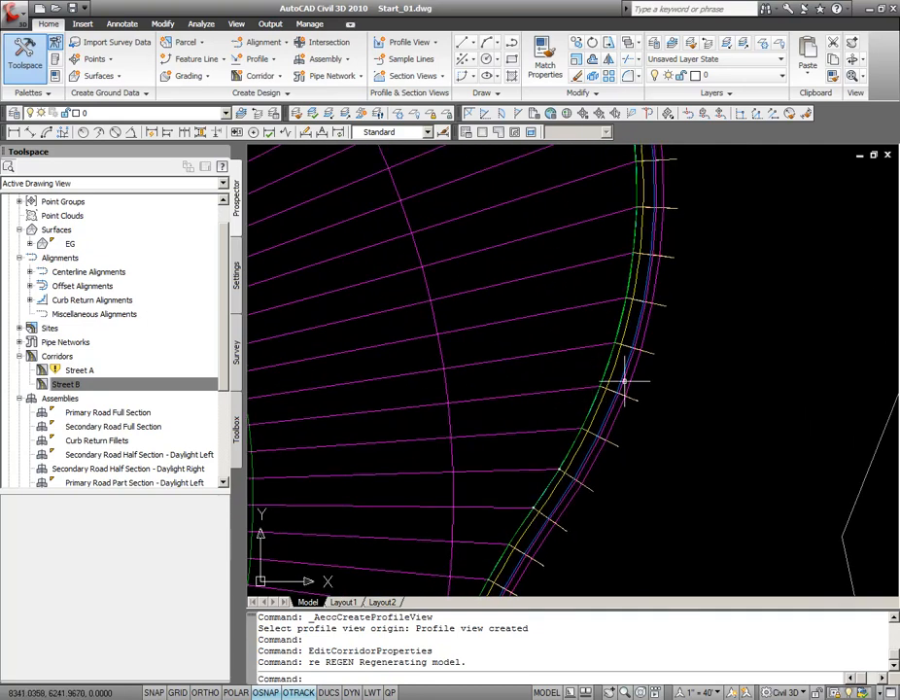
mouse_move(630, 301)
middle_down()
mouse_move(613, 394)
mouse_move(609, 339)
middle_up()
scroll(544, 365, down, 4)
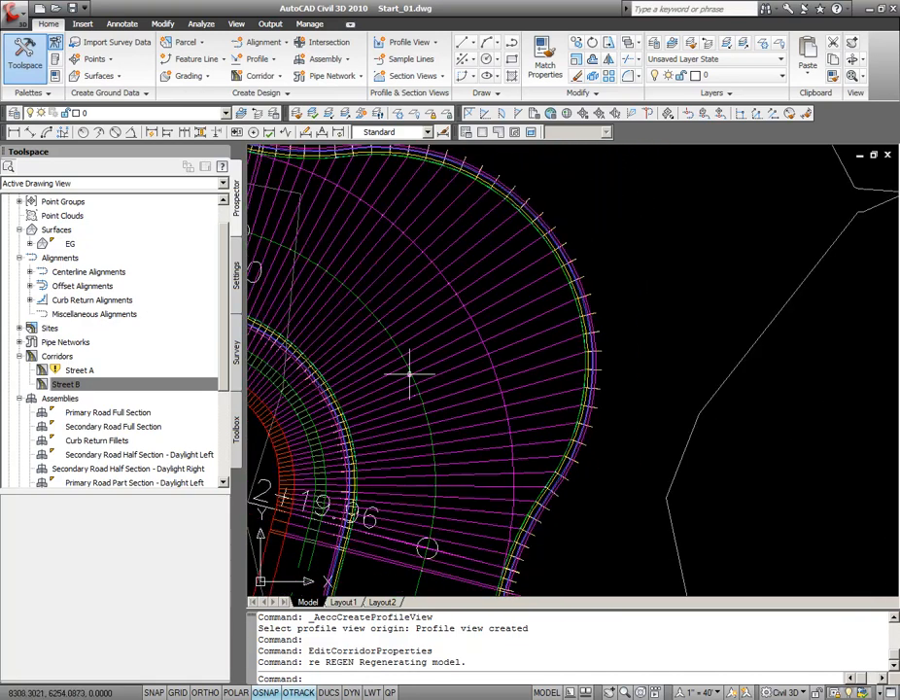
scroll(509, 337, up, 1)
scroll(510, 336, down, 2)
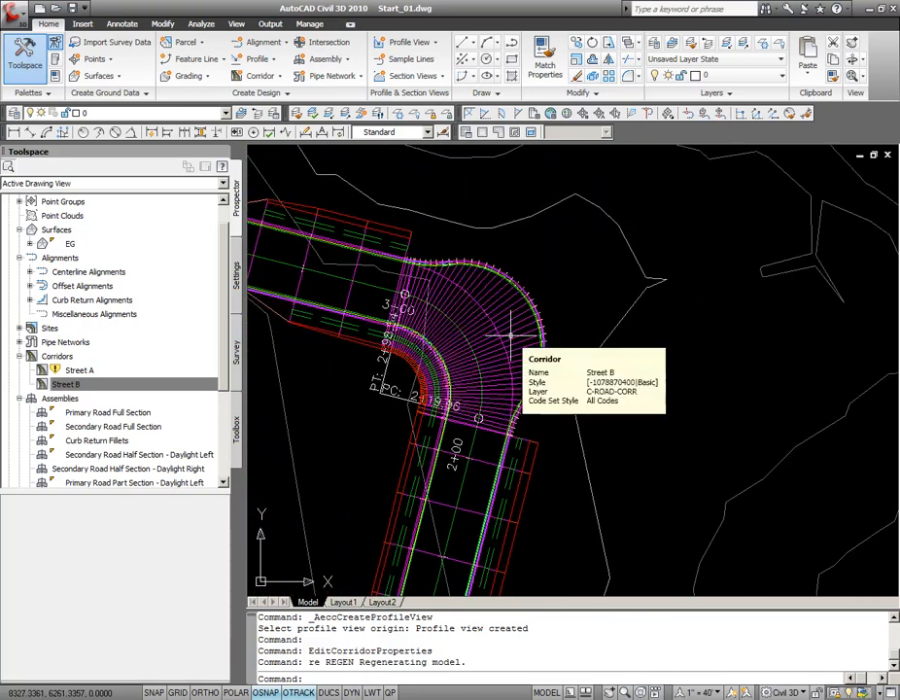
scroll(418, 313, down, 3)
middle_drag(415, 310, 721, 349)
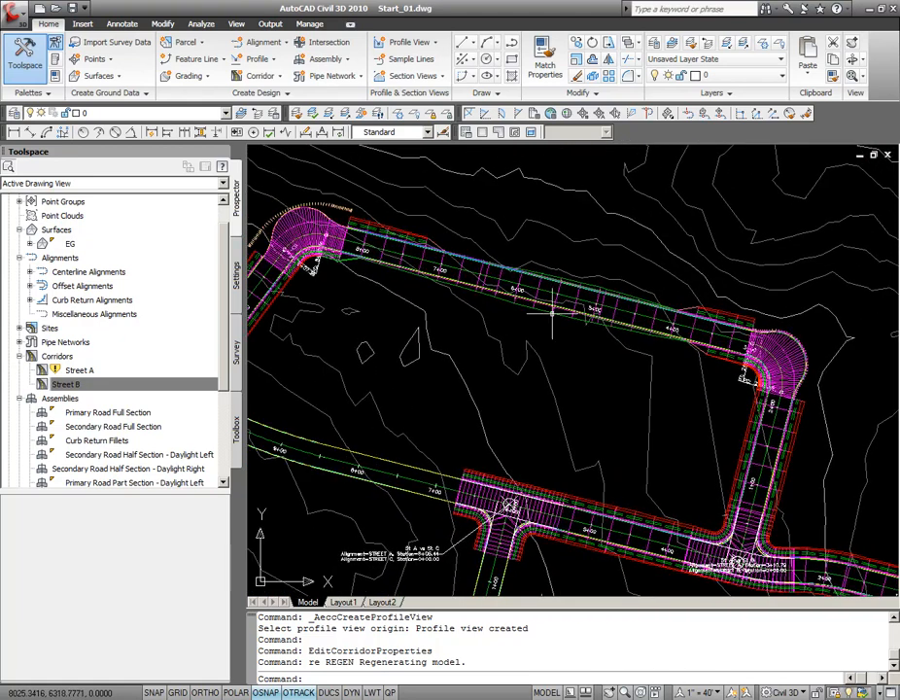
middle_drag(478, 299, 514, 305)
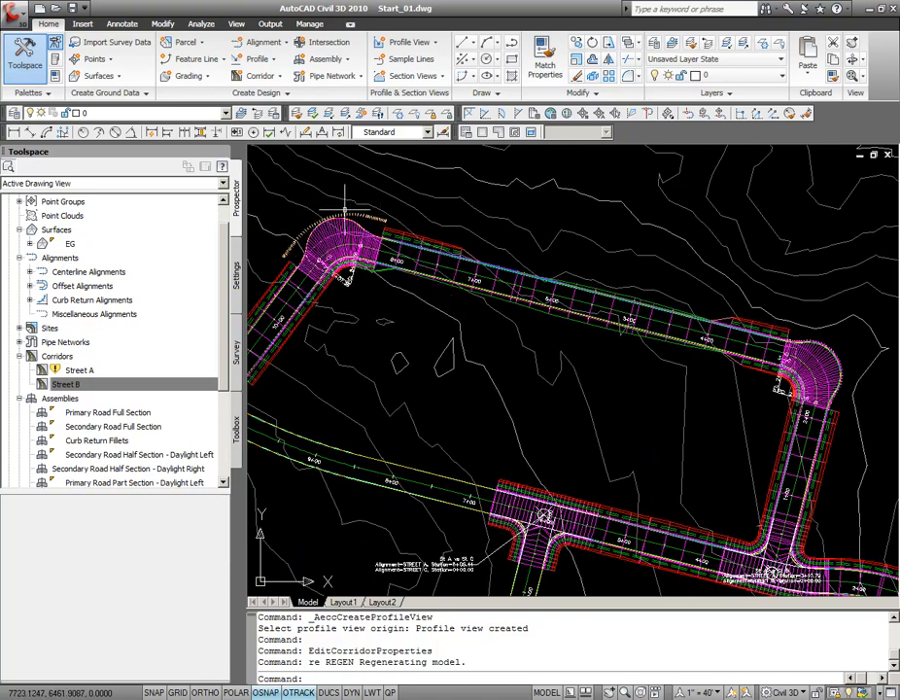
- Start a new corridor along the Street C cul-de-sac centerline, using the STREET CFG profile
middle_drag(435, 323, 420, 265)
middle_drag(509, 531, 506, 397)
scroll(525, 471, up, 3)
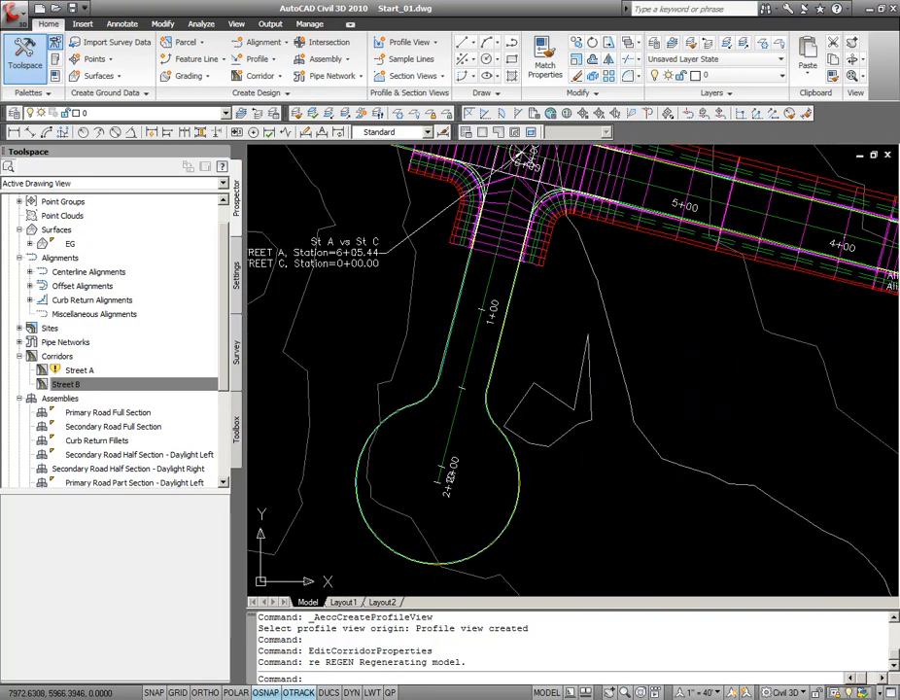
click(263, 76)
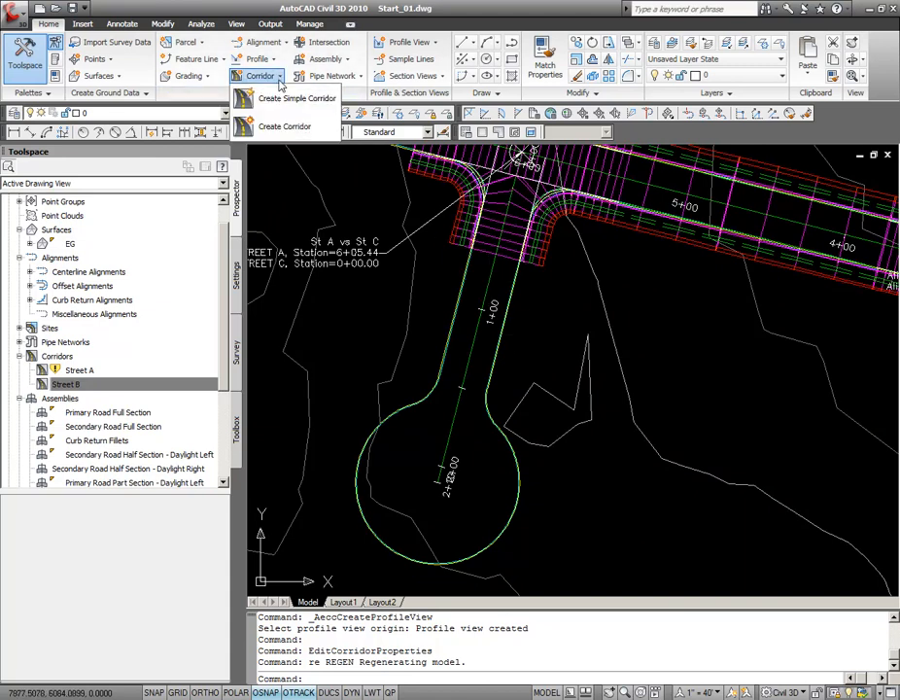
click(285, 127)
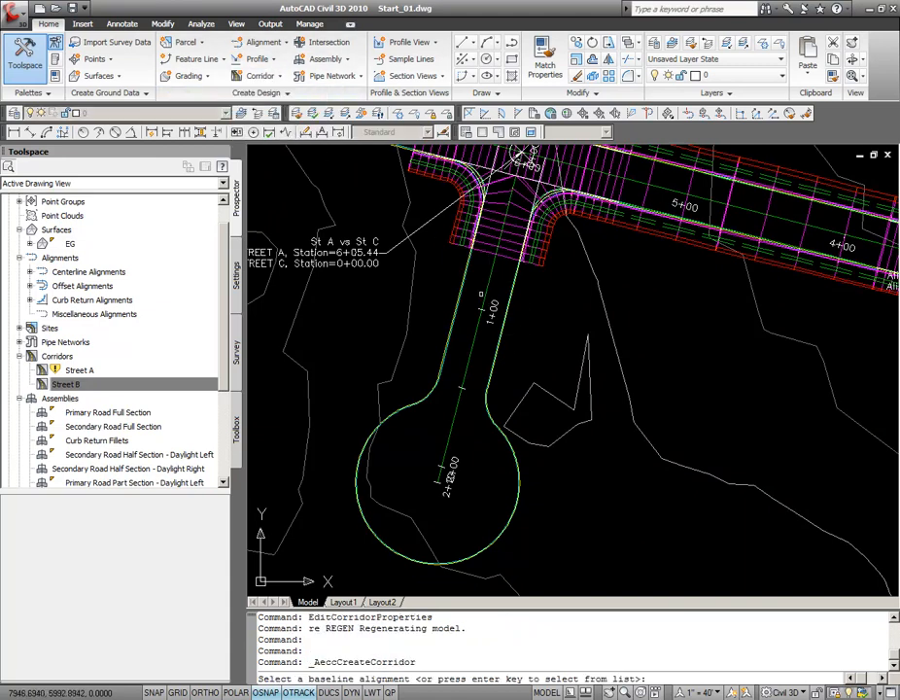
click(487, 287)
key(Return)
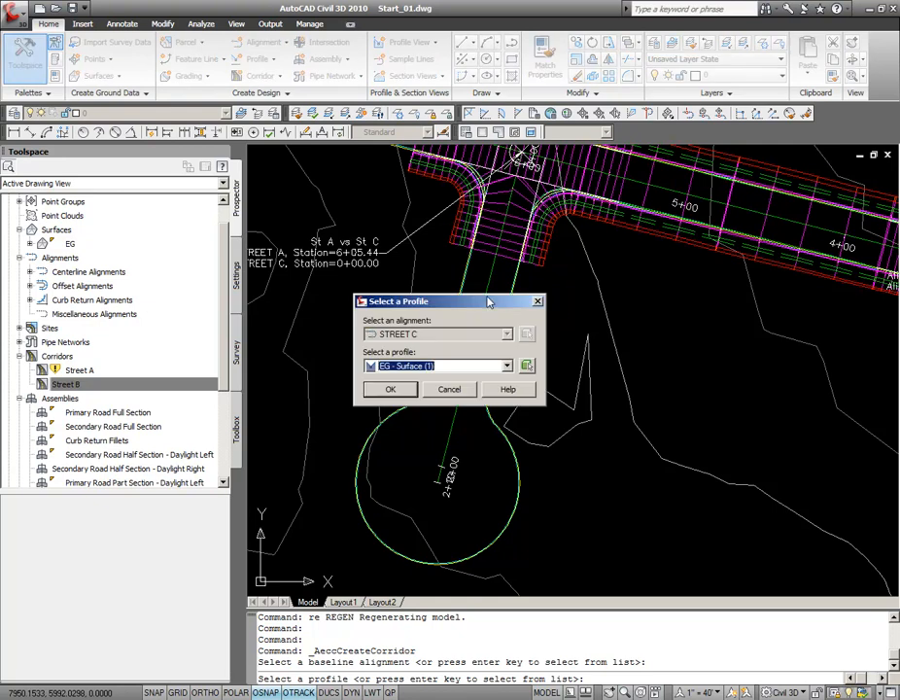
click(454, 365)
click(416, 418)
click(390, 390)
key(Return)
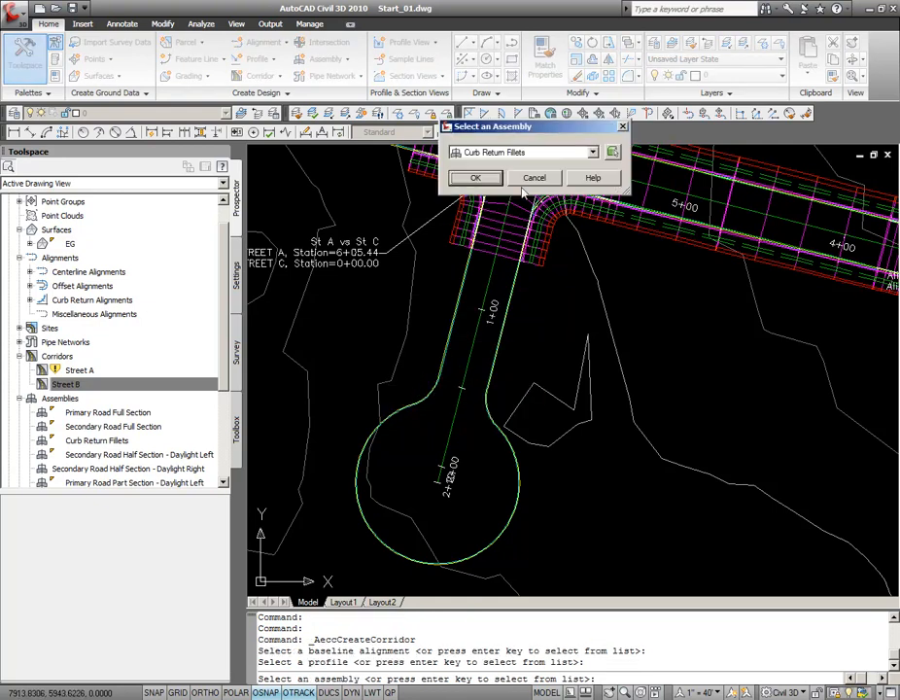
- Use the Primary Road Full Section assembly for the new corridor and name it Street C
click(521, 153)
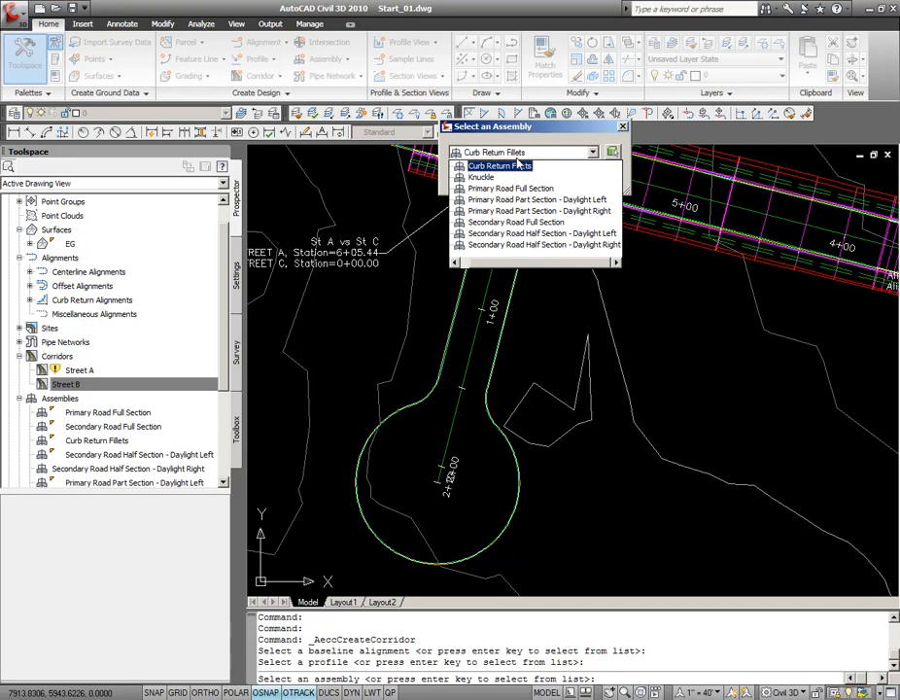
click(508, 189)
click(478, 179)
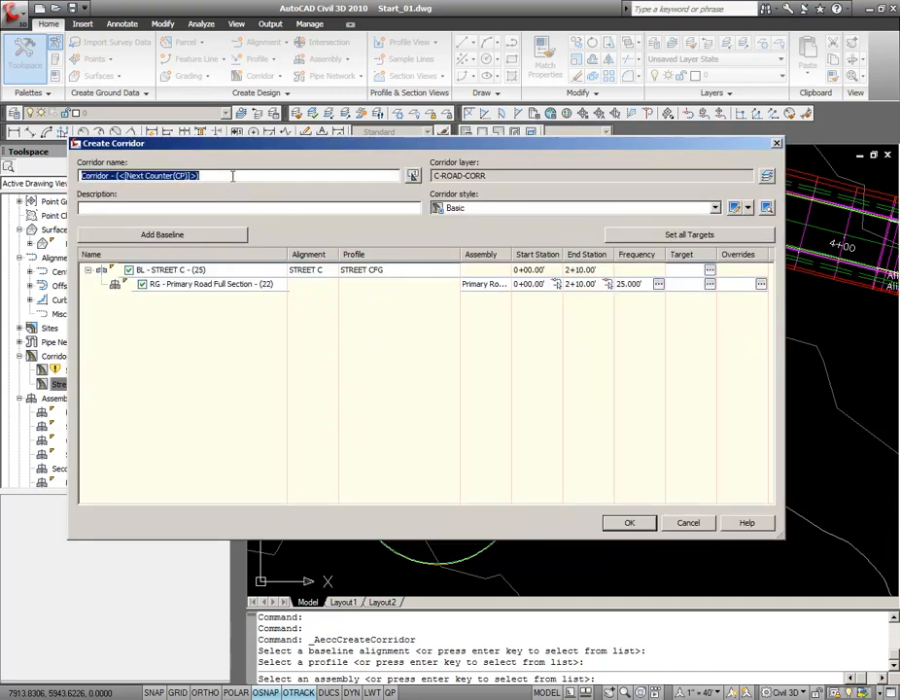
text(Street C)
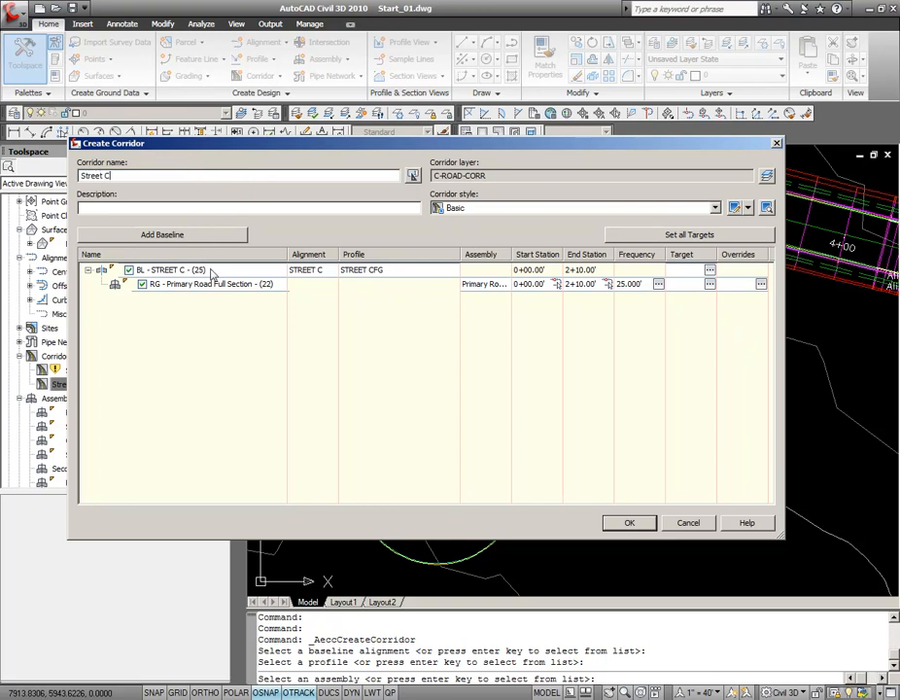
- Limit the Street C region from the intersection's end at 0+65.00 to the start of the cul-de-sac flare at 1+46.56
click(557, 284)
scroll(439, 311, up, 6)
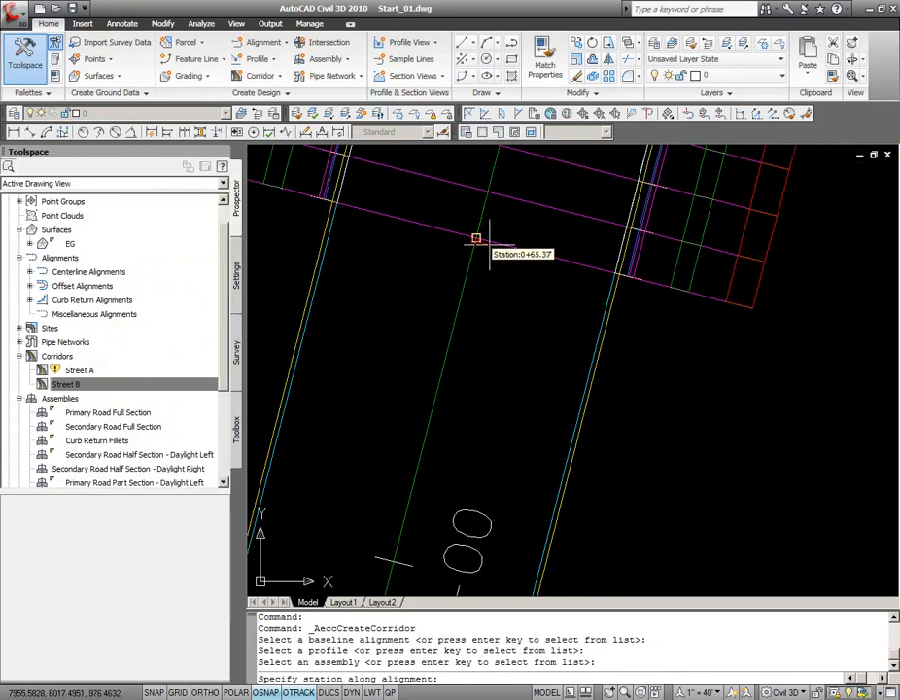
click(476, 237)
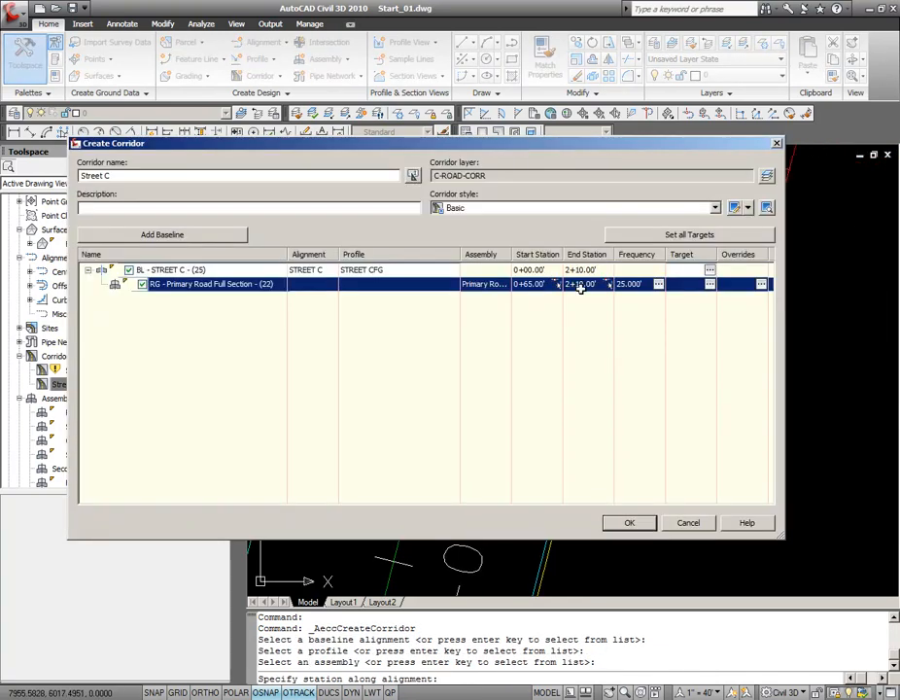
click(607, 284)
scroll(564, 408, up, 5)
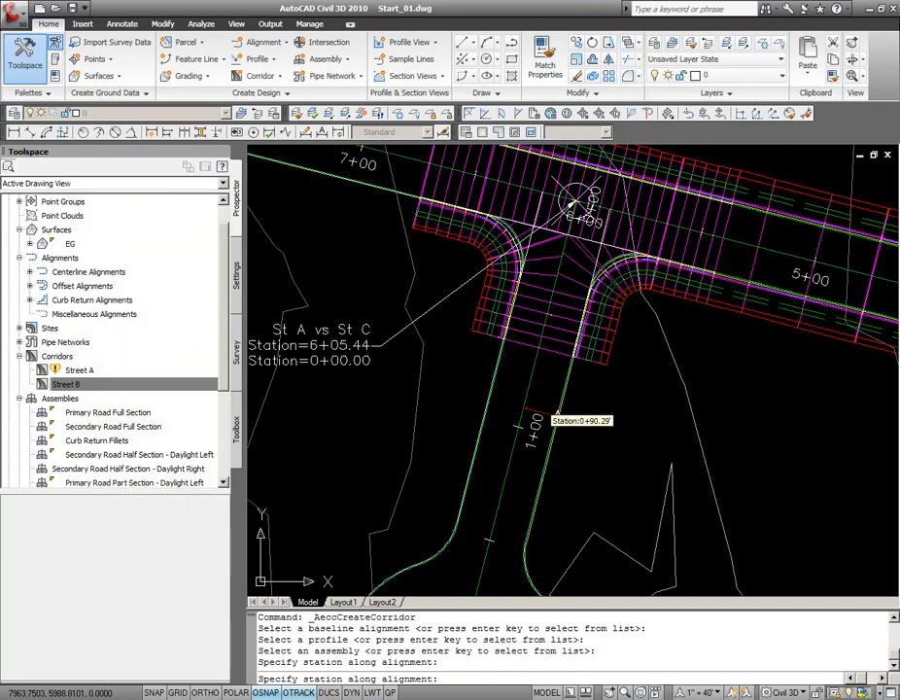
scroll(471, 416, up, 3)
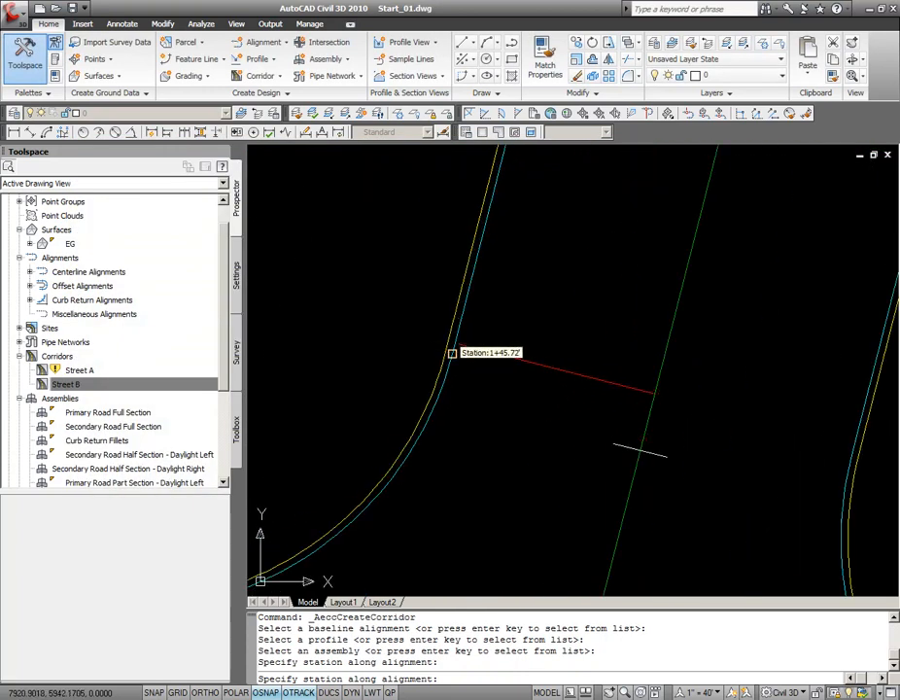
click(452, 355)
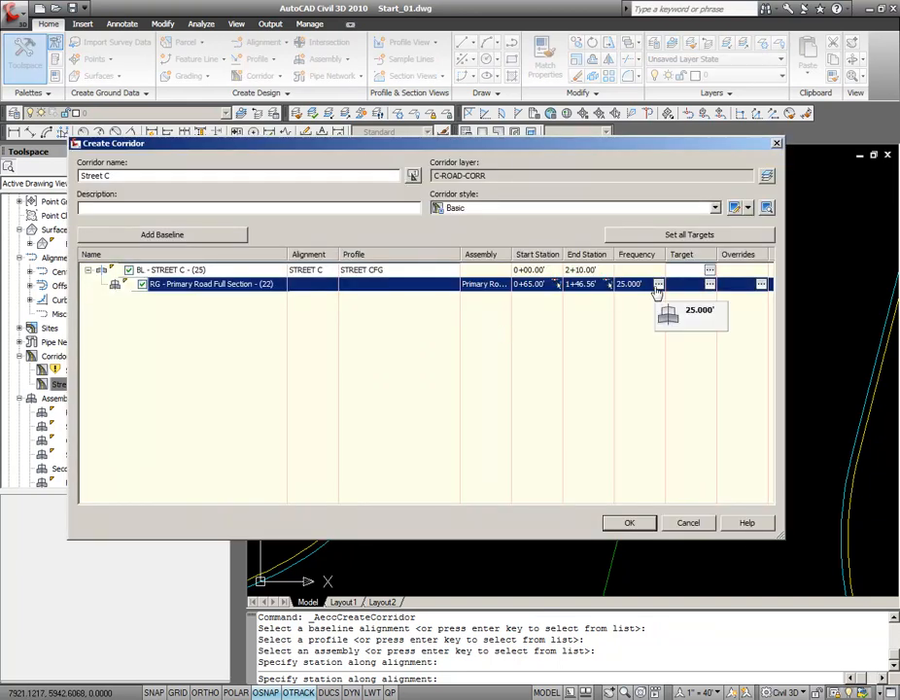
- Set EG as the target surface for all surface targets of the Street C region
click(710, 284)
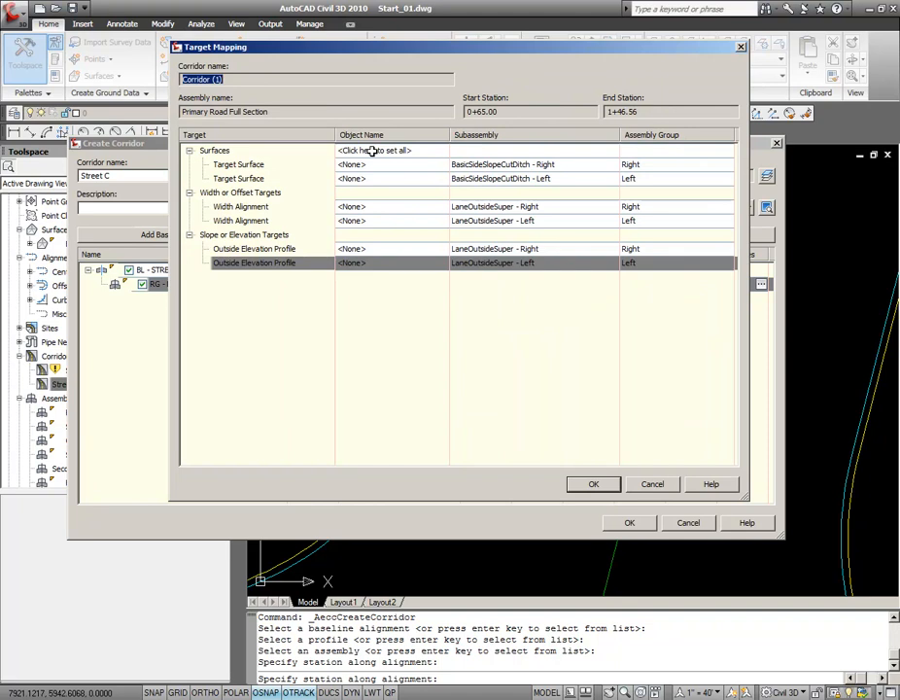
click(406, 151)
click(399, 292)
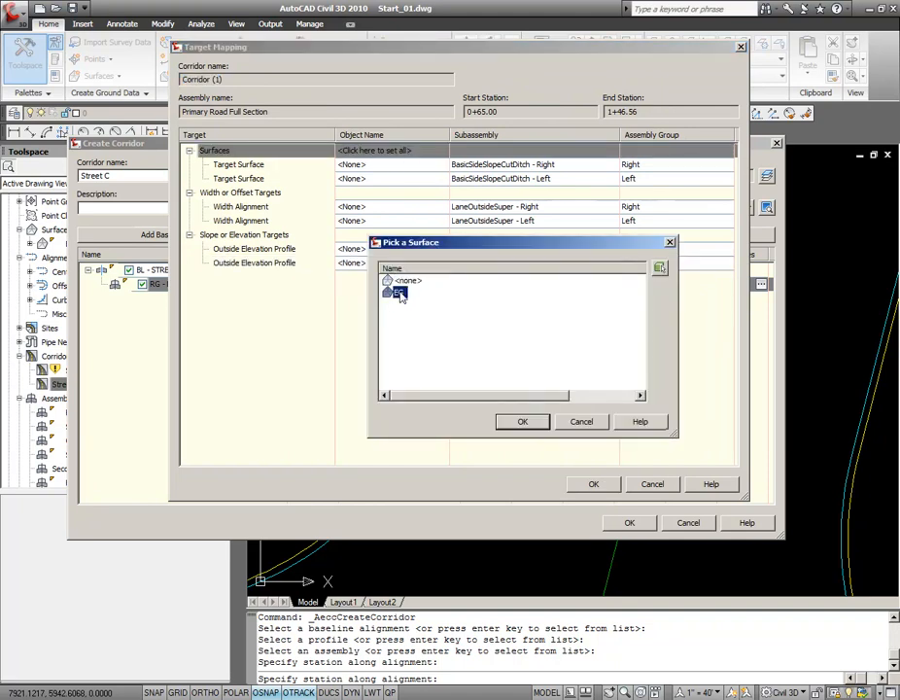
click(525, 420)
click(604, 481)
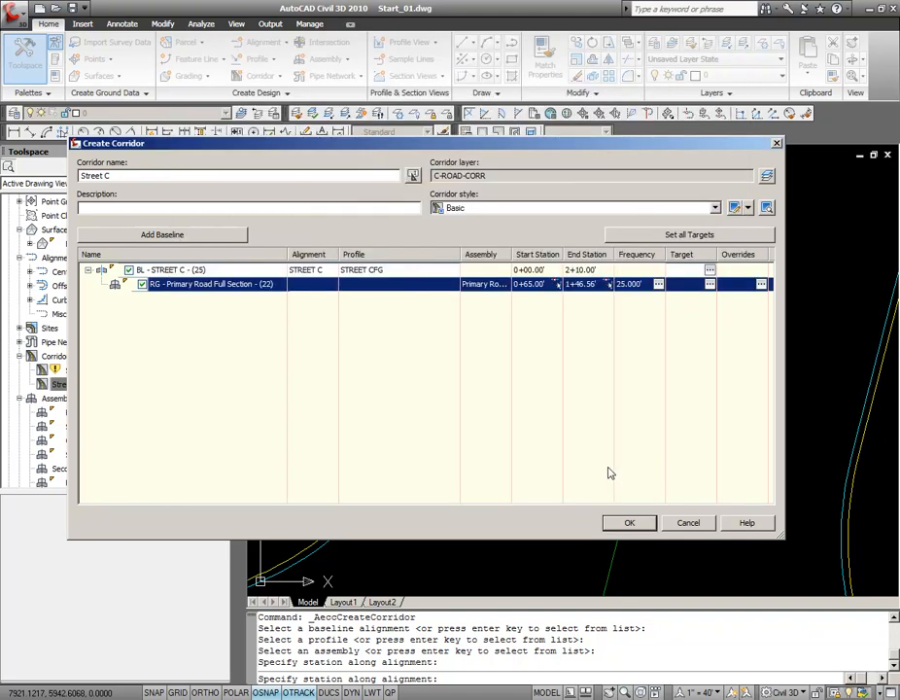
- Build the Street C corridor from the configured settings and examine where it ends at the cul-de-sac flare
click(630, 523)
scroll(622, 418, down, 5)
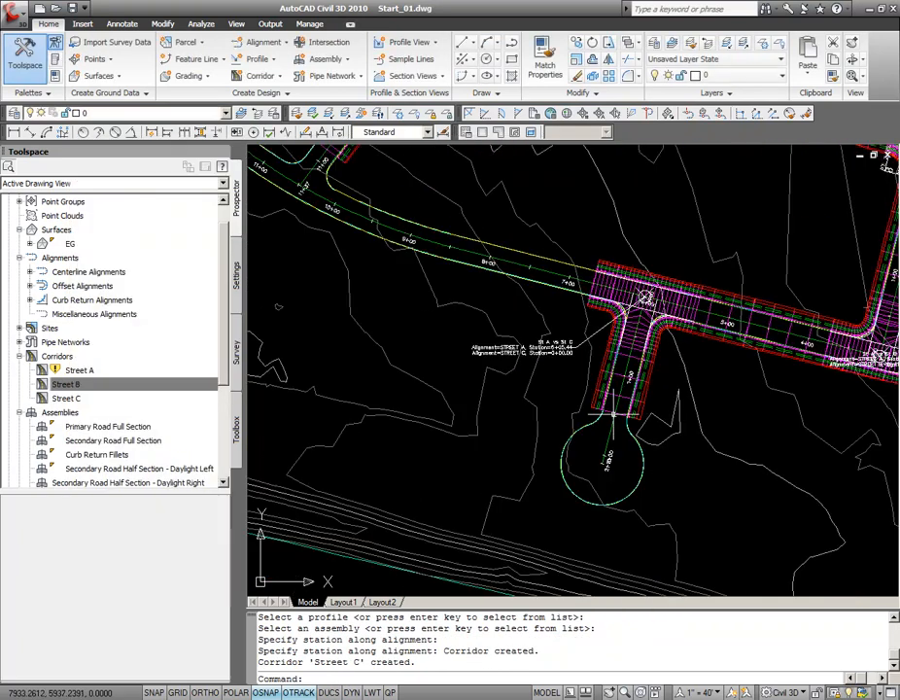
middle_drag(649, 376, 562, 278)
scroll(545, 366, up, 2)
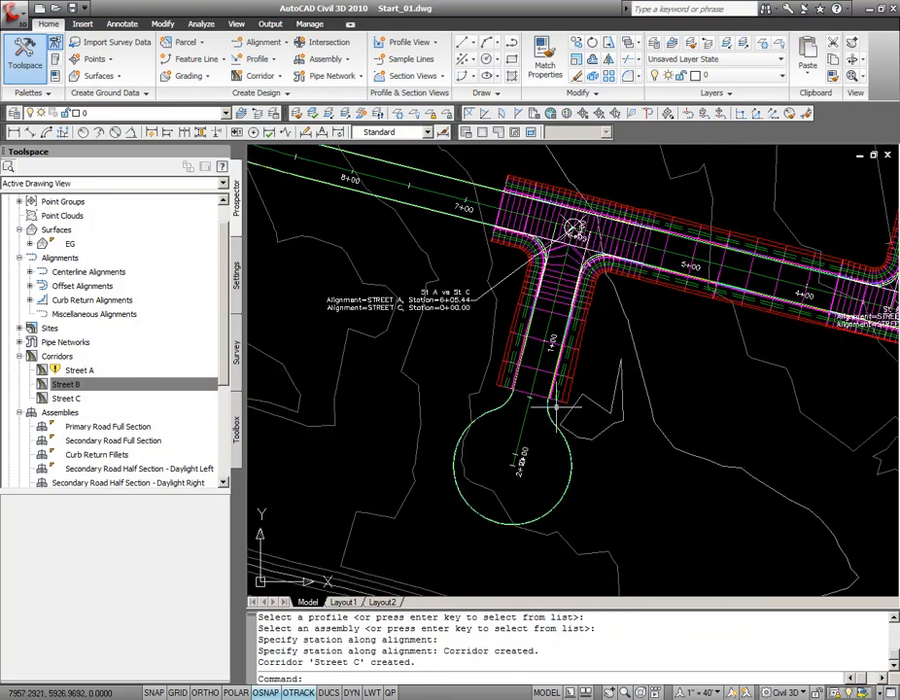
scroll(544, 366, up, 2)
mouse_move(546, 335)
middle_down()
mouse_move(544, 313)
mouse_move(559, 284)
middle_up()
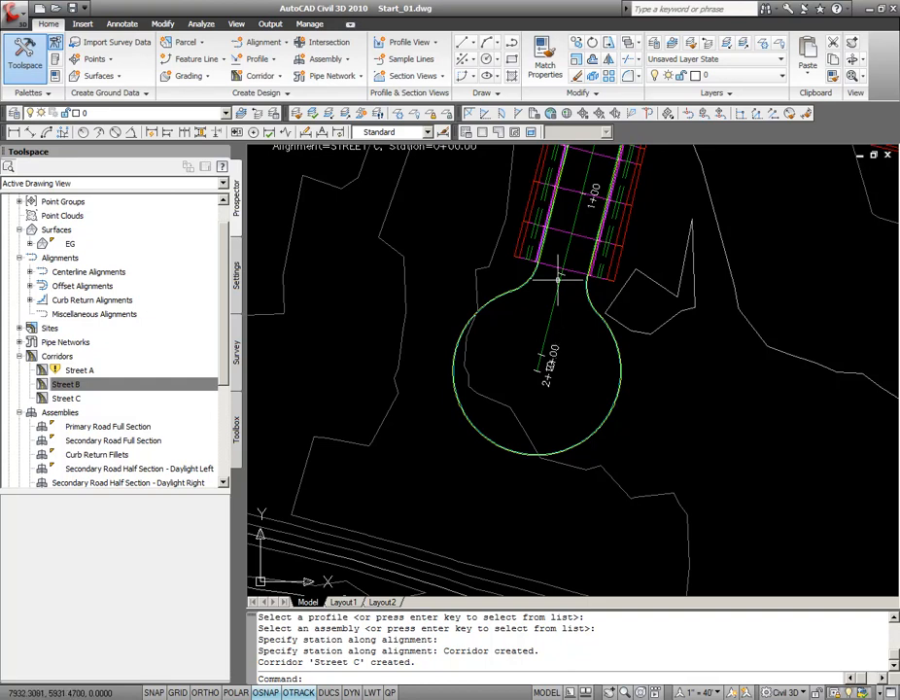
scroll(552, 325, up, 3)
scroll(537, 283, up, 2)
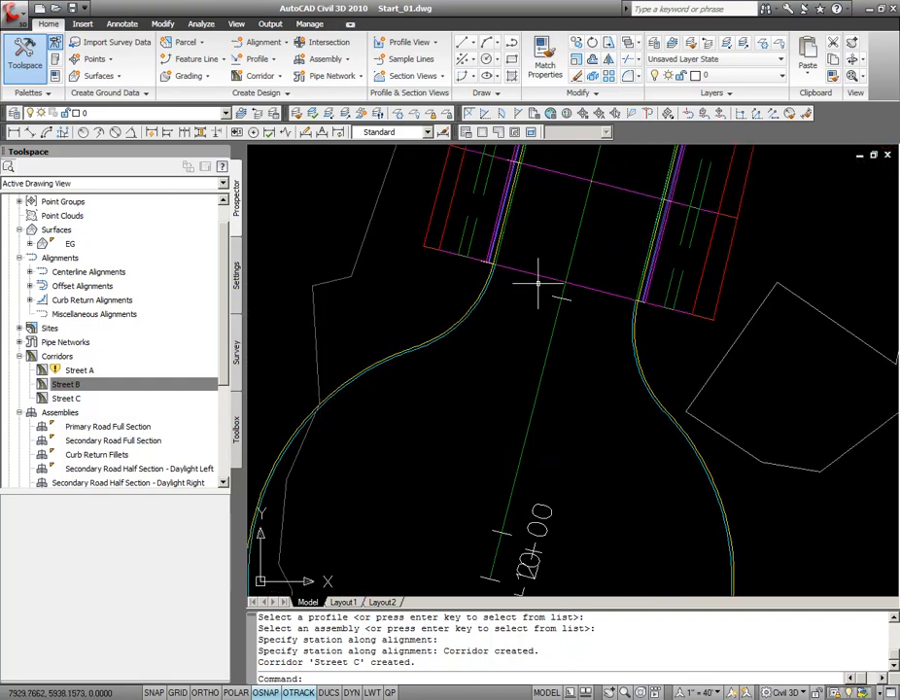
middle_drag(539, 275, 521, 310)
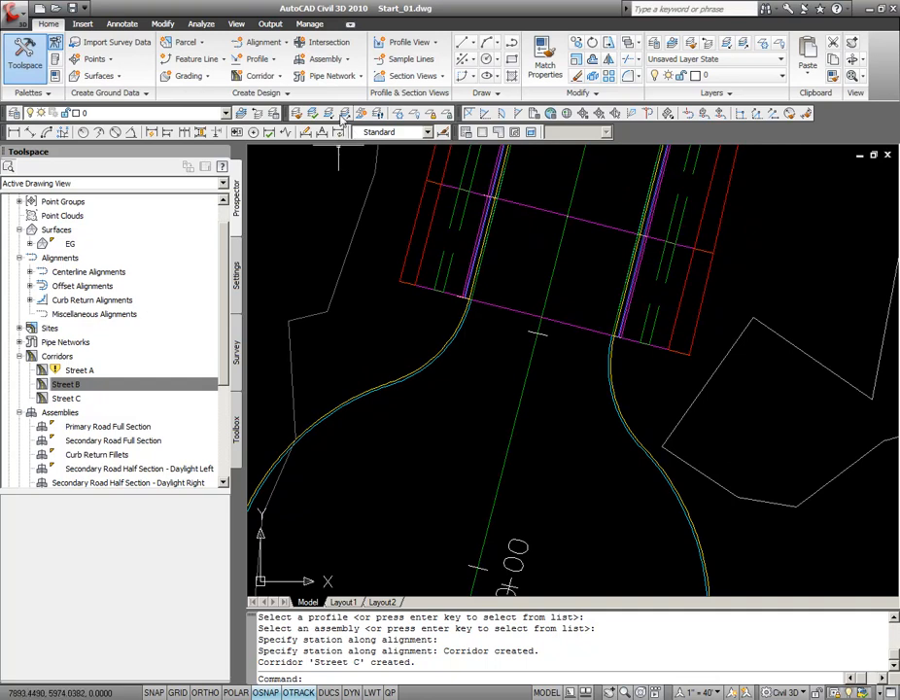
- Start creating an alignment from objects, using the inner cyan edge polyline around the cul-de-sac
click(284, 43)
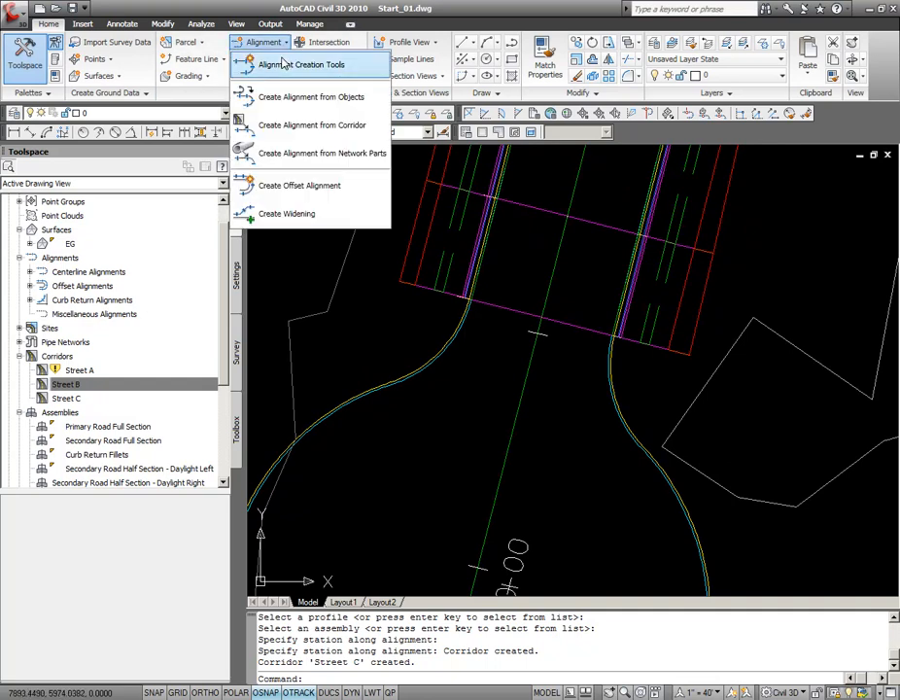
click(291, 98)
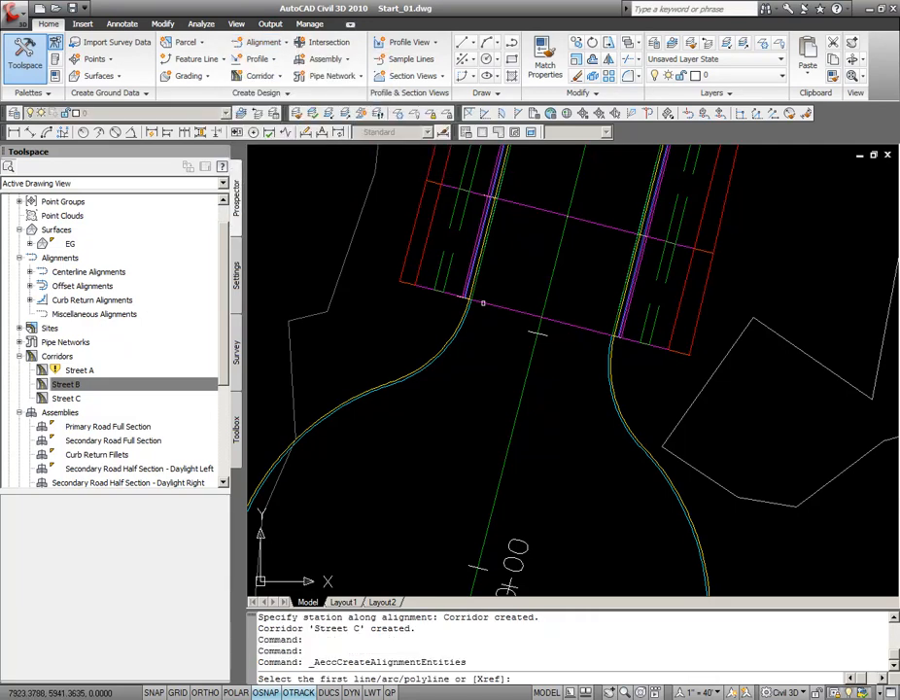
scroll(537, 334, up, 3)
click(469, 298)
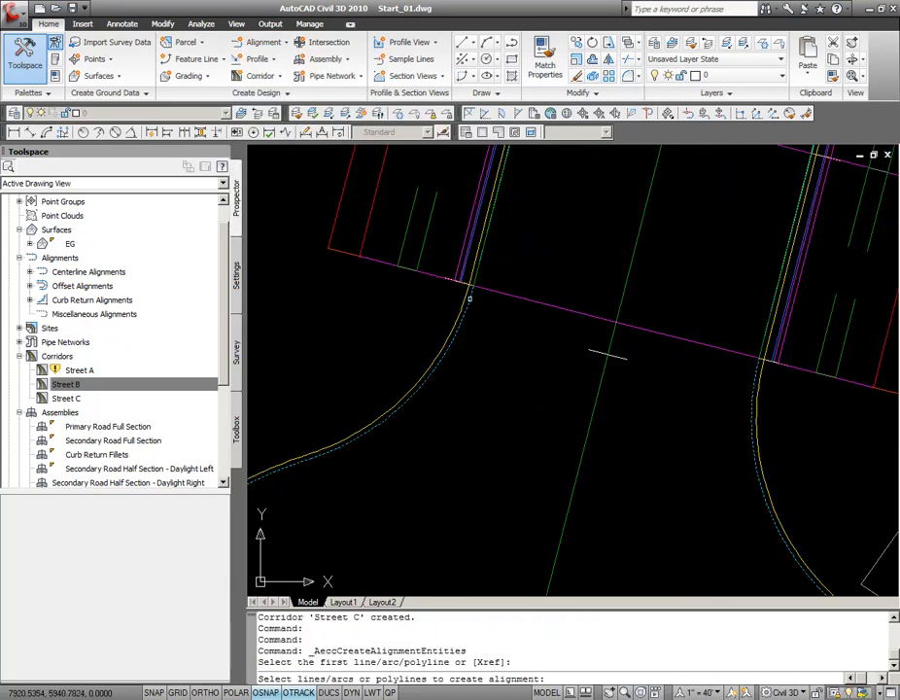
key(Return)
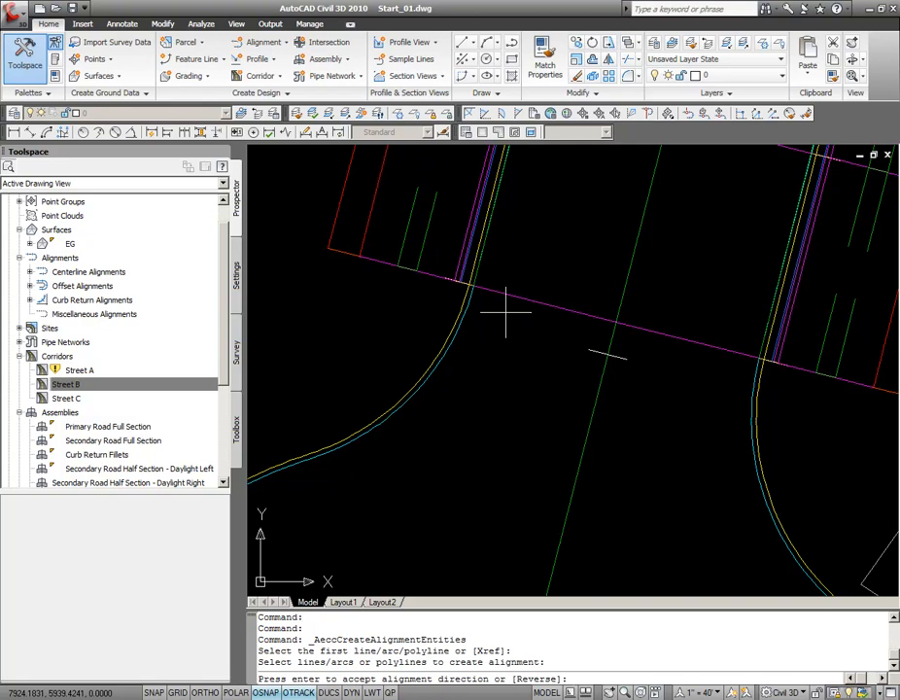
- Check the direction arrow at the far end of the cul-de-sac bulb and accept the alignment direction
scroll(510, 331, down, 2)
middle_drag(495, 385, 529, 131)
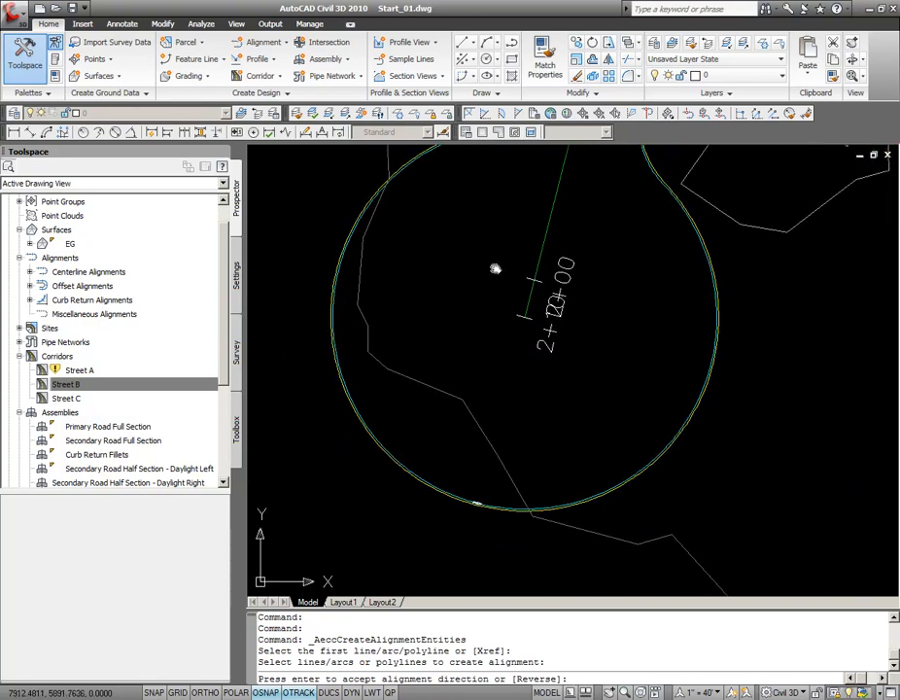
middle_drag(501, 244, 469, 380)
mouse_move(444, 439)
middle_down()
mouse_move(482, 305)
mouse_move(531, 198)
middle_up()
scroll(530, 400, up, 2)
scroll(574, 389, down, 1)
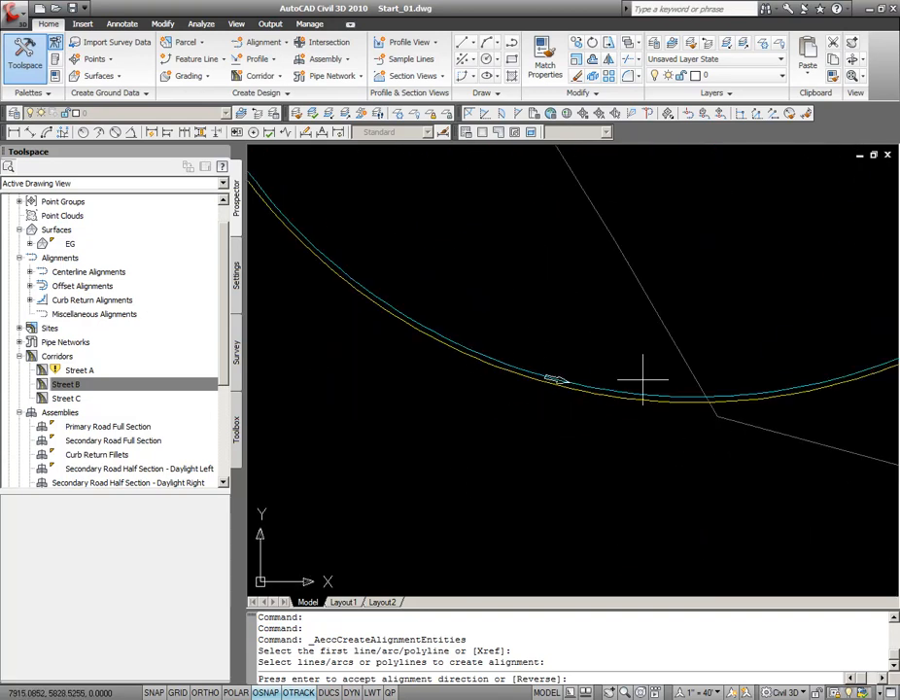
scroll(622, 252, down, 1)
middle_drag(611, 223, 552, 467)
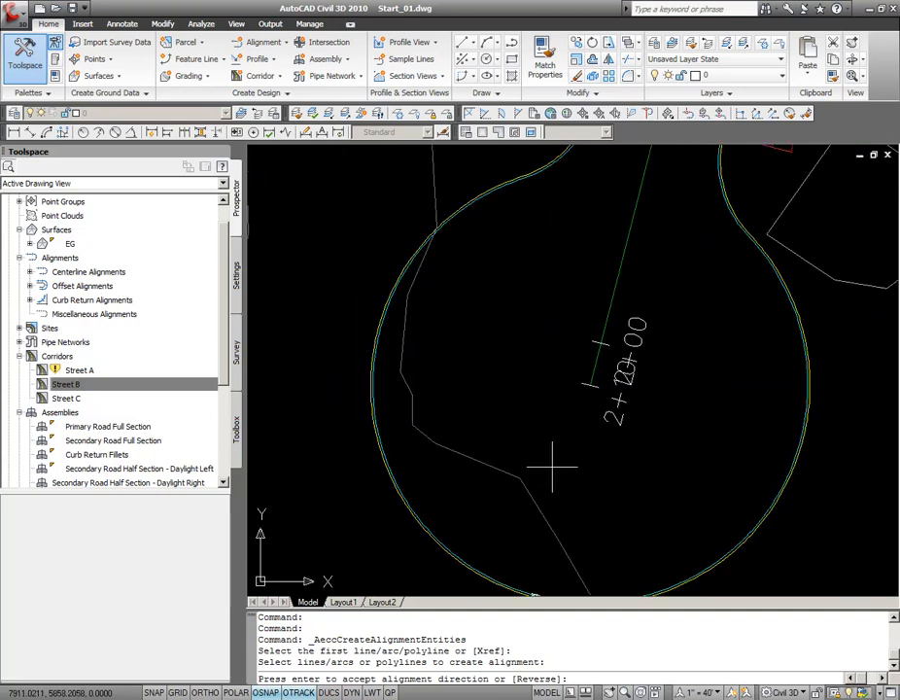
key(Return)
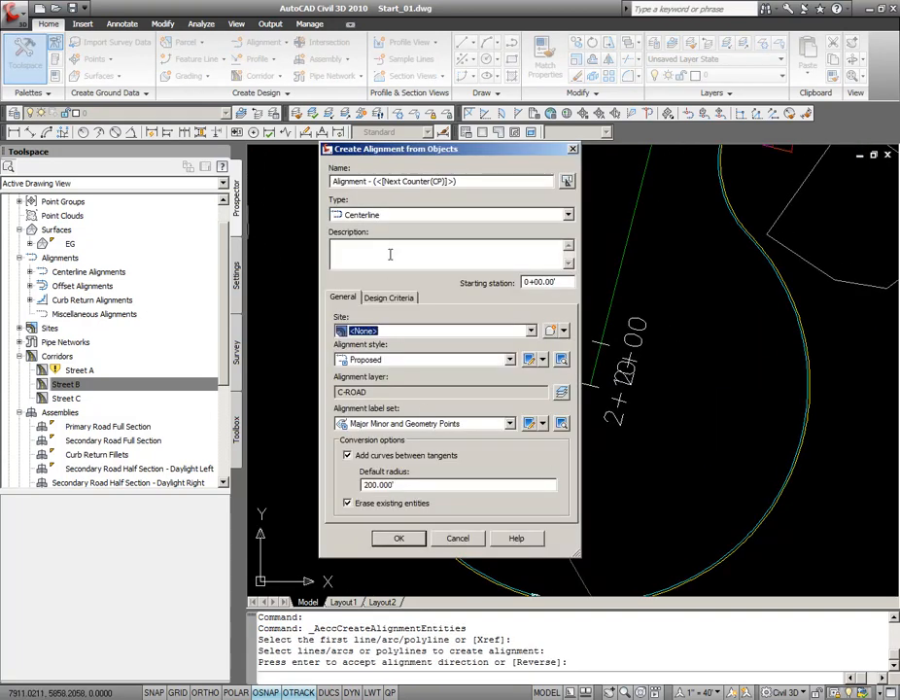
- Create the alignment as Cul-De-Sac with the _No Labels set, without adding curves between tangents or erasing existing entities
drag(492, 179, 260, 191)
text(Cul-De-Sac)
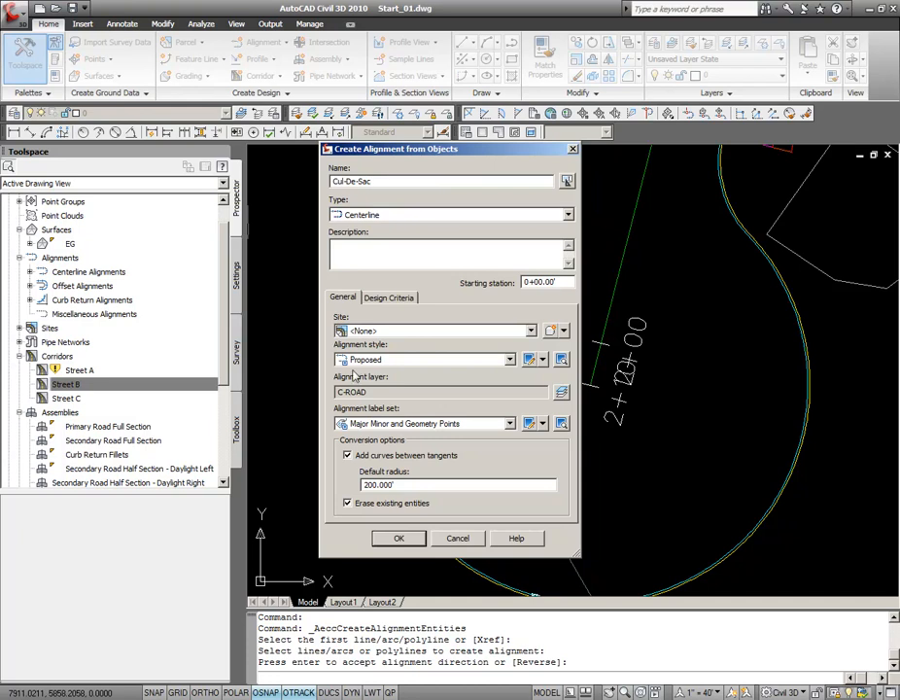
click(349, 456)
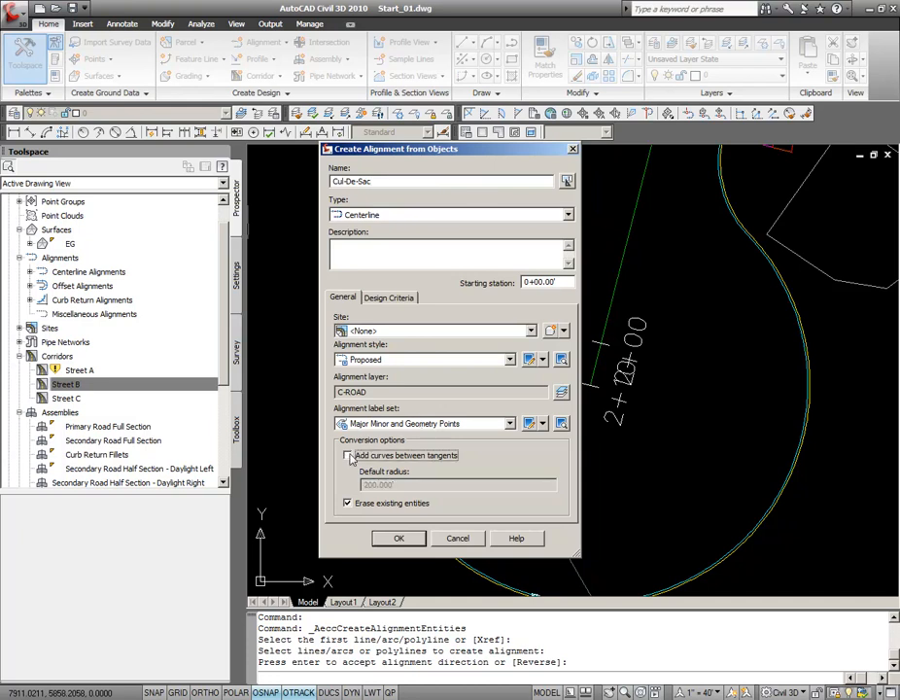
click(348, 504)
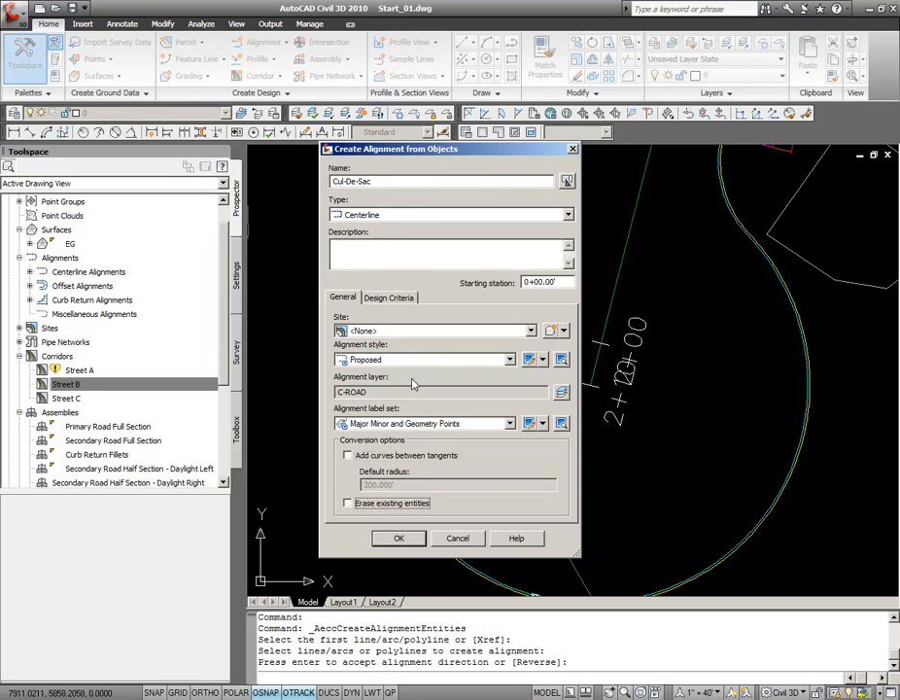
click(418, 424)
click(390, 447)
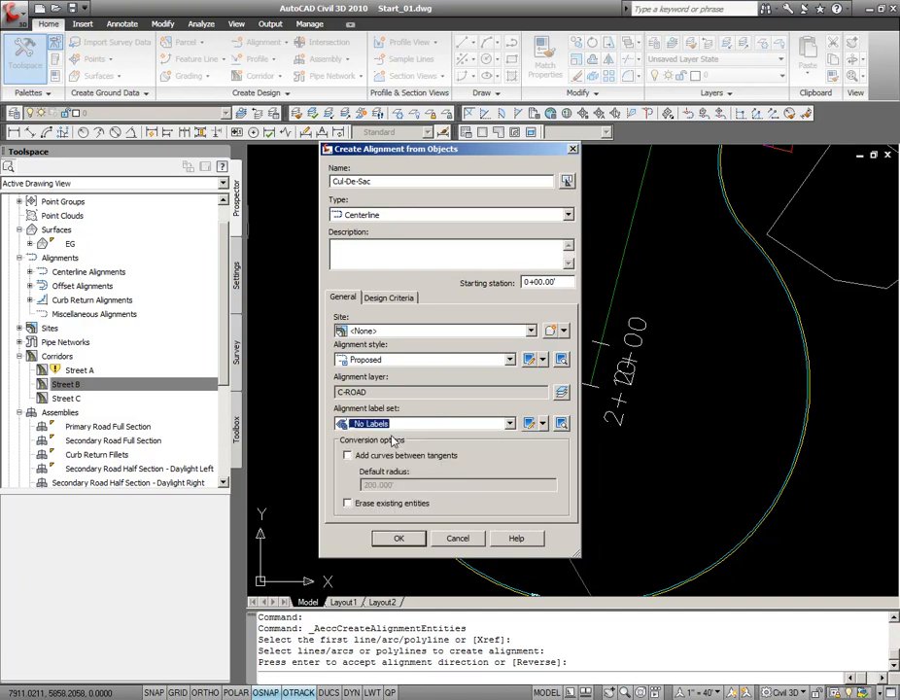
click(400, 538)
- Extend the Street C corridor region's end station to 1+58.63, partway along the cul-de-sac's flare curve
scroll(543, 392, up, 5)
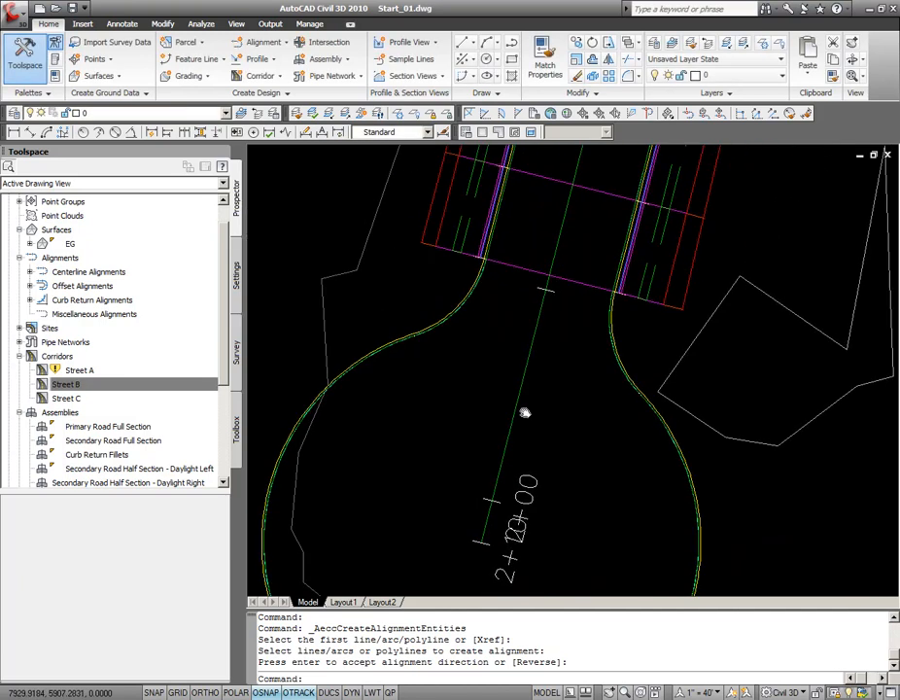
scroll(494, 270, up, 5)
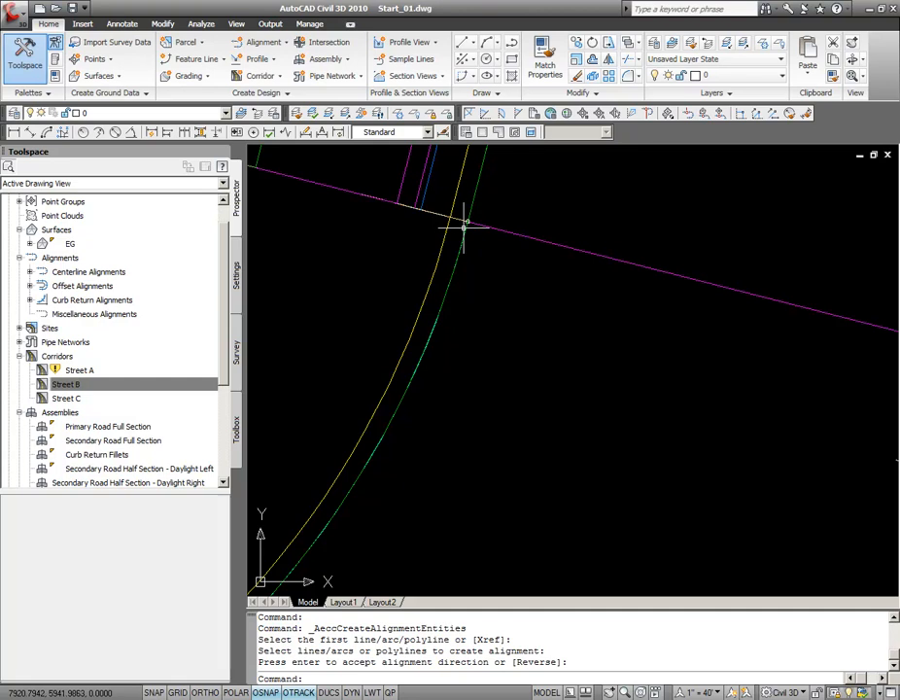
scroll(463, 228, down, 1)
middle_drag(474, 226, 452, 254)
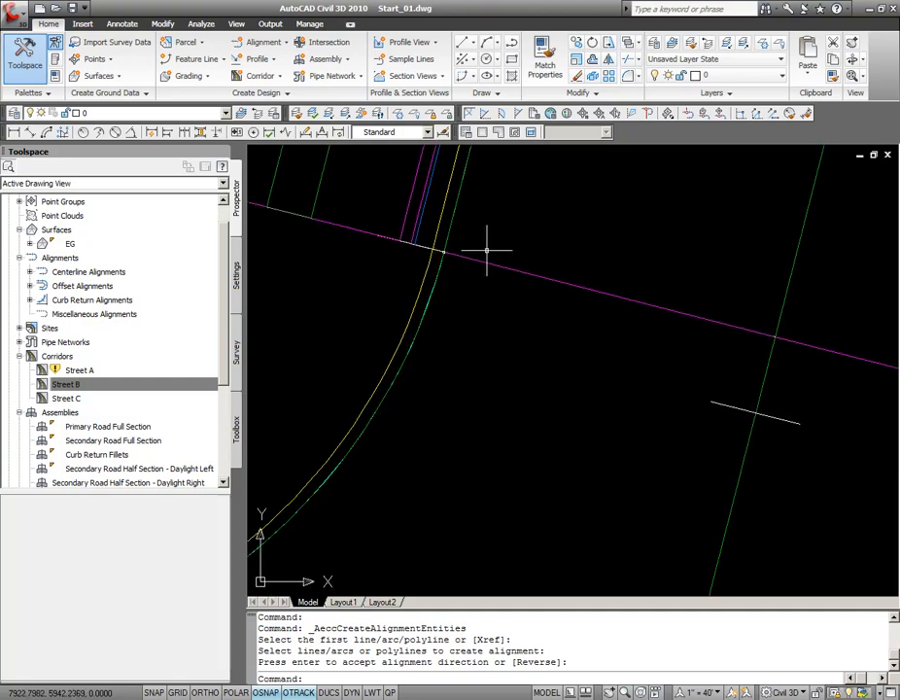
scroll(487, 249, down, 2)
click(488, 249)
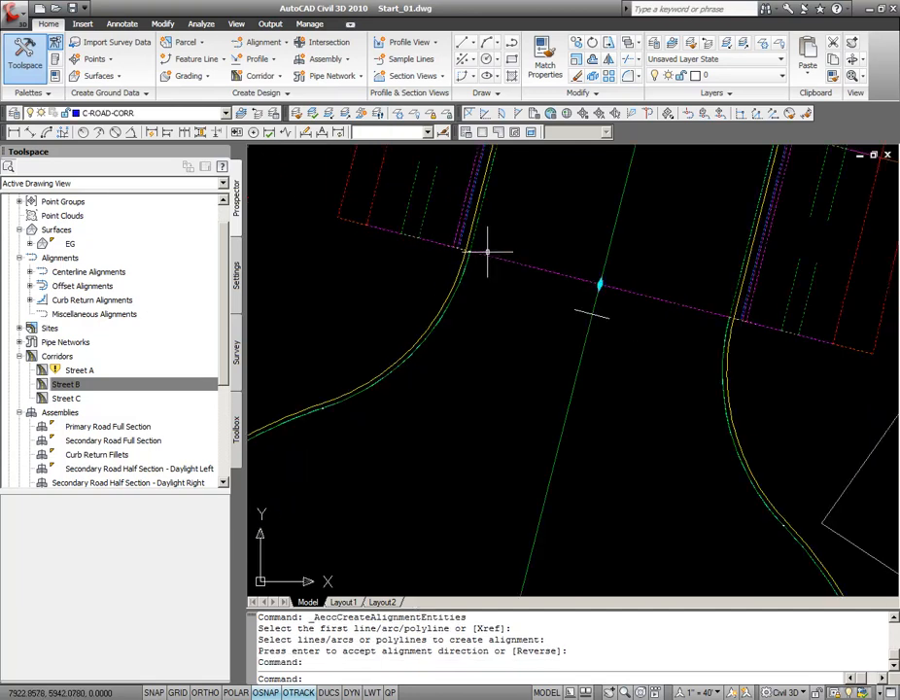
right_click(525, 236)
click(578, 375)
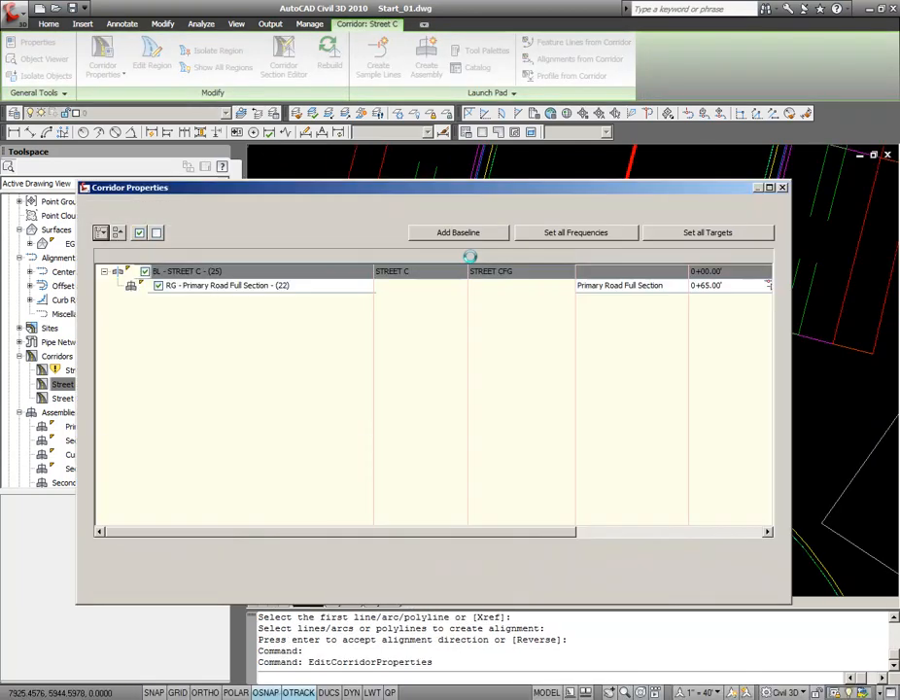
drag(560, 535, 680, 534)
click(715, 286)
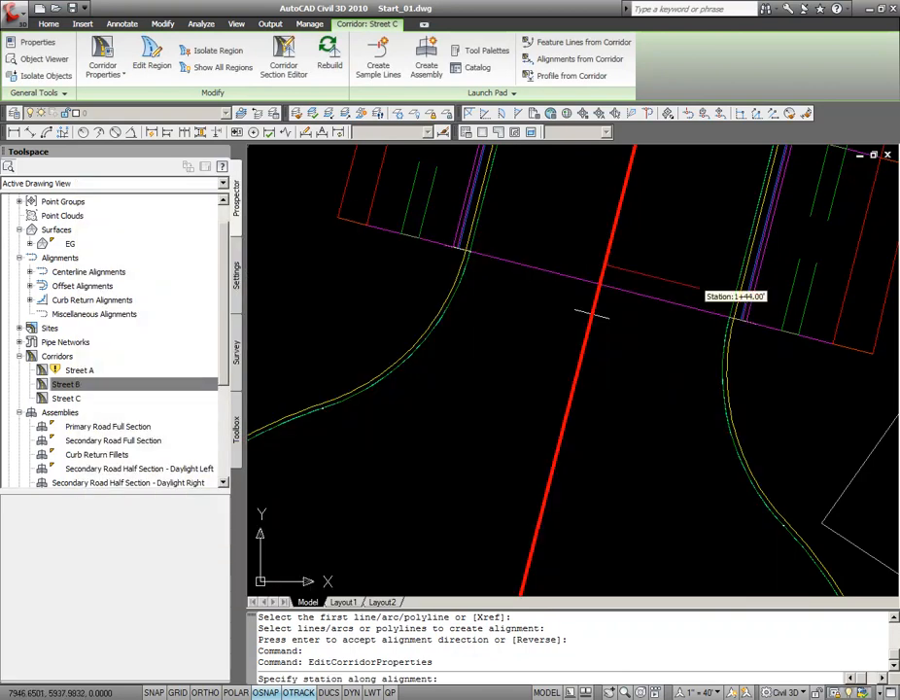
scroll(467, 292, up, 3)
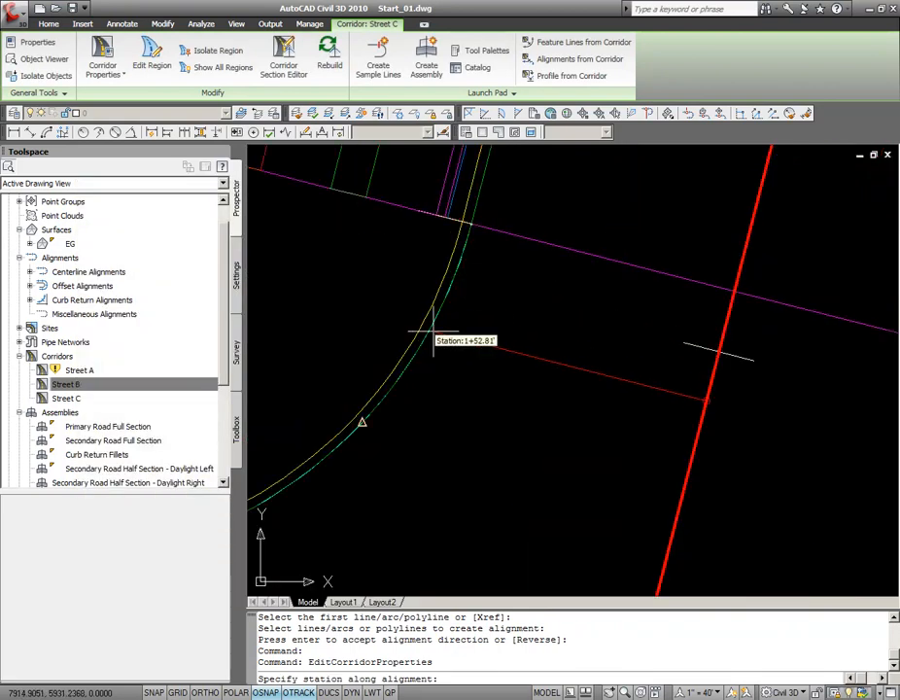
click(358, 414)
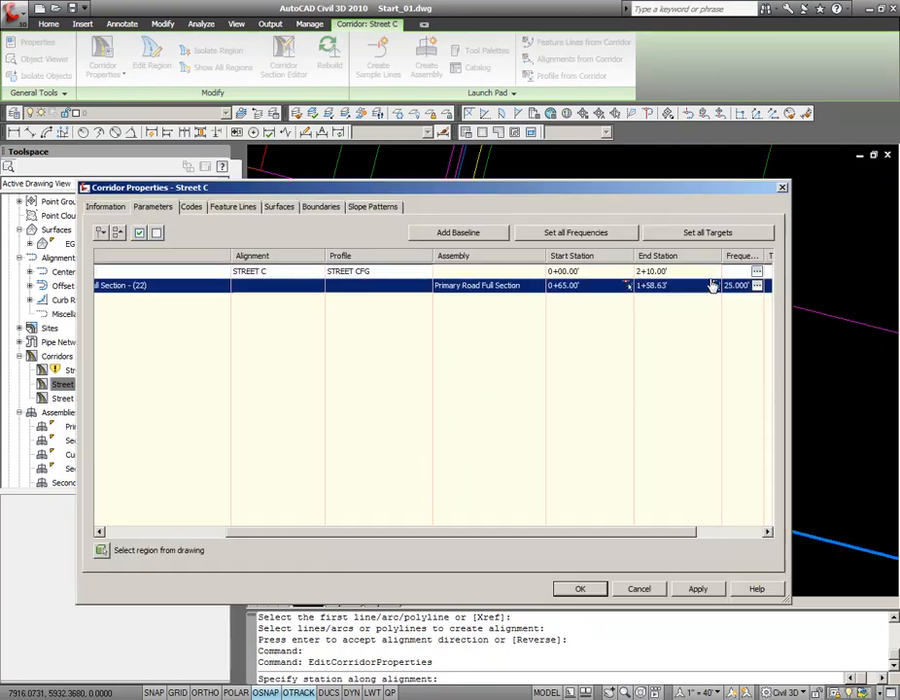
- Set the Street C region's assembly frequency to 5' along tangents and 2' along curves, and apply the corridor changes
click(757, 286)
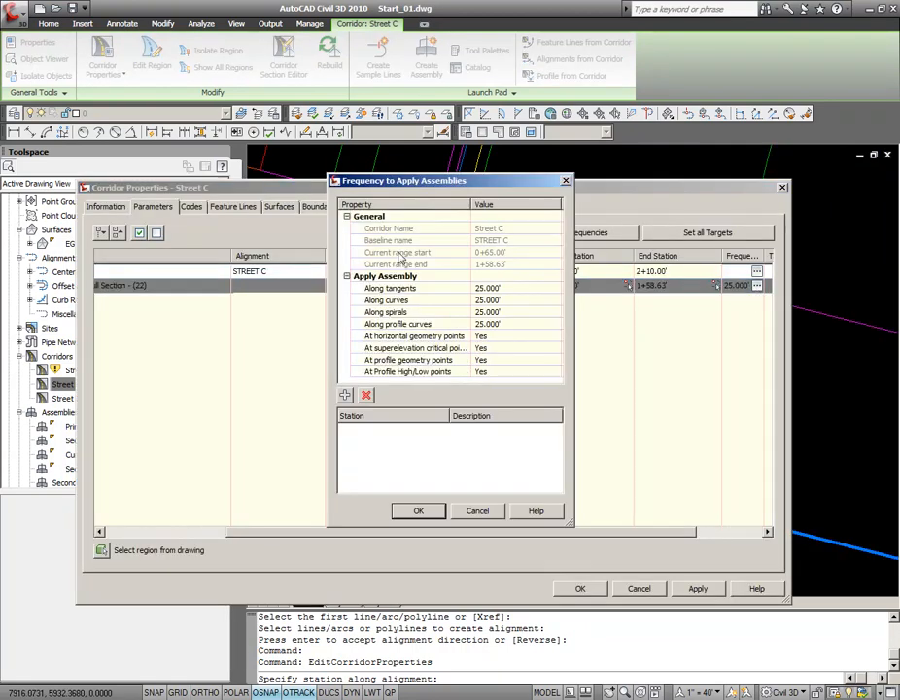
click(512, 287)
text(5)
key(Return)
click(511, 300)
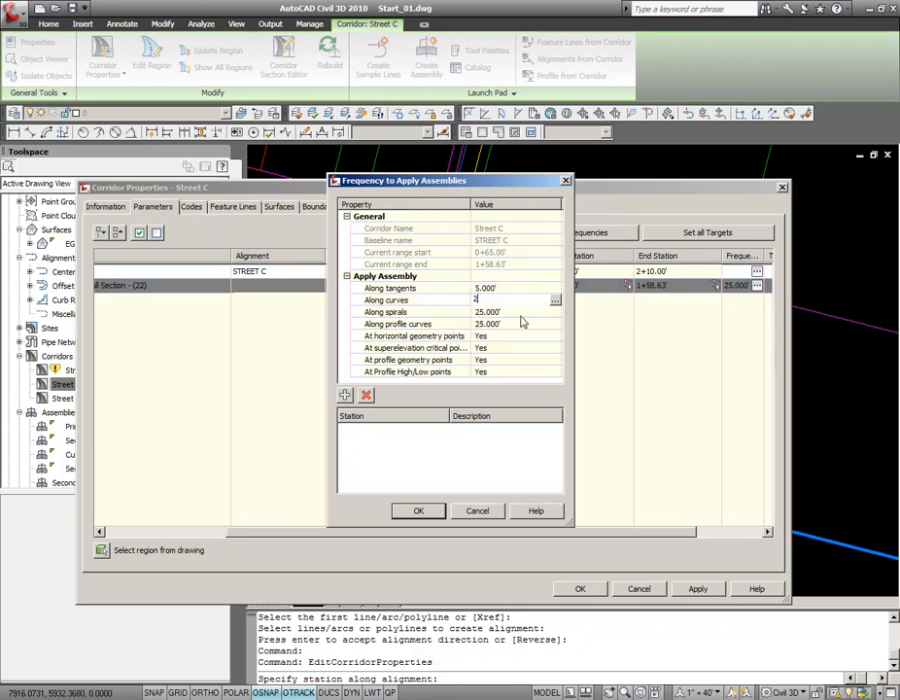
click(433, 512)
click(705, 591)
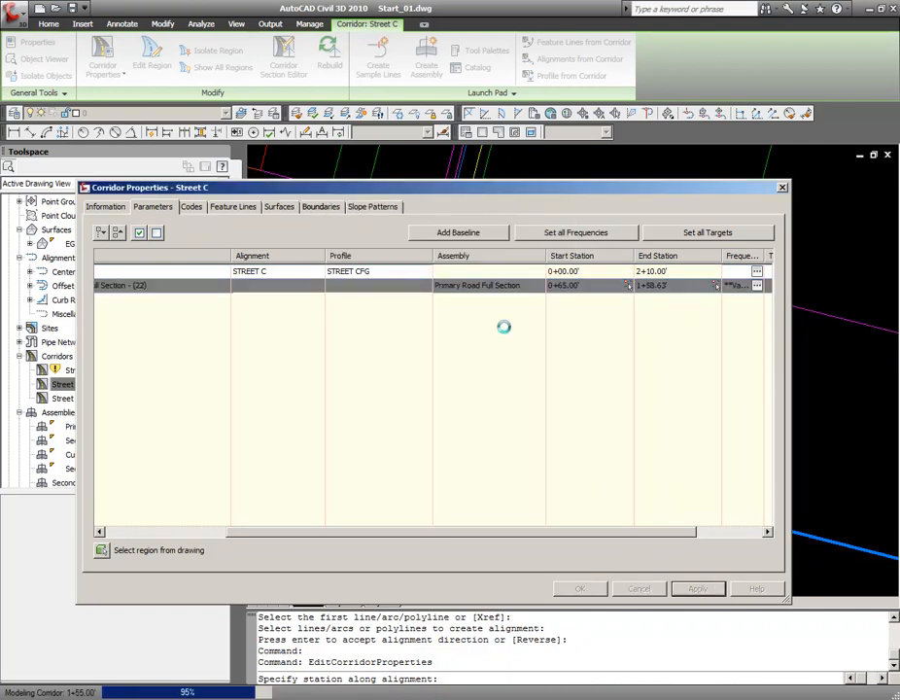
- Add a corridor surface named Street C Surface - TOP with the _No Display surface style
click(280, 207)
click(102, 254)
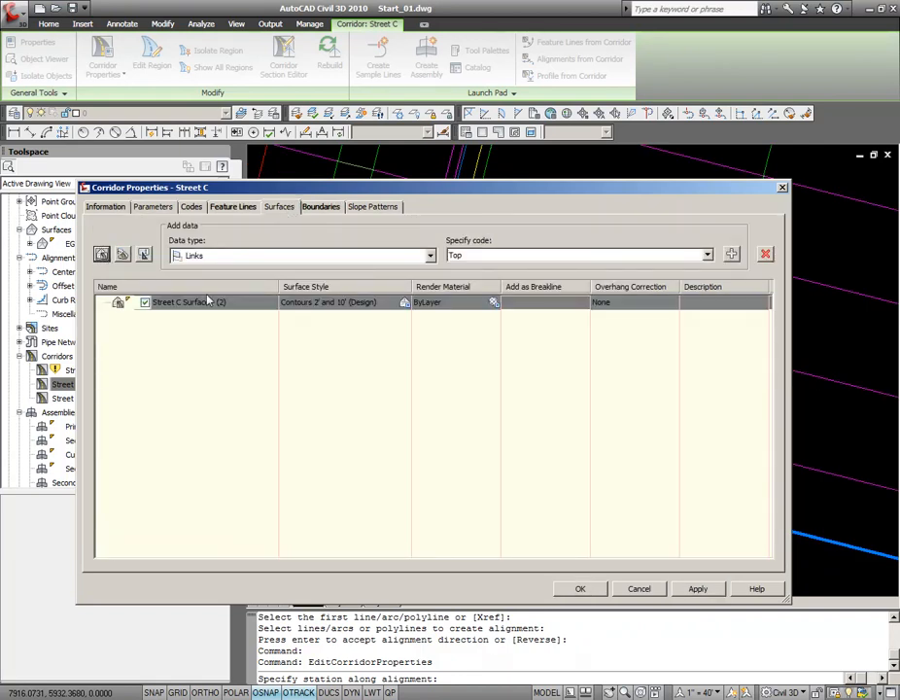
click(245, 302)
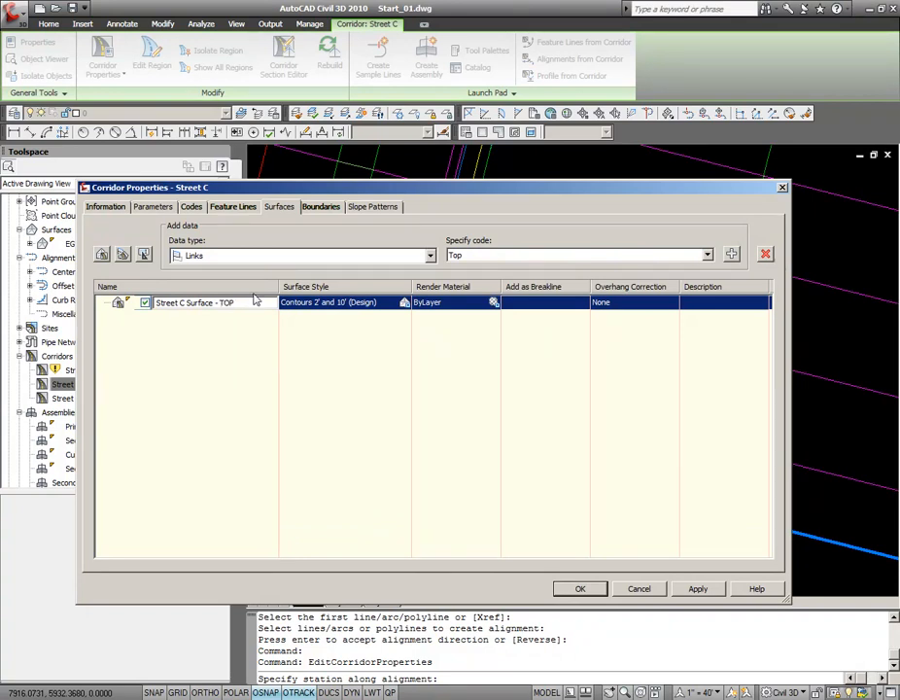
click(402, 303)
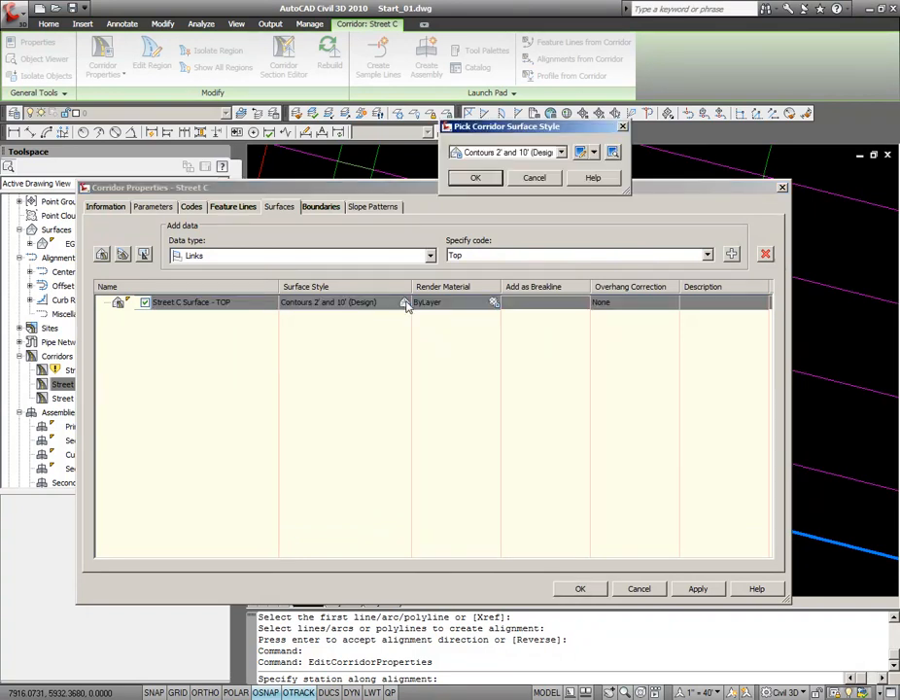
click(505, 153)
click(500, 166)
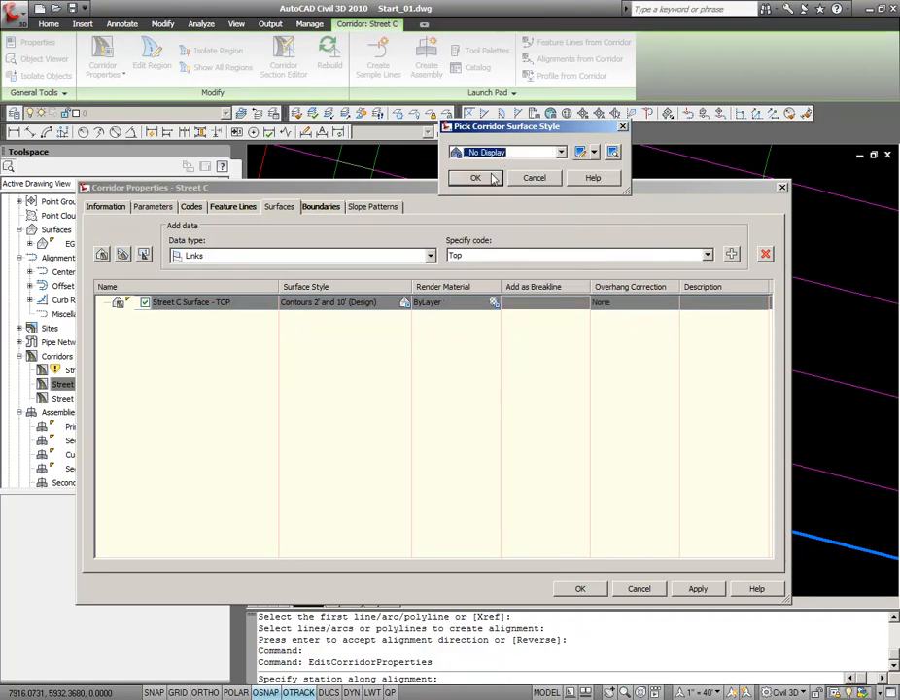
click(477, 177)
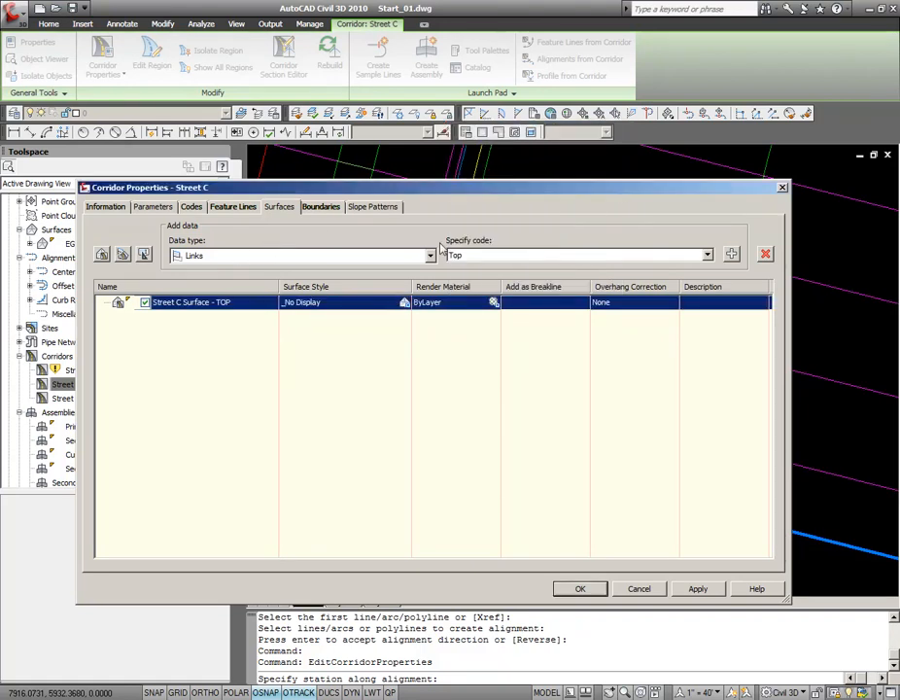
- Add the Top link data to the Street C surface and apply the corridor properties
click(731, 254)
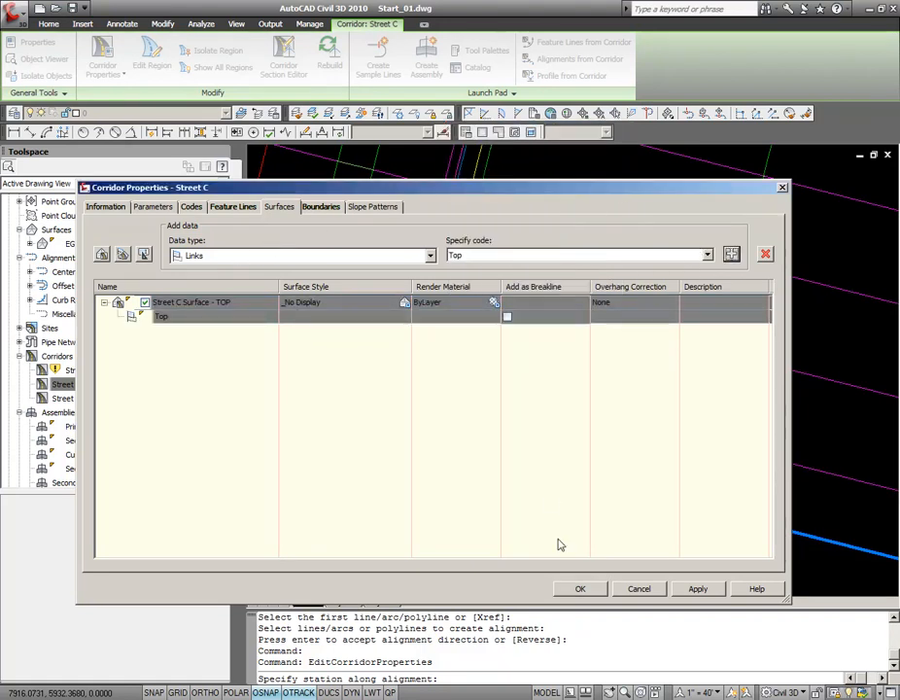
click(700, 589)
click(600, 590)
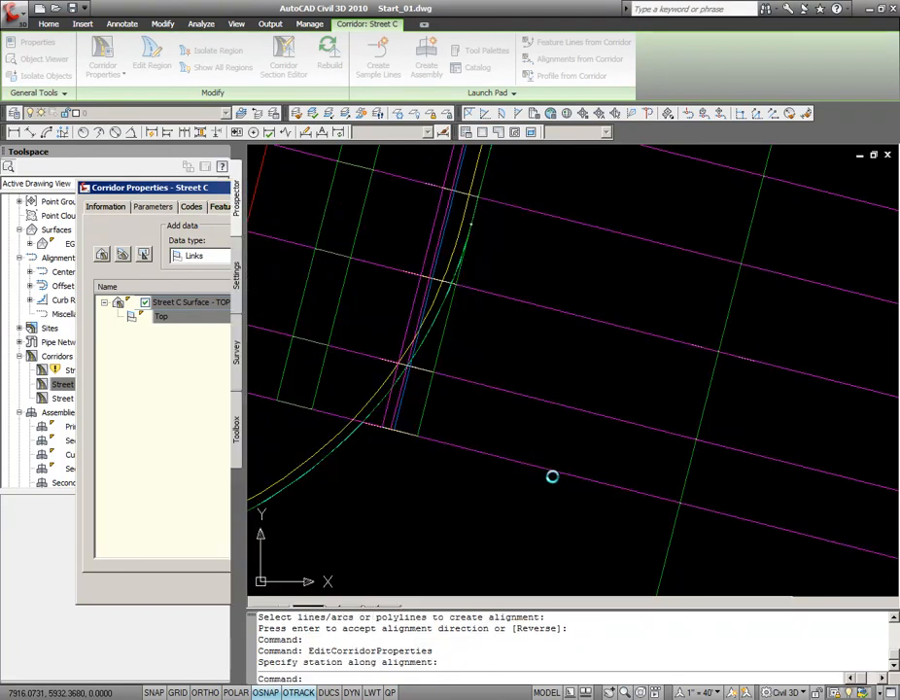
- Add surface profiles of EG and Street C Surface - TOP along the full Cul-De-Sac alignment
middle_drag(572, 473, 515, 363)
scroll(437, 343, up, 2)
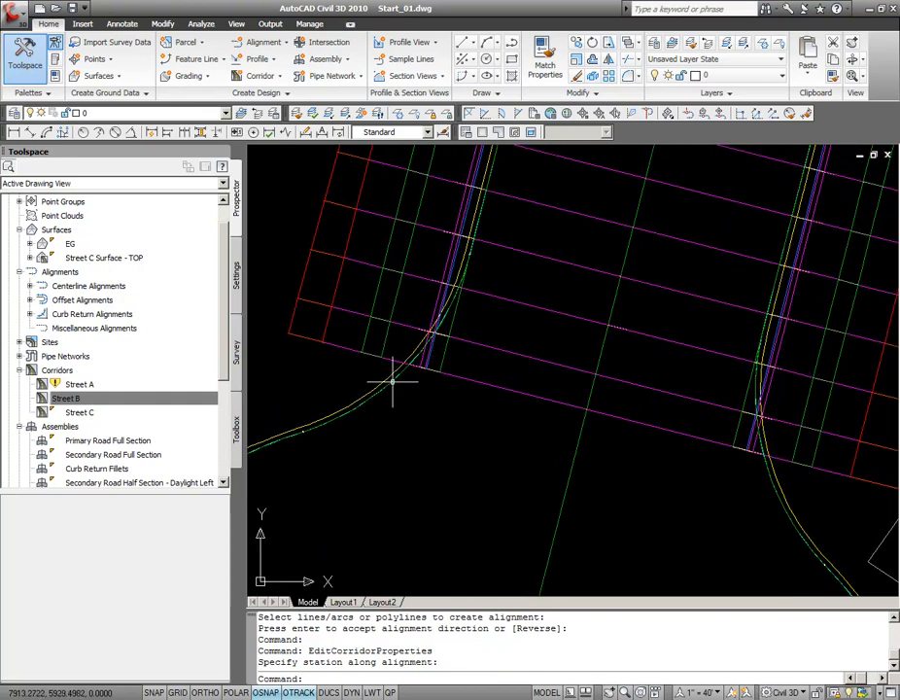
click(394, 381)
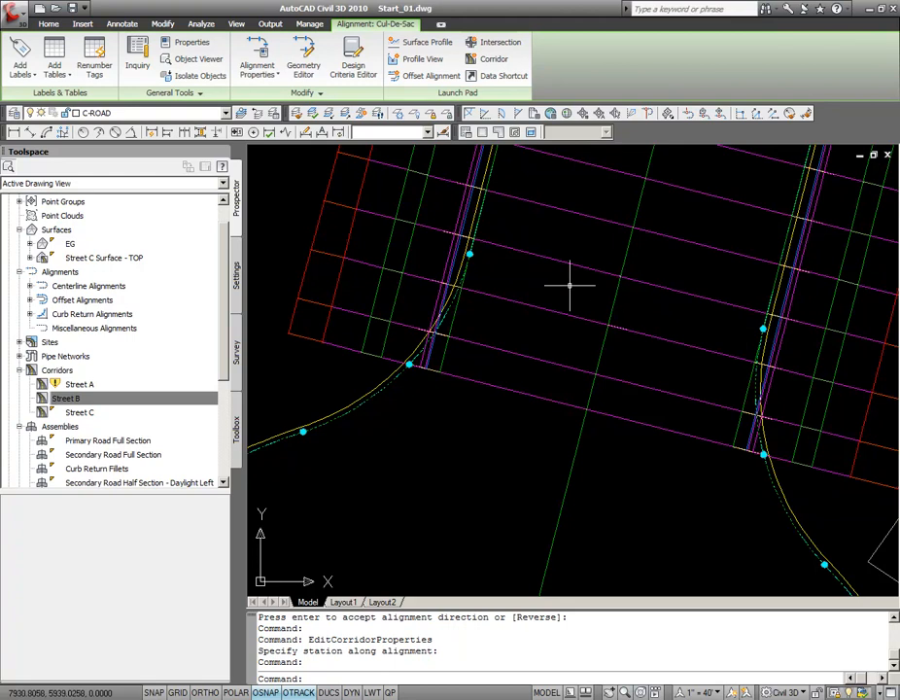
scroll(573, 298, down, 3)
scroll(523, 275, up, 2)
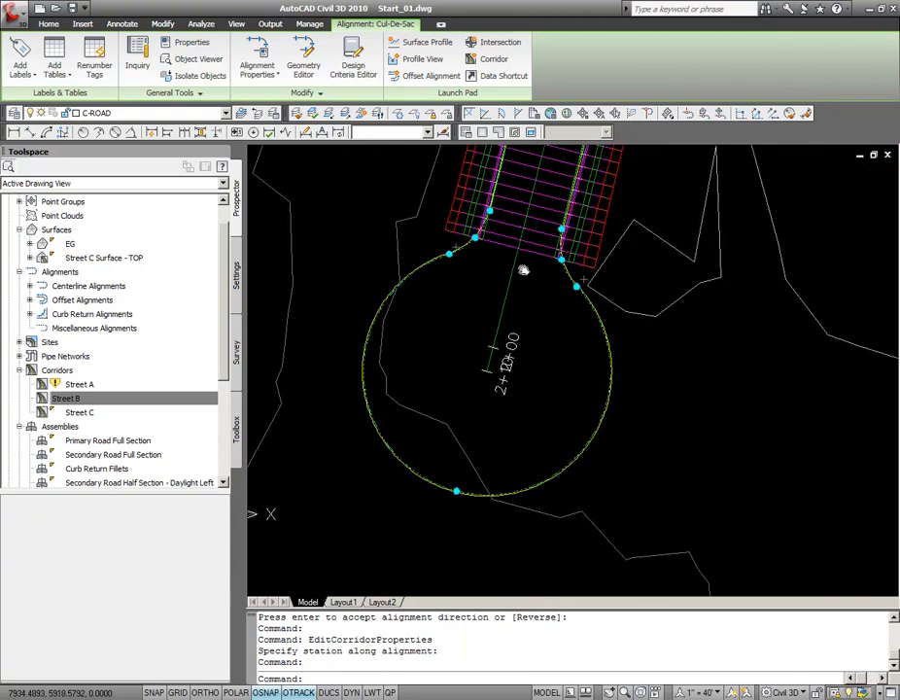
click(47, 23)
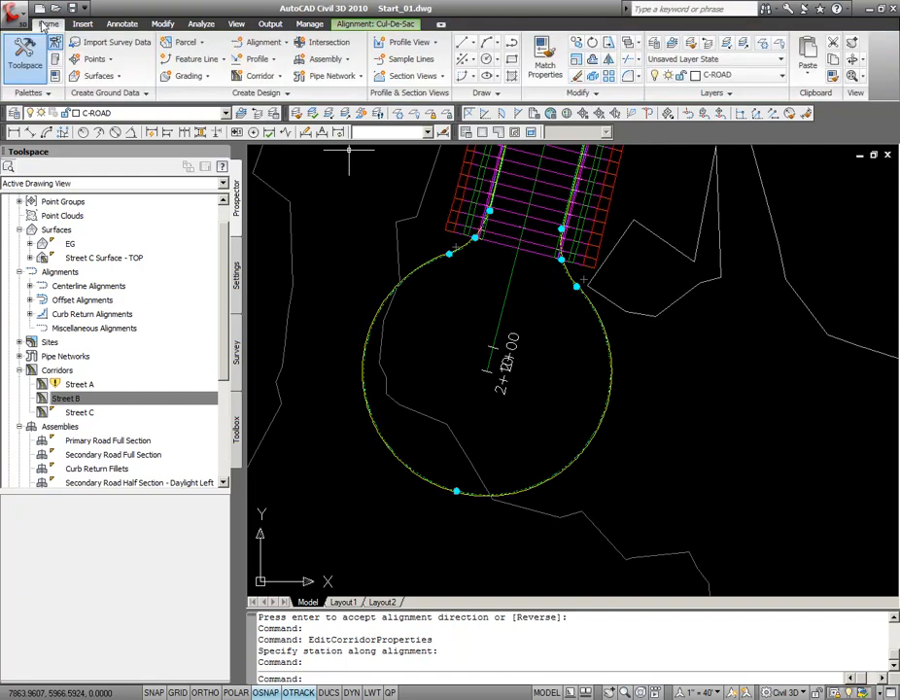
click(392, 26)
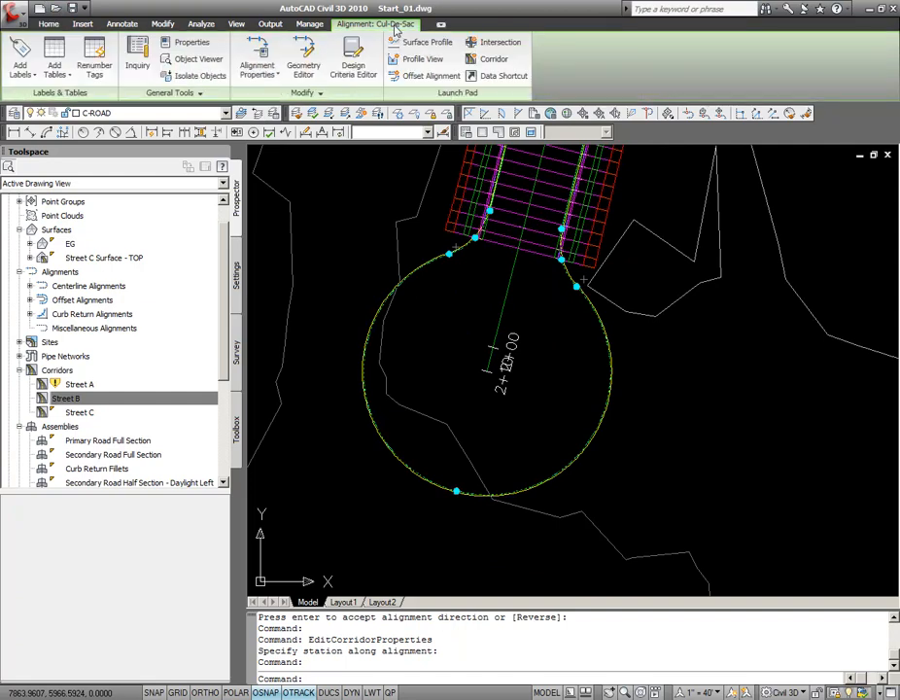
click(421, 42)
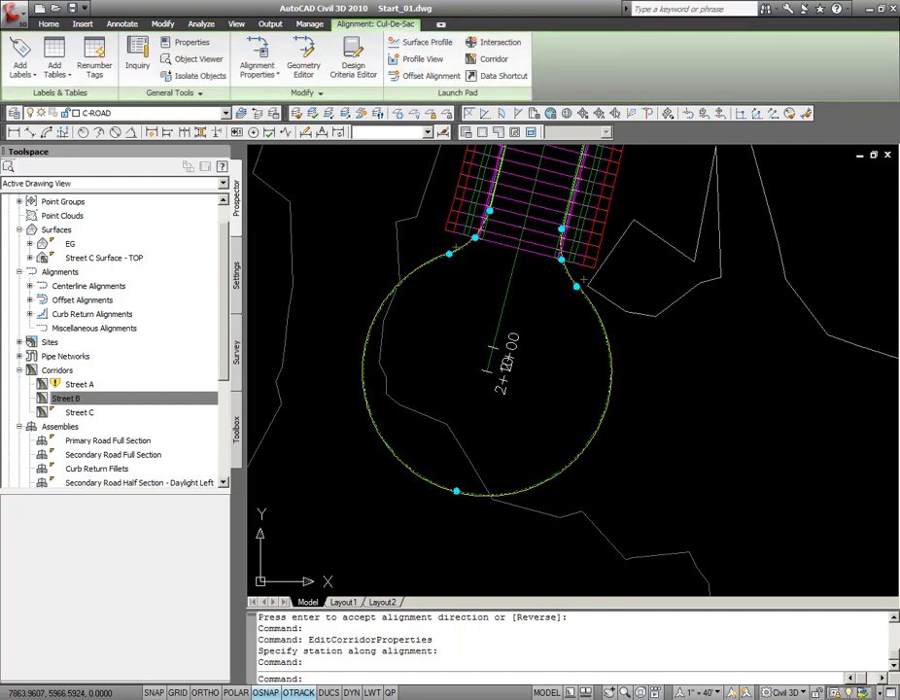
shift+click(569, 114)
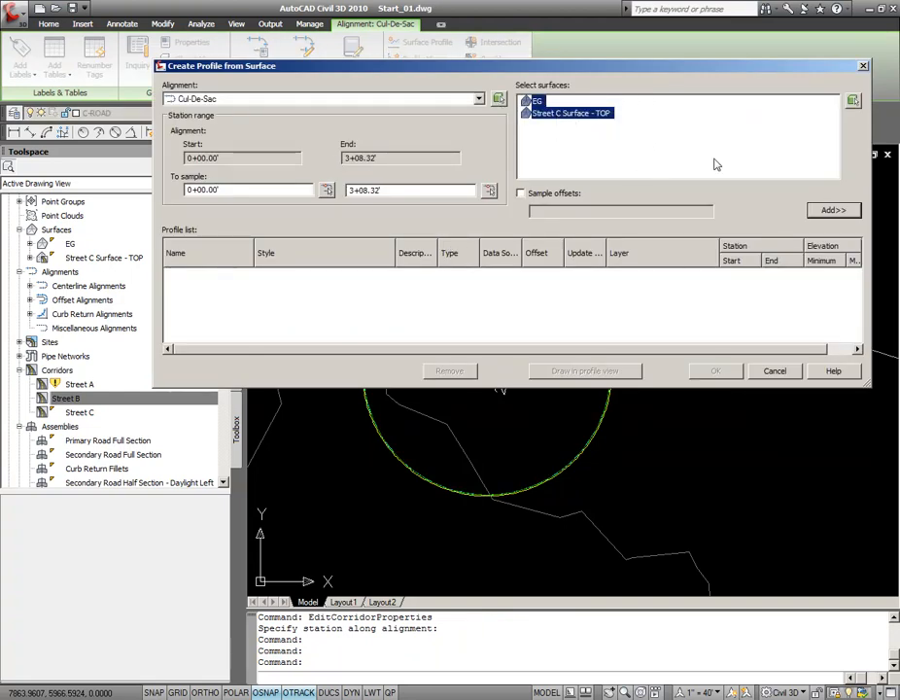
click(828, 209)
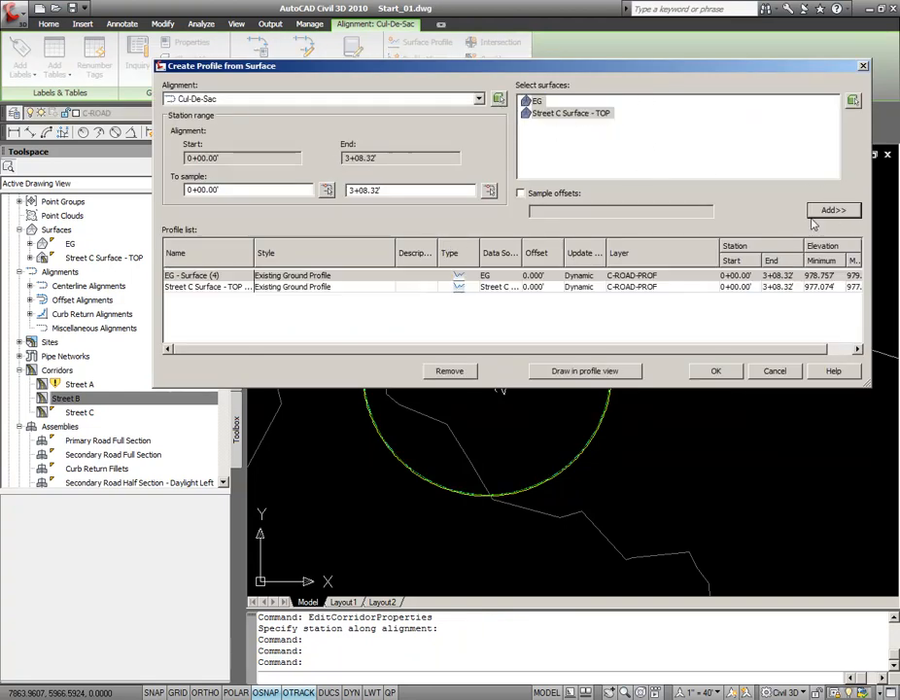
- Set the sampled Street C Surface - TOP profile's style to Layout
click(345, 296)
click(345, 292)
click(481, 153)
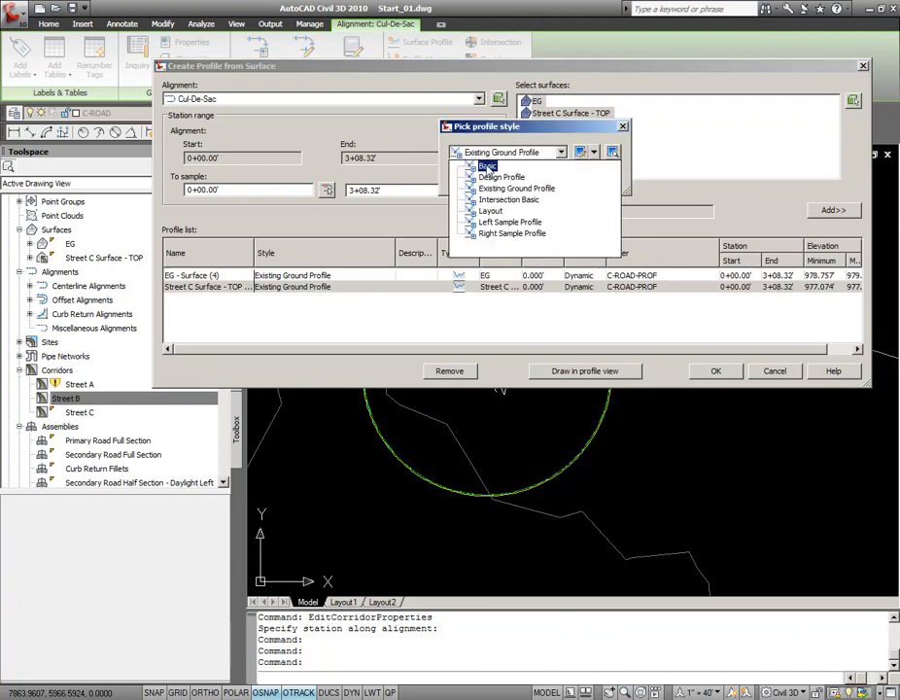
click(491, 210)
click(470, 232)
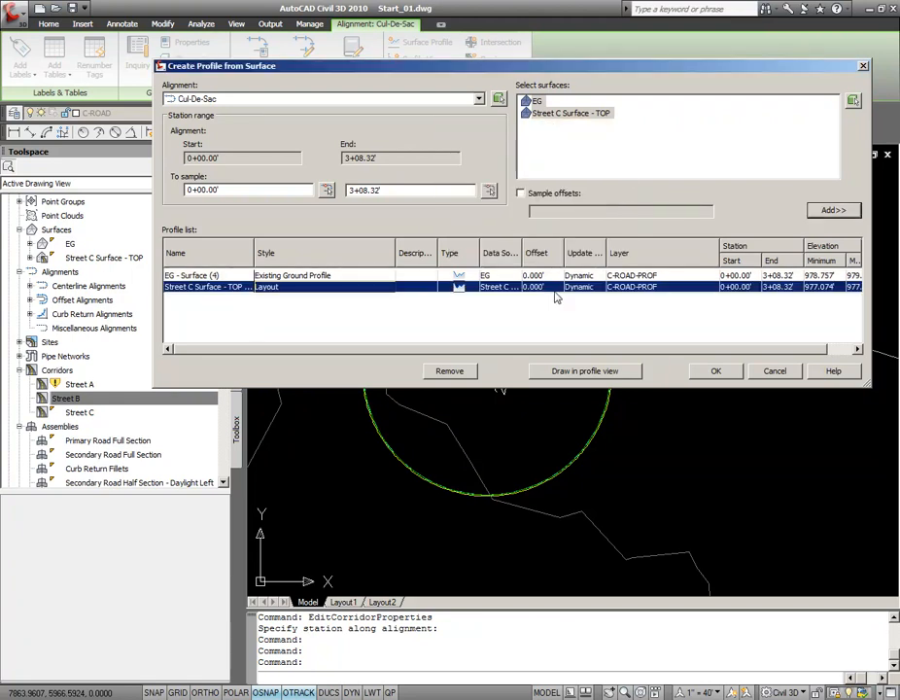
- Create a Cul-De-Sac profile view with a user-specified height from 970 to 990, placed beside the Street C profile view
click(614, 372)
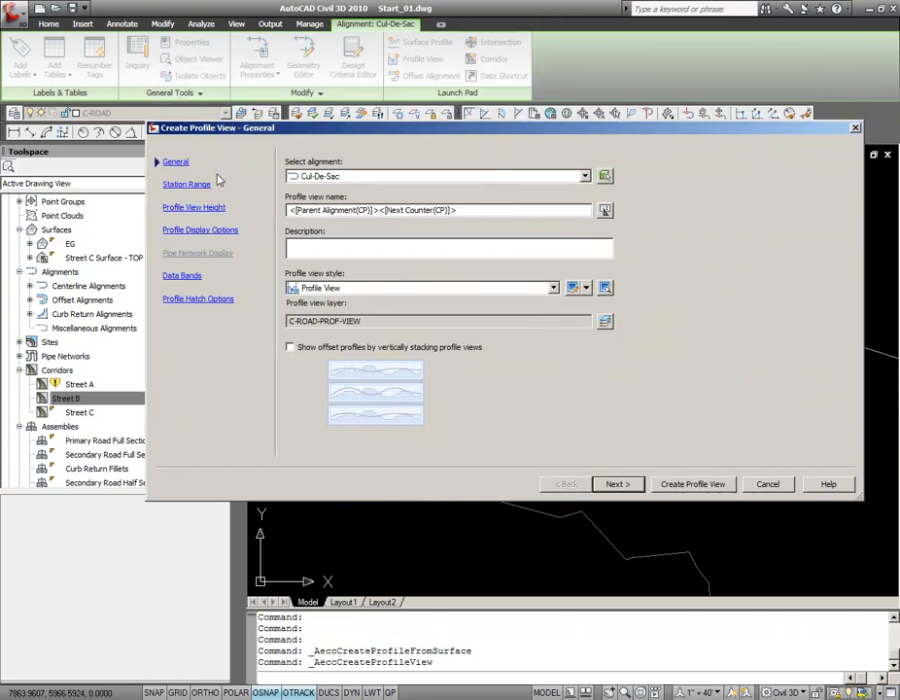
click(186, 184)
click(200, 210)
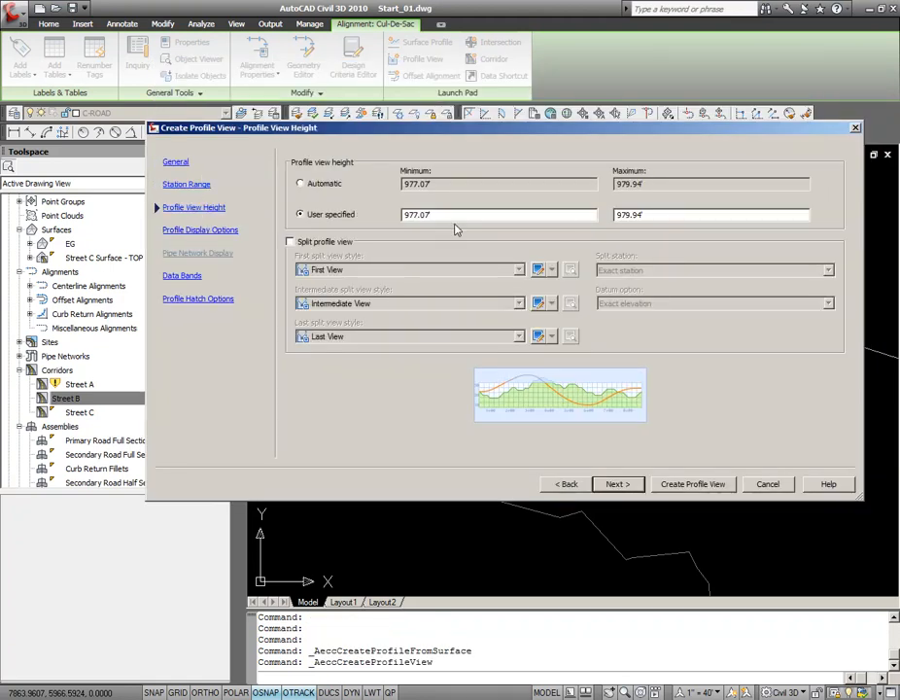
text(970)
key(Tab)
text(990)
click(693, 483)
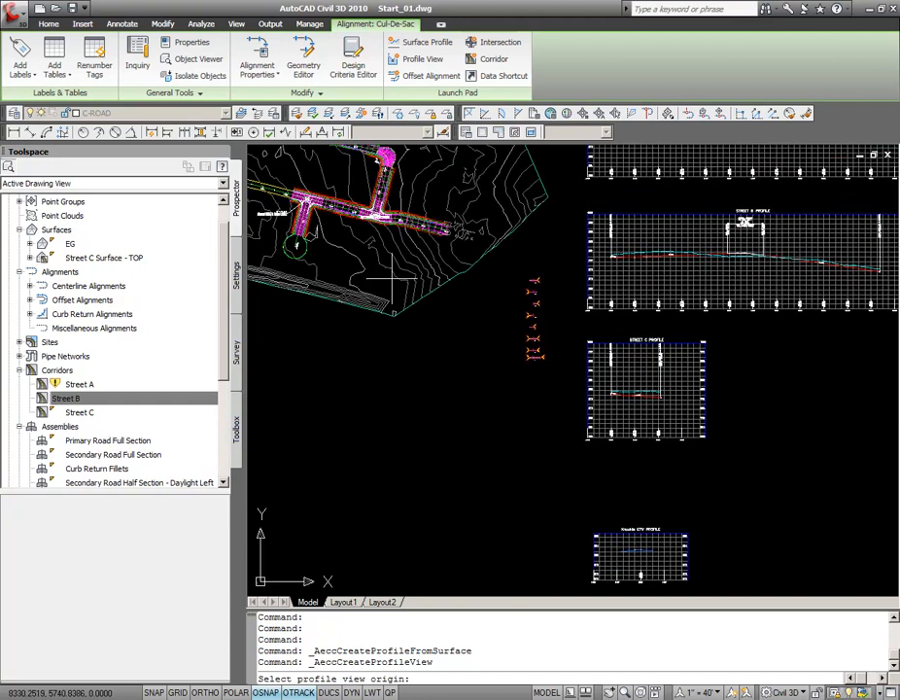
middle_drag(580, 468, 529, 296)
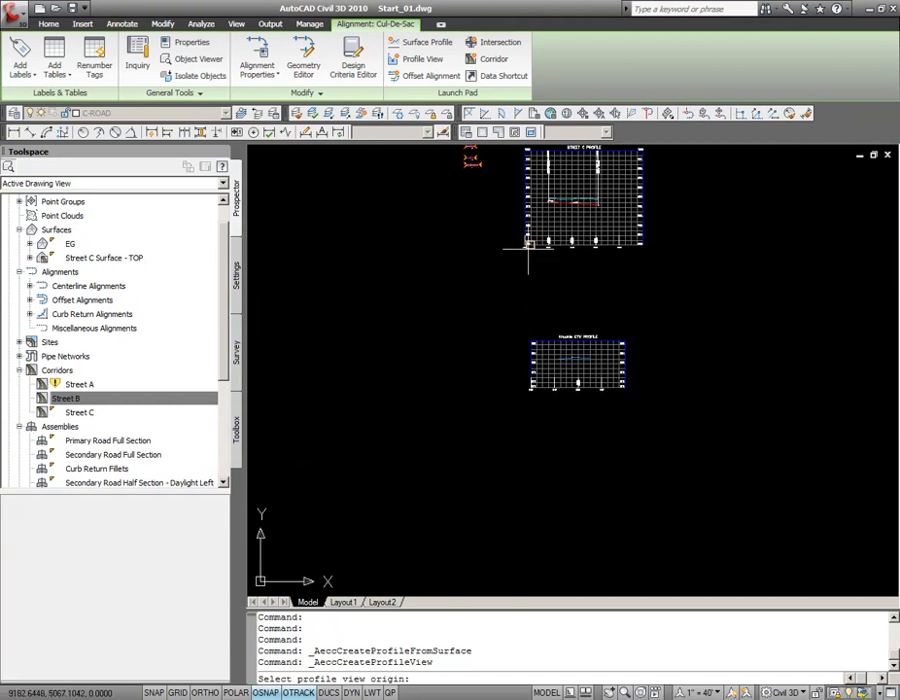
middle_drag(572, 382, 560, 429)
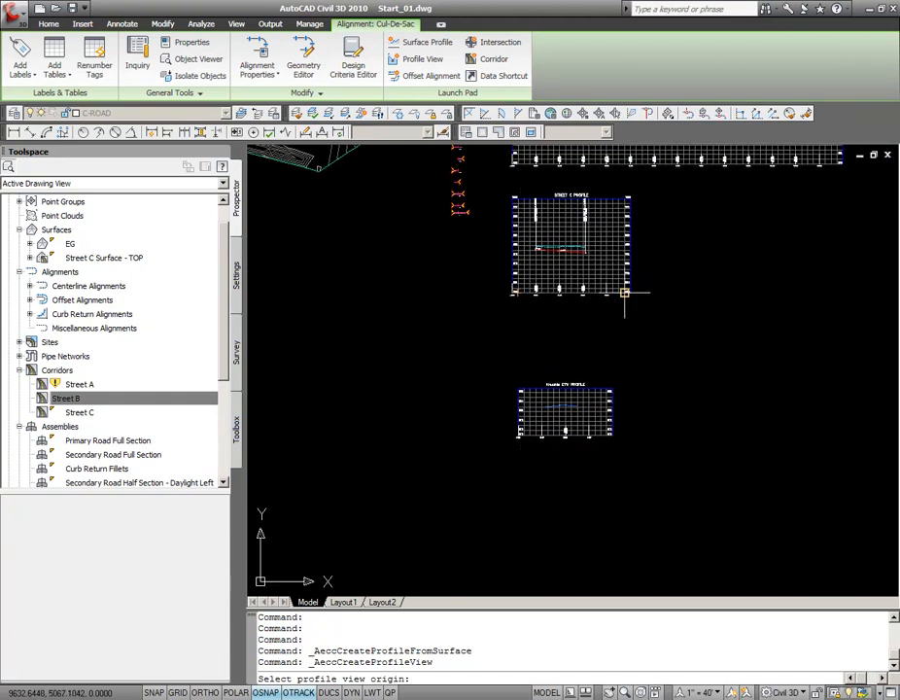
click(693, 315)
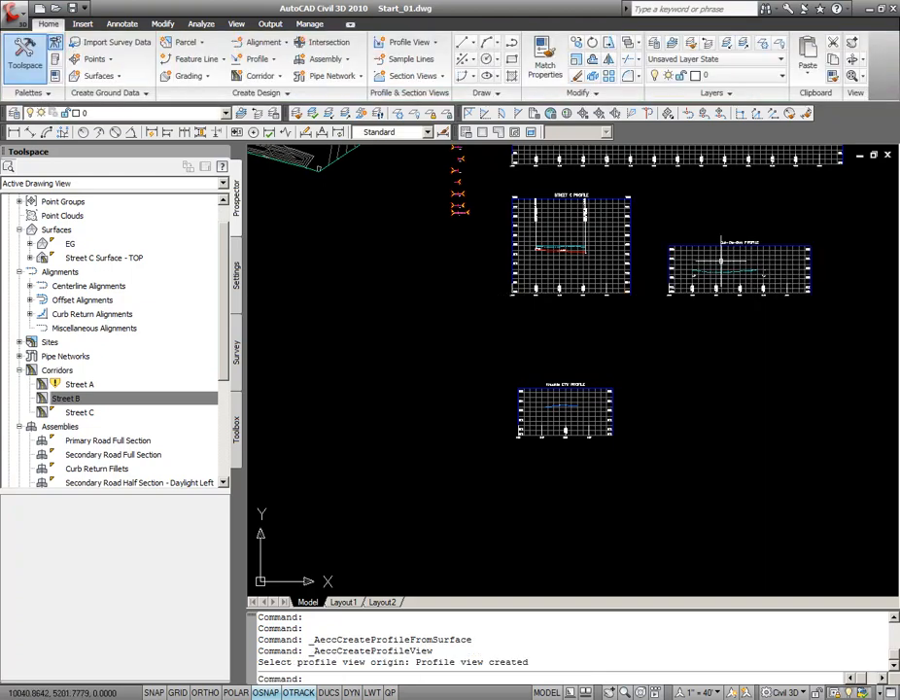
- Draw a marker circle of about 0.97 radius centered on the Street C top profile's starting endpoint at station 0+00
scroll(750, 243, up, 3)
scroll(599, 288, up, 5)
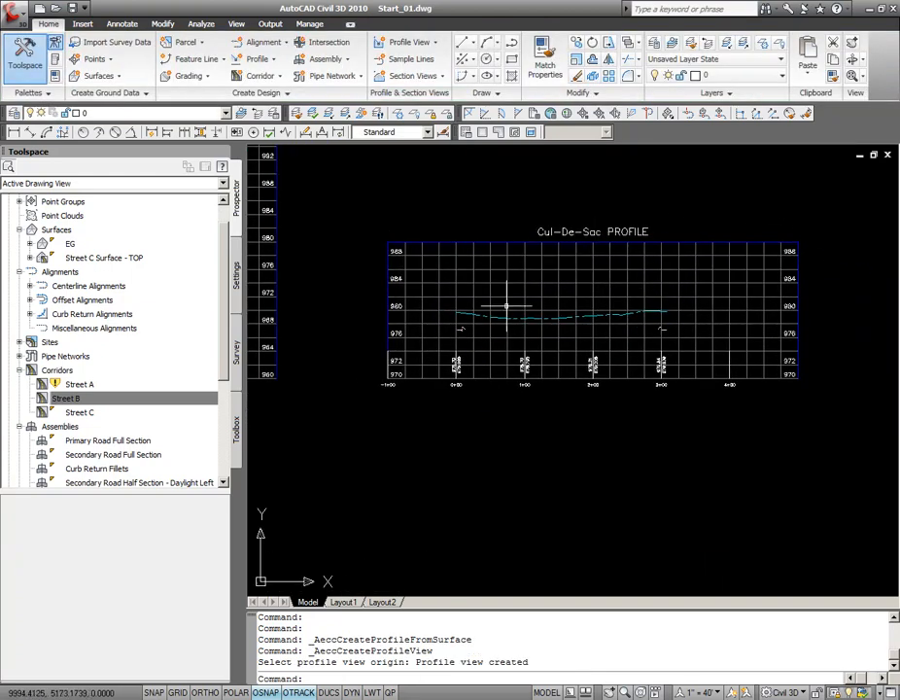
scroll(461, 325, up, 5)
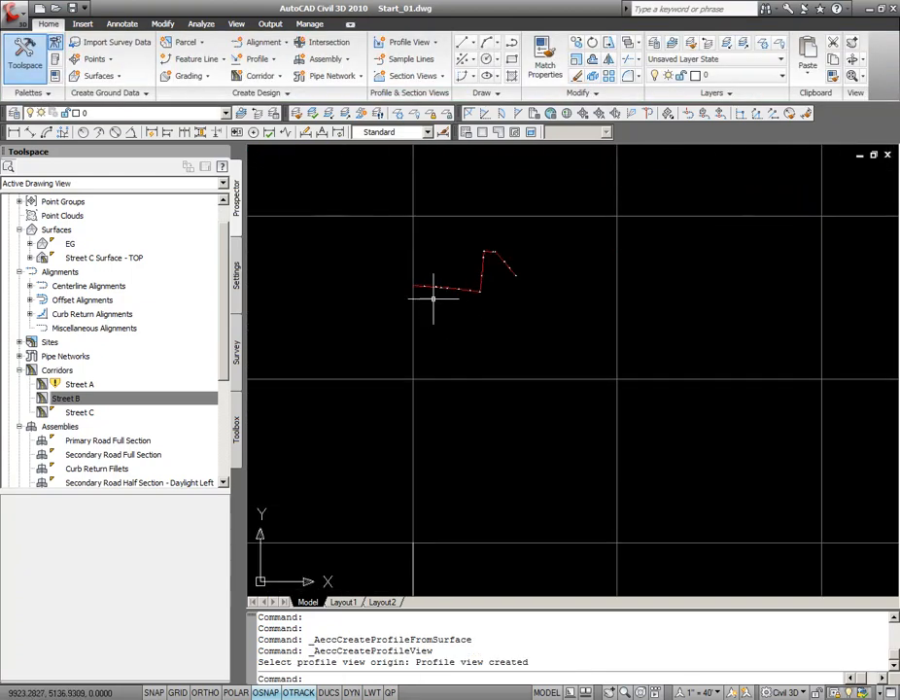
scroll(423, 294, up, 5)
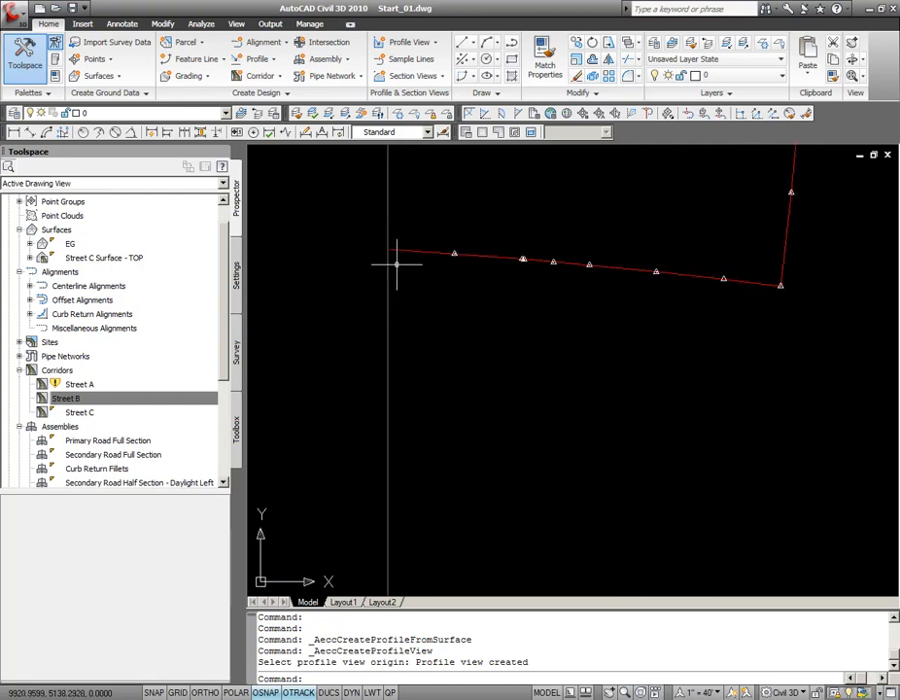
text(cr)
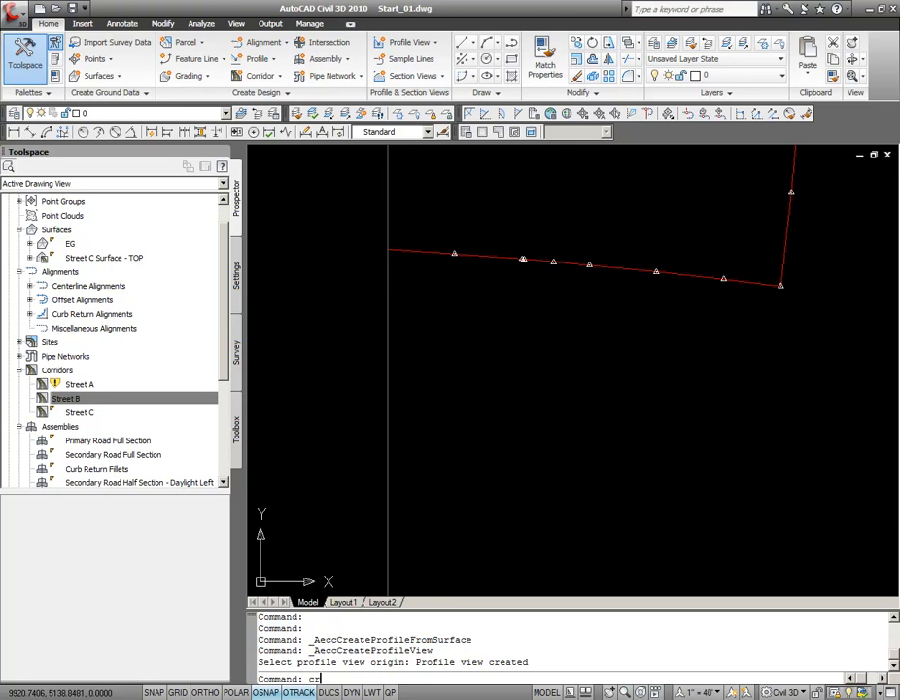
key(Return)
text(c)
key(Return)
click(388, 250)
click(423, 279)
- Draw a second marker circle centered on the Street C top profile's final endpoint, just past station 3+00
scroll(632, 334, down, 3)
middle_drag(712, 348, 203, 308)
scroll(166, 311, down, 3)
scroll(696, 314, down, 4)
middle_drag(736, 312, 689, 322)
scroll(547, 305, up, 6)
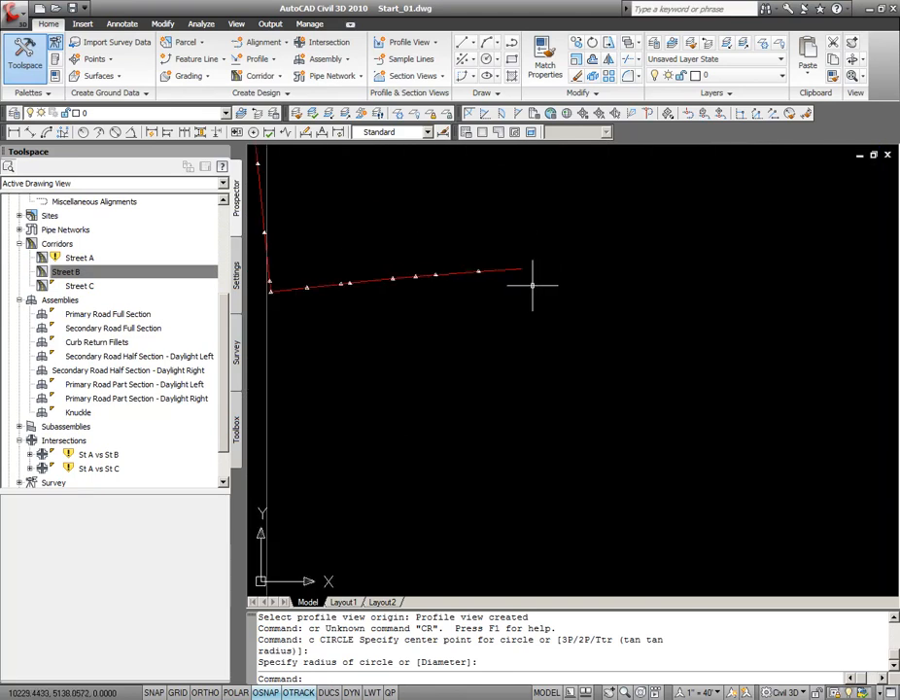
scroll(505, 316, down, 3)
middle_drag(494, 306, 507, 500)
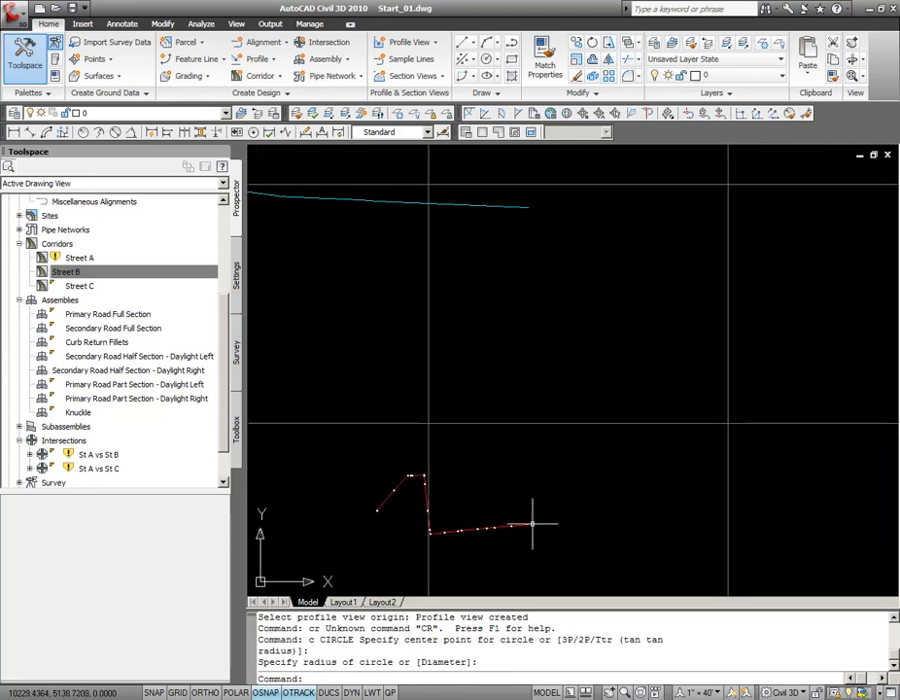
text(c)
key(Return)
click(527, 525)
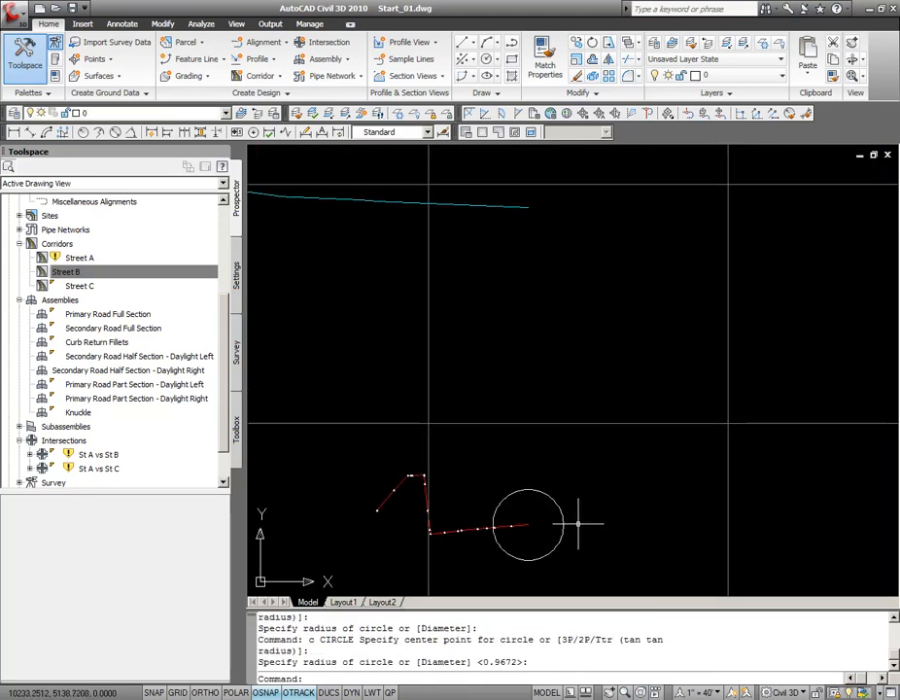
scroll(574, 506, down, 4)
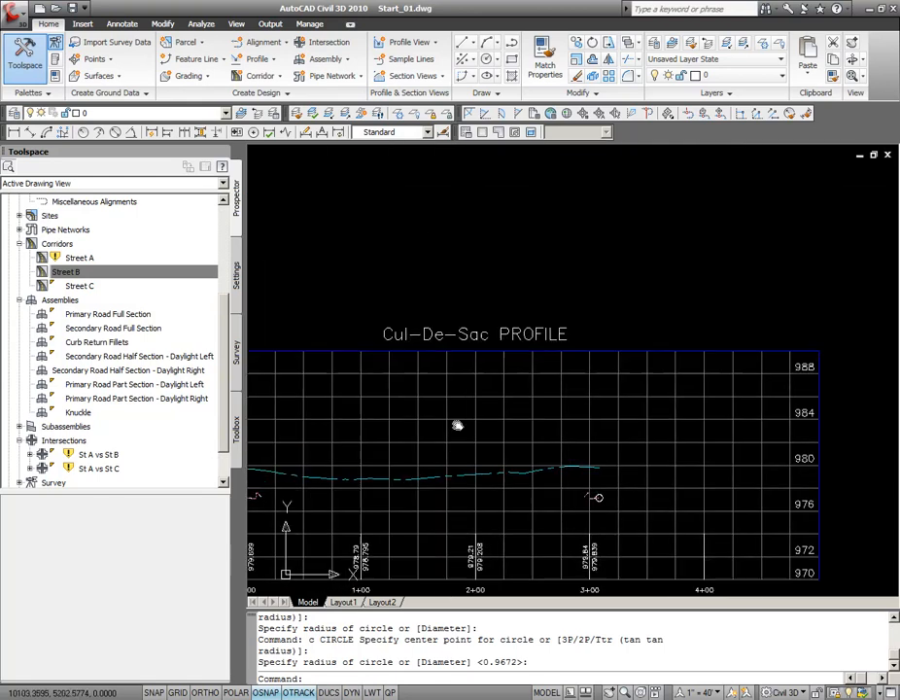
middle_drag(425, 431, 578, 371)
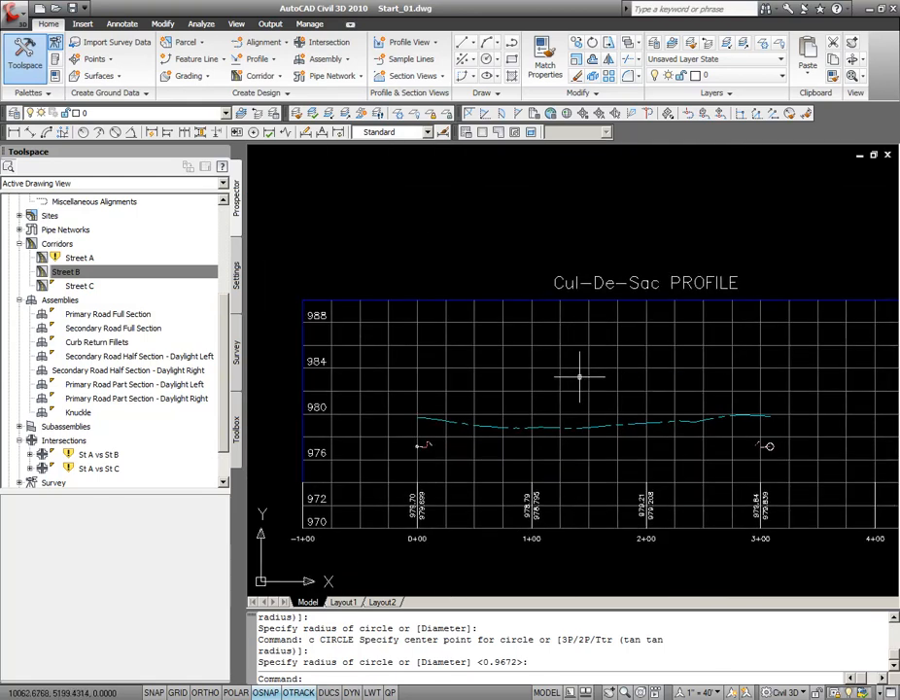
- Create a layout profile named Cul-De-Sac FG in the Cul-De-Sac profile view, using the Design Profile style and Complete Label Set
click(256, 58)
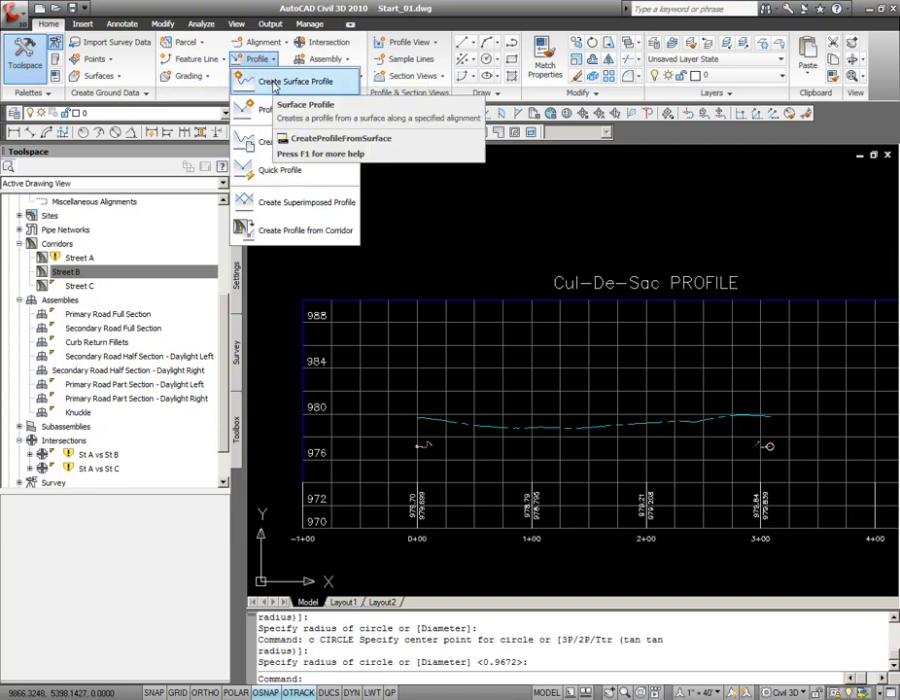
click(282, 110)
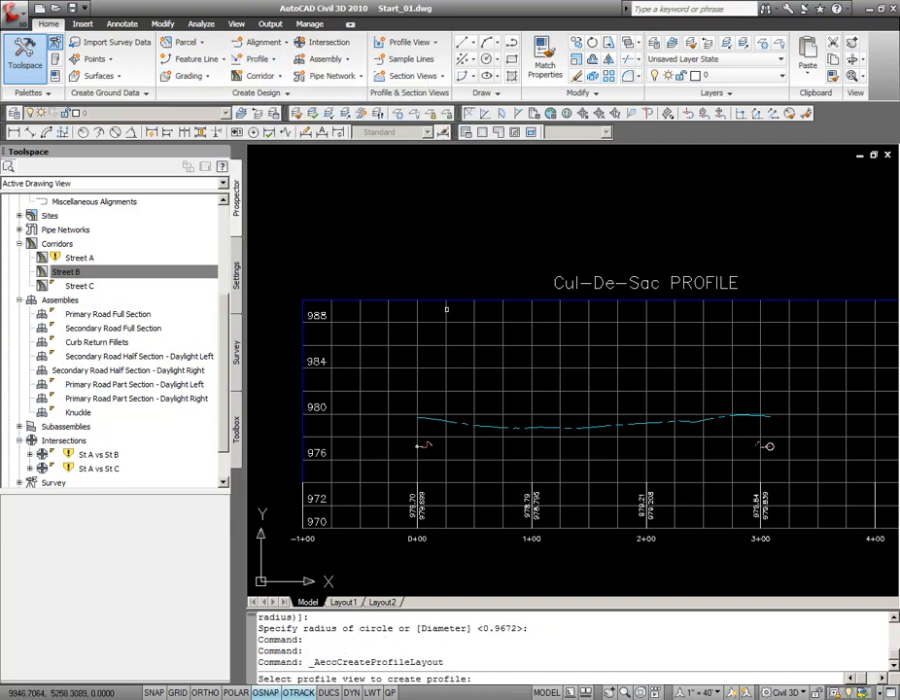
click(448, 309)
click(385, 174)
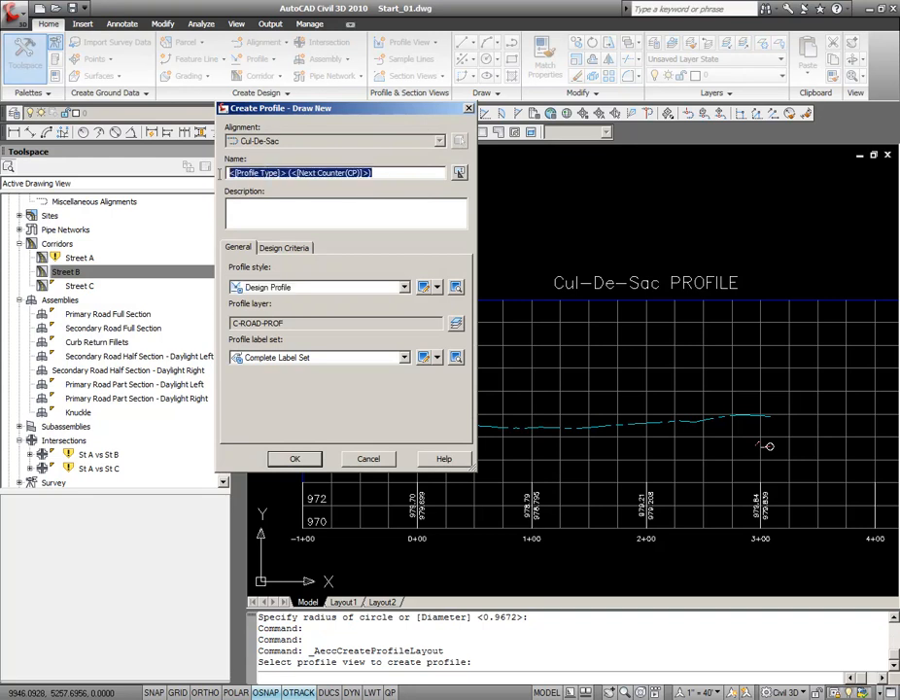
text(Cul-De-Sac FG)
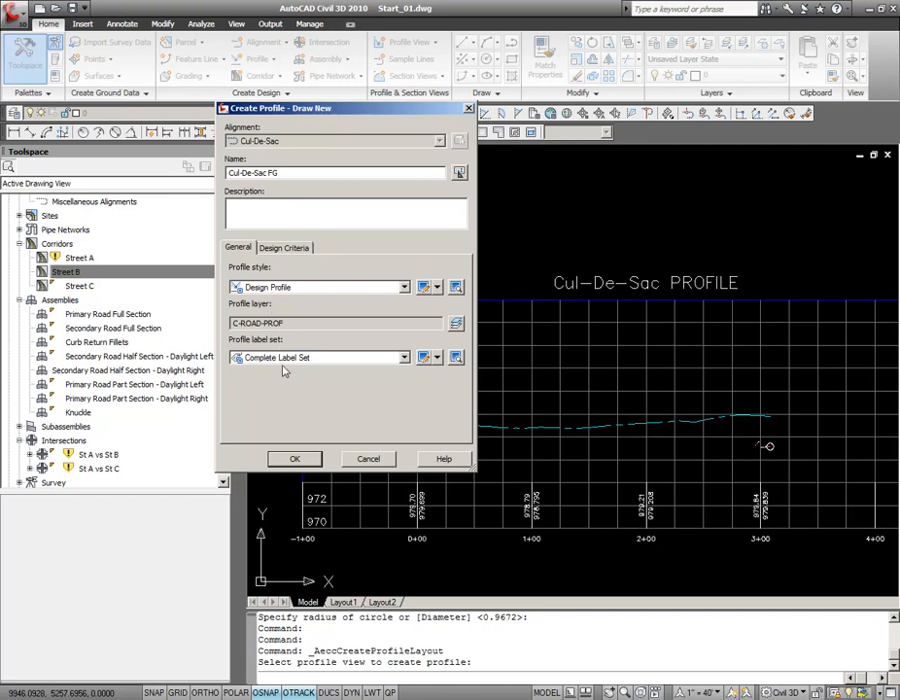
click(292, 460)
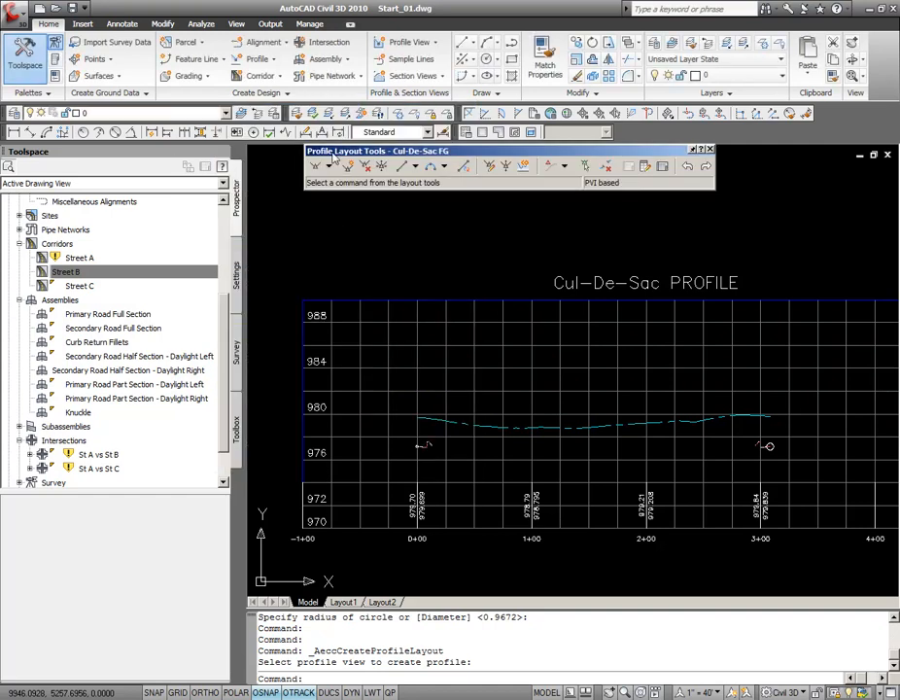
- Draw the Cul-De-Sac FG profile with tangents and curves between the two marker circle centers, with a midpoint PVI near station 1+40, elevation about 975
click(329, 166)
click(384, 197)
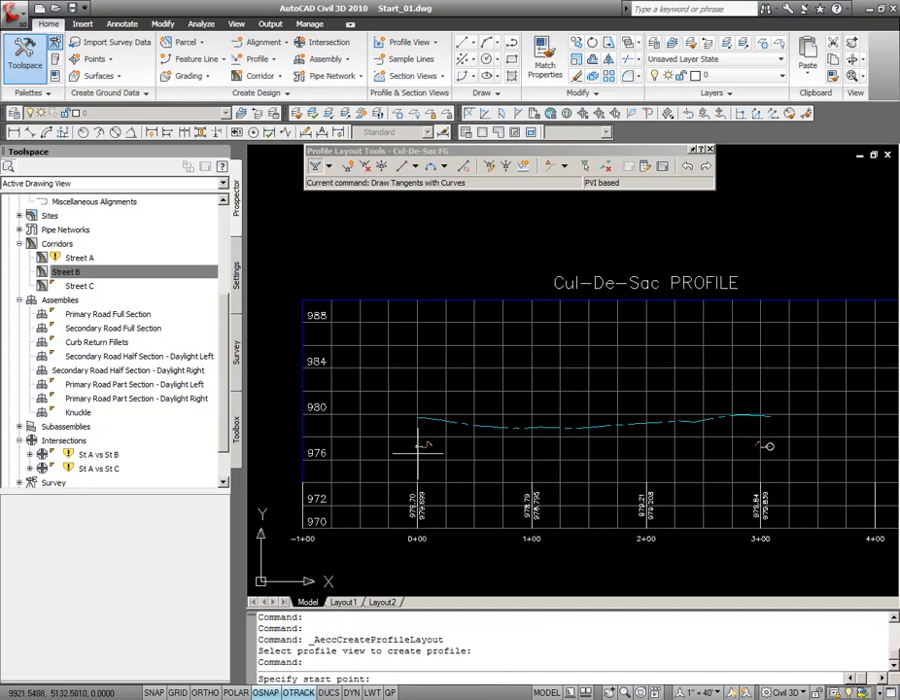
scroll(408, 427, up, 5)
scroll(369, 393, up, 3)
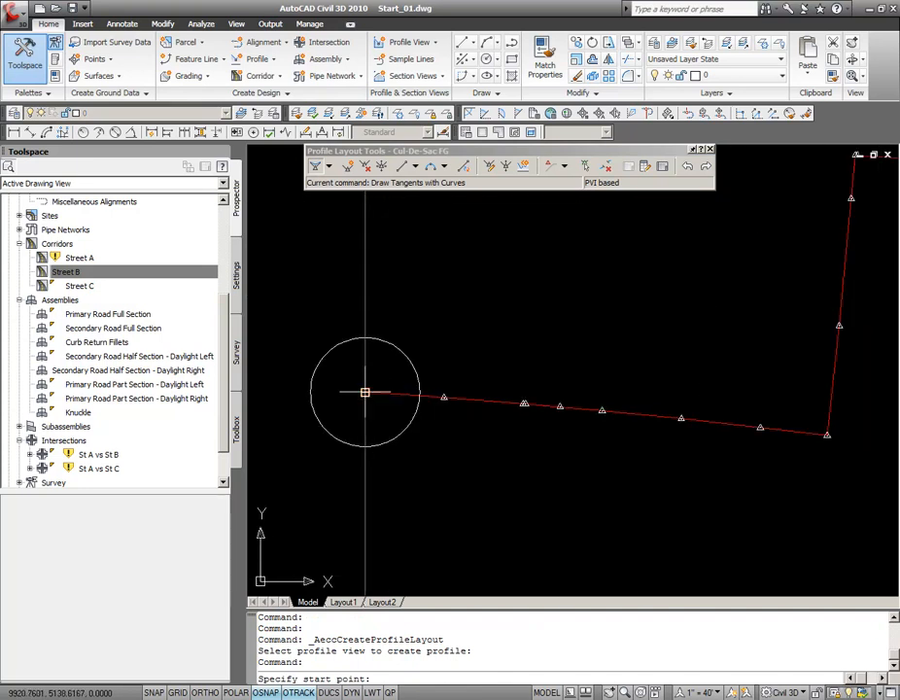
scroll(360, 391, up, 4)
click(364, 396)
scroll(506, 457, down, 8)
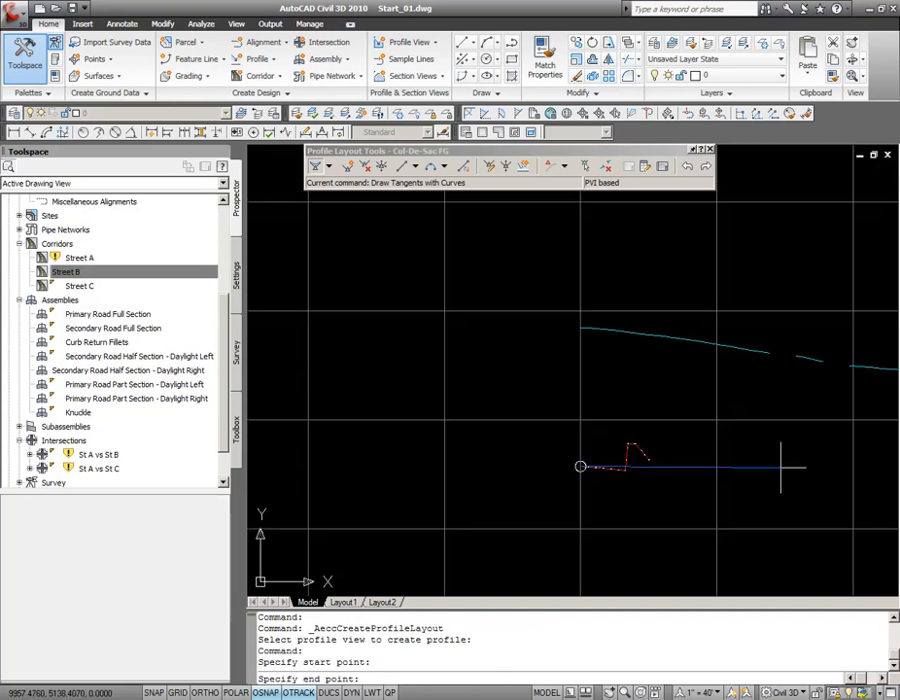
key(F3)
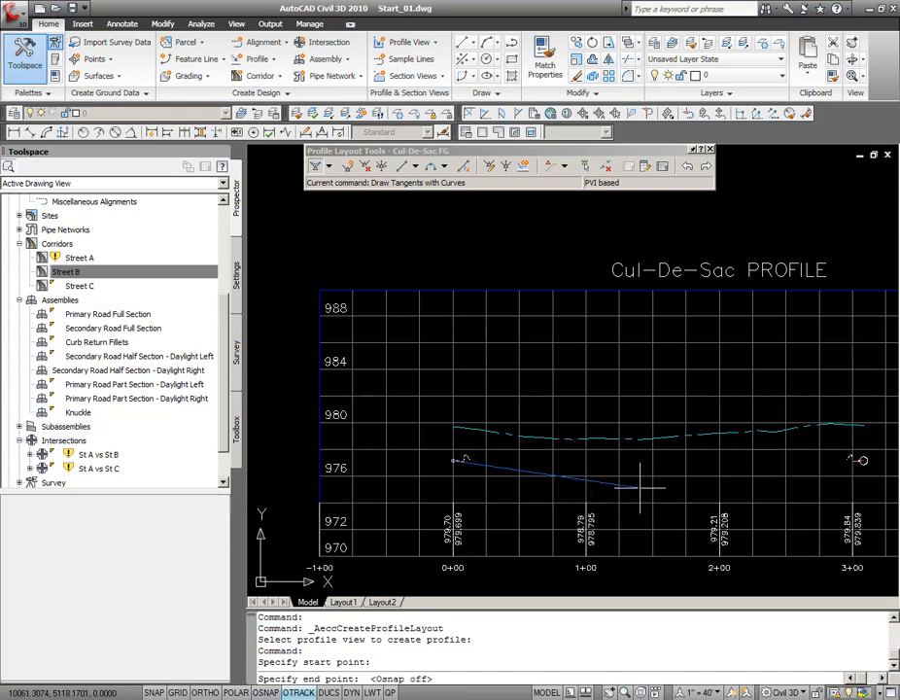
click(640, 484)
scroll(855, 455, up, 3)
scroll(679, 466, up, 5)
key(F3)
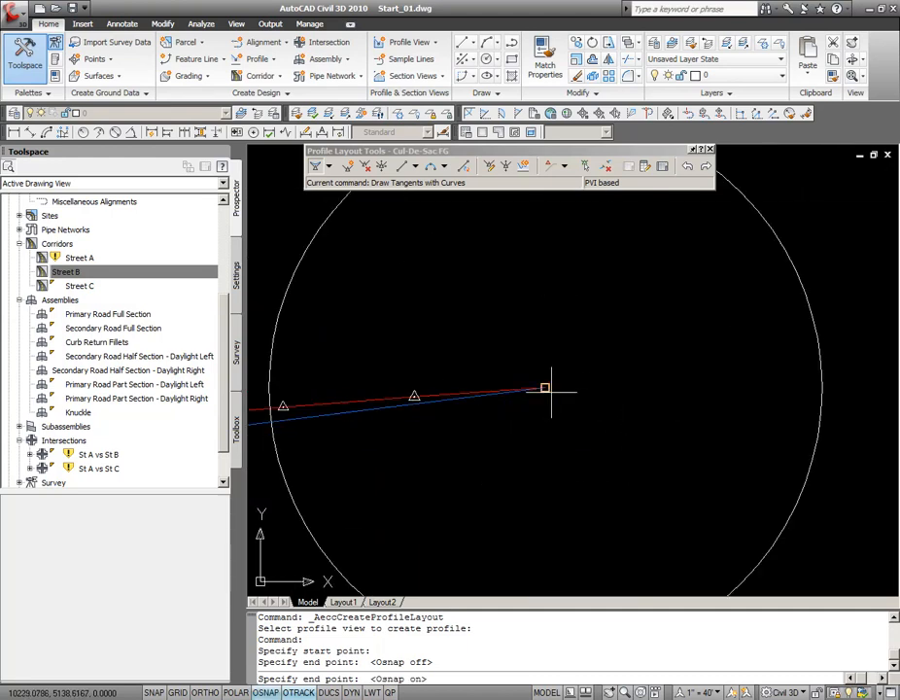
click(606, 402)
key(Return)
- Close the profile layout tools and erase the marker circles from the Cul-De-Sac profile view
scroll(606, 371, down, 3)
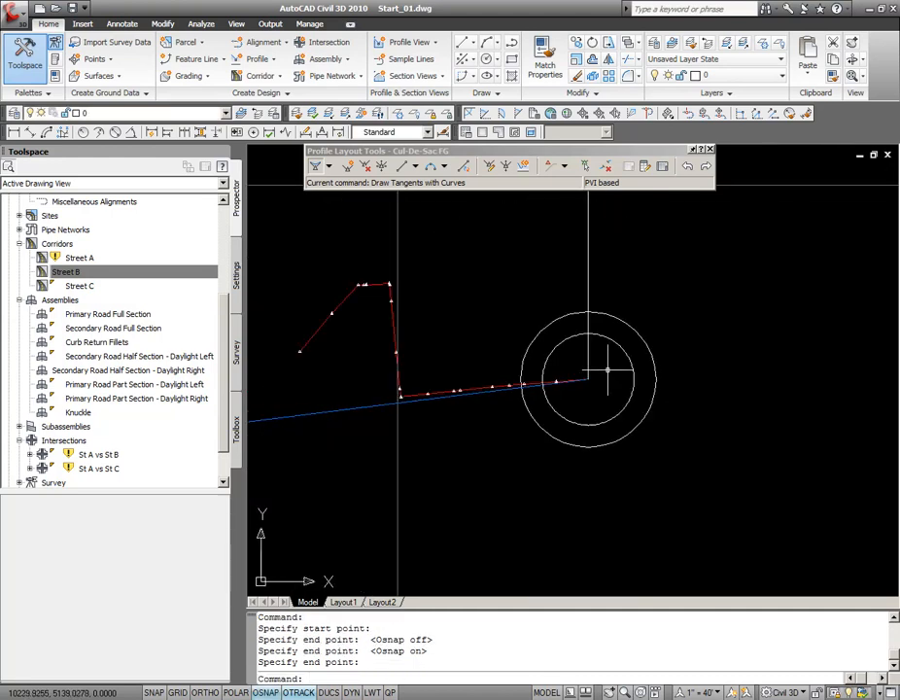
click(638, 334)
click(632, 316)
click(640, 288)
key(Delete)
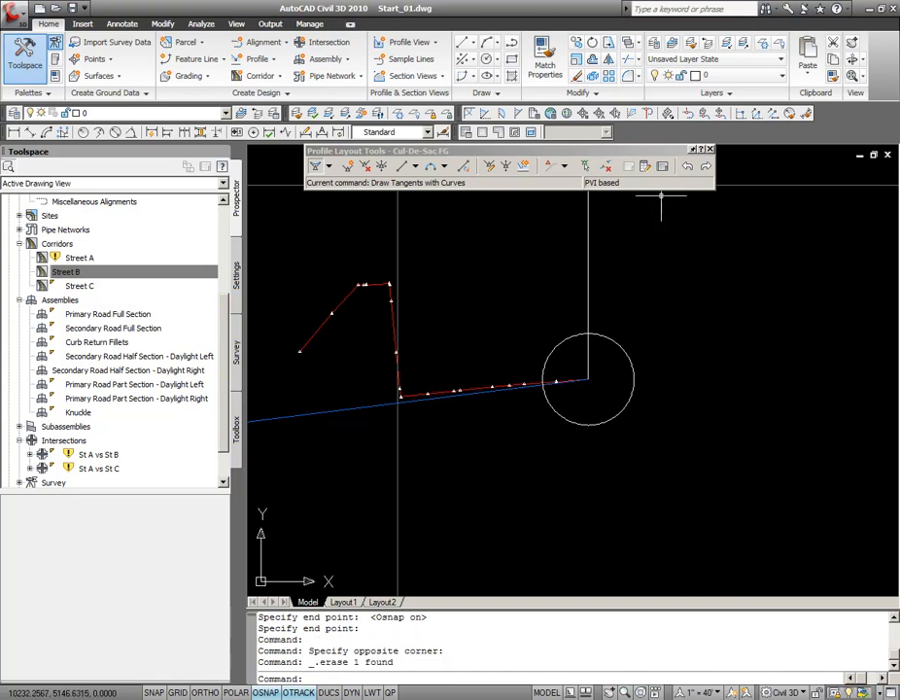
key(Escape)
key(Escape)
scroll(683, 398, down, 4)
scroll(417, 416, up, 4)
click(589, 419)
key(Delete)
scroll(597, 417, down, 6)
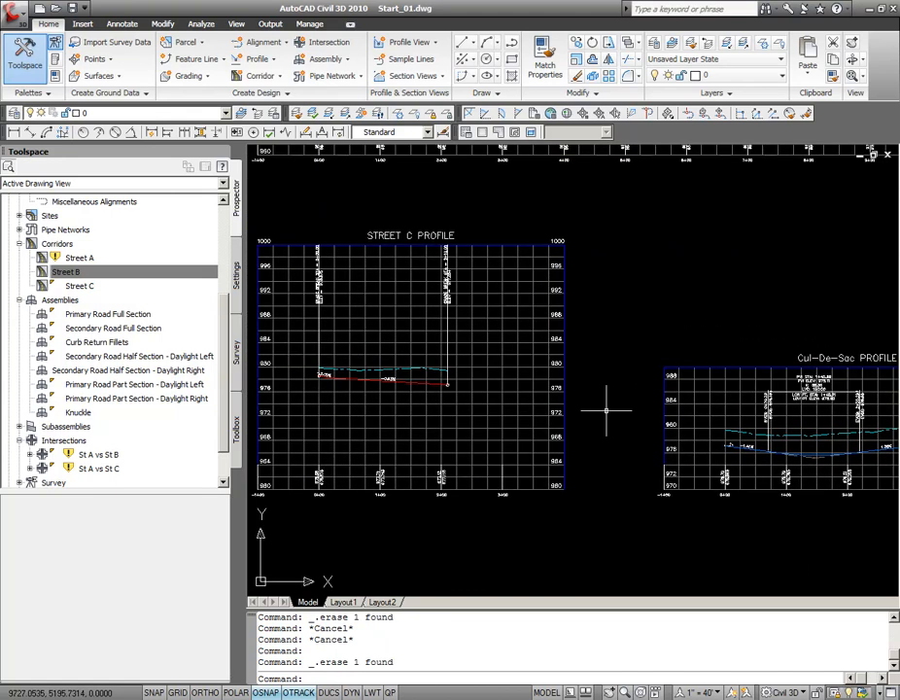
- Add a baseline named Cul-De-Sac to the Street C corridor, using the Cul-De-Sac alignment
scroll(607, 410, down, 5)
scroll(406, 320, up, 5)
scroll(512, 369, up, 5)
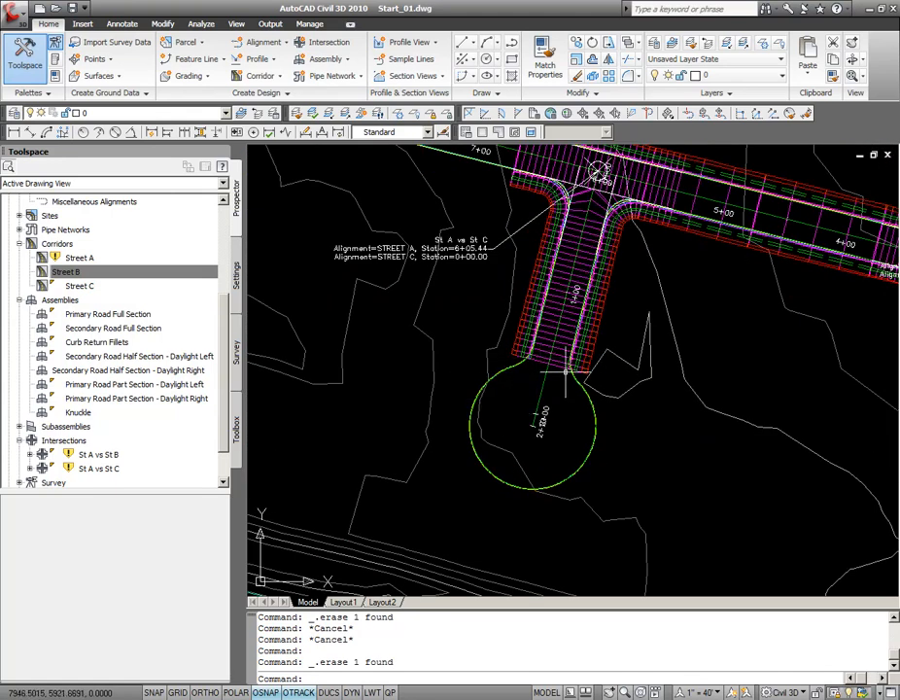
click(530, 360)
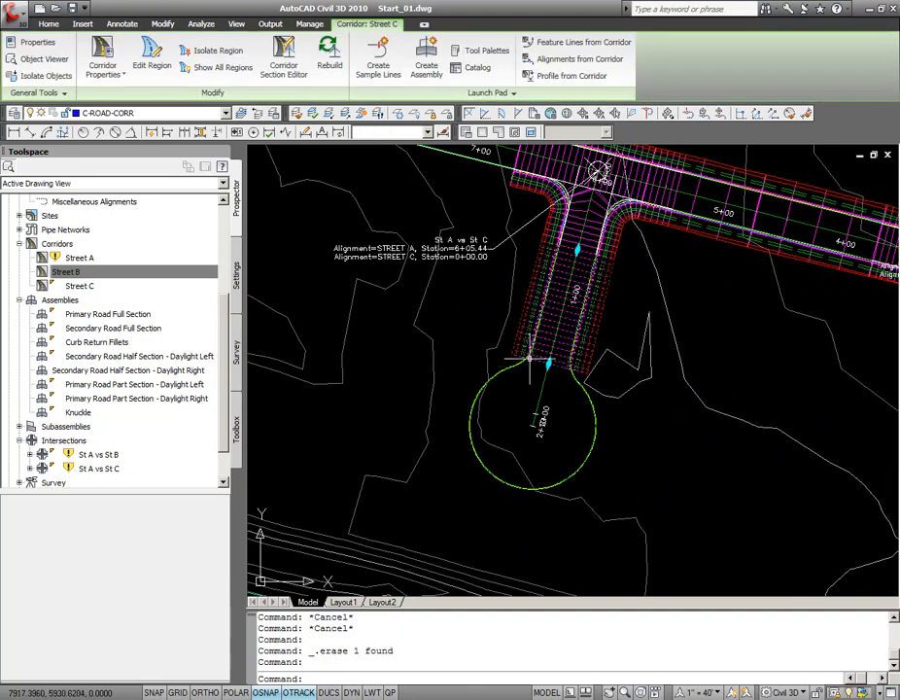
right_click(530, 360)
click(583, 532)
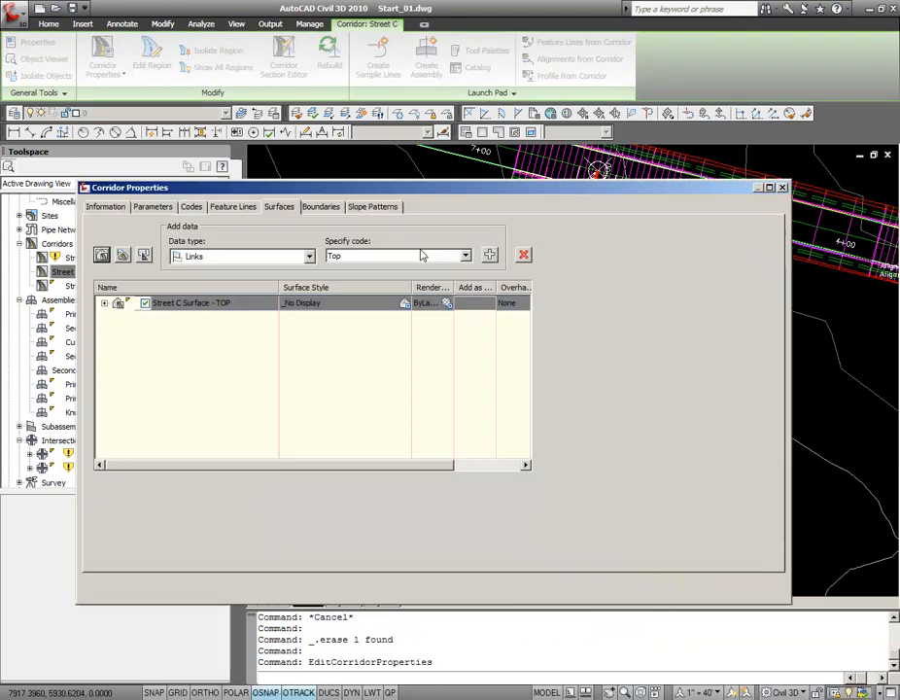
click(152, 207)
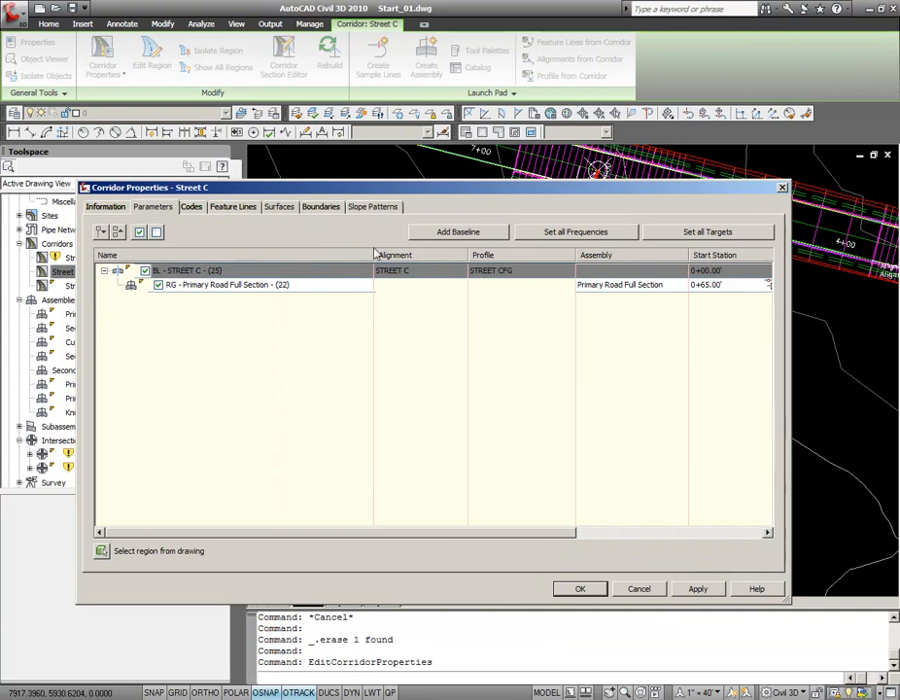
click(460, 234)
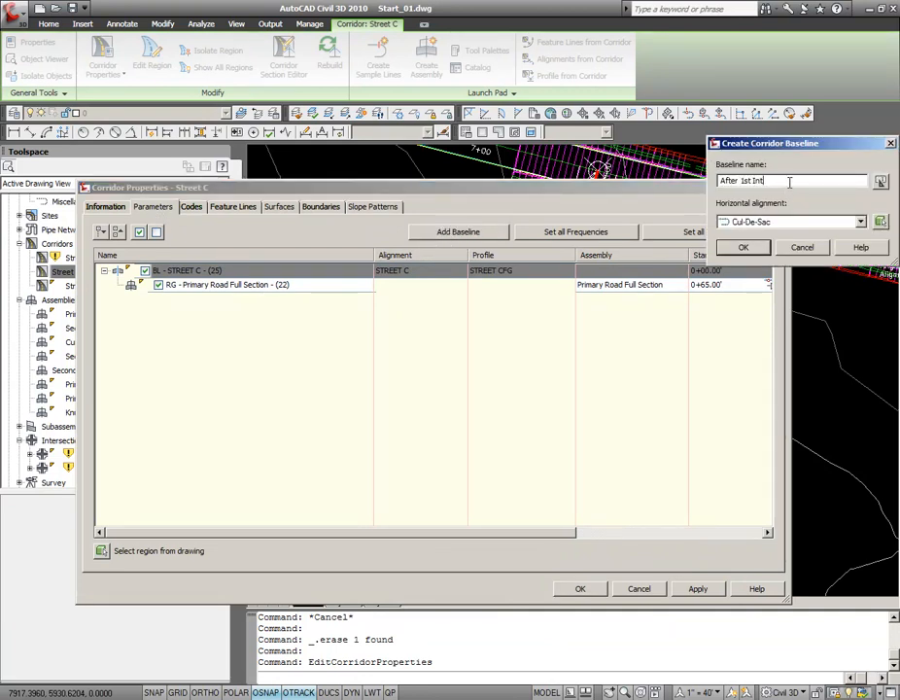
drag(790, 182, 657, 187)
text(Cul)
click(744, 247)
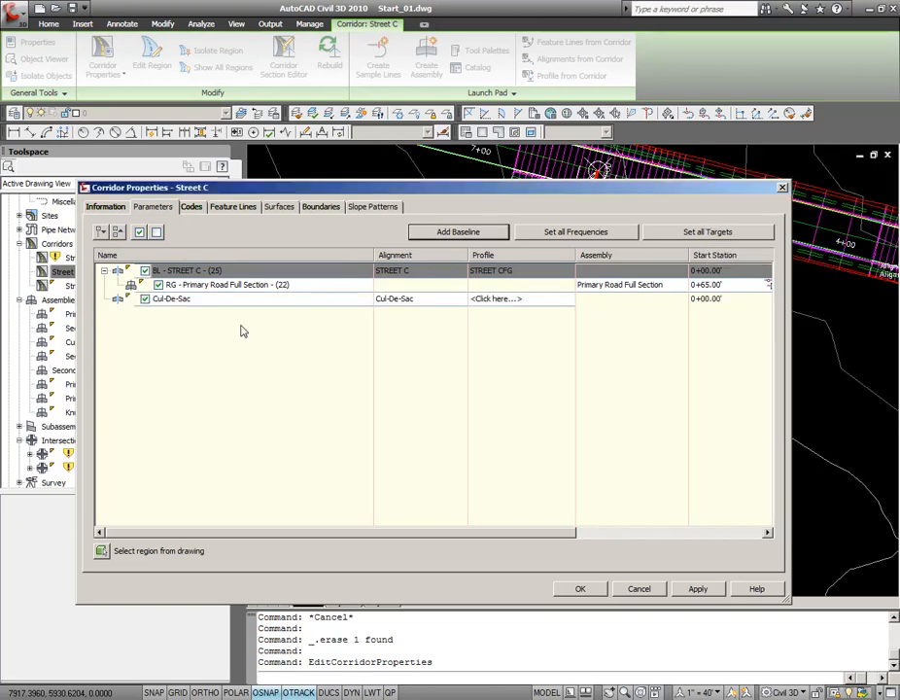
- Assign the Cul-De-Sac FG profile to the Cul-De-Sac baseline and add a region with the Curb Return Fillets assembly
click(512, 300)
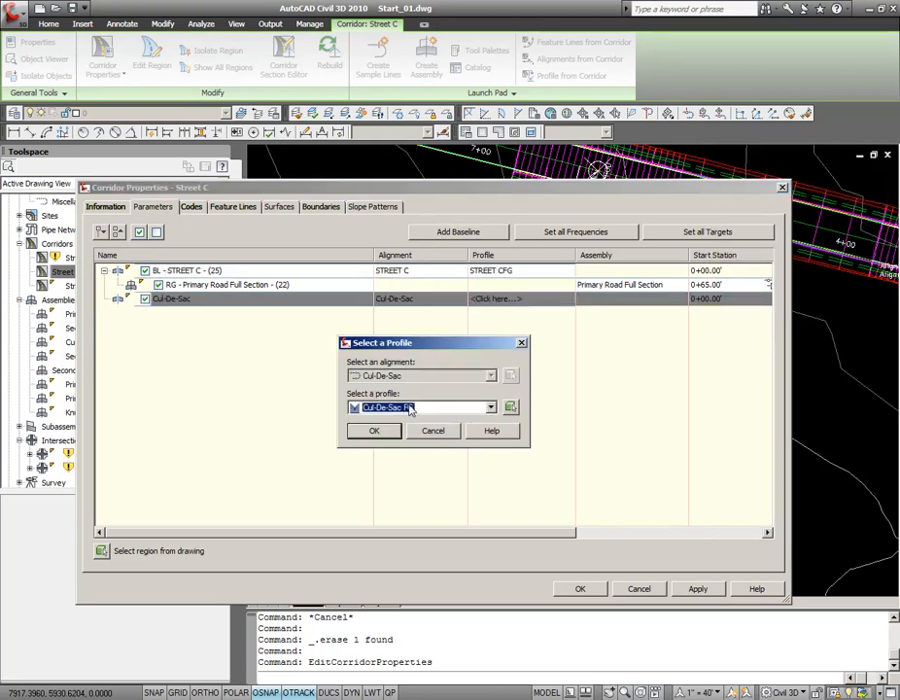
click(375, 431)
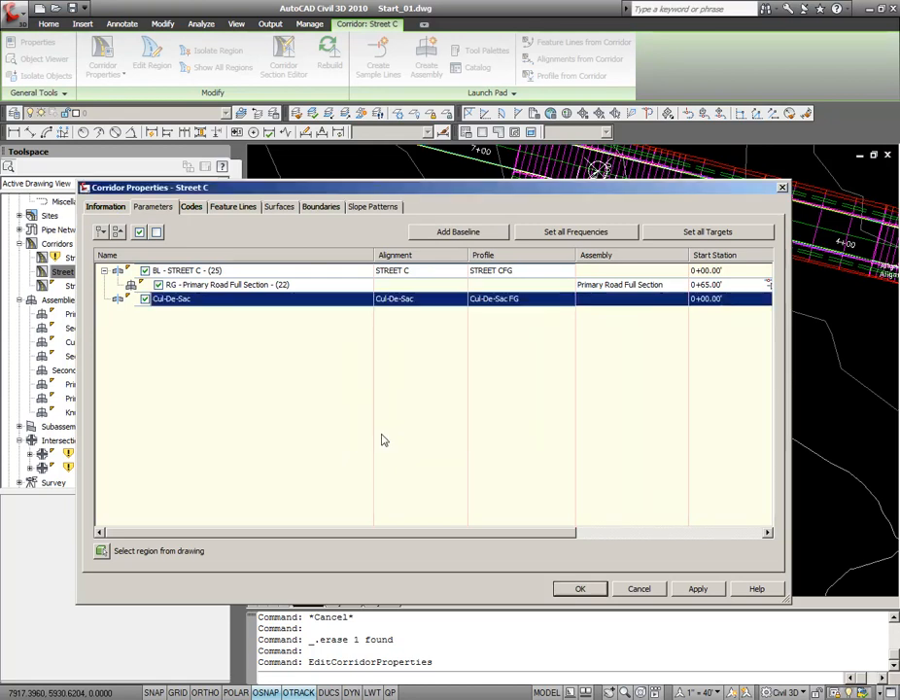
right_click(267, 302)
click(311, 301)
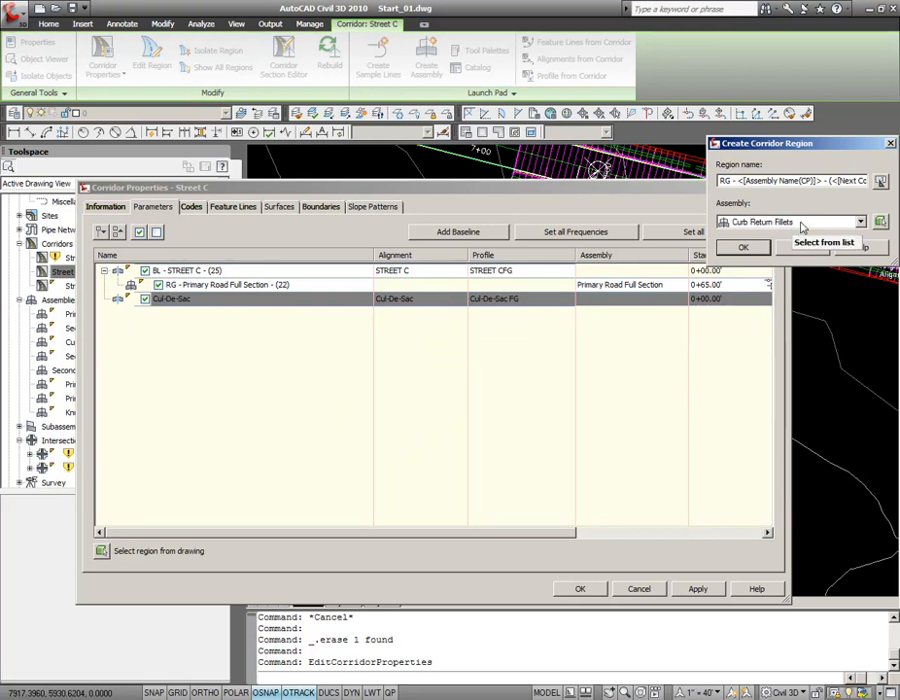
click(742, 247)
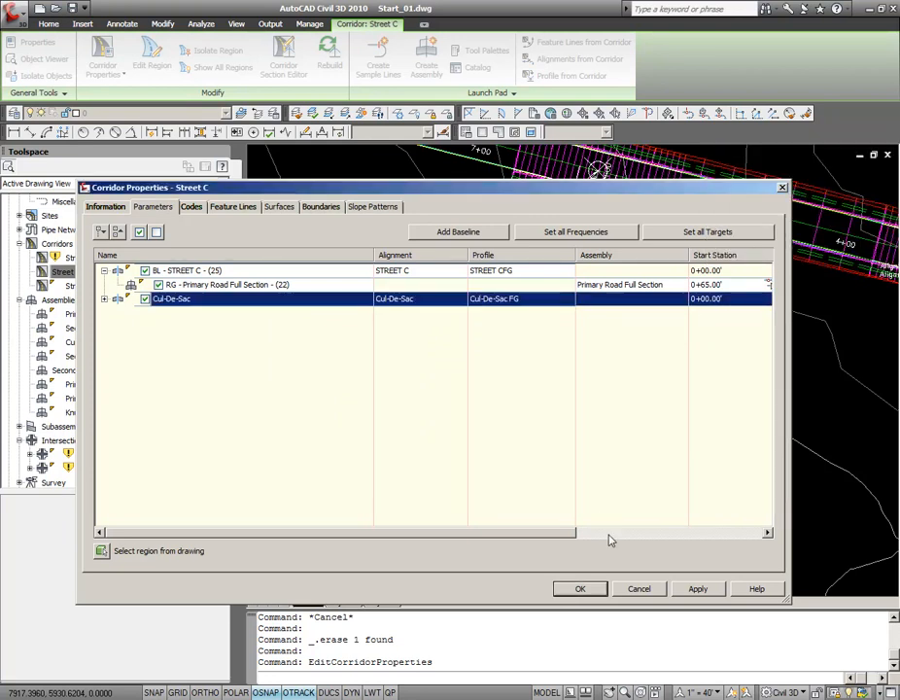
click(105, 300)
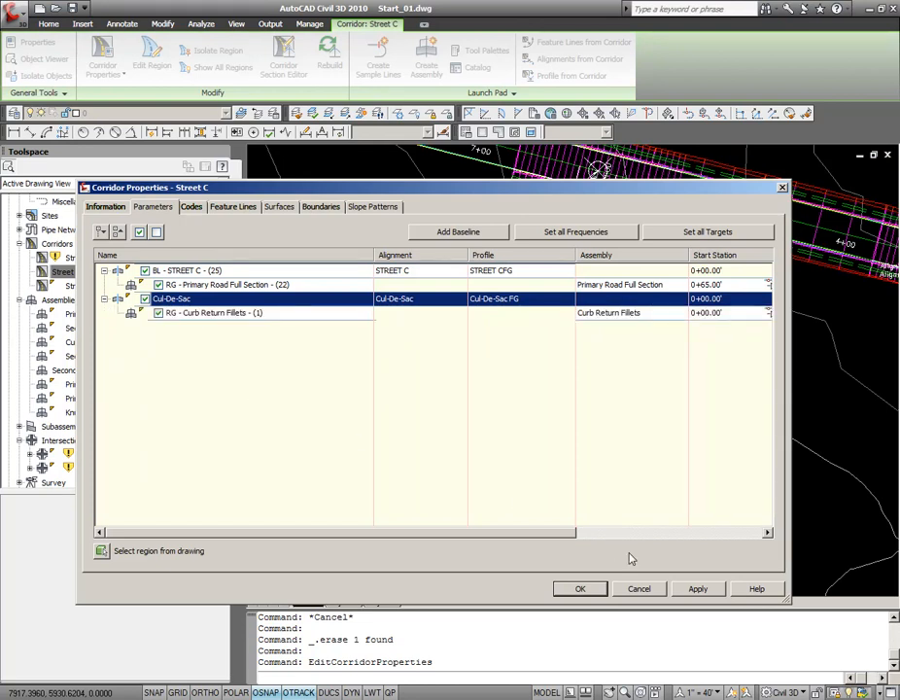
- Apply the corridor changes and inspect the rebuilt bulb in plan view with the Corridor Properties dialog moved aside
click(696, 589)
mouse_move(505, 199)
mouse_down()
mouse_move(559, 512)
mouse_move(553, 616)
mouse_move(560, 581)
mouse_up()
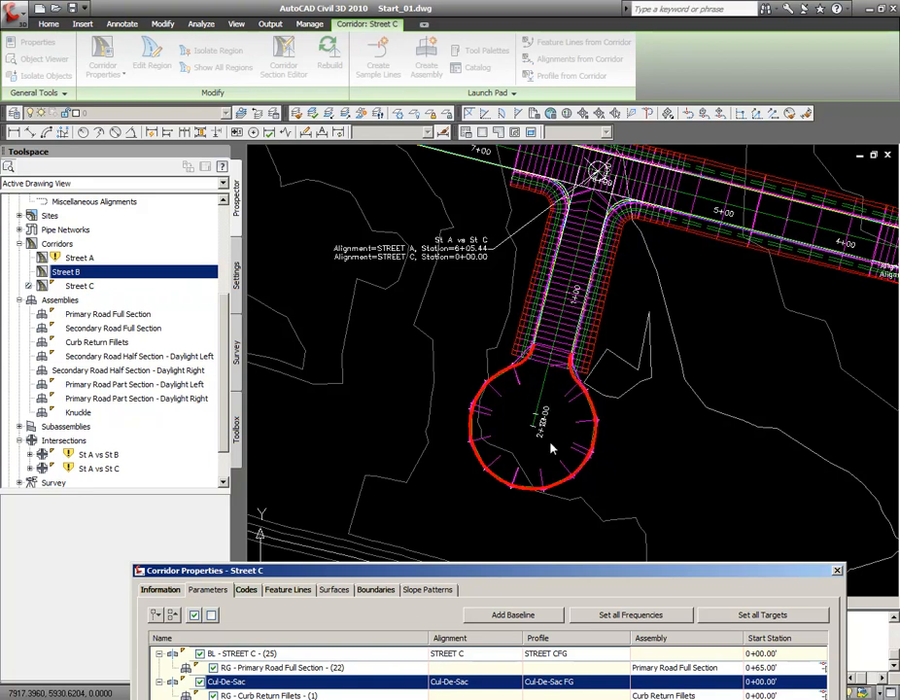
drag(556, 574, 503, 203)
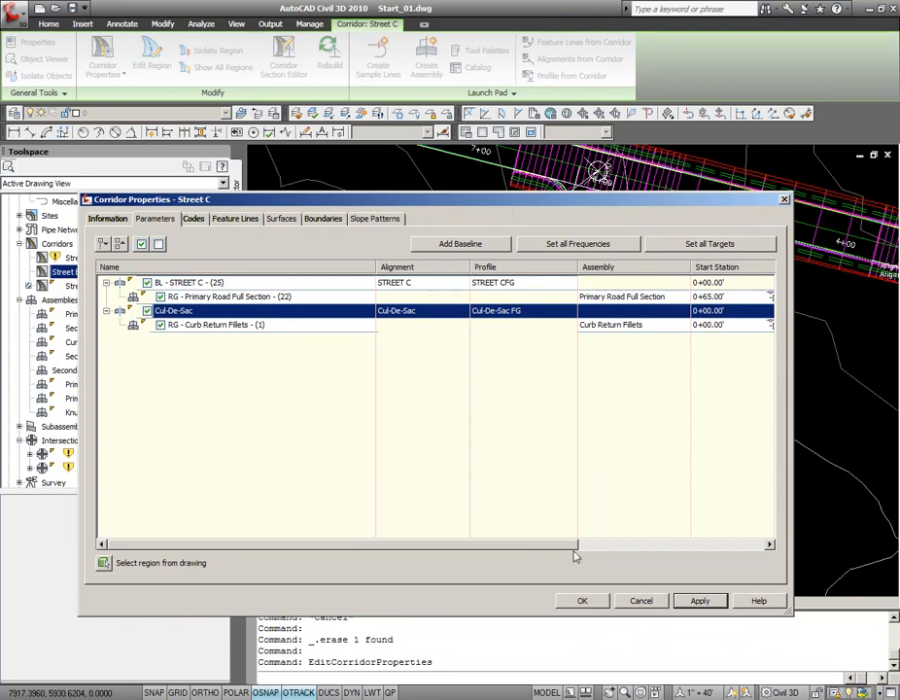
- Set the Curb Return Fillets region's assembly frequency along curves to 1 foot
drag(568, 550, 696, 545)
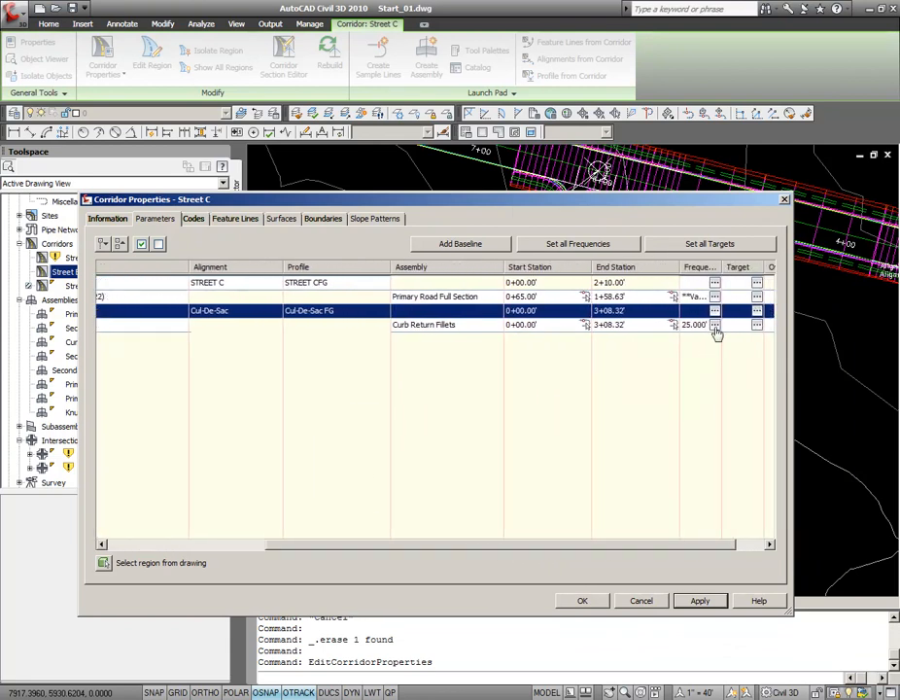
click(715, 326)
click(508, 299)
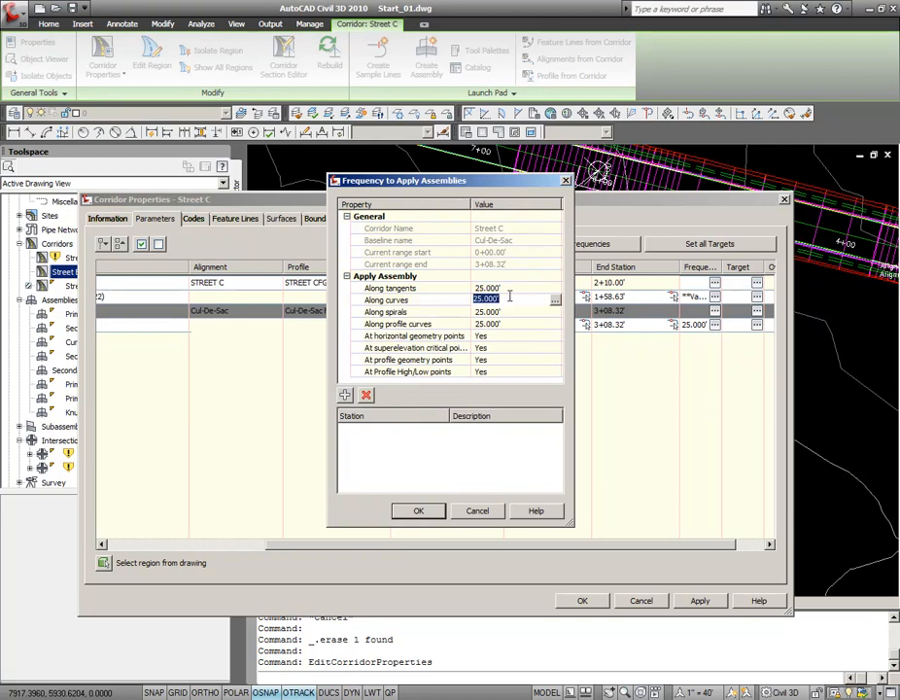
text(1)
key(Return)
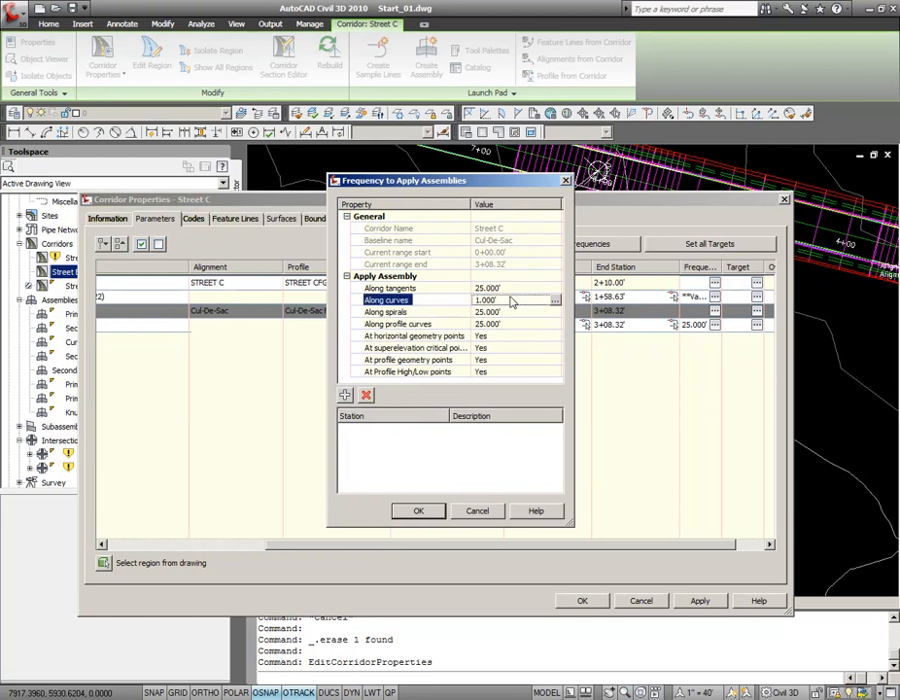
click(419, 509)
- Set the STREET C alignment as the width target for the Curb Return Fillets region's left lane
drag(515, 548, 596, 538)
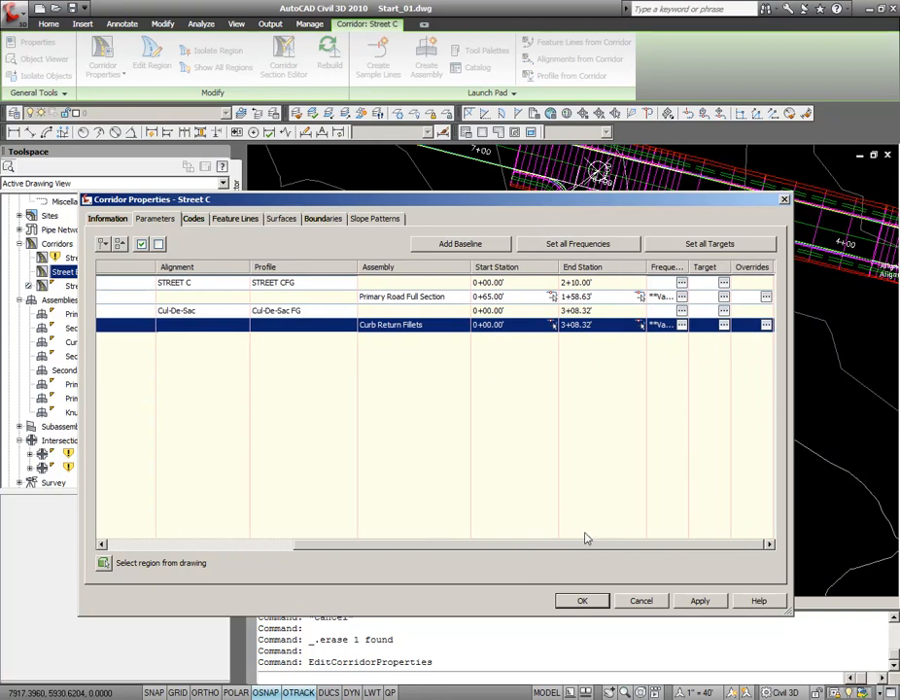
click(723, 325)
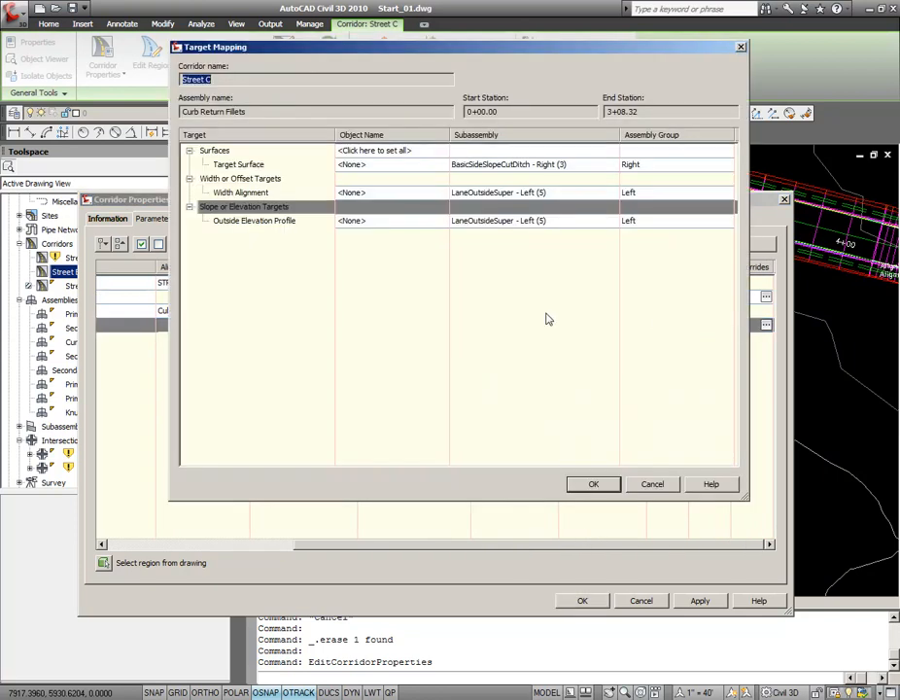
click(394, 194)
click(405, 278)
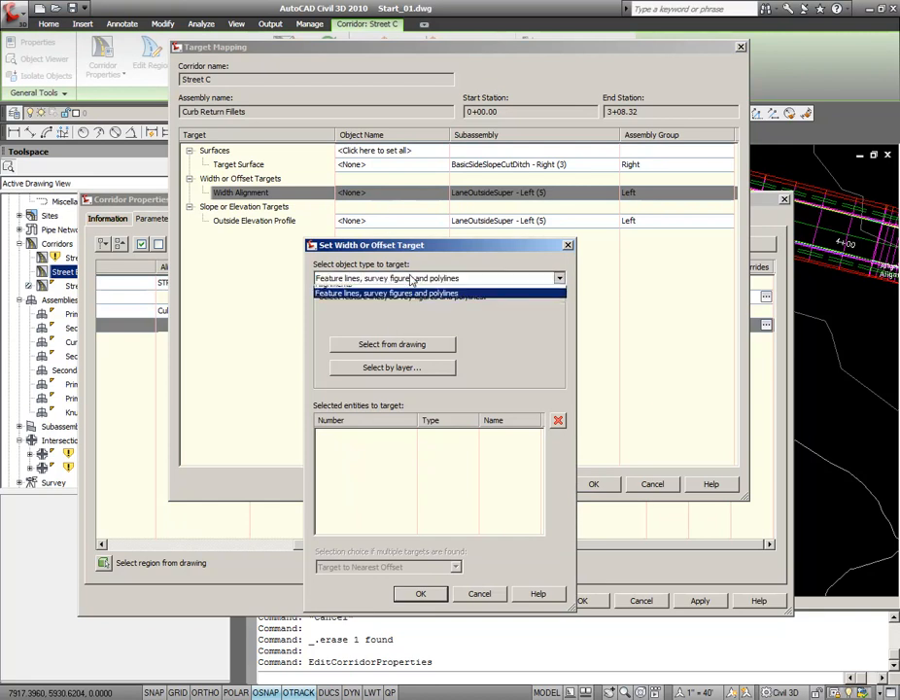
click(382, 291)
drag(491, 333, 489, 359)
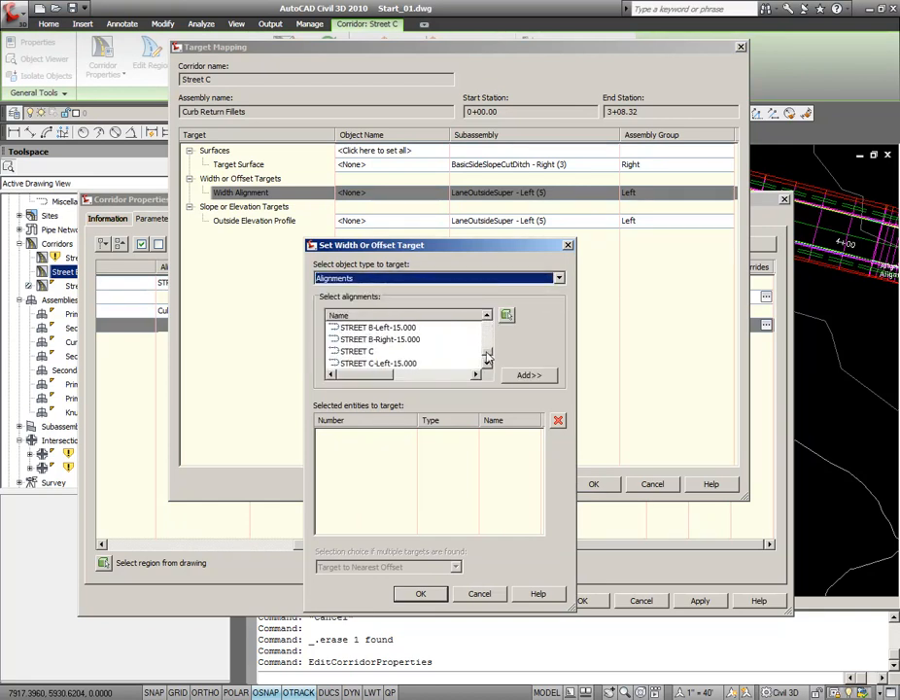
double_click(358, 352)
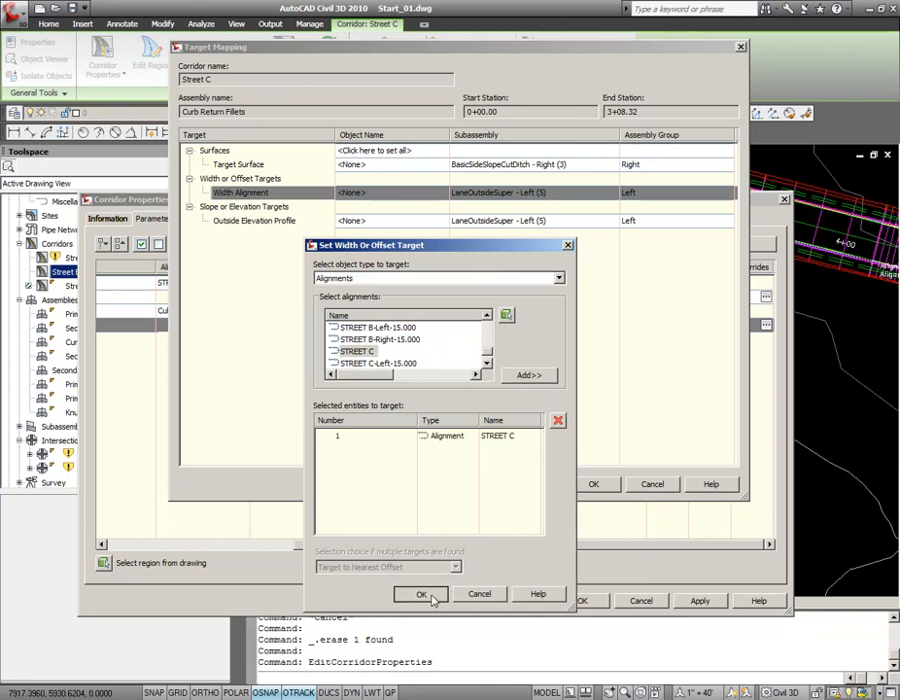
click(420, 593)
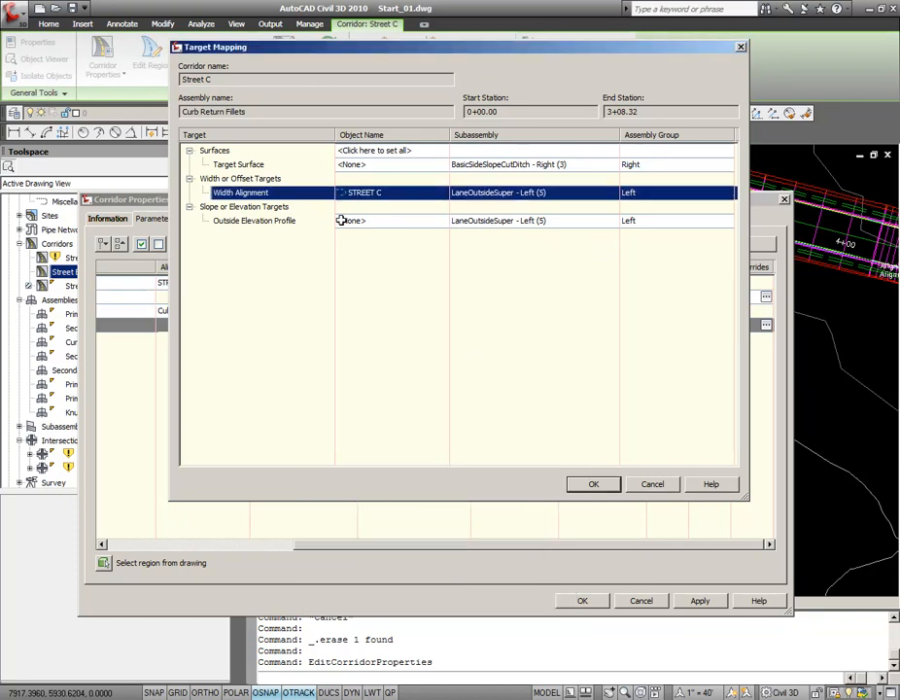
- Set the STREET CFG profile of the STREET C alignment as the lane's outside elevation target and accept the target mapping
click(395, 221)
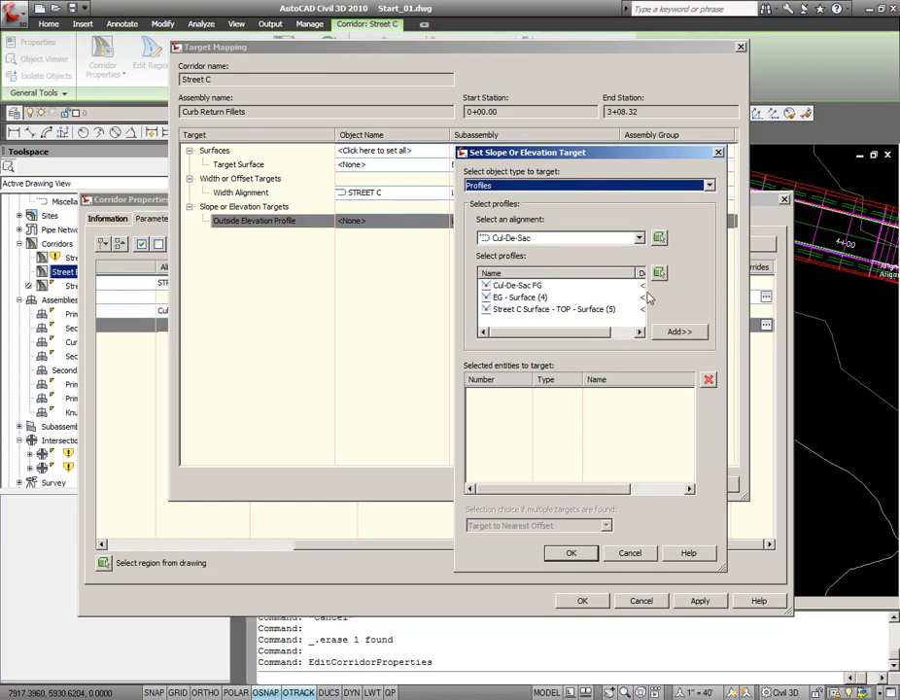
click(639, 239)
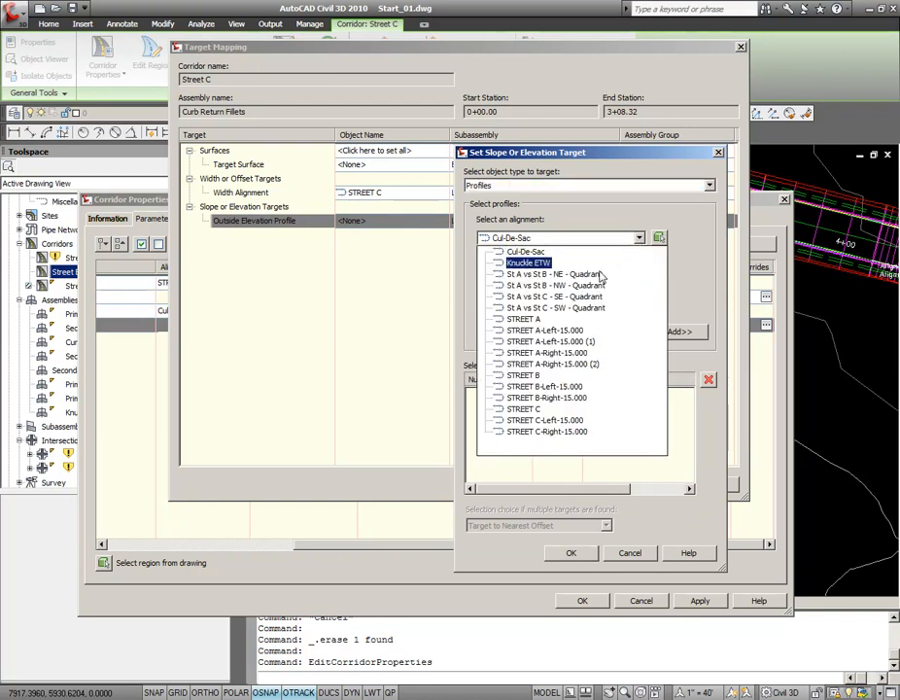
click(525, 409)
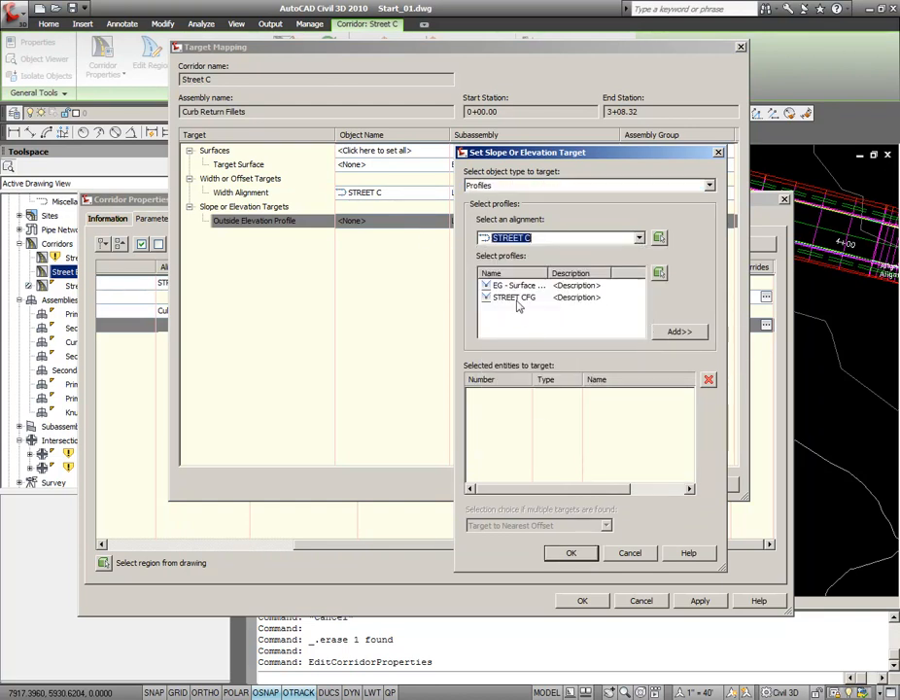
click(517, 299)
click(681, 332)
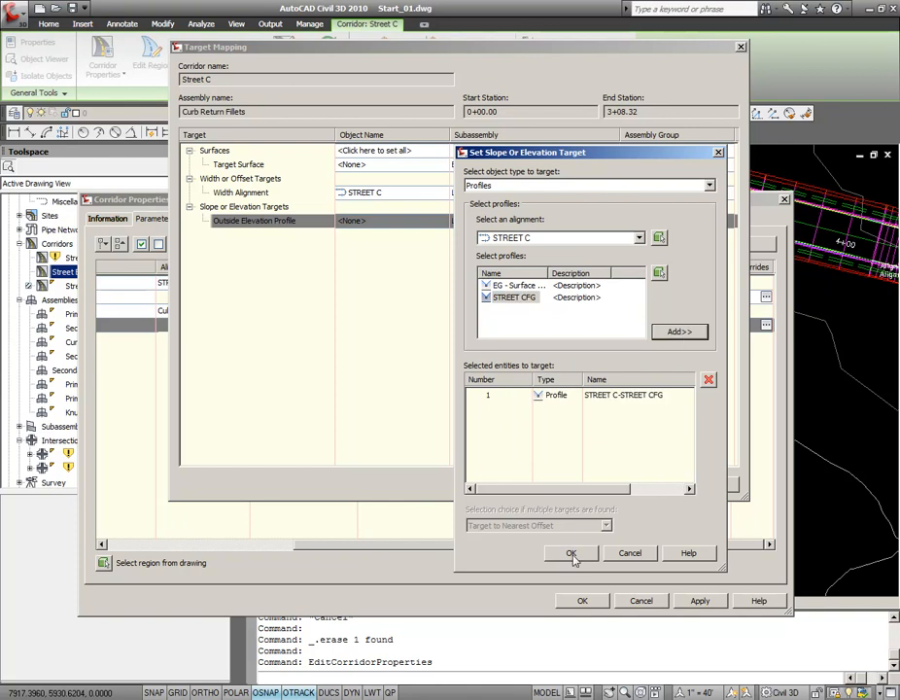
click(572, 554)
click(592, 484)
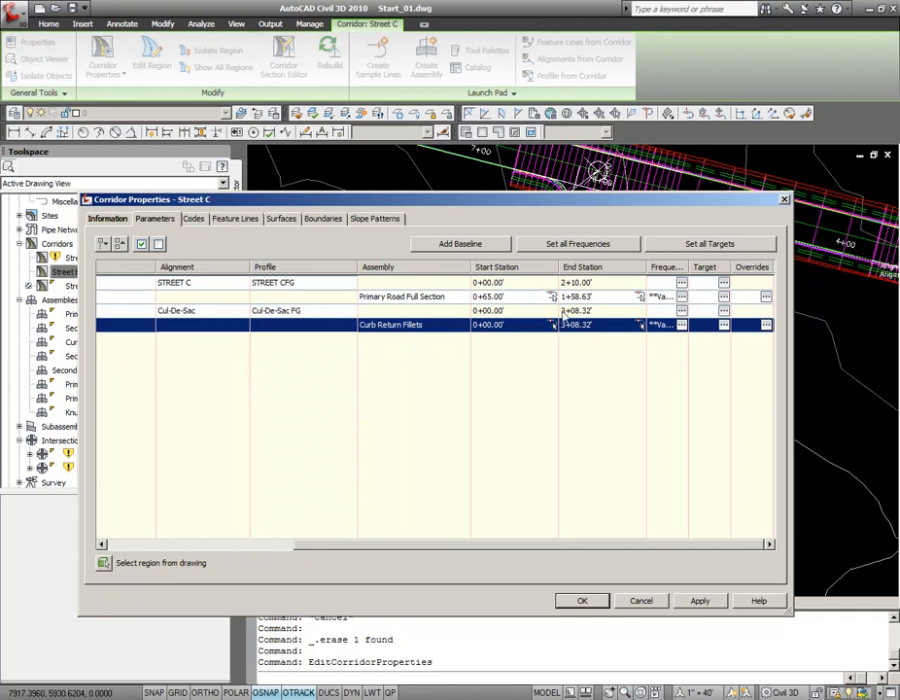
- Set the Primary Road Full Section region's end station to 1+46.56 by picking it in the drawing, and accept the corridor changes
click(639, 297)
scroll(537, 313, up, 4)
scroll(541, 317, up, 6)
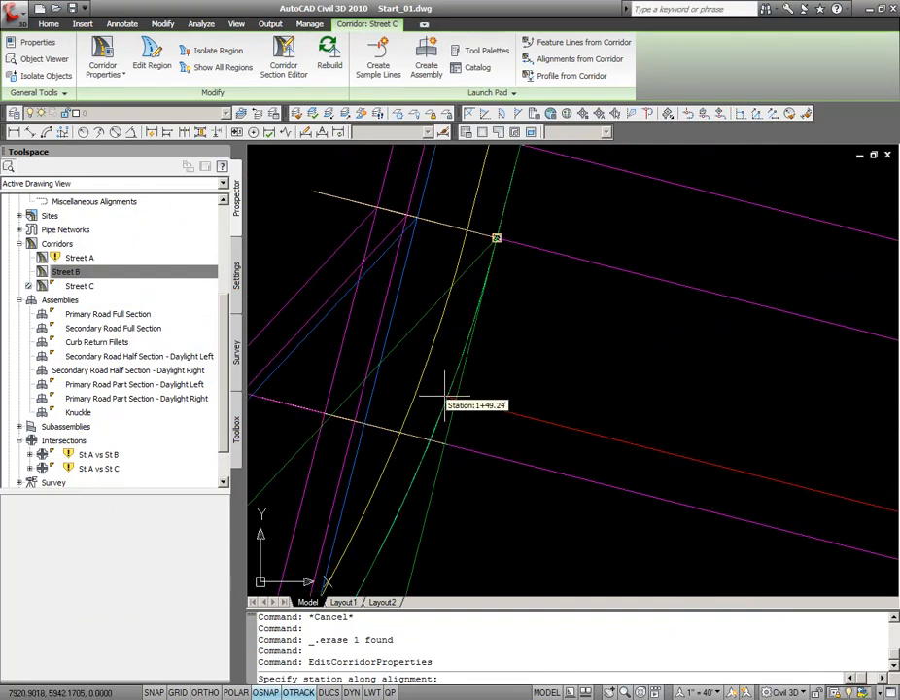
click(445, 395)
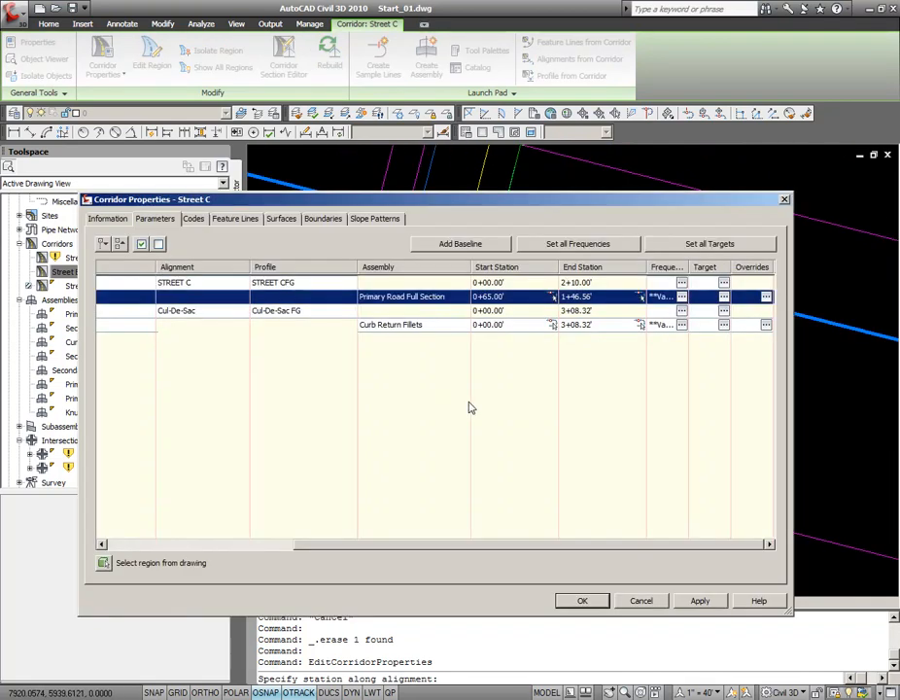
click(698, 601)
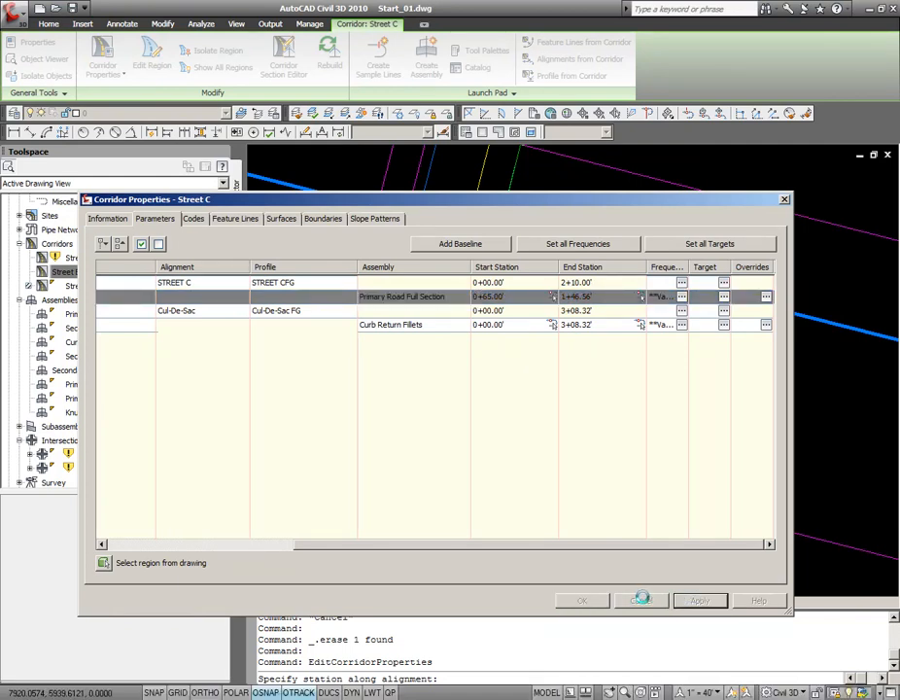
click(602, 603)
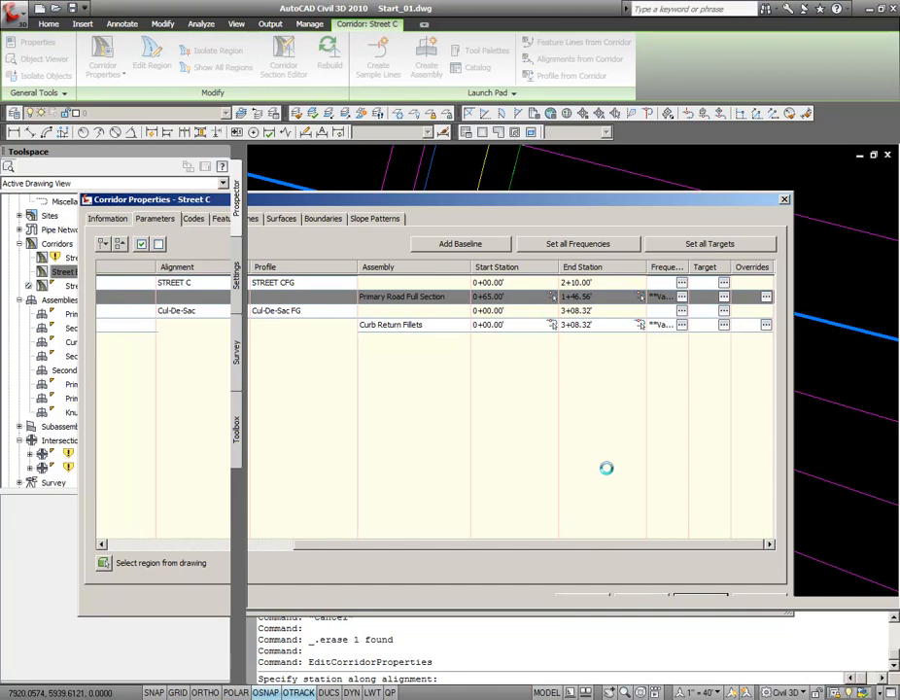
- Set EG as the target surface for the BasicSideSlopeCutDitch - Right (3) subassembly of the Street C corridor, and apply the changes
scroll(607, 469, up, 5)
scroll(606, 468, down, 5)
mouse_move(538, 439)
middle_down()
mouse_move(508, 469)
mouse_move(490, 363)
middle_up()
scroll(486, 364, up, 3)
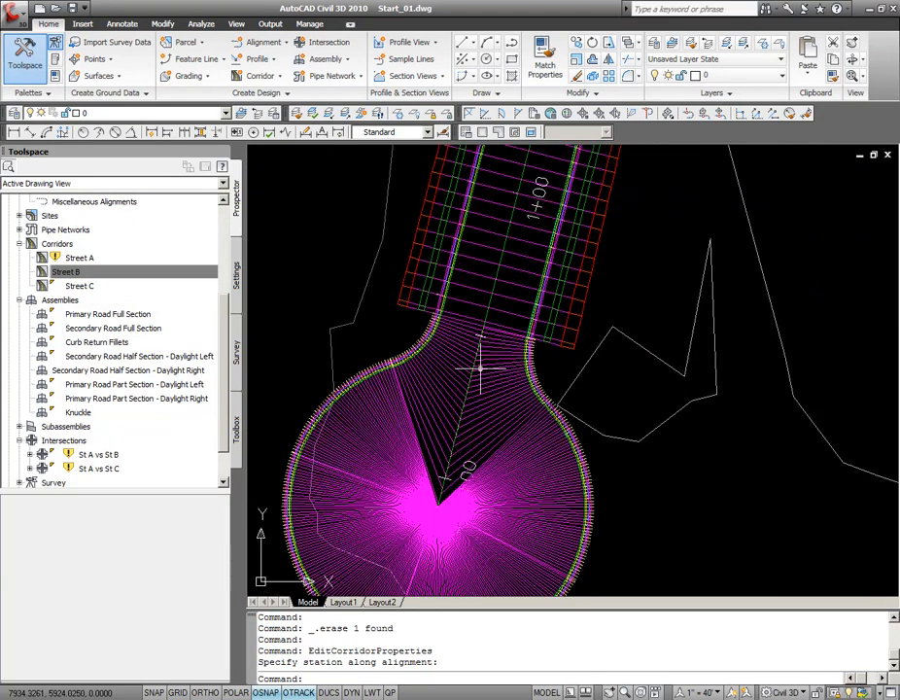
click(478, 367)
right_click(492, 376)
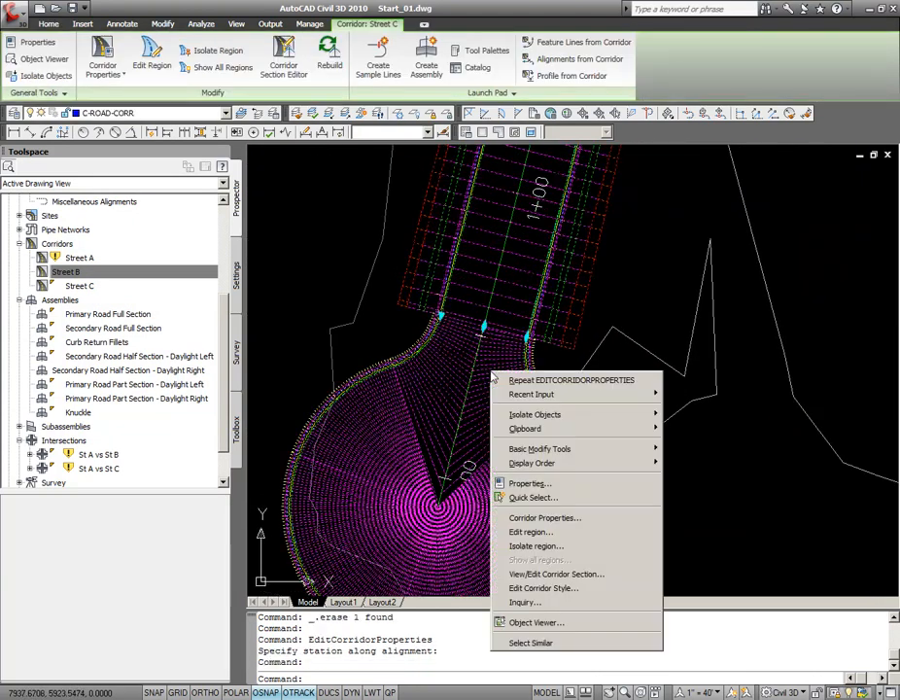
click(555, 518)
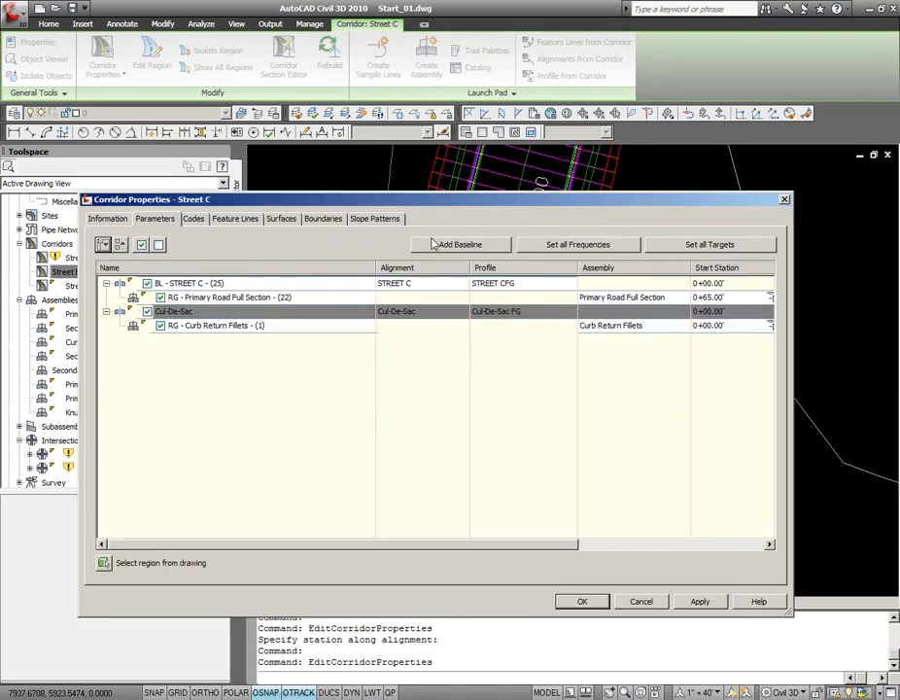
click(659, 248)
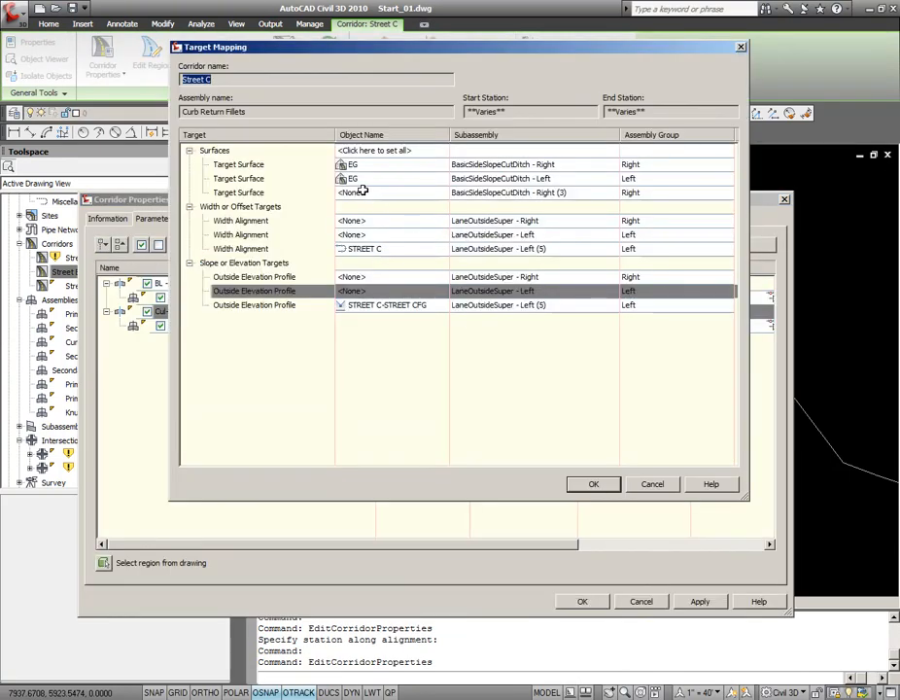
click(402, 193)
click(397, 291)
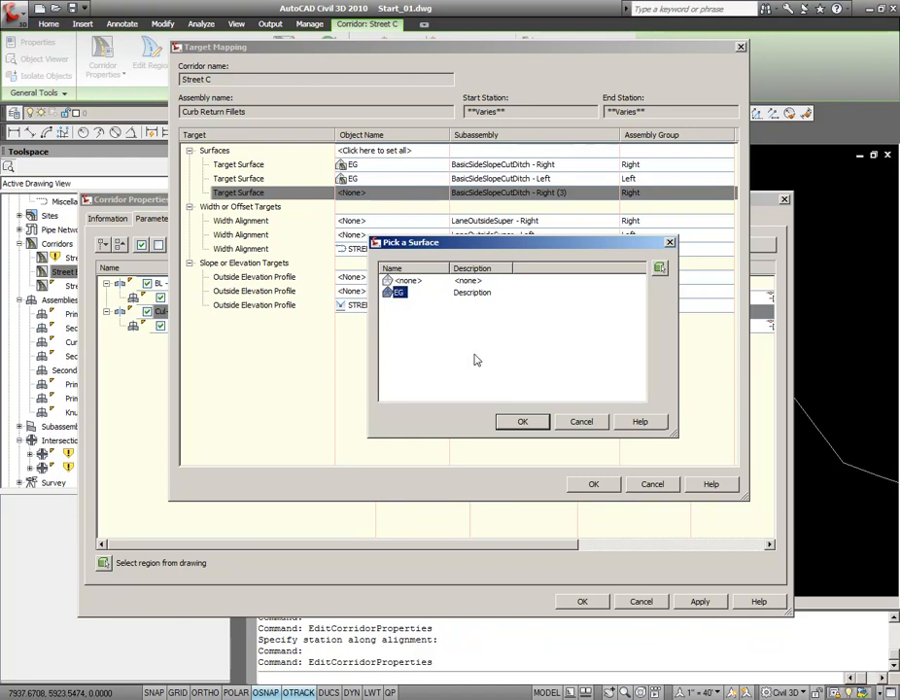
click(524, 421)
click(594, 483)
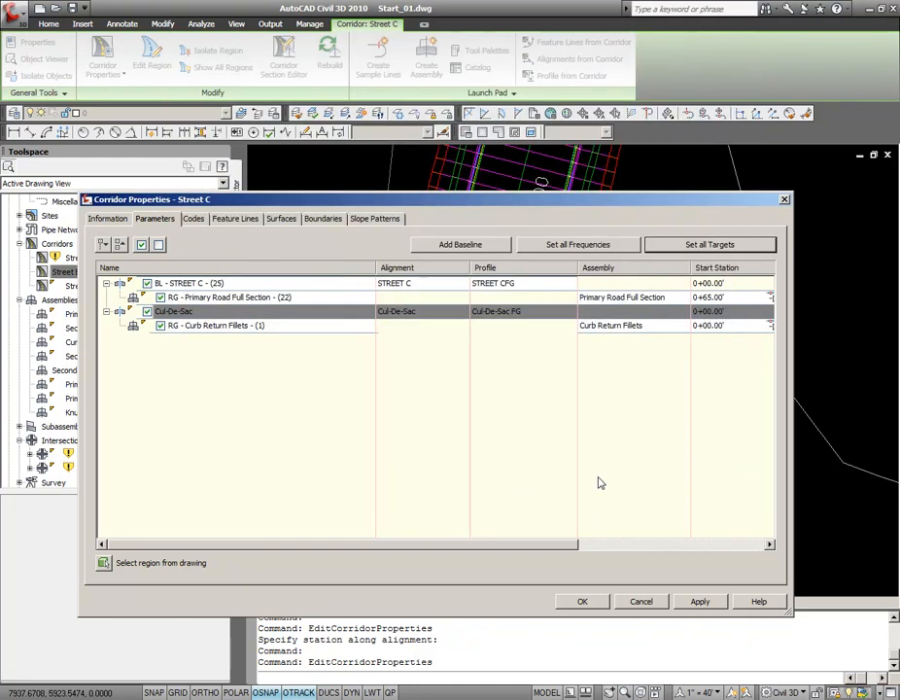
click(700, 602)
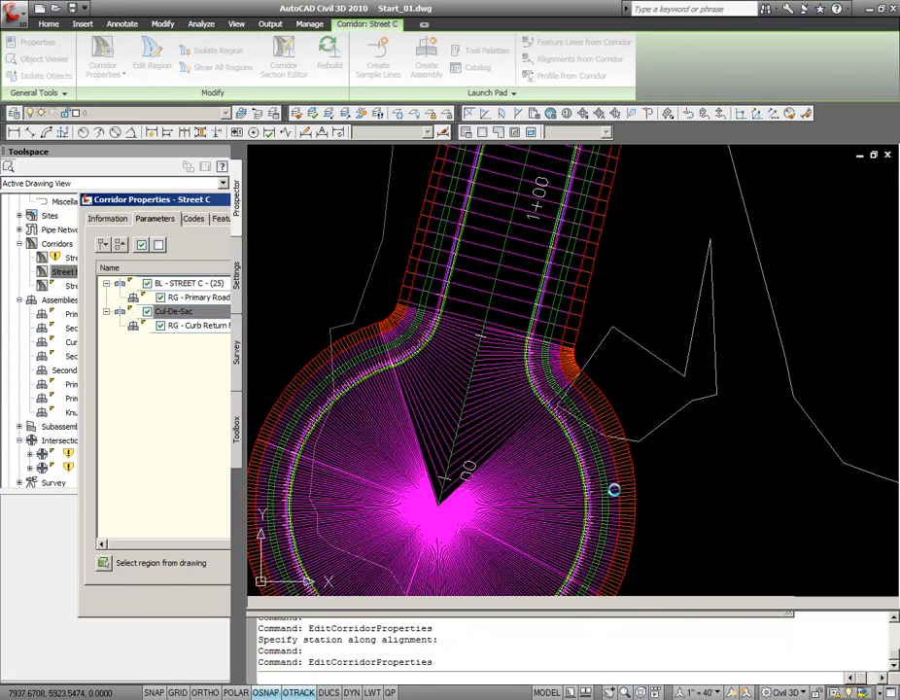
- Examine the rebuilt corridors in plan view, including the Street A intersections and the Street B knuckle
scroll(548, 479, down, 5)
scroll(583, 447, up, 3)
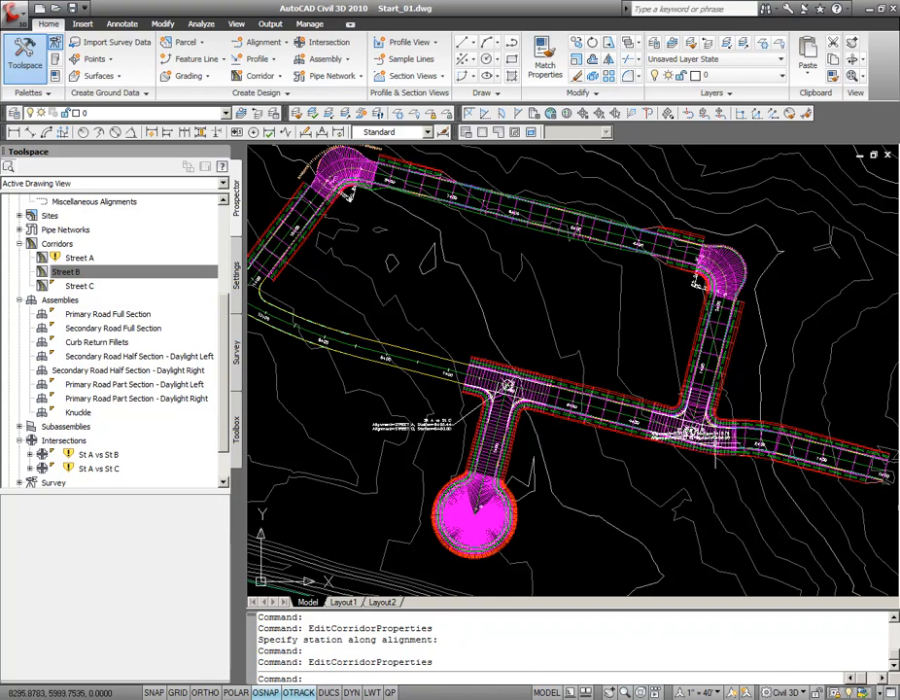
scroll(712, 443, up, 3)
middle_drag(712, 442, 644, 439)
scroll(642, 428, down, 3)
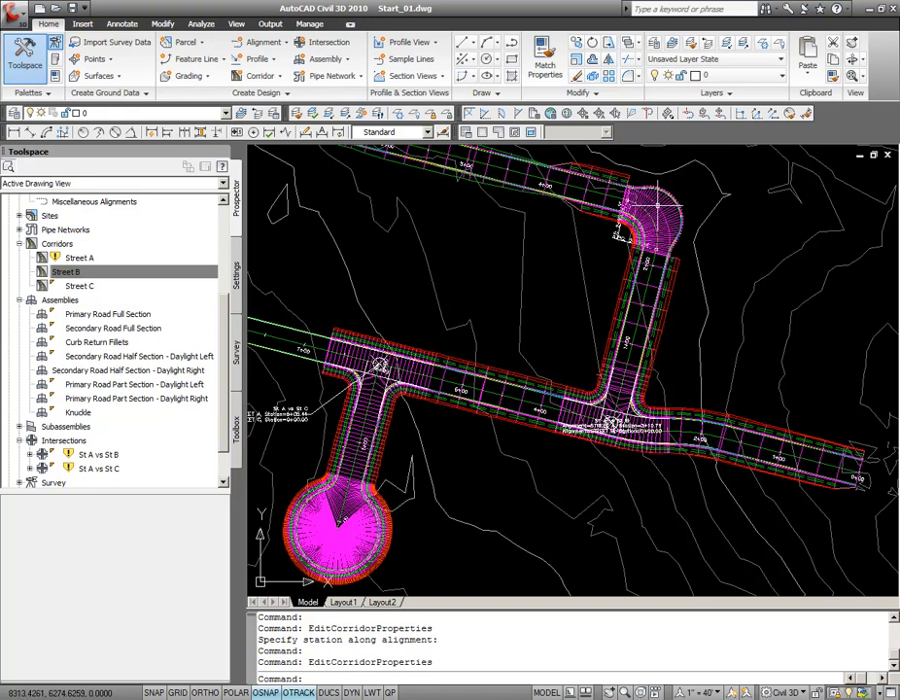
scroll(622, 204, up, 5)
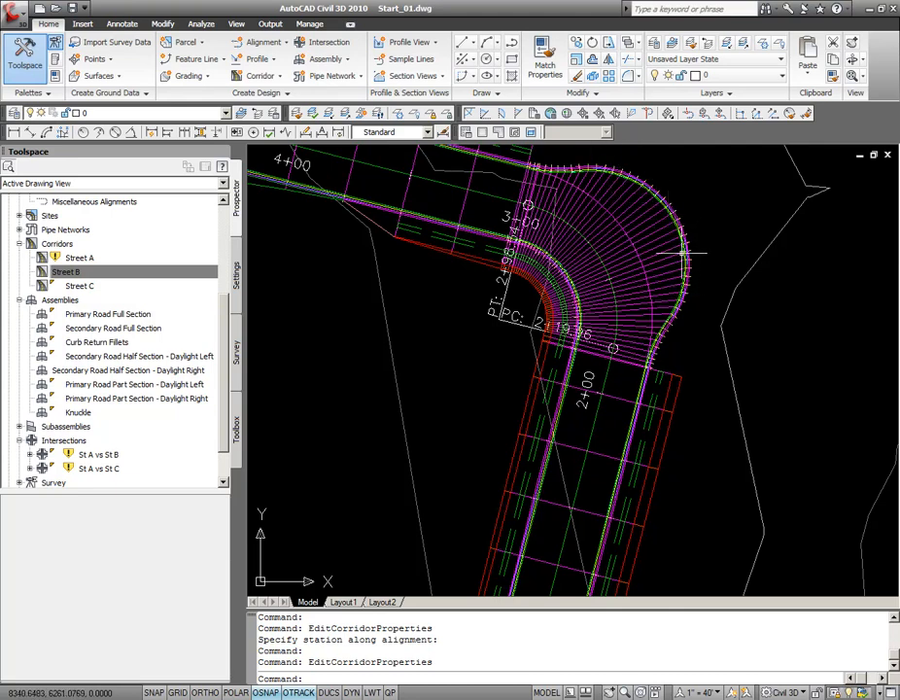
scroll(685, 258, down, 4)
- Examine the Street B edge-of-traveled-way profile in the Knuckle ETW profile view
middle_drag(797, 392, 474, 212)
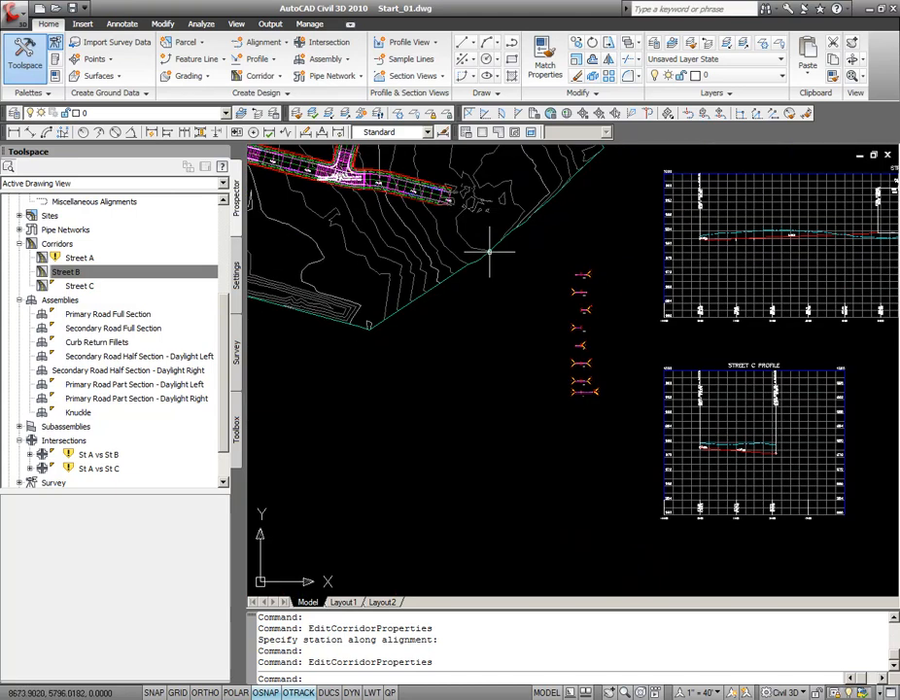
scroll(785, 457, down, 2)
middle_drag(791, 512, 674, 329)
scroll(649, 436, up, 4)
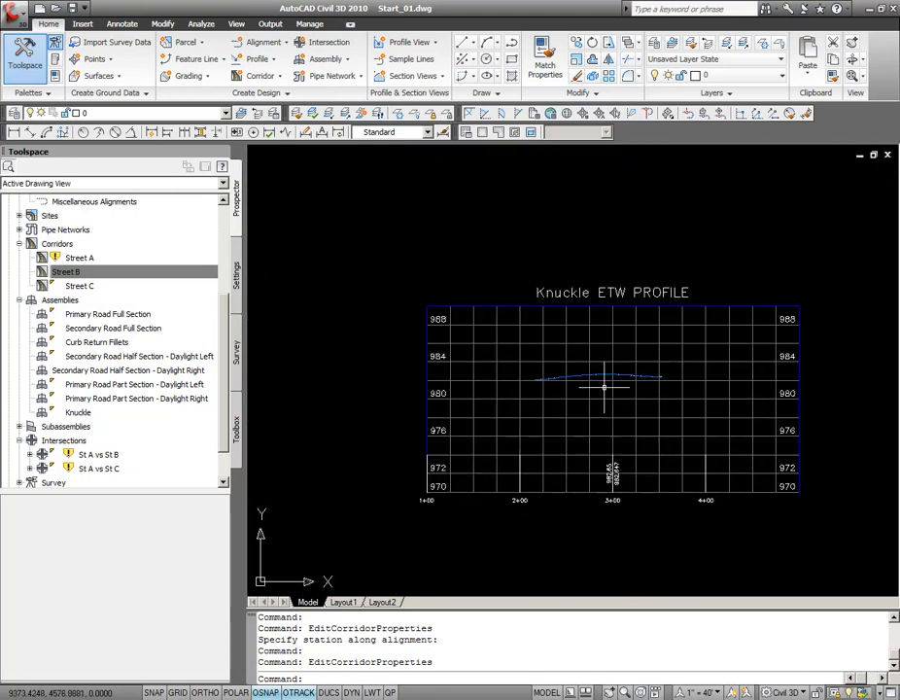
scroll(604, 387, up, 3)
click(596, 363)
scroll(588, 370, up, 3)
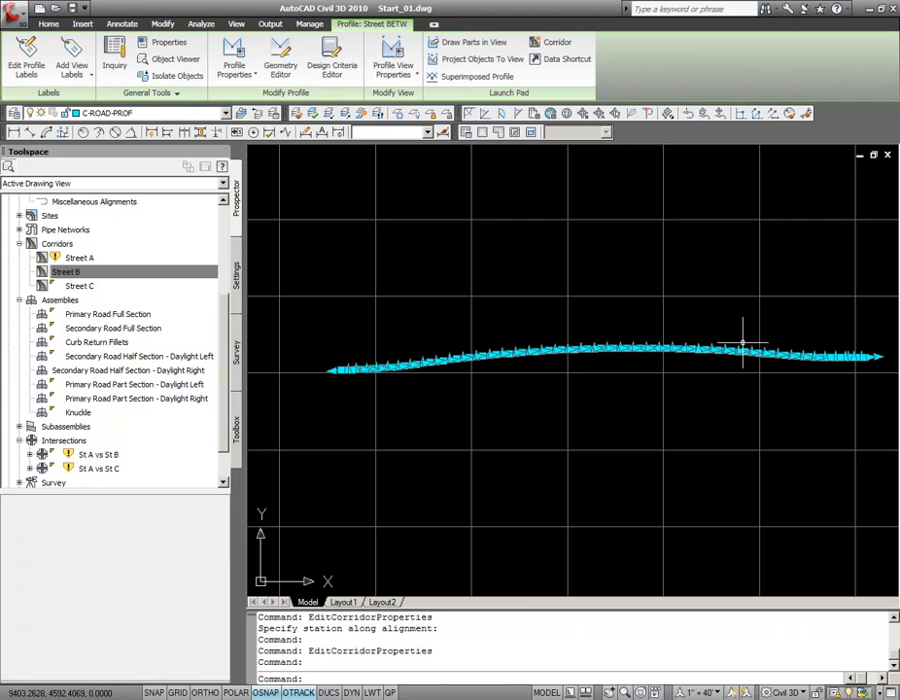
scroll(743, 348, down, 5)
key(Escape)
scroll(619, 249, down, 8)
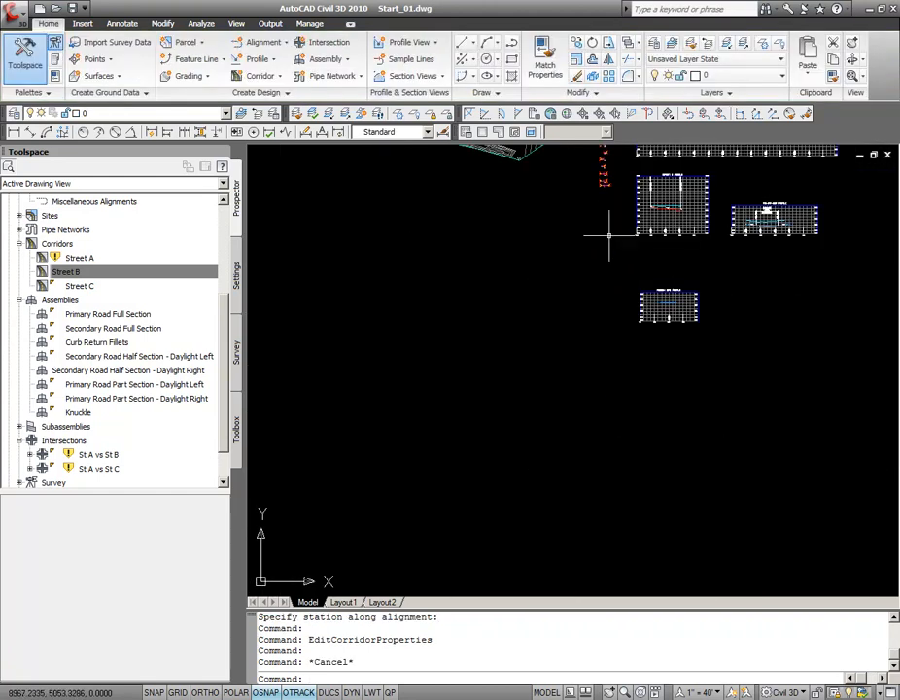
- Review the cul-de-sac in plan and inspect the dynamically locked PVI at the start of the STREET B-FG profile
scroll(603, 350, up, 6)
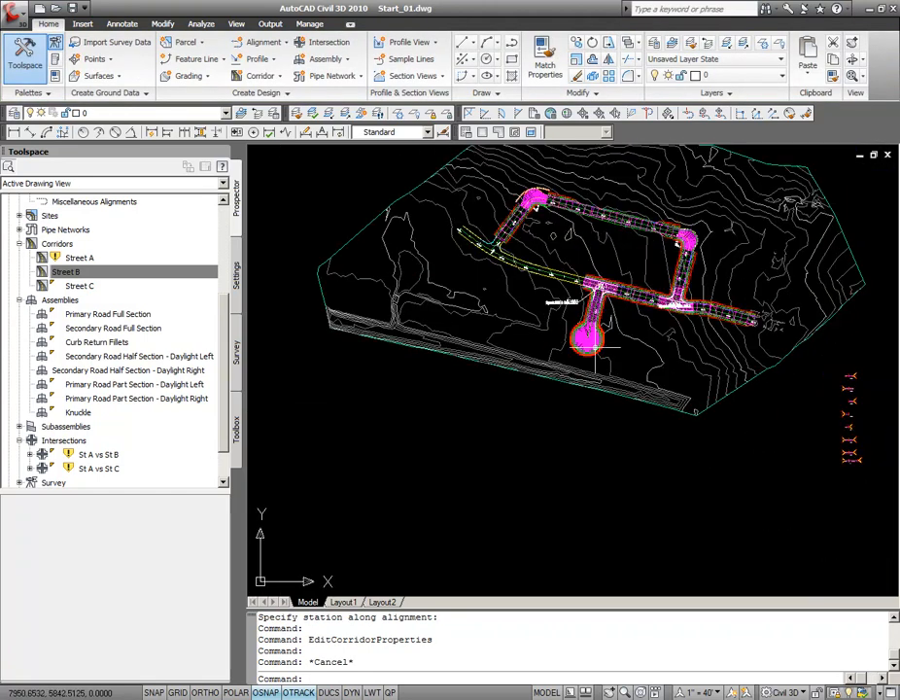
scroll(593, 350, up, 3)
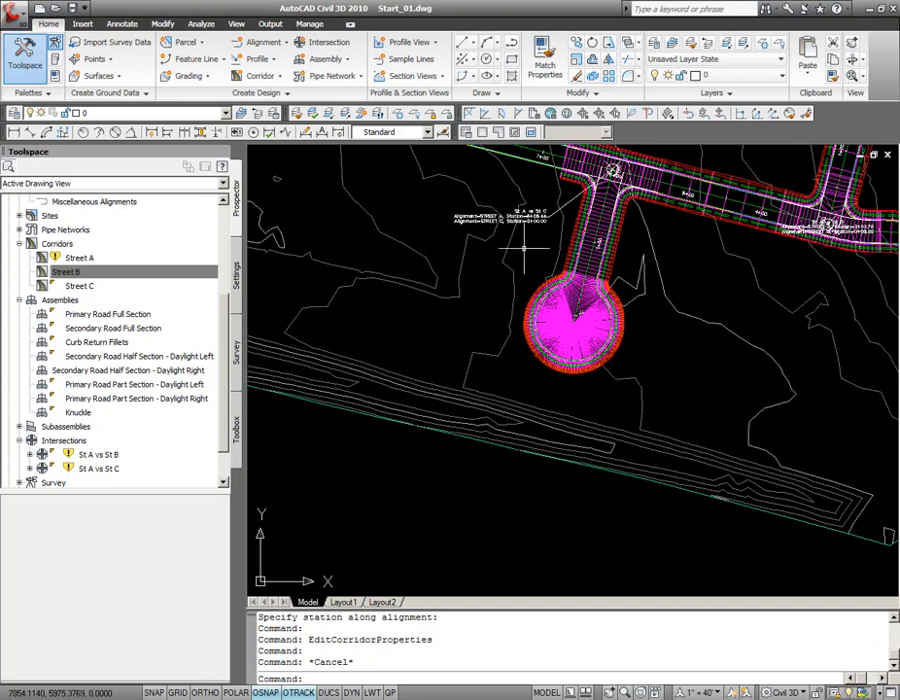
middle_drag(460, 209, 457, 242)
scroll(478, 245, down, 5)
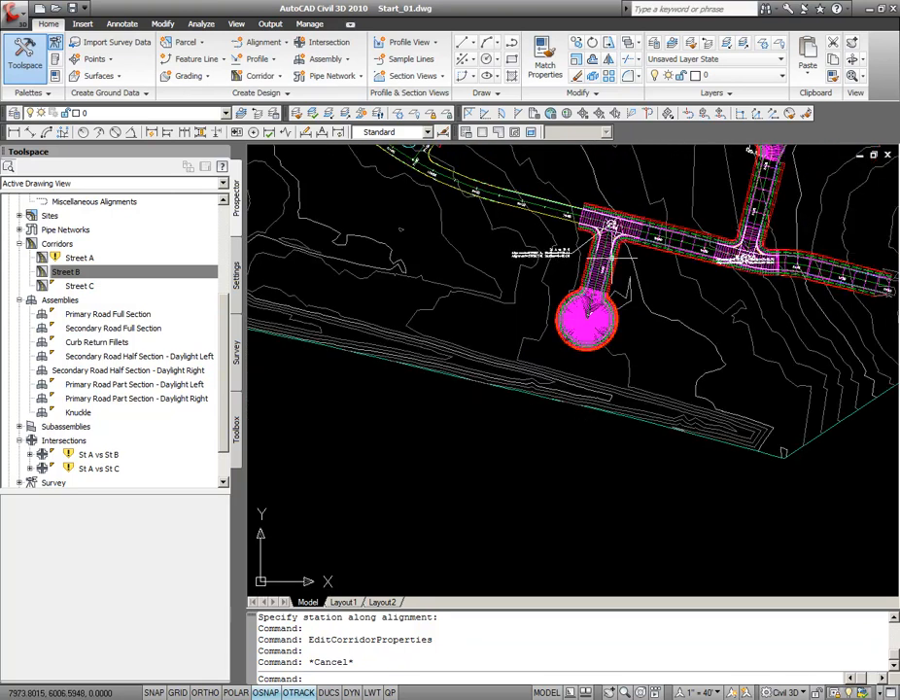
middle_drag(749, 254, 545, 261)
scroll(584, 282, up, 6)
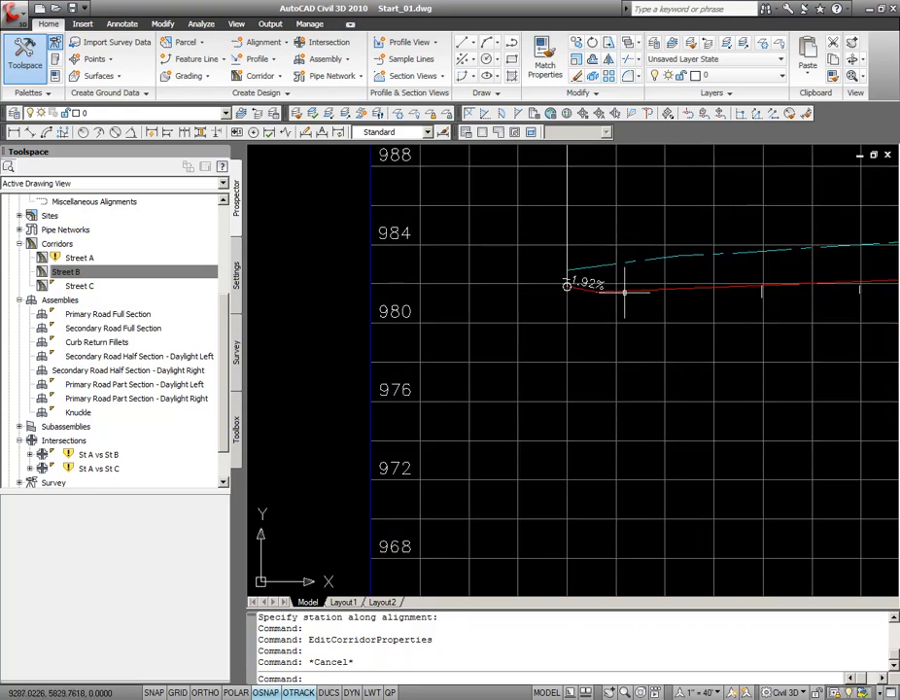
click(597, 291)
scroll(595, 293, up, 2)
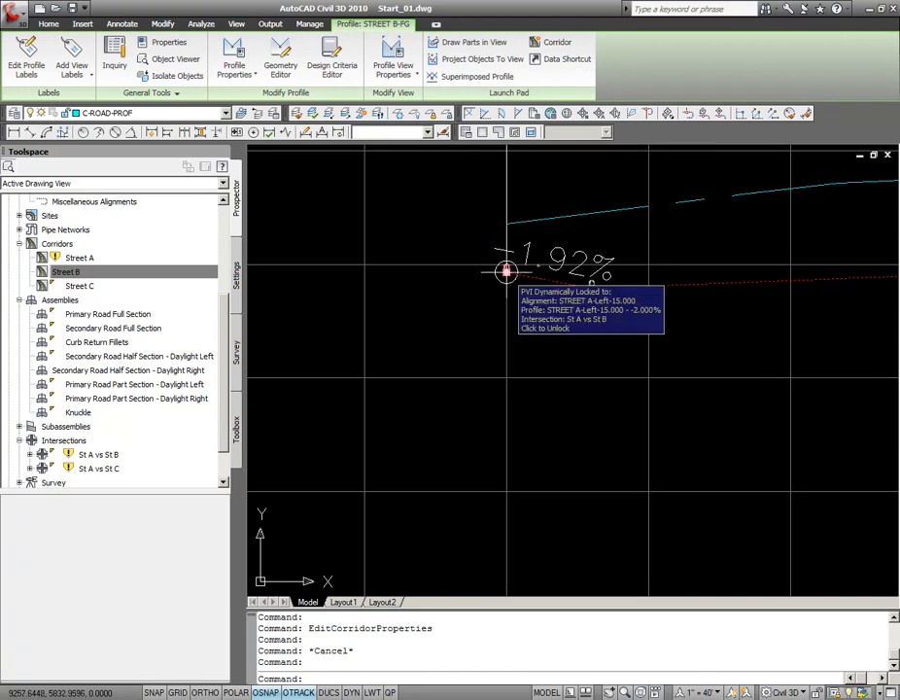
scroll(506, 271, down, 6)
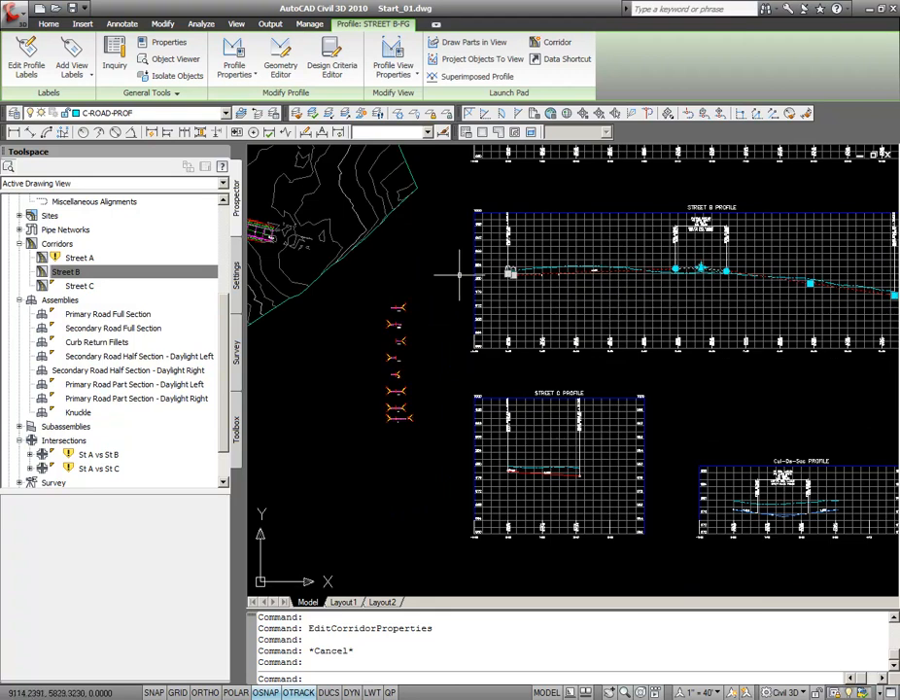
scroll(461, 275, down, 4)
scroll(442, 283, up, 3)
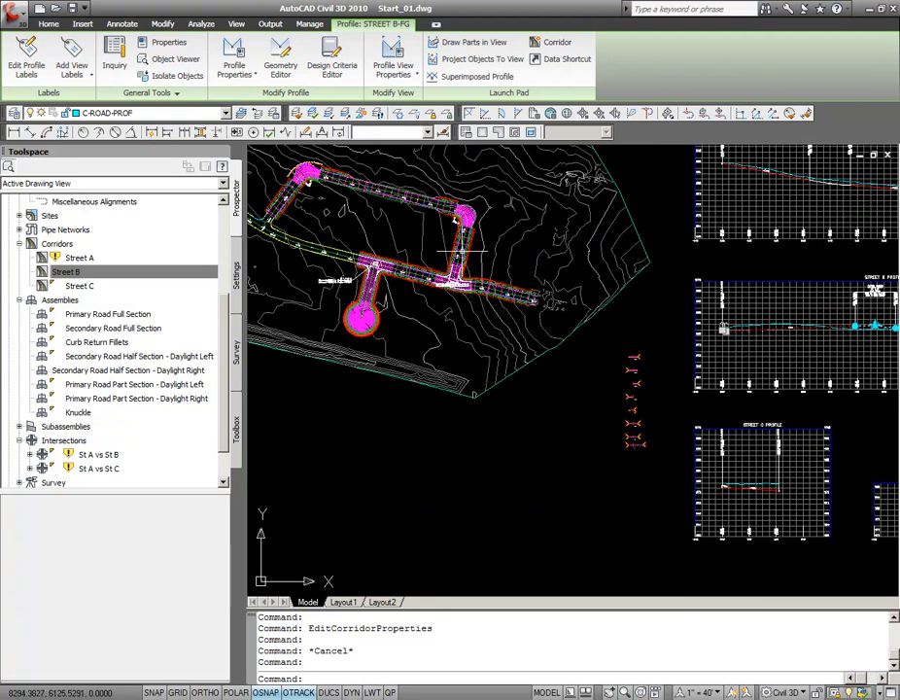
key(Escape)
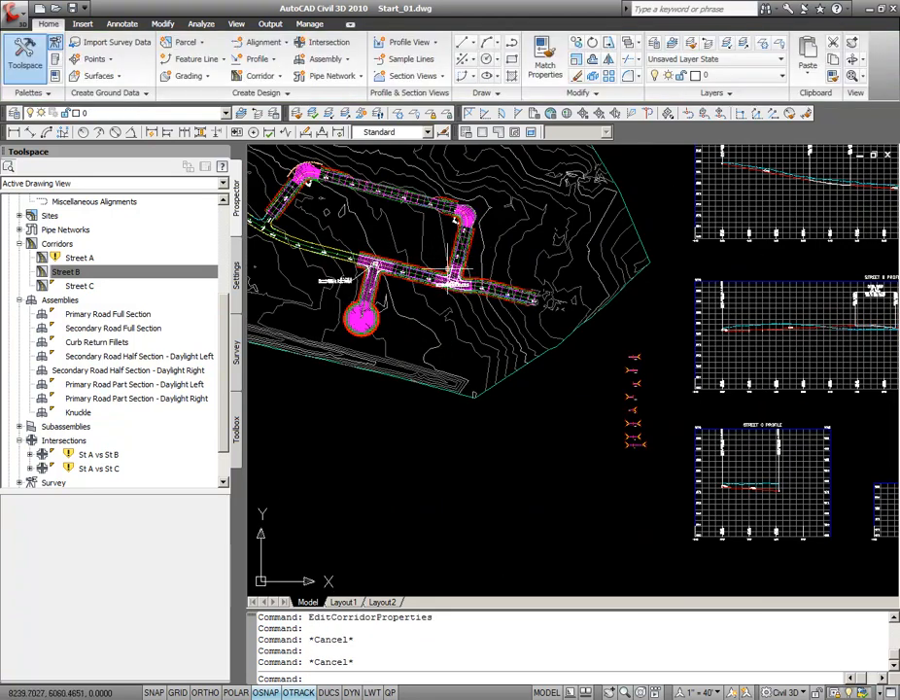
- Examine the Street A corridor in plan, from the Street B intersection to the stretch without corridor past Street C
middle_drag(334, 281, 371, 288)
scroll(447, 301, up, 4)
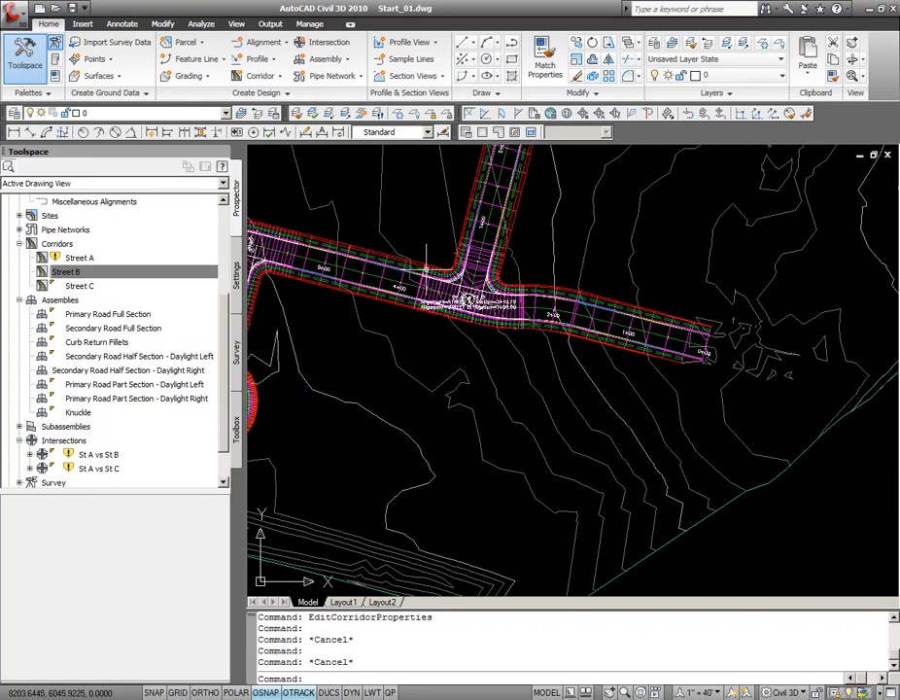
scroll(496, 287, down, 5)
scroll(361, 245, up, 6)
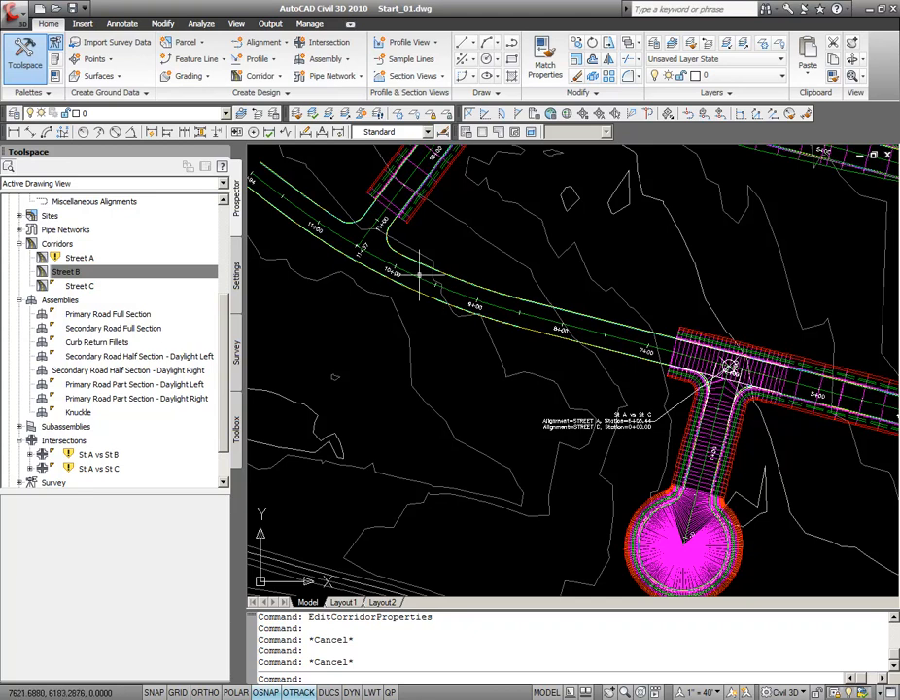
scroll(409, 228, down, 6)
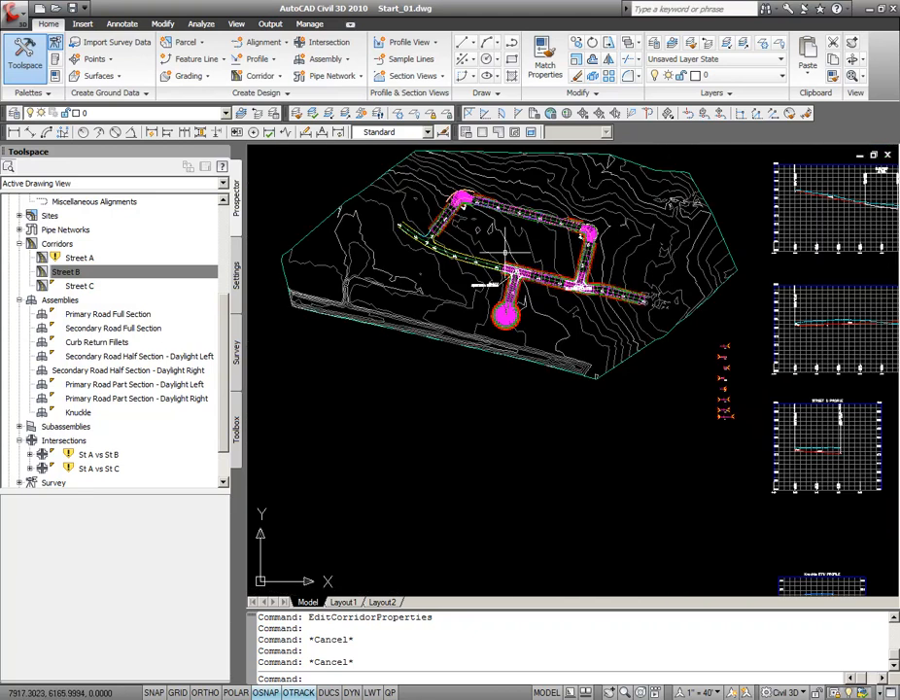
- Recheck the locked PVIs at the start of the STREET B-FG profile, and view the whole site with all corridors
middle_drag(803, 318, 667, 311)
scroll(667, 311, up, 2)
scroll(667, 311, up, 5)
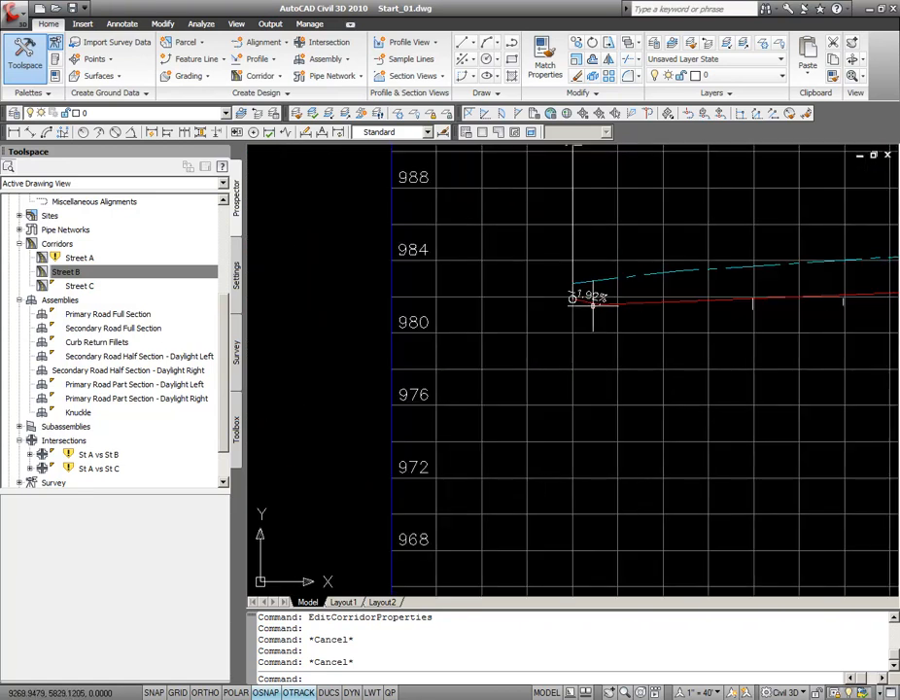
click(550, 289)
click(576, 293)
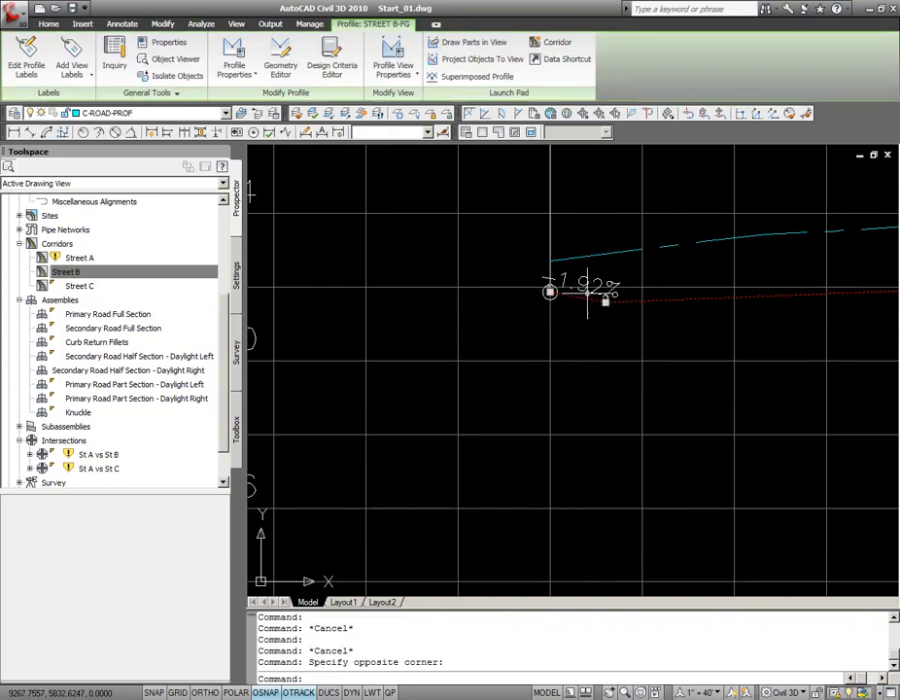
scroll(587, 293, down, 5)
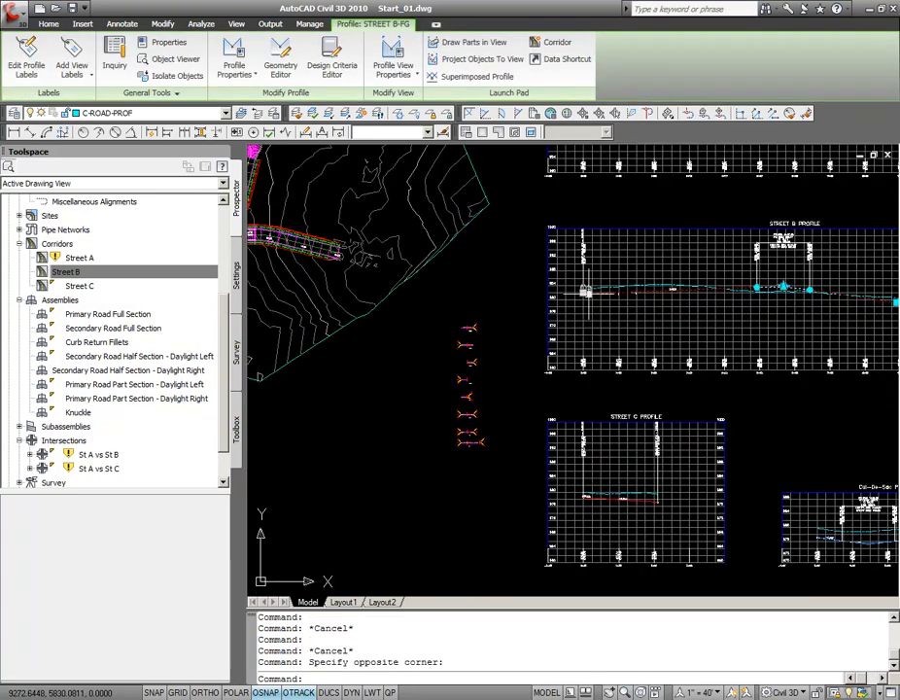
key(Escape)
middle_drag(411, 249, 793, 373)
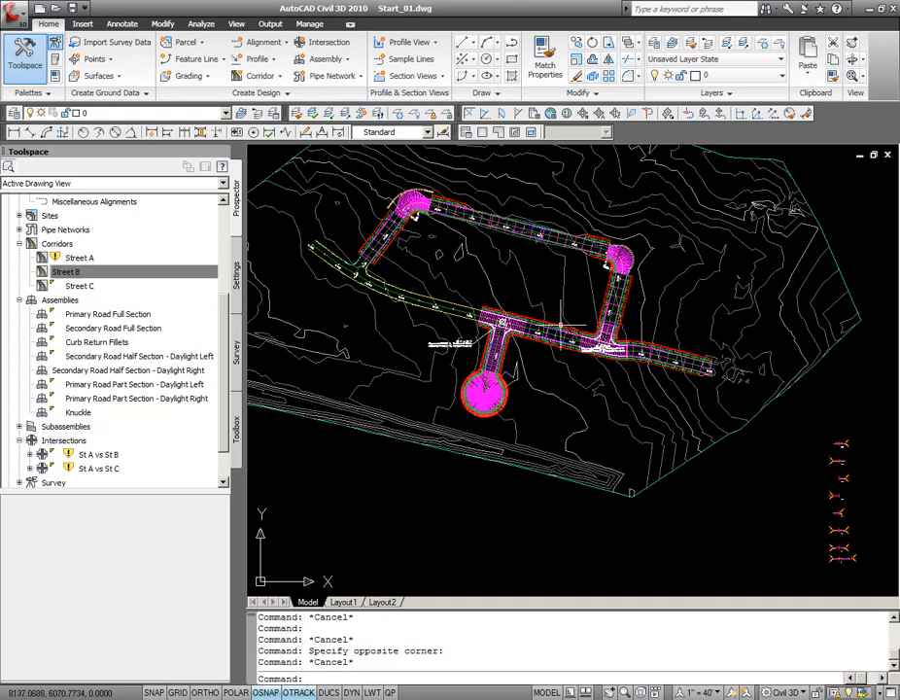
mouse_move(660, 415)
middle_down()
mouse_move(627, 355)
mouse_move(659, 385)
middle_up()
scroll(627, 355, down, 2)
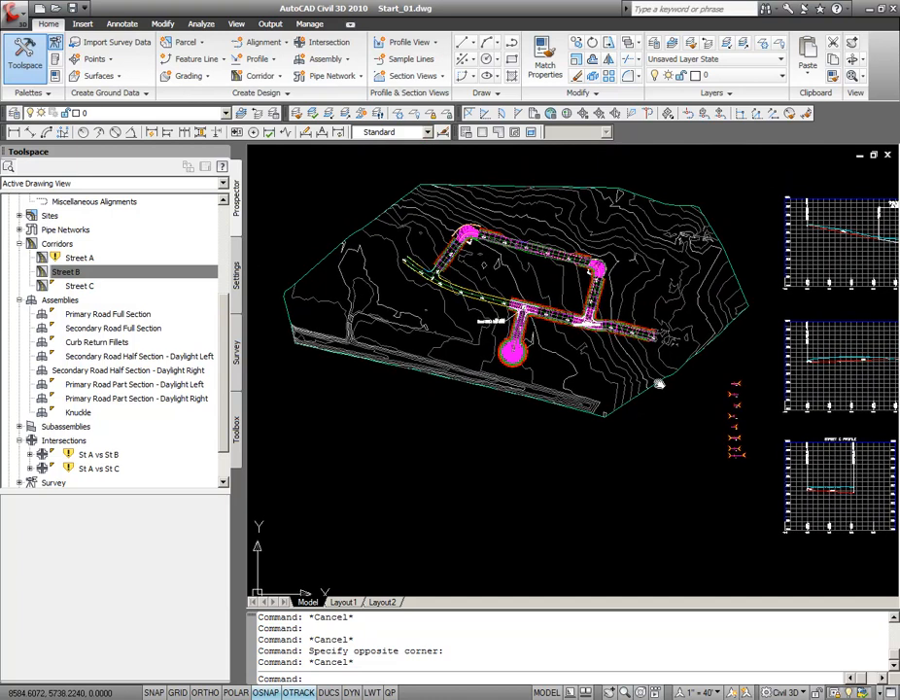